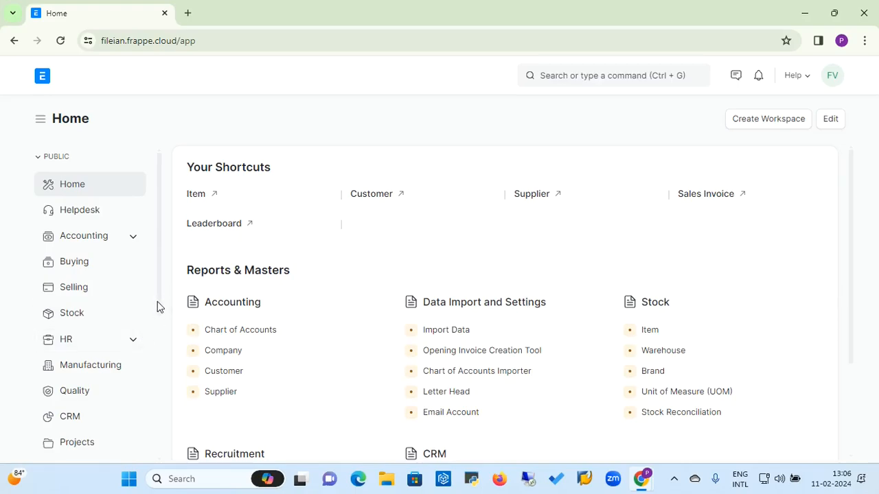
Step: Open the HR workspace from the sidebar and expand its sub-pages
left_click(88, 339)
left_click(133, 344)
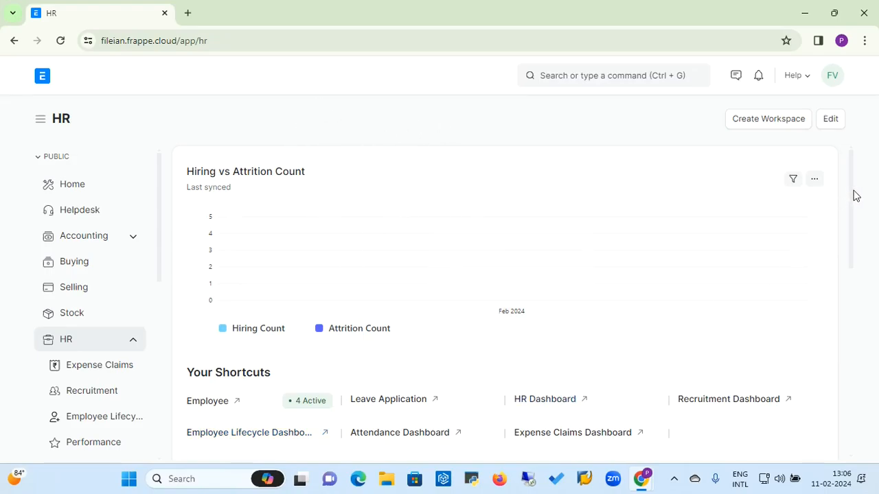
mouse_move(855, 196)
left_mouse_down()
mouse_move(855, 213)
mouse_move(857, 200)
left_mouse_up()
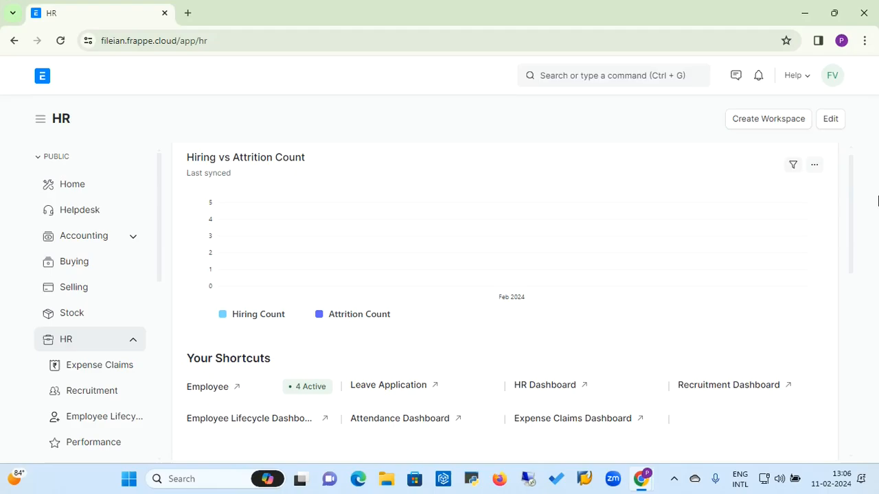
left_click_drag(855, 209, 851, 263)
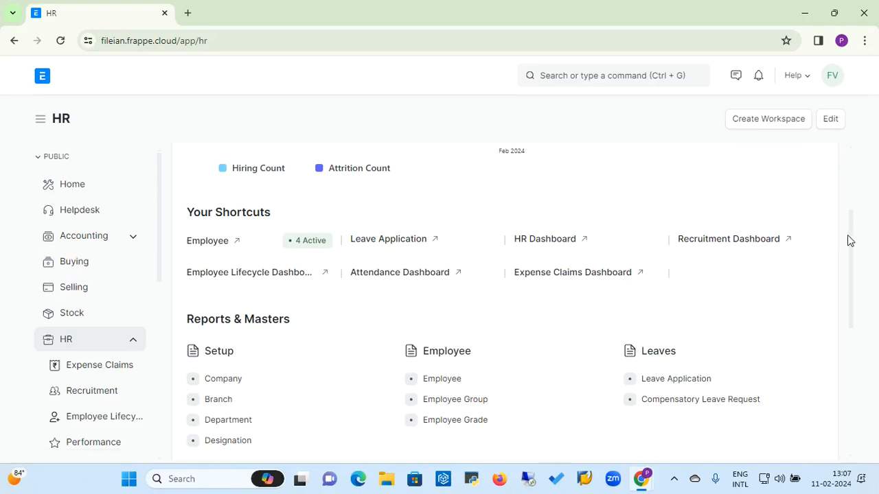
left_click_drag(850, 240, 852, 292)
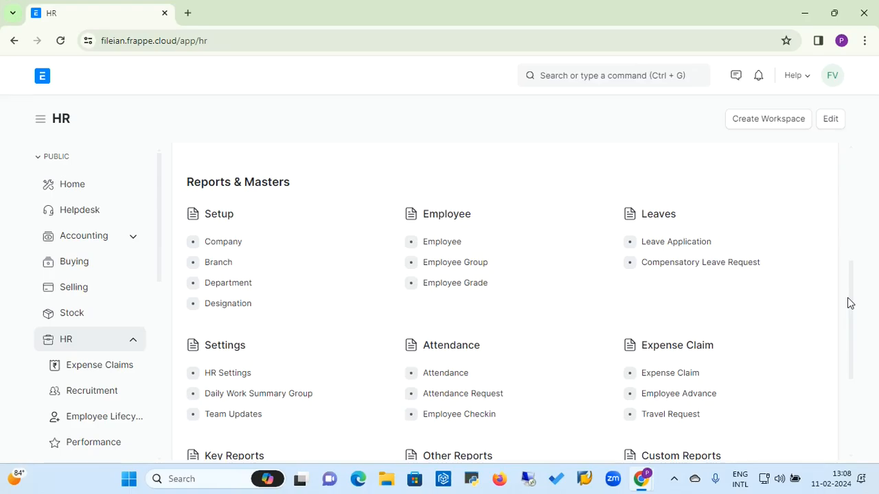
left_click_drag(852, 302, 852, 348)
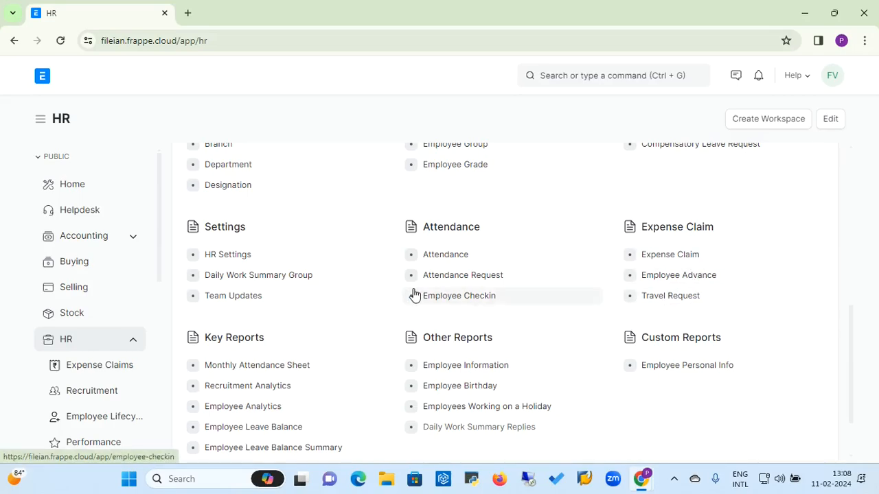
left_click_drag(851, 327, 857, 367)
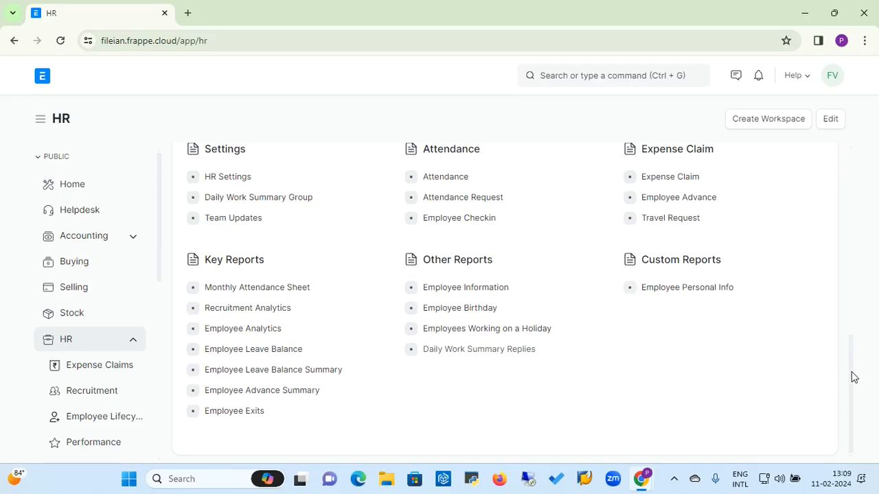
left_click_drag(854, 377, 834, 278)
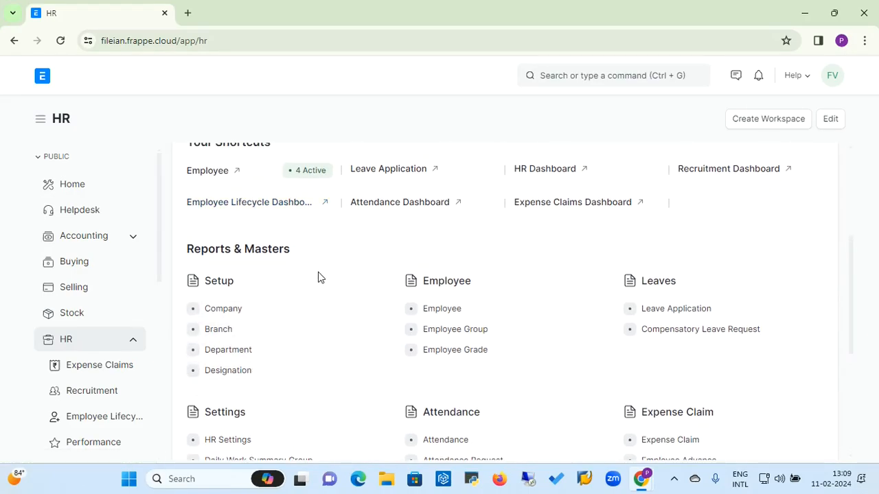
Step: Open the Active Employee list from Reports & Masters and show its view options
left_click(441, 309)
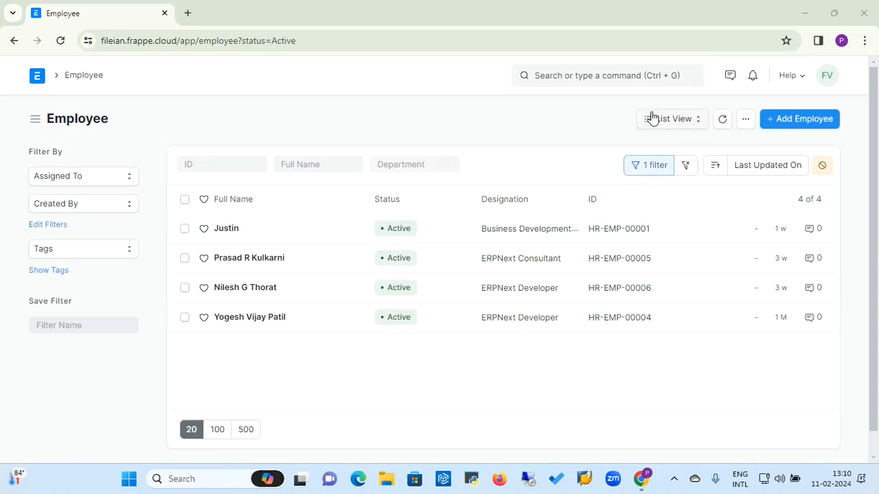
left_click(699, 125)
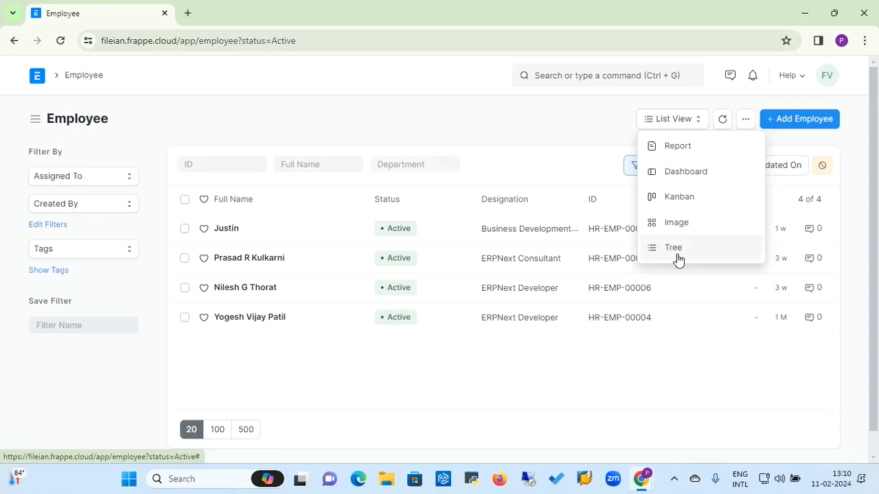
Step: Switch the Employee list to Report view and check the Branch column's options
left_click(676, 148)
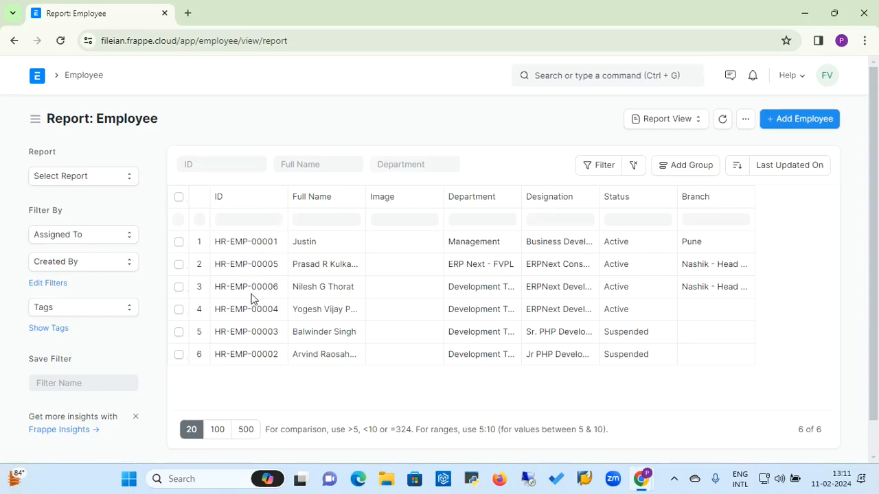
left_click(743, 201)
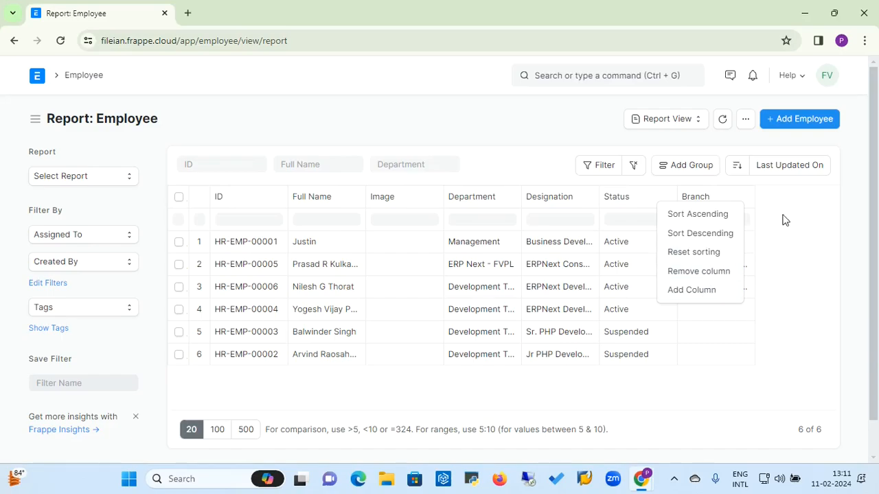
left_click(797, 191)
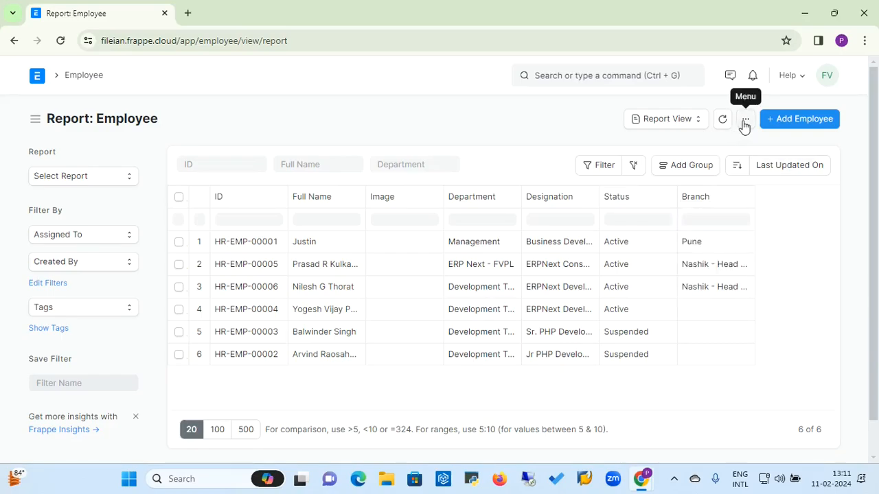
left_click(747, 124)
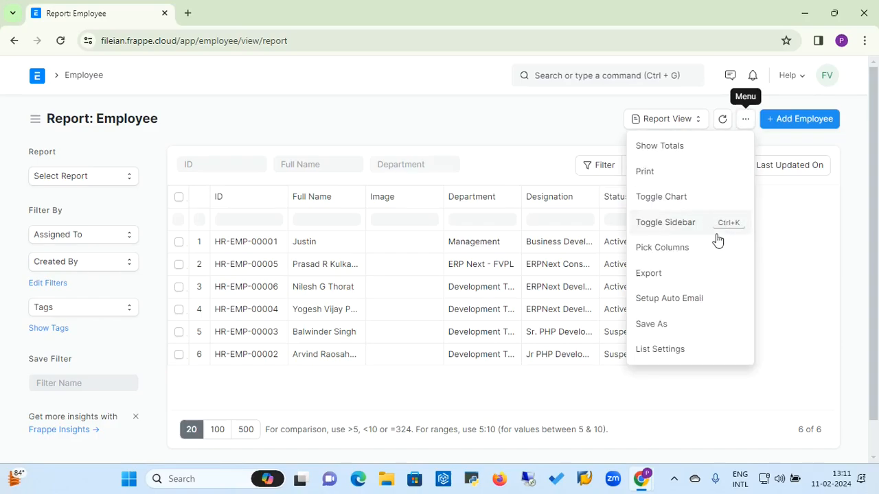
Step: Replace the Last Name column with Bank A/C No. and IFSC Code, then open Bank A/C No.'s menu
left_click(682, 252)
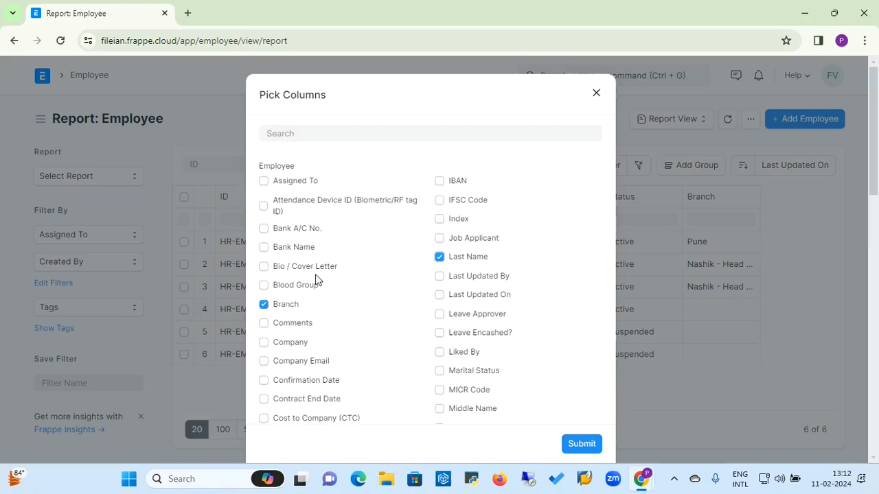
left_click(439, 257)
left_click(264, 229)
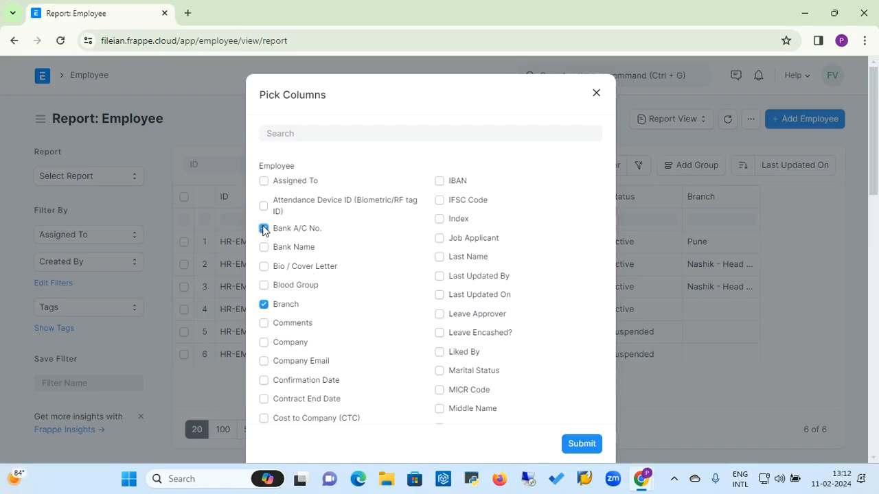
left_click(439, 200)
left_click(587, 447)
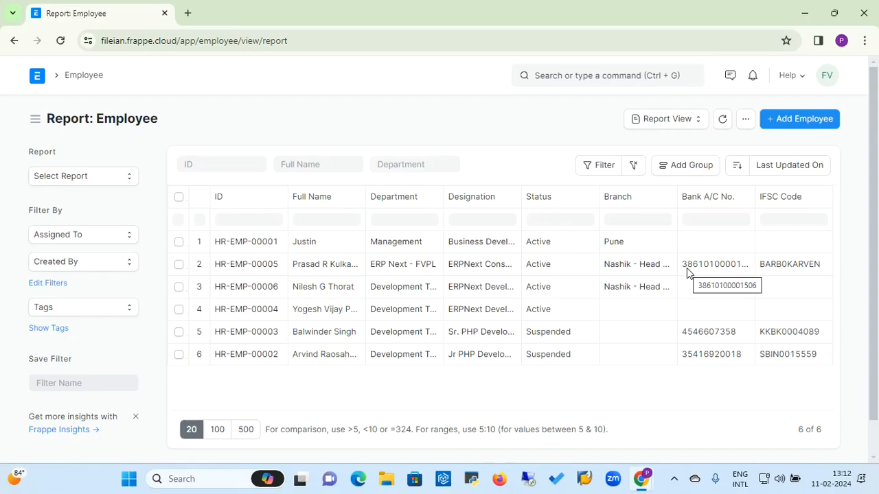
left_click(744, 199)
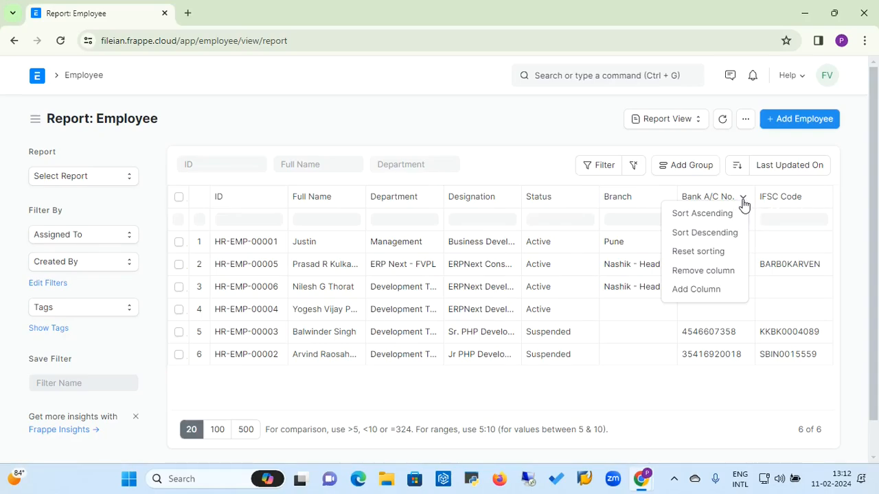
Step: Remove the Bank A/C No. column, then the IFSC Code column, from the Employee report
left_click(718, 274)
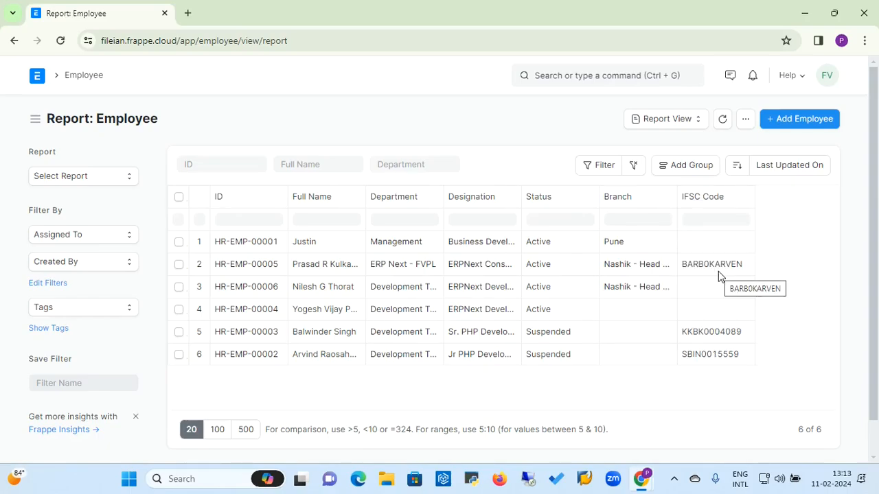
left_click(743, 200)
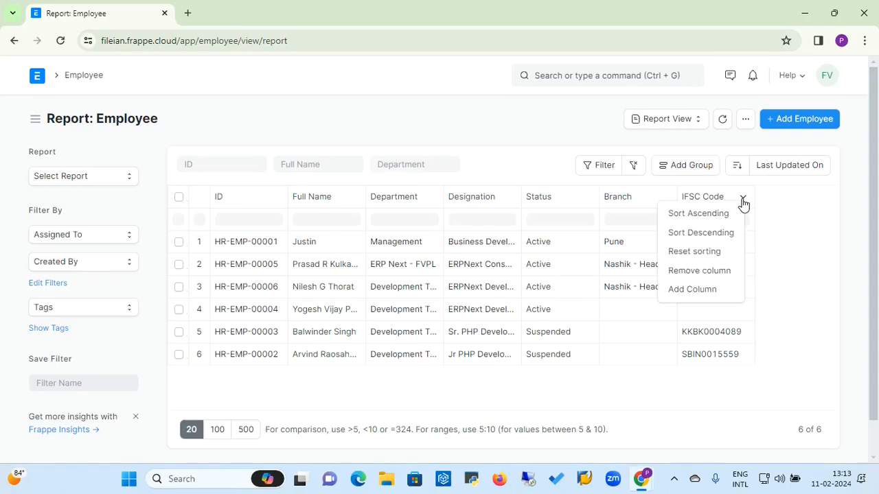
left_click(699, 272)
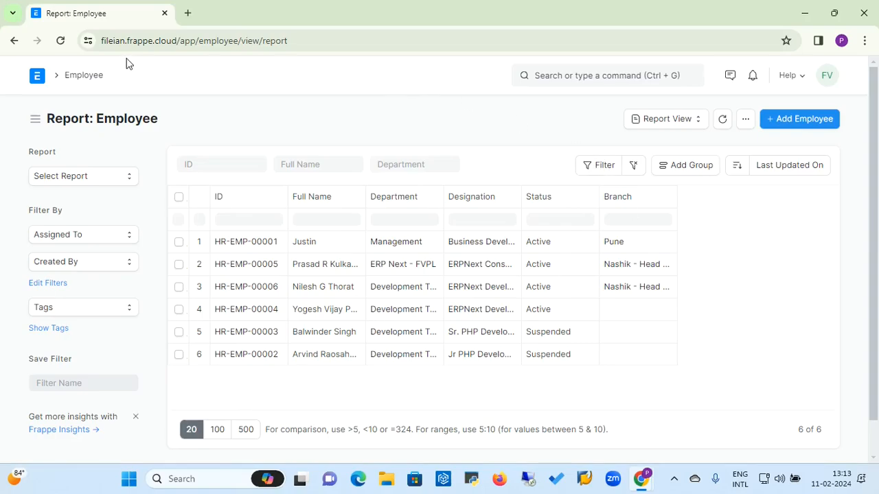
Step: Return to the Employee list via the breadcrumb and start a new Employee record
left_click(84, 75)
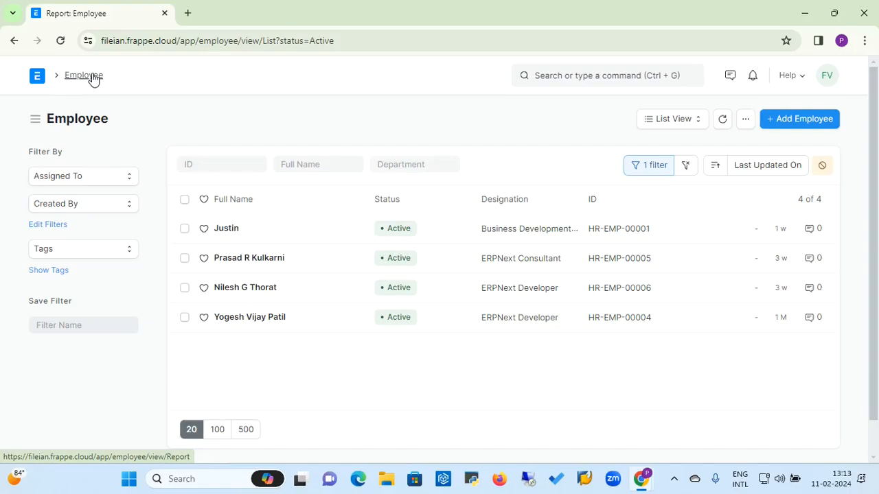
left_click(807, 124)
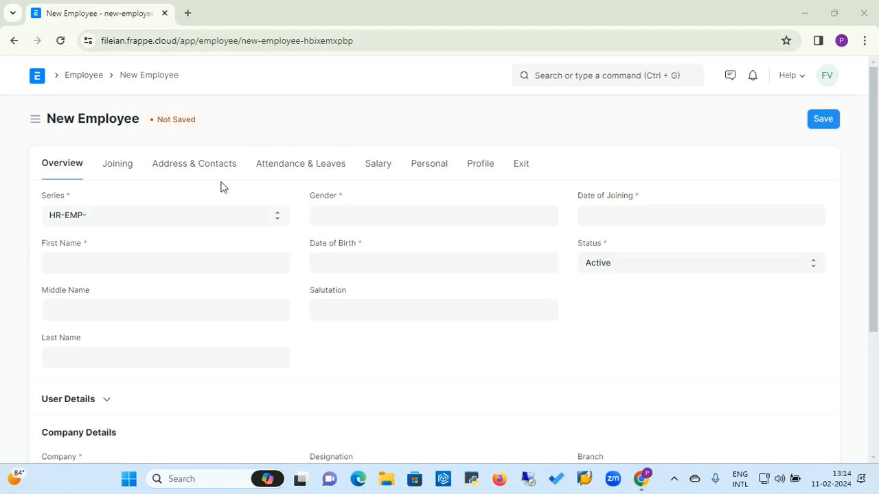
left_click(172, 221)
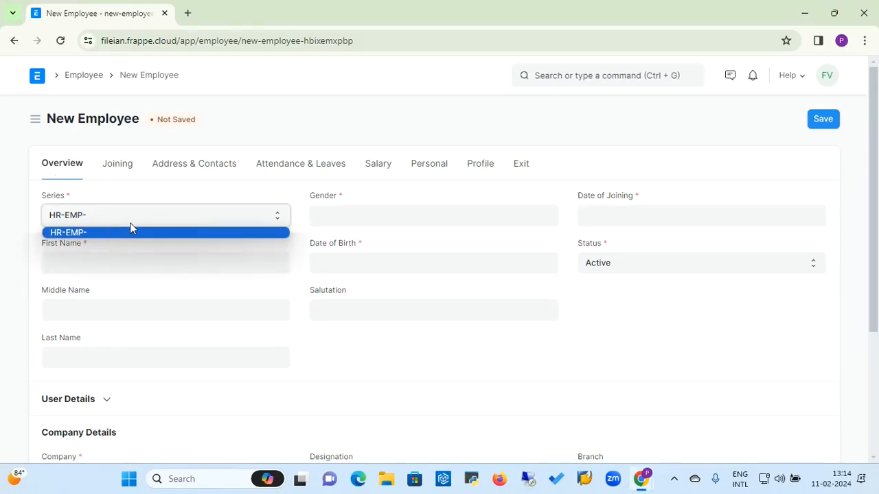
left_click(210, 198)
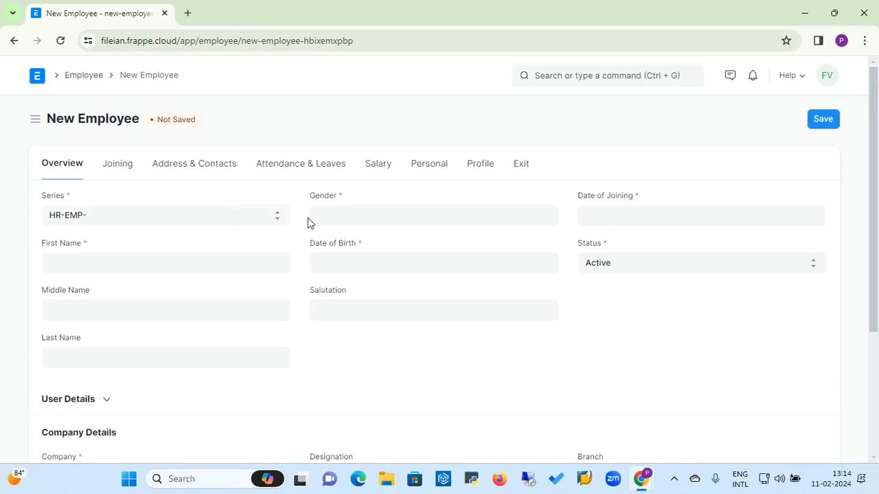
left_click(343, 222)
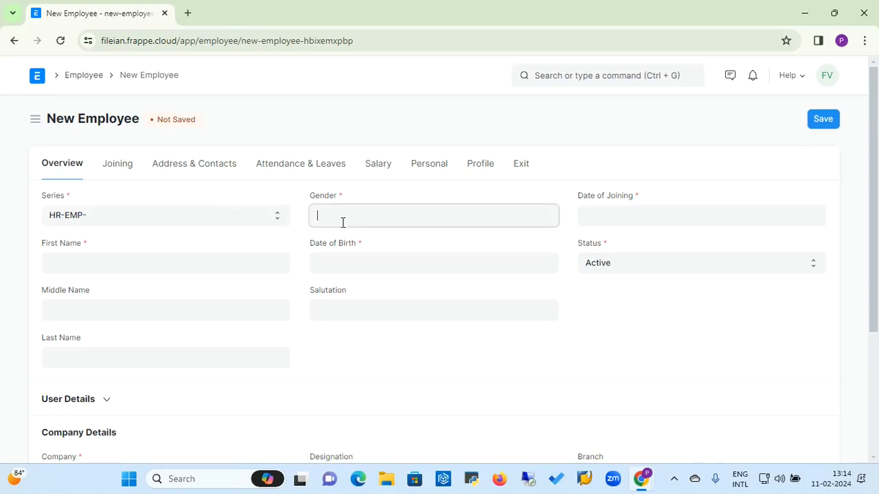
left_click(252, 207)
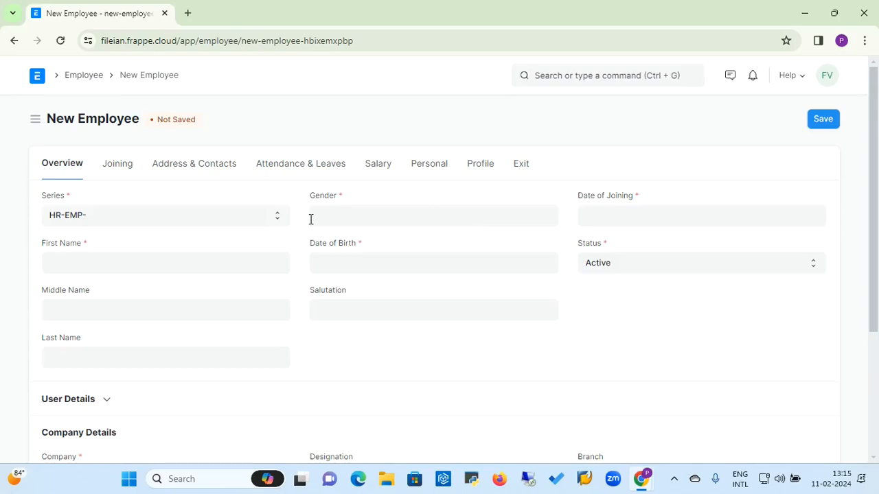
Step: Enter the employee's first name, set Gender to Male and Date of Joining to 01-02-2024
left_click(147, 261)
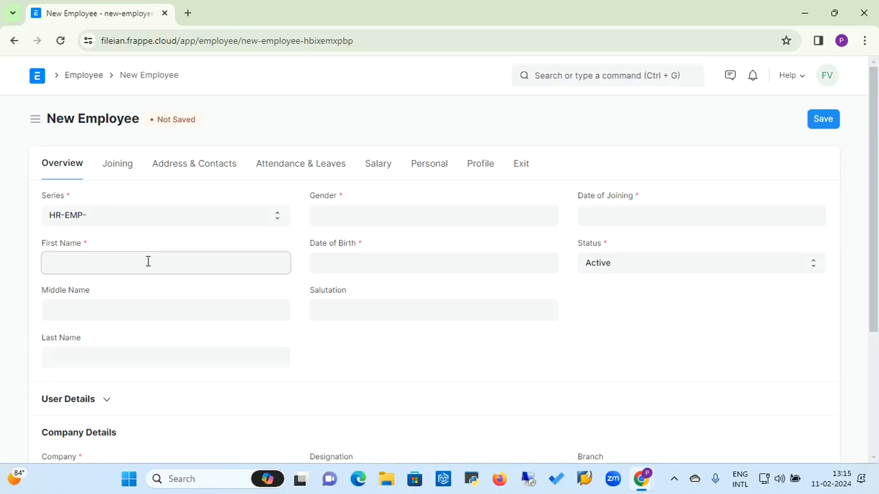
left_click(371, 213)
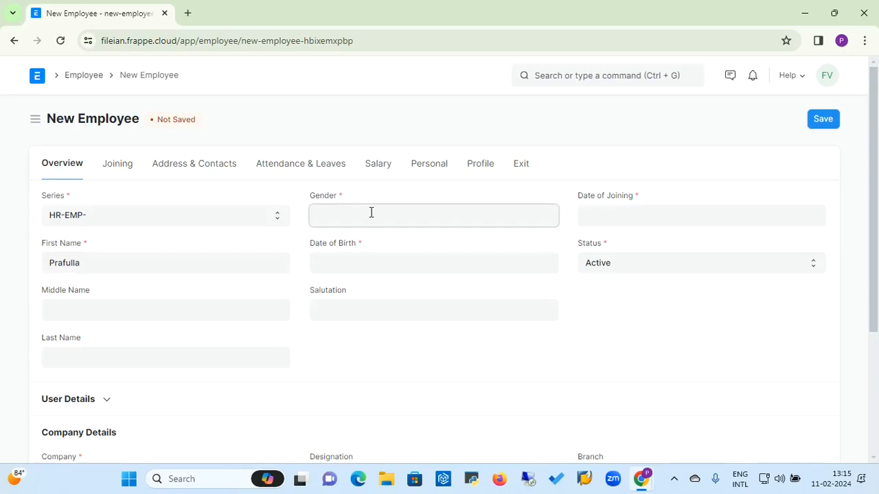
left_click(337, 304)
left_click(642, 218)
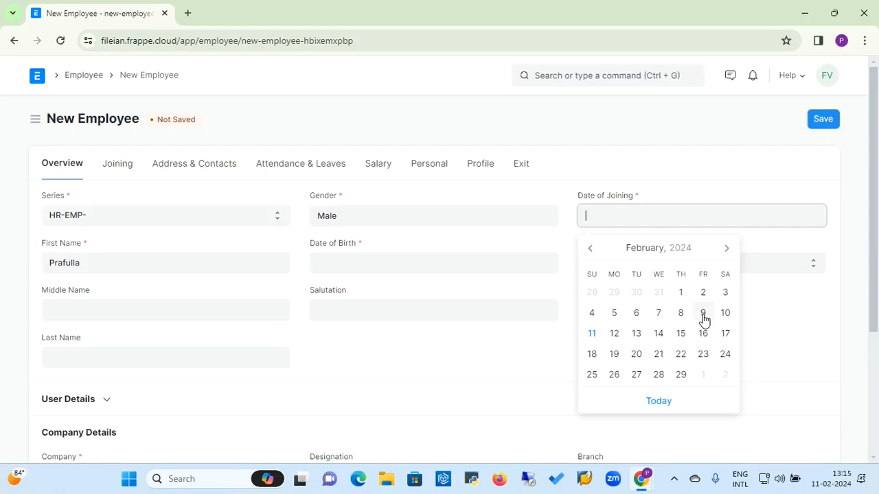
left_click(682, 295)
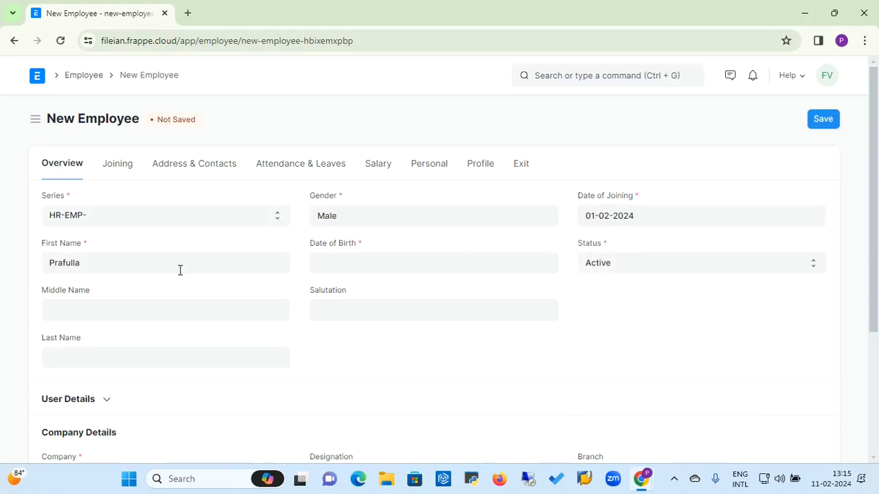
Step: Type the employee's middle initial, fixing a typo, and start entering their surname
left_click(115, 306)
type("R")
key("BackSpace")
type("R")
left_click(93, 359)
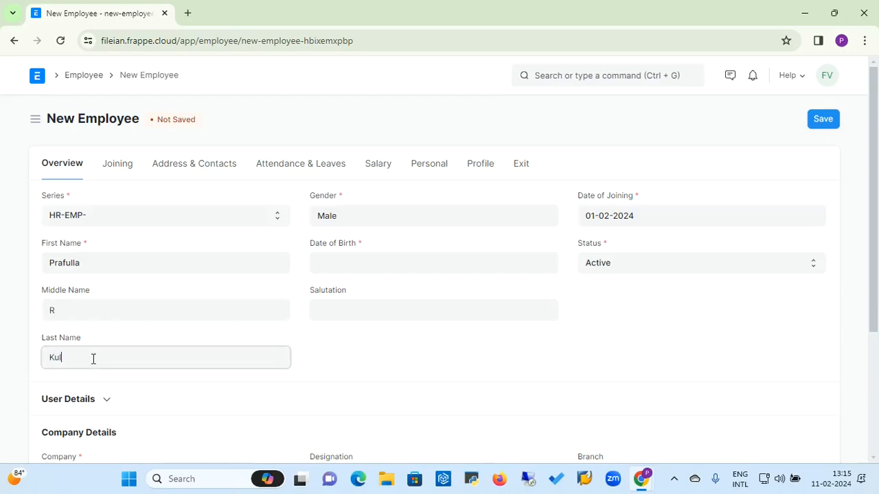
Step: Set the Date of Birth to 01-01-2000 using the calendar's year and month pickers
left_click(343, 265)
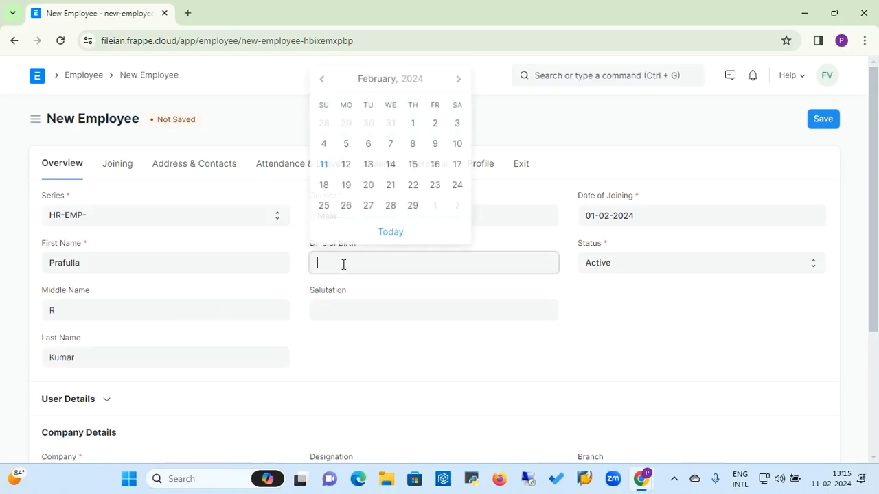
left_click(392, 86)
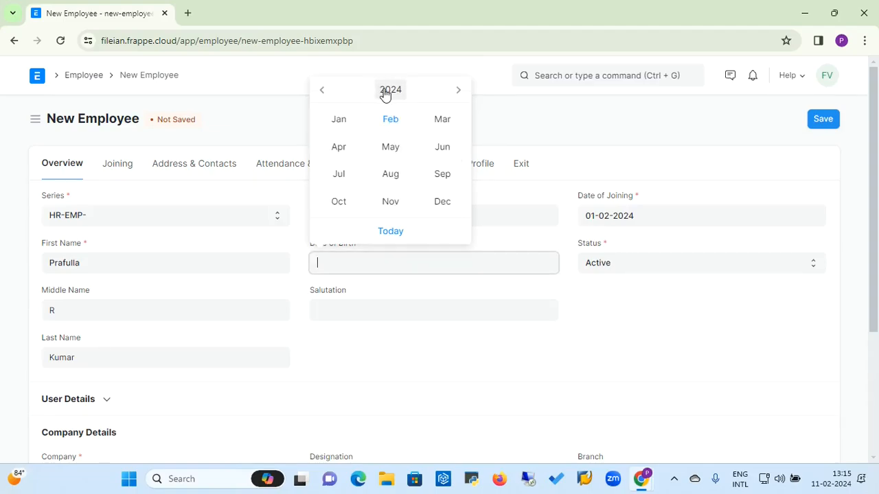
left_click(389, 90)
left_click(321, 96)
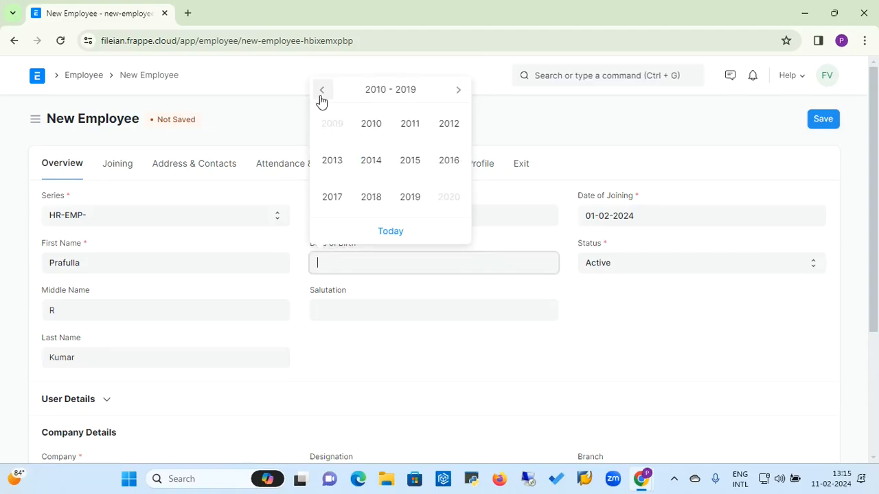
left_click(322, 96)
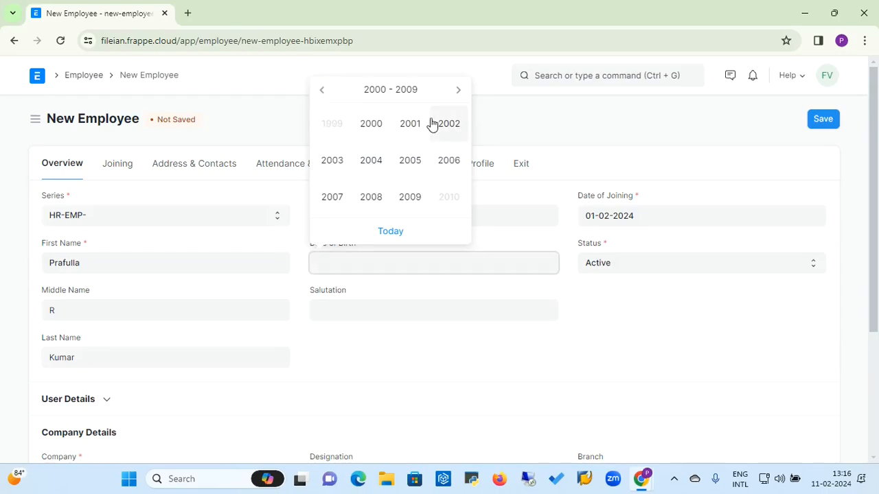
left_click(372, 135)
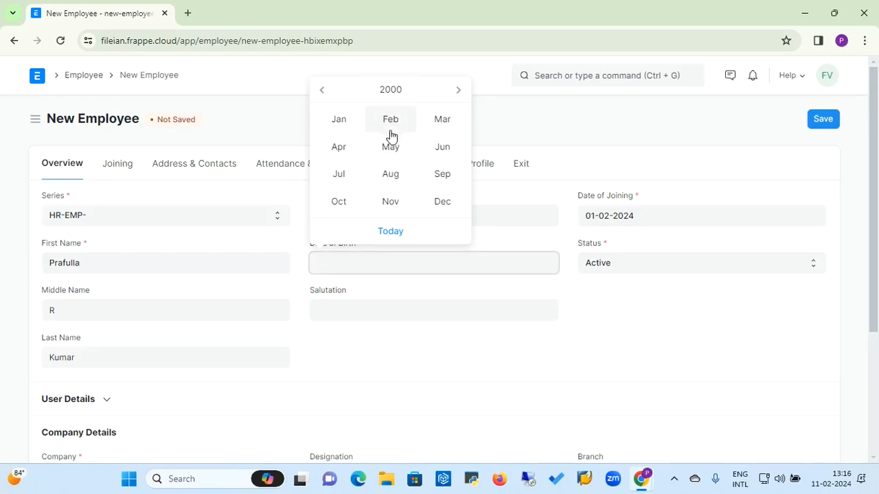
left_click(338, 120)
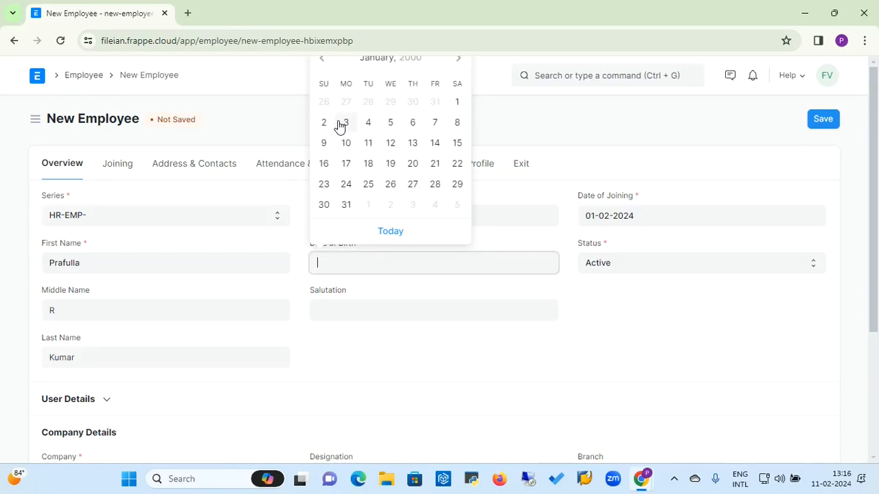
left_click(457, 103)
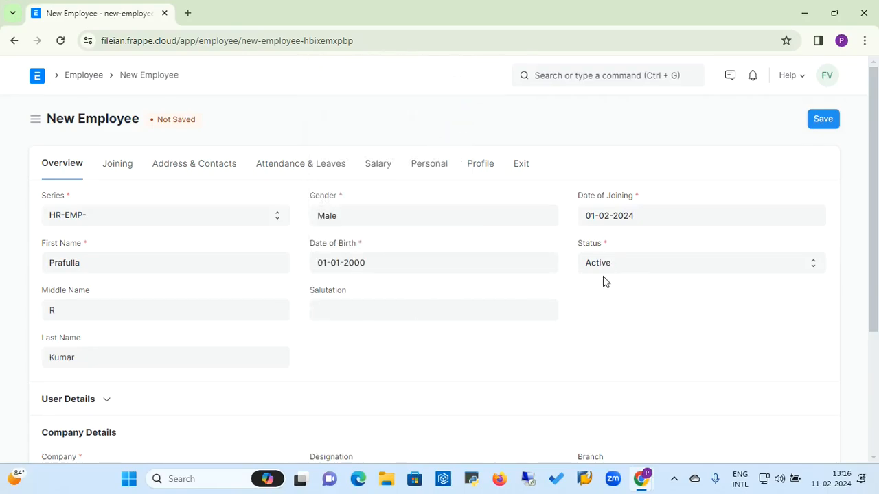
Step: Keep Status as Active and choose Mr as the Salutation
left_click(632, 268)
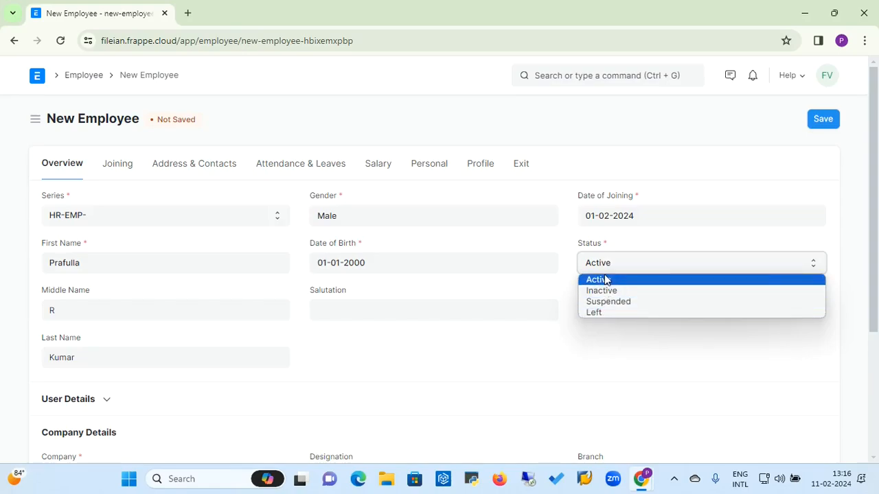
left_click(605, 279)
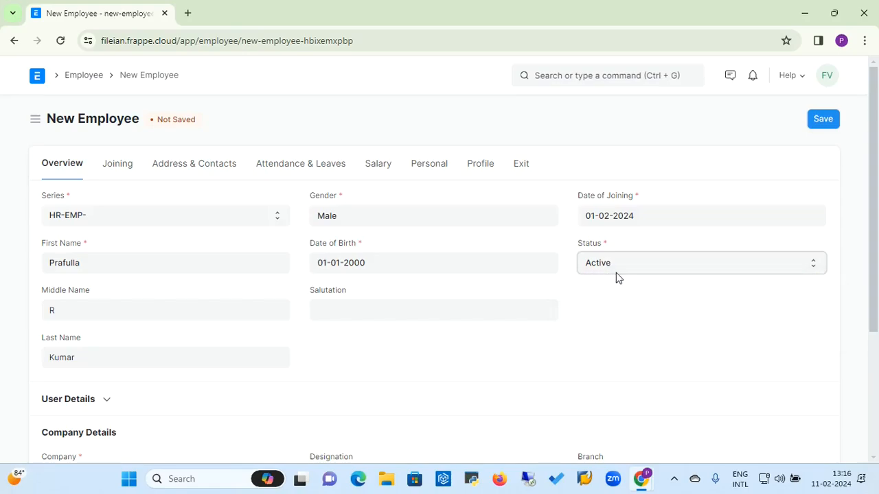
left_click(335, 305)
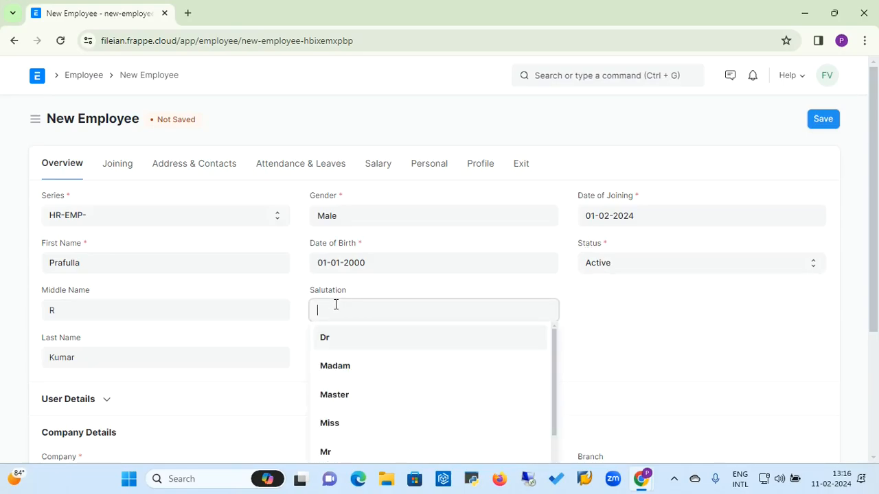
type("Mr")
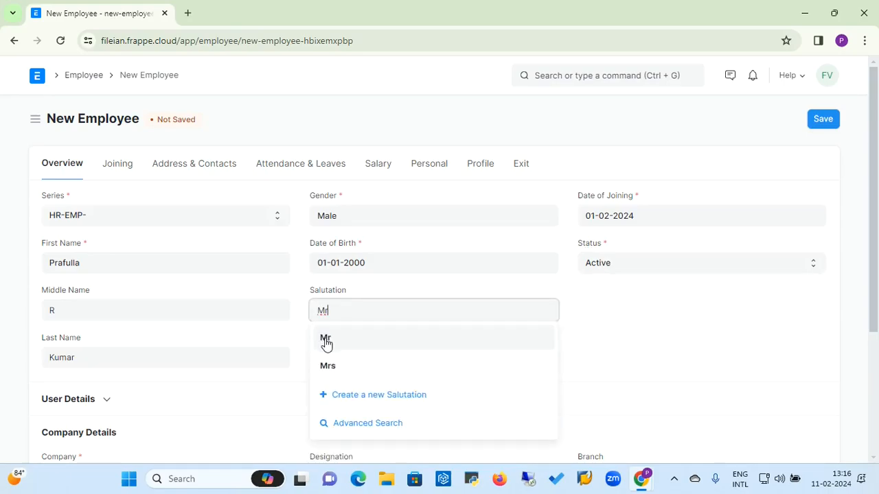
left_click(327, 343)
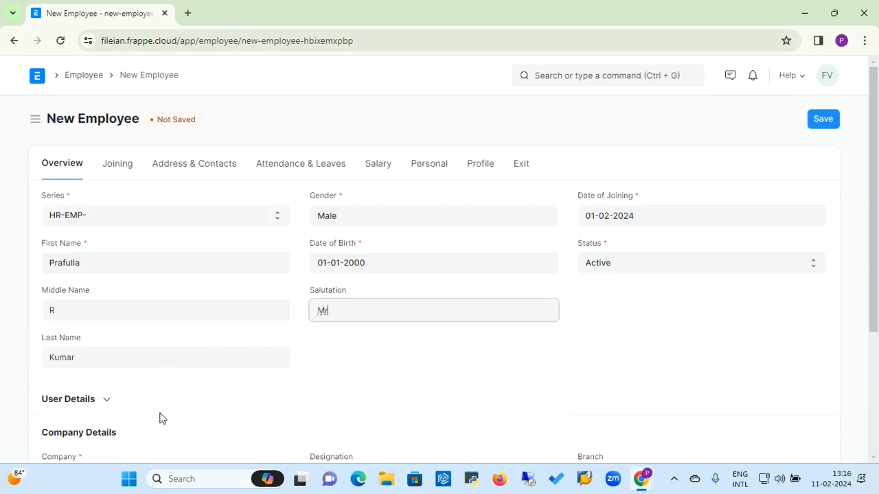
left_click(878, 292)
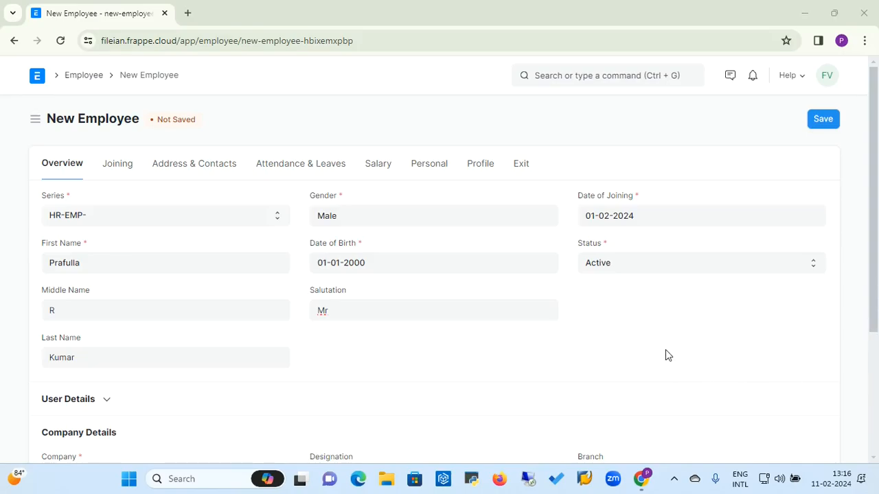
scroll(665, 354, "down", 1)
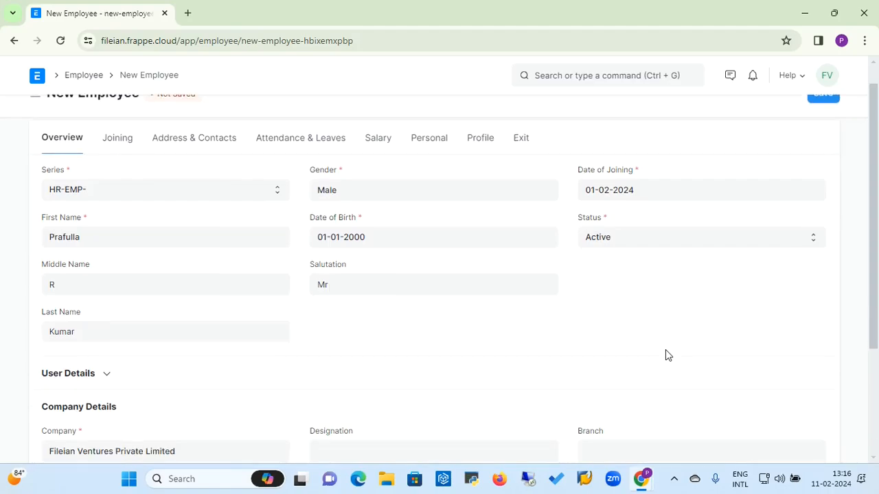
Step: Expand User Details and link a user account as User ID, then clear it again
left_click(107, 375)
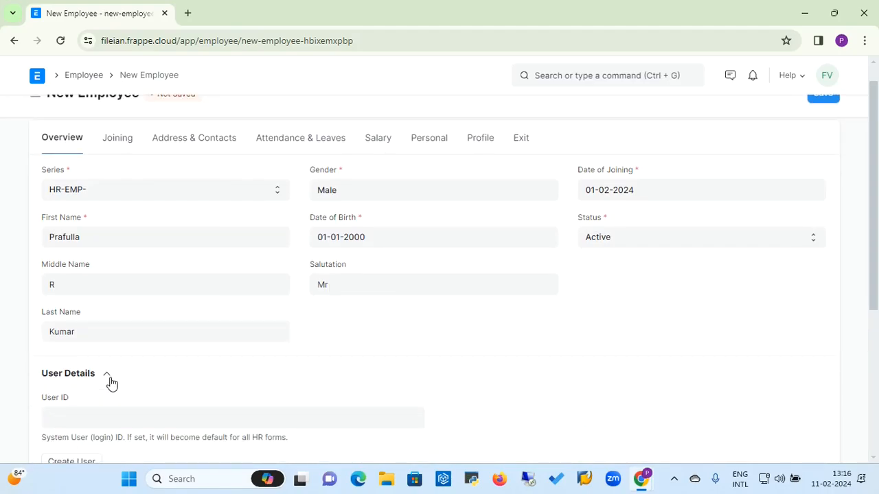
scroll(112, 385, "down", 2)
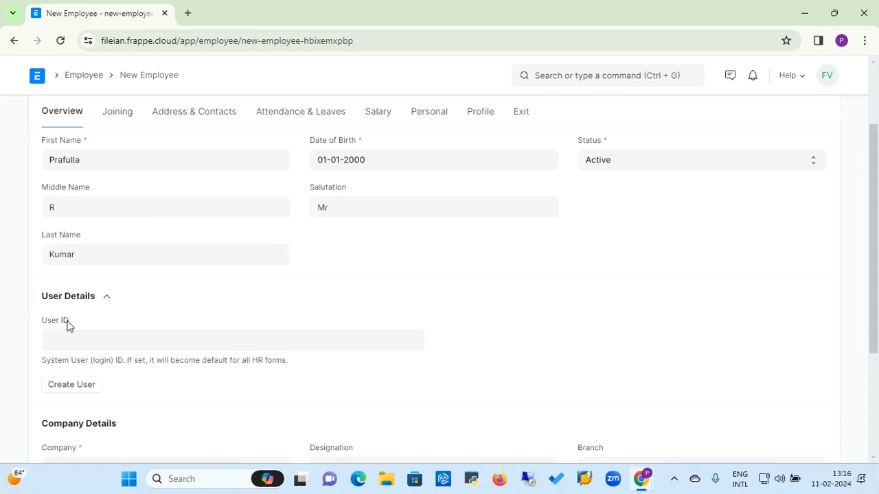
left_click(65, 339)
left_click(65, 340)
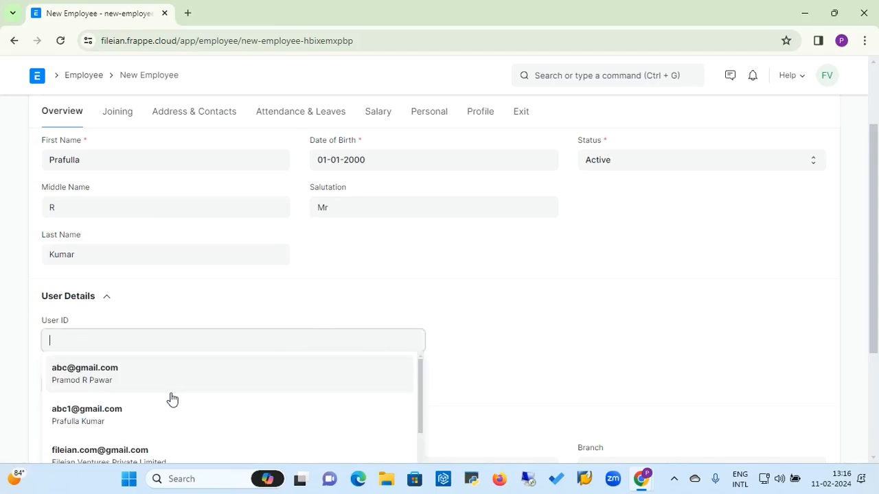
left_click(107, 418)
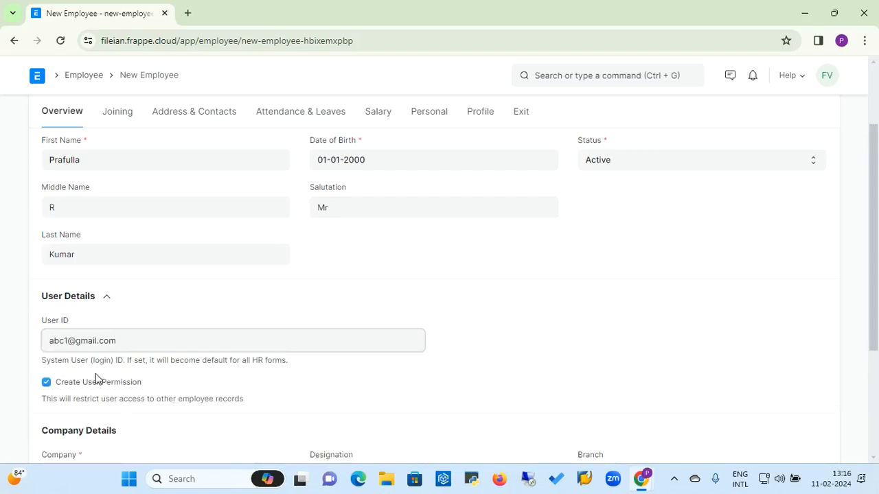
left_click(135, 349)
key("BackSpace")
key("BackSpace")
key("BackSpace")
key("BackSpace")
key("BackSpace")
key("BackSpace")
key("BackSpace")
key("BackSpace")
key("BackSpace")
key("BackSpace")
key("BackSpace")
key("BackSpace")
key("BackSpace")
key("BackSpace")
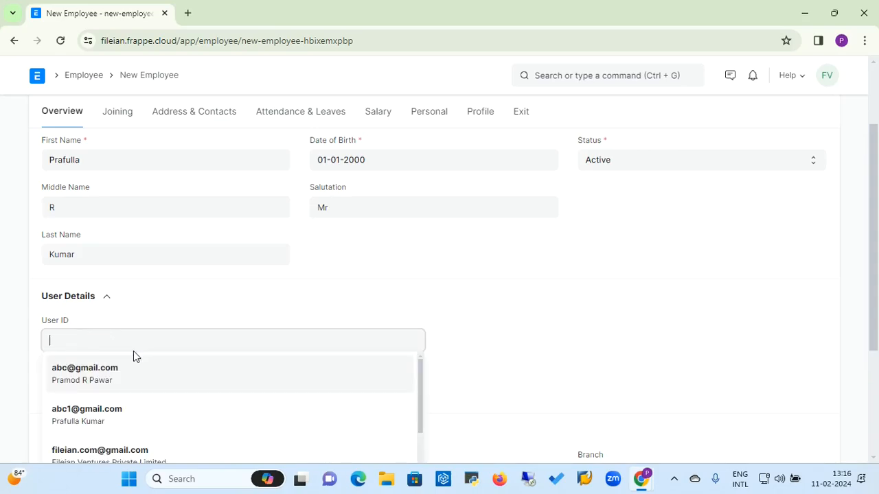
left_click(255, 318)
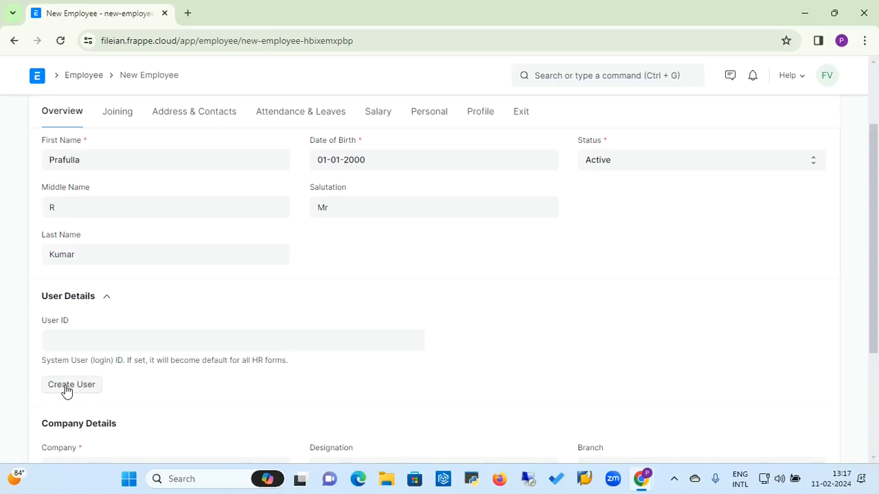
Step: Search for the employee's user account and link it as User ID, with Create User Permission enabled
left_click(113, 342)
type("ab")
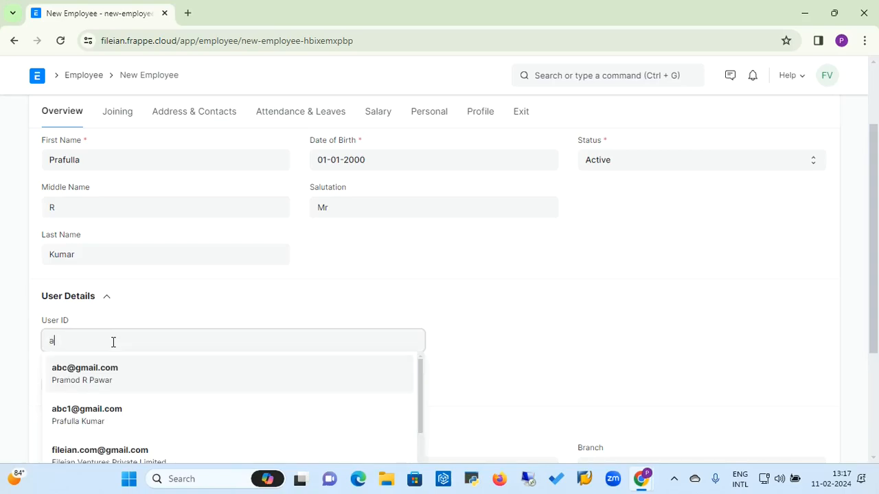
left_click(95, 424)
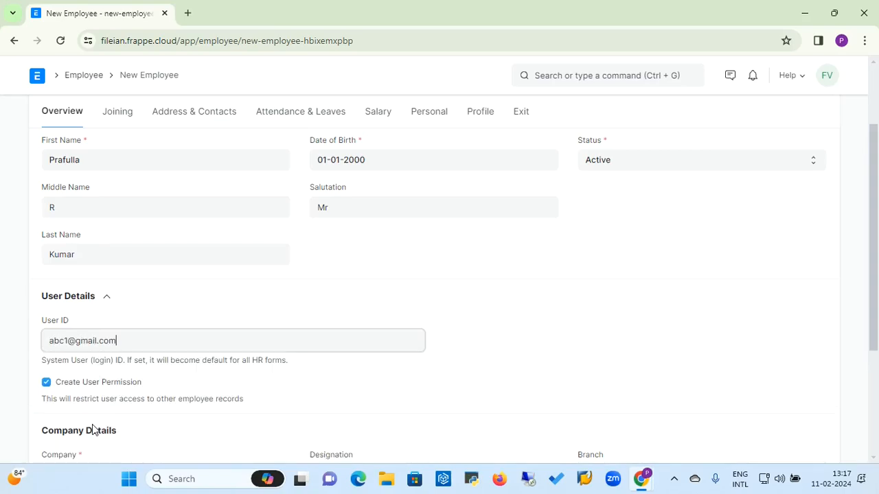
left_click(875, 262)
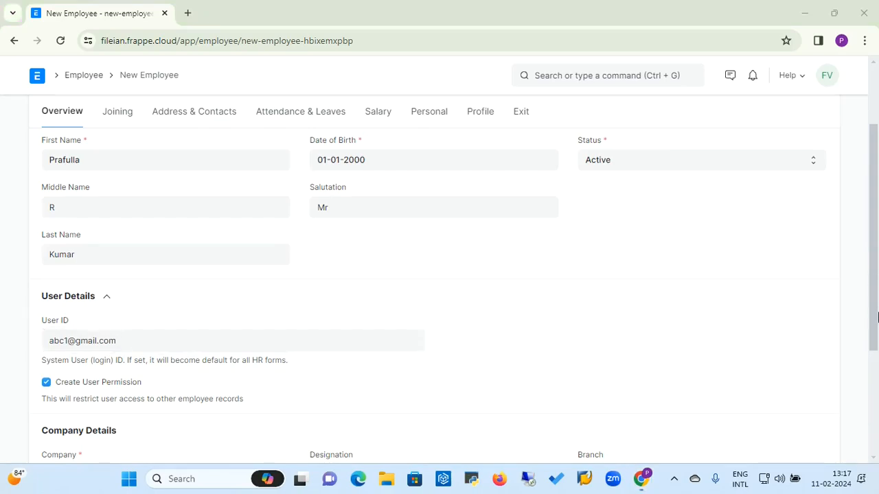
left_click(596, 372)
scroll(596, 372, "down", 3)
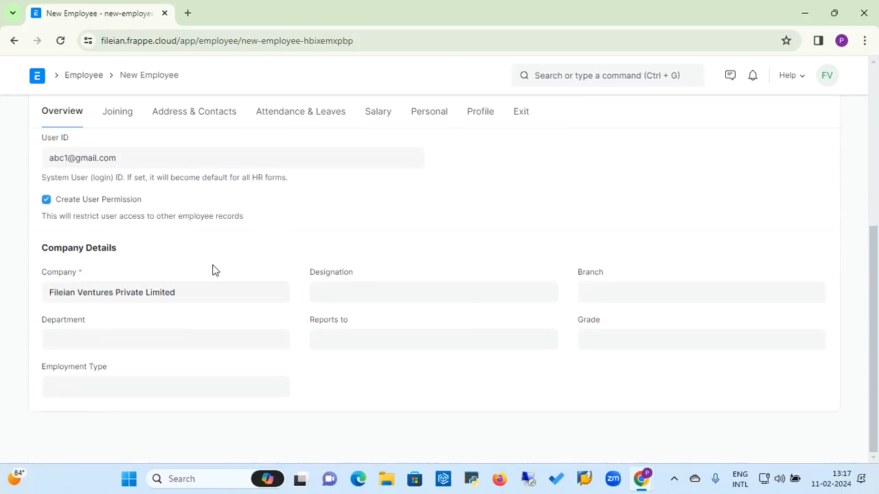
Step: Check the preset Company, then pick Accountant from the Designation list under Company Details
left_click(192, 296)
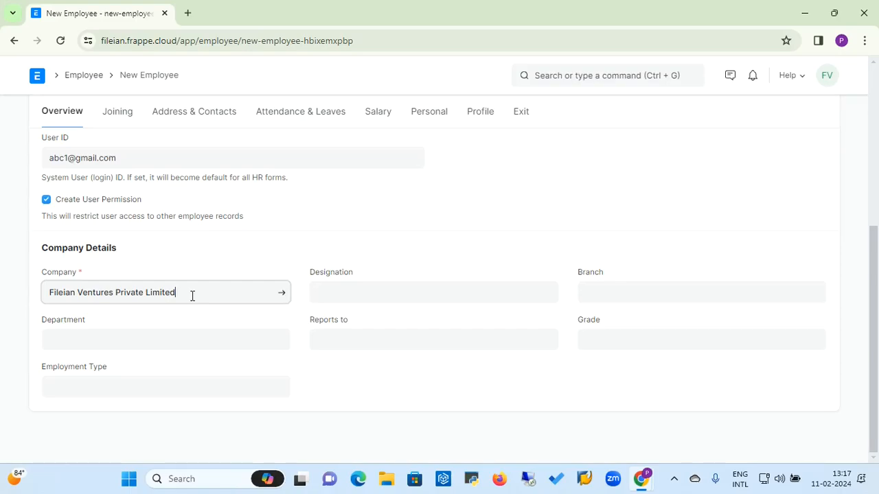
left_click(375, 293)
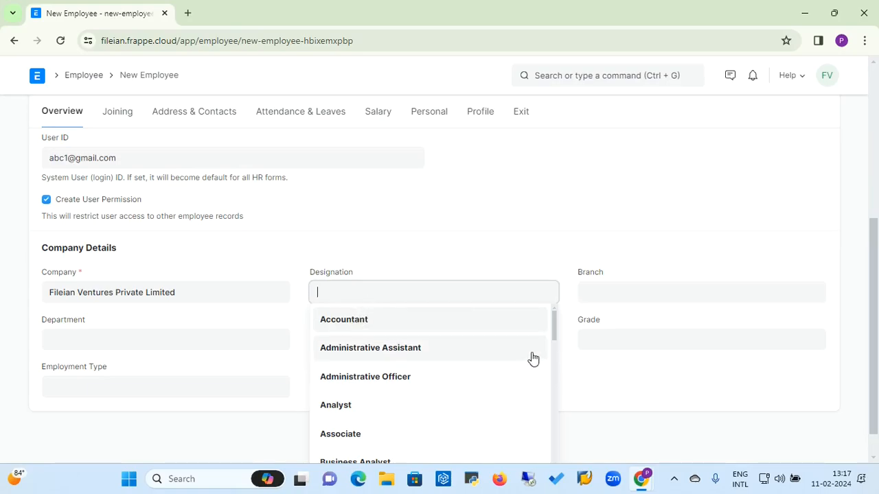
left_click_drag(553, 338, 553, 492)
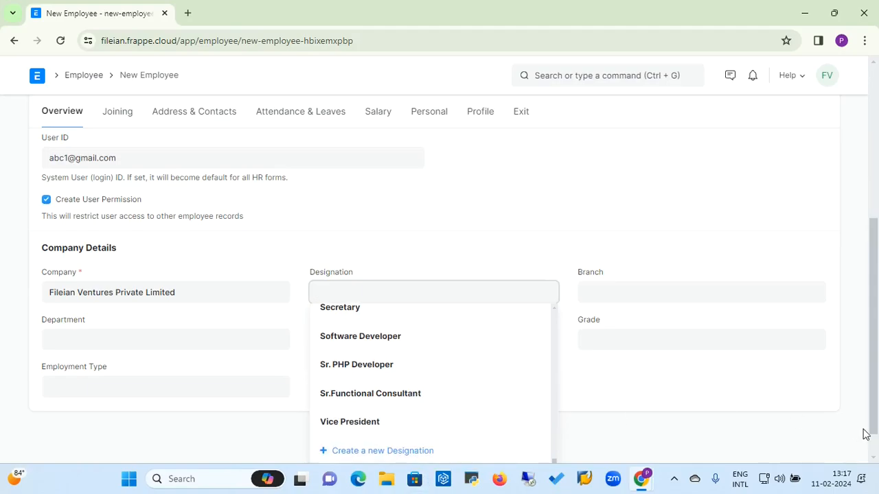
scroll(873, 443, "down", 1)
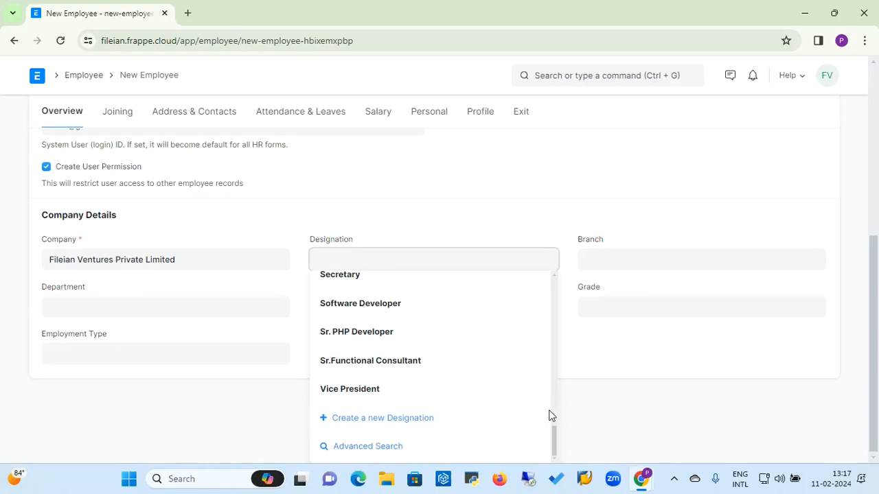
scroll(554, 302, "up", 2)
scroll(555, 302, "up", 10)
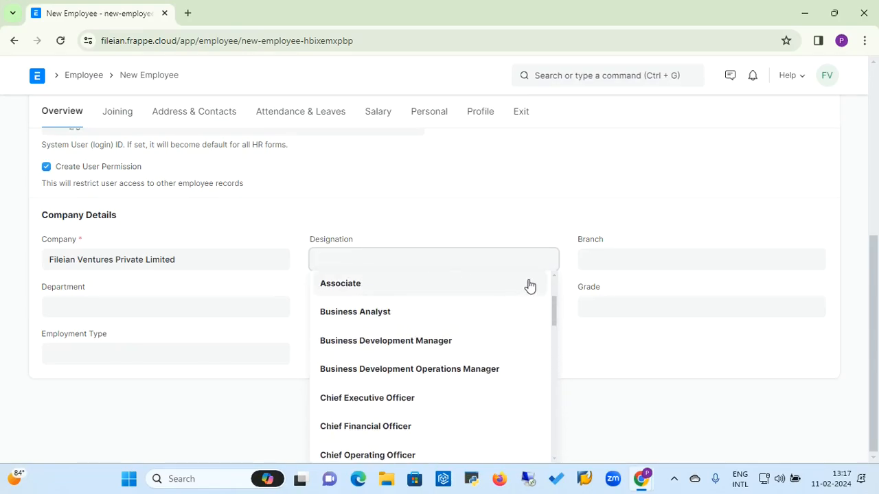
scroll(553, 286, "up", 2)
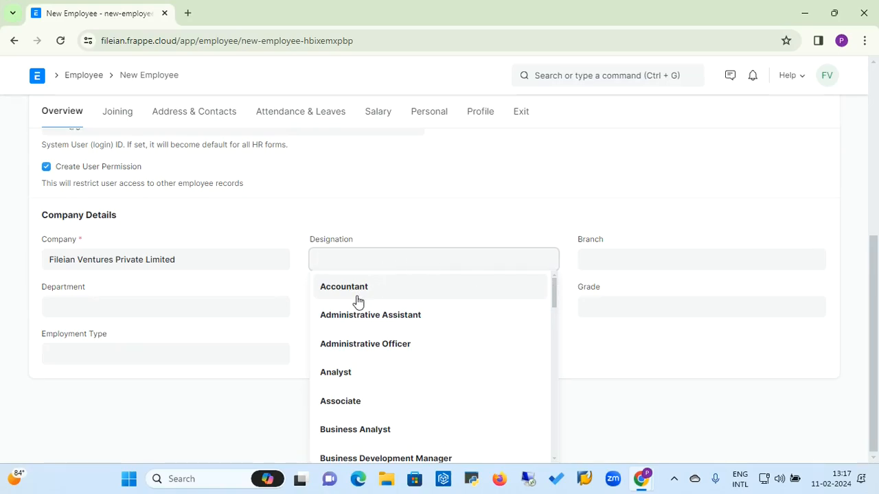
left_click(332, 294)
left_click(615, 283)
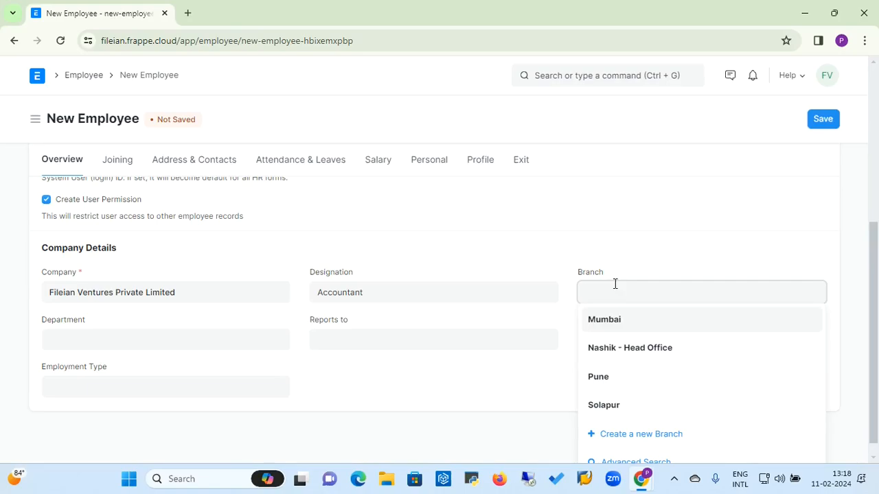
Step: Set Branch to Pune and Department to Accounts after browsing the department list
left_click(602, 382)
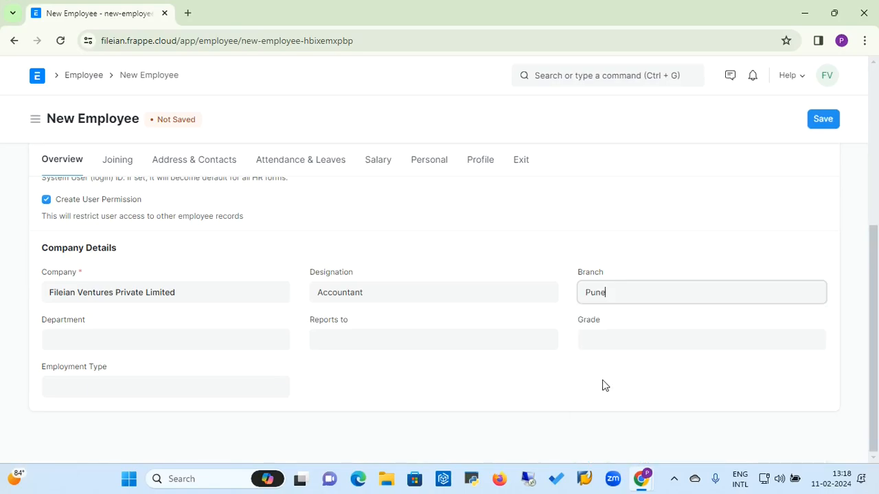
left_click(249, 345)
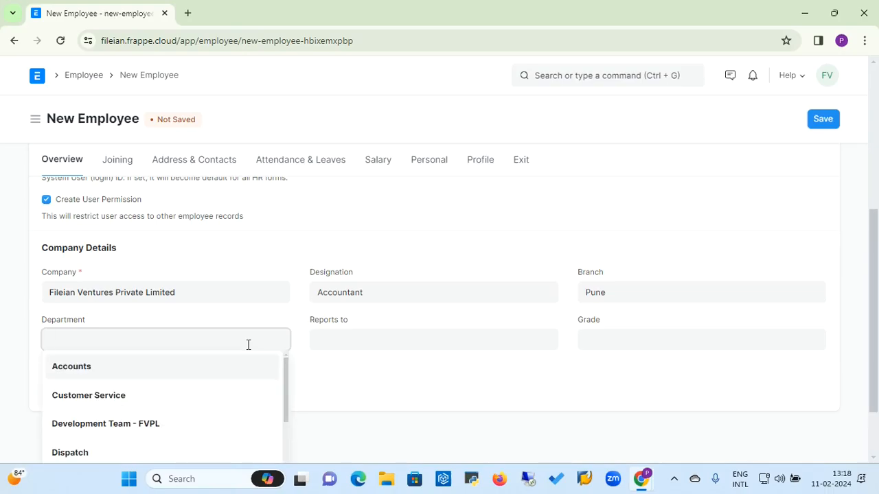
left_click(72, 374)
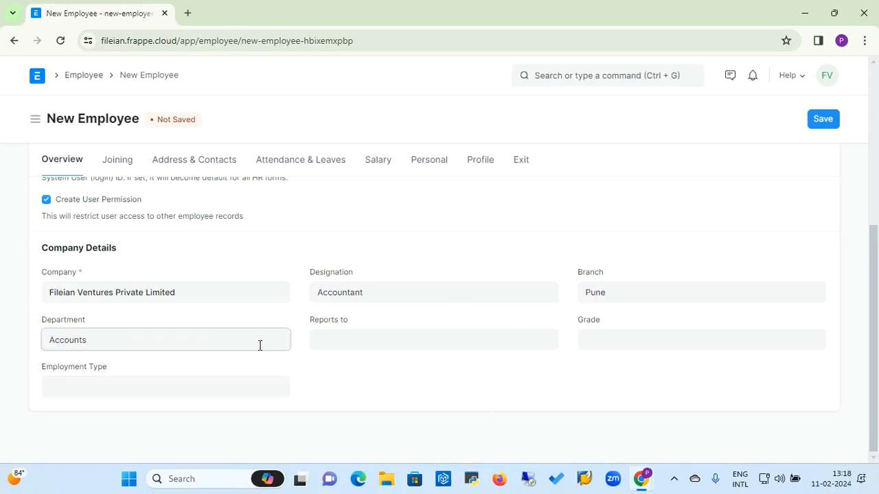
key("BackSpace")
key("BackSpace")
key("BackSpace")
key("BackSpace")
key("BackSpace")
key("BackSpace")
key("BackSpace")
key("BackSpace")
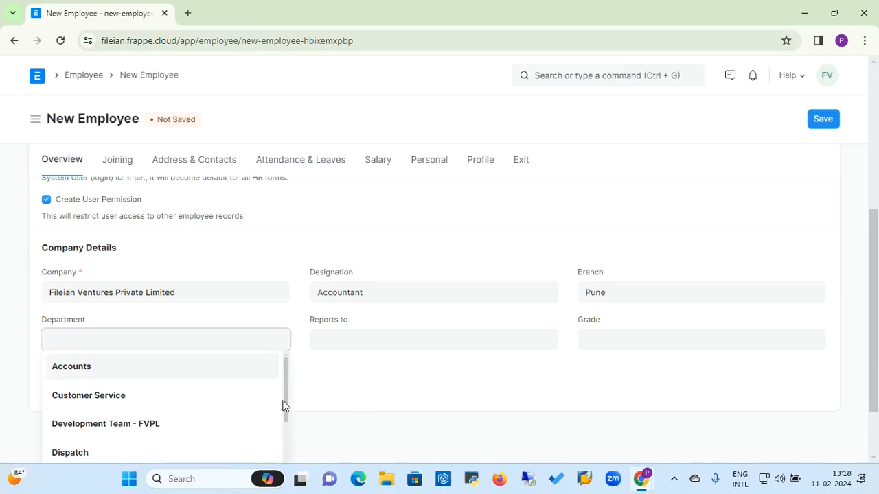
left_click_drag(287, 401, 285, 460)
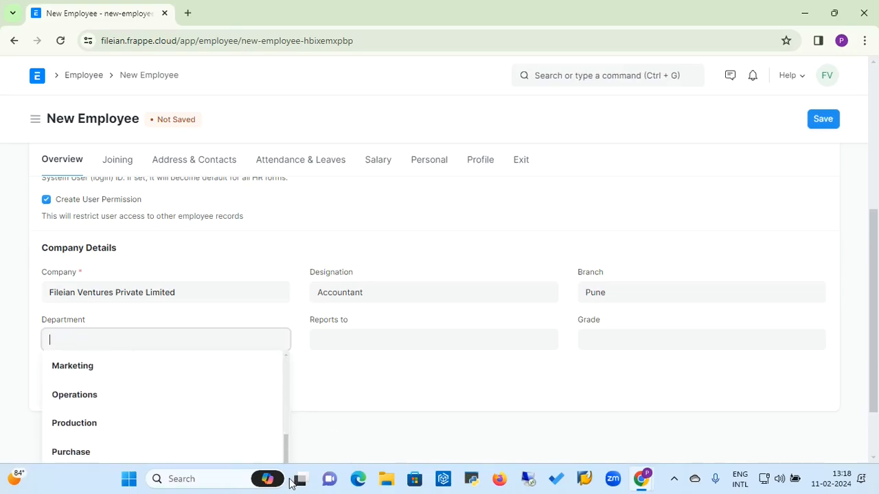
scroll(873, 427, "down", 2)
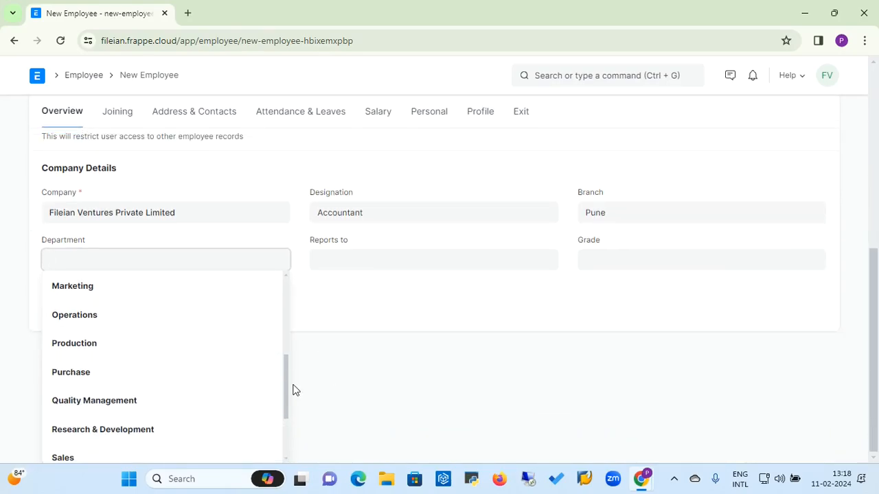
left_click_drag(287, 389, 300, 456)
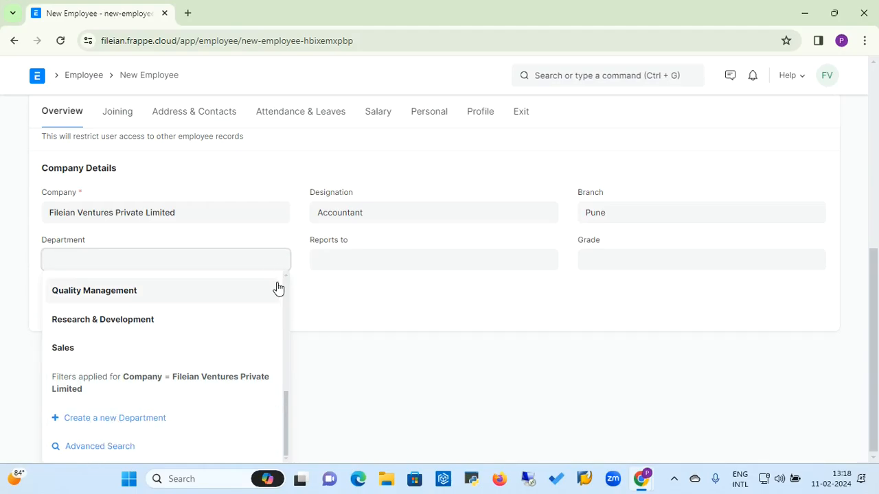
scroll(285, 291, "up", 10)
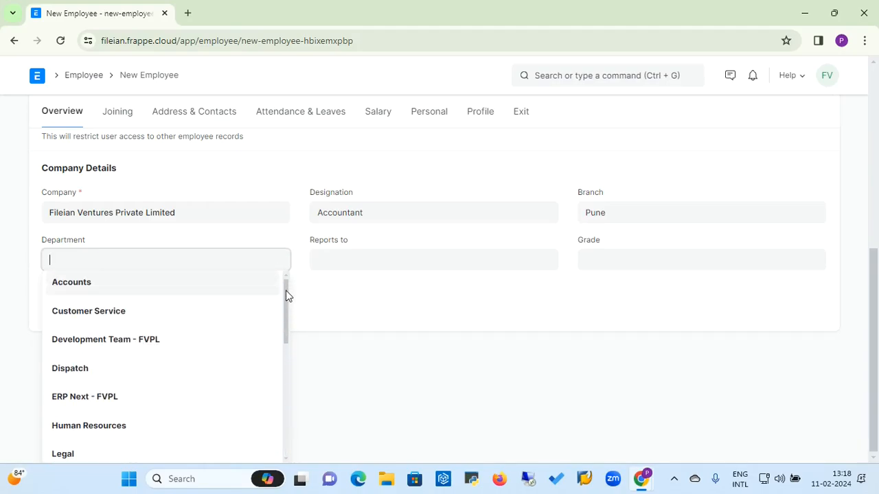
left_click(88, 285)
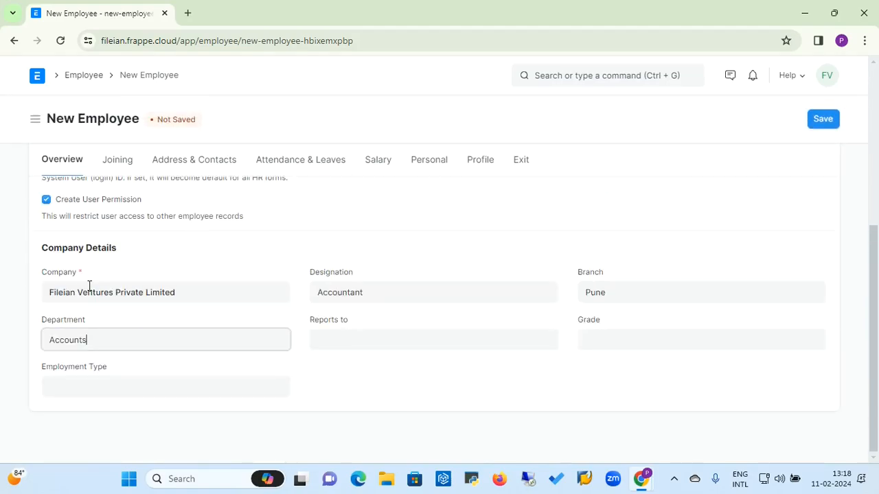
left_click(352, 340)
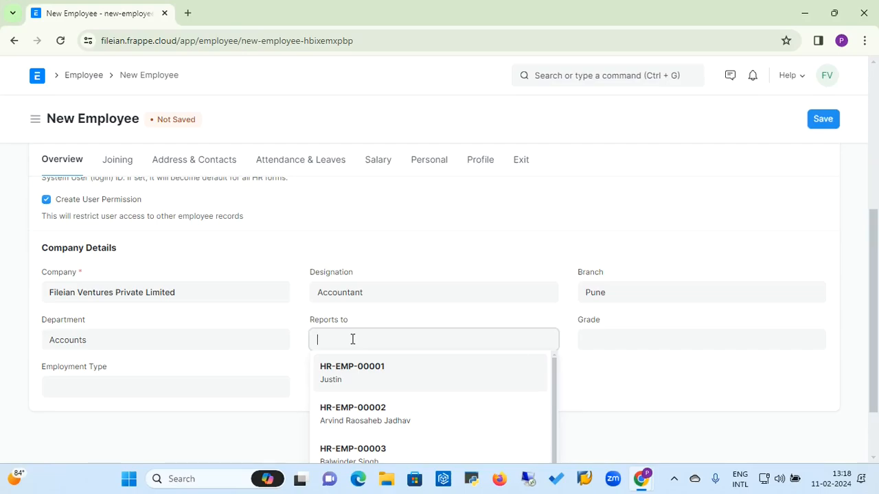
Step: Set Reports to HR-EMP-00001 and Grade to EMP
left_click(354, 373)
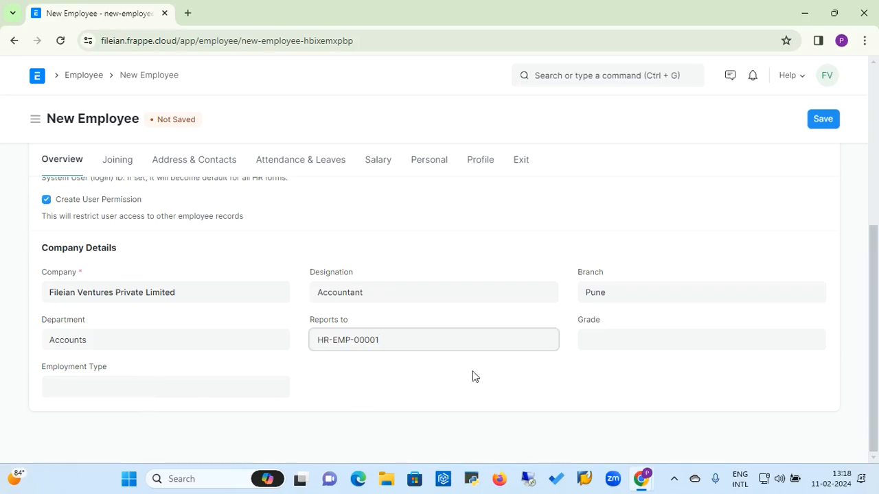
left_click(599, 344)
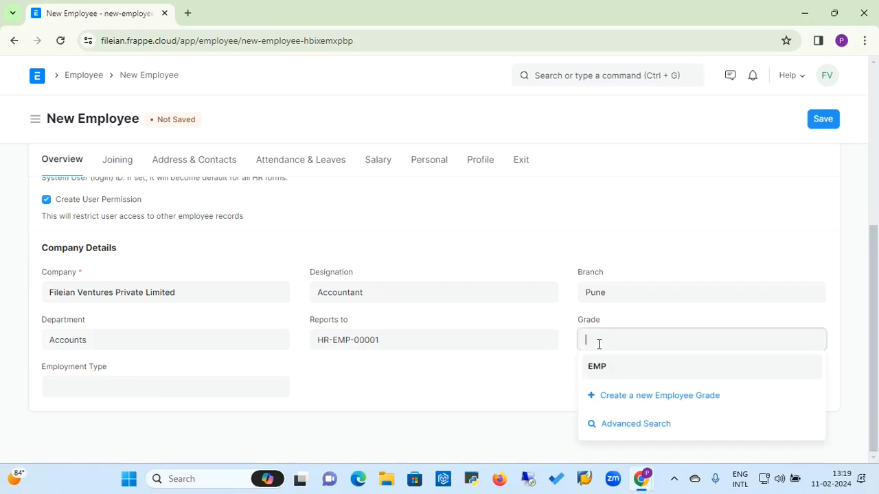
left_click(589, 371)
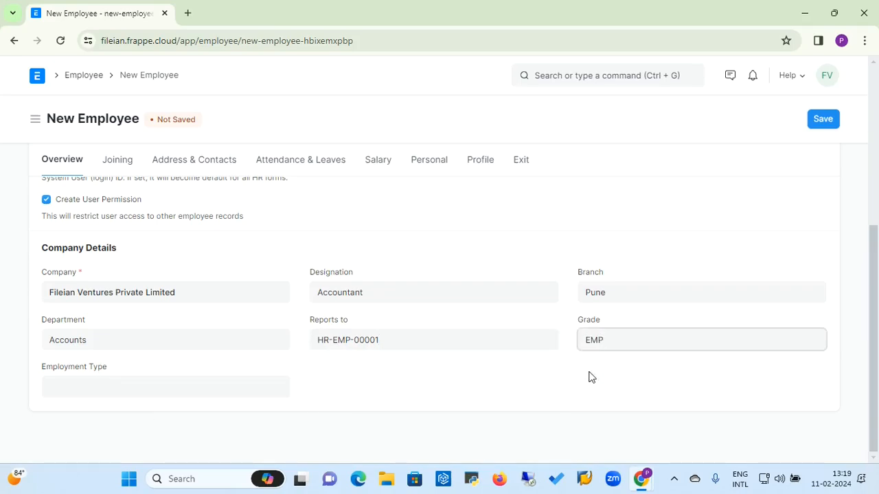
left_click(620, 350)
key("BackSpace")
key("BackSpace")
key("BackSpace")
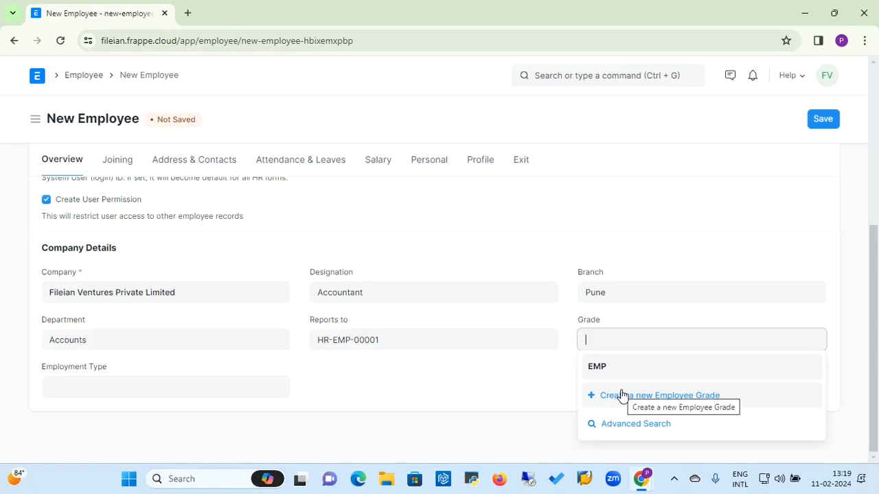
left_click(598, 366)
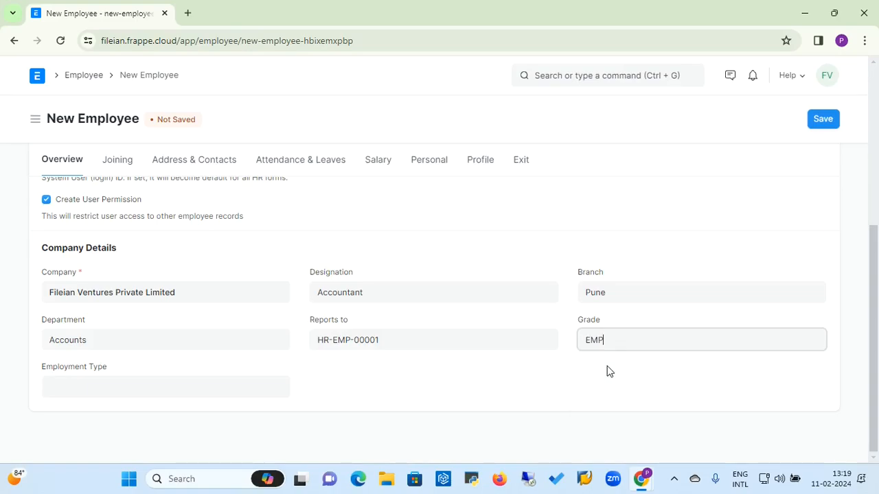
Step: Choose Full-time as the employment type and switch to the Joining details
left_click(114, 389)
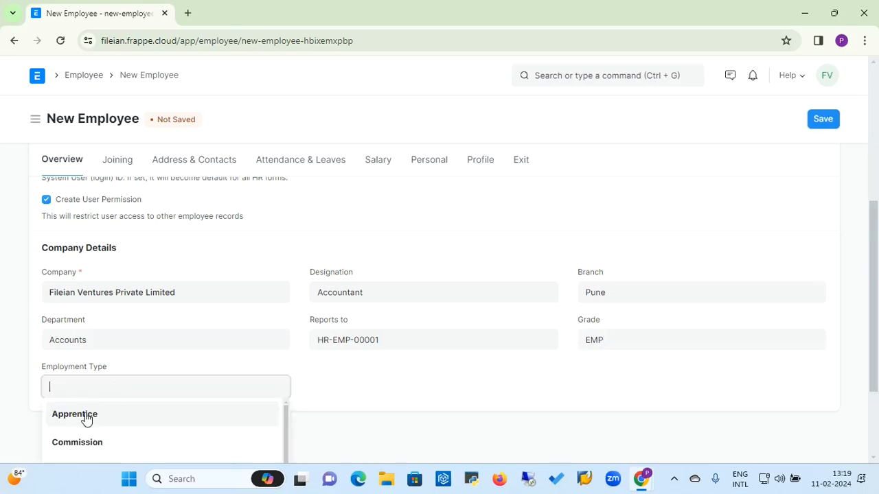
left_click_drag(874, 270, 874, 302)
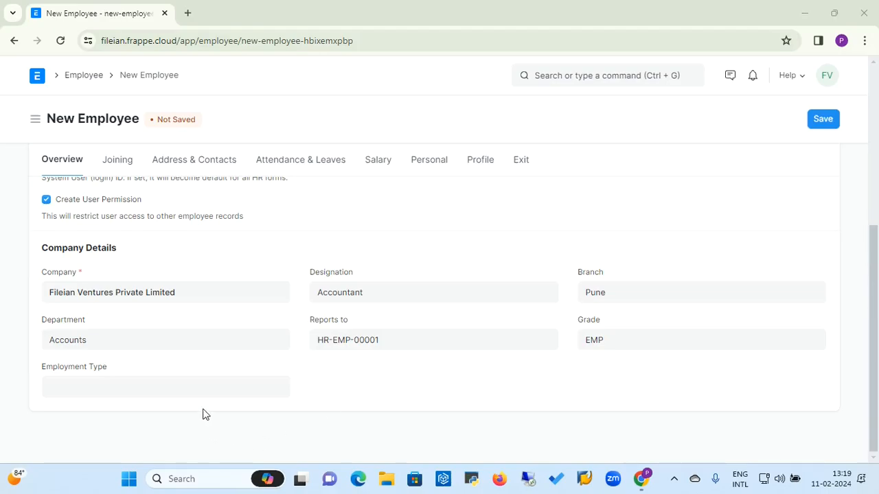
left_click(201, 388)
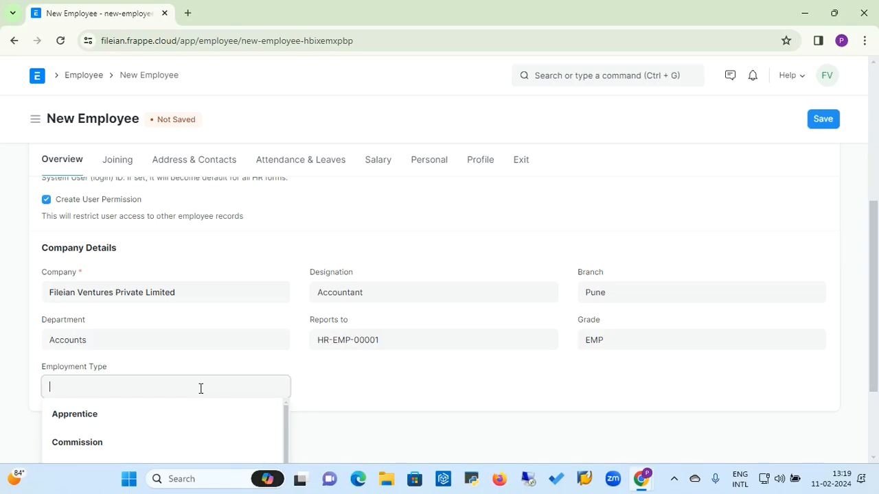
scroll(618, 385, "down", 2)
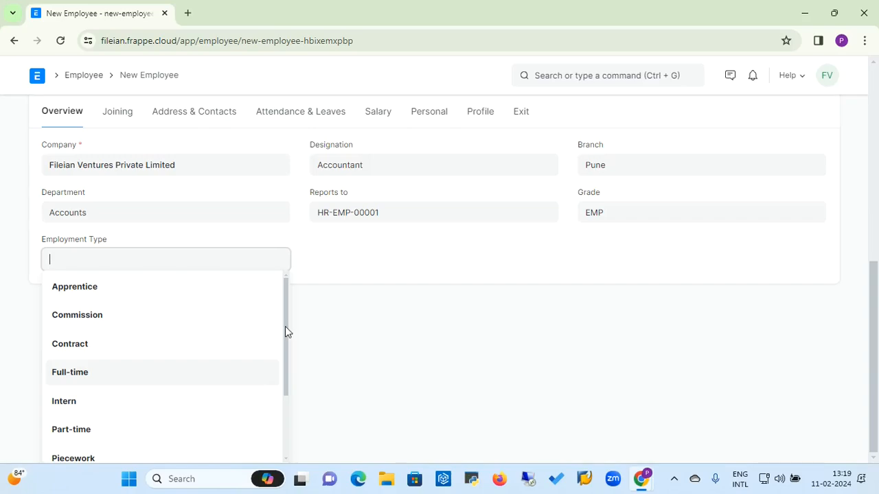
left_click_drag(287, 331, 281, 389)
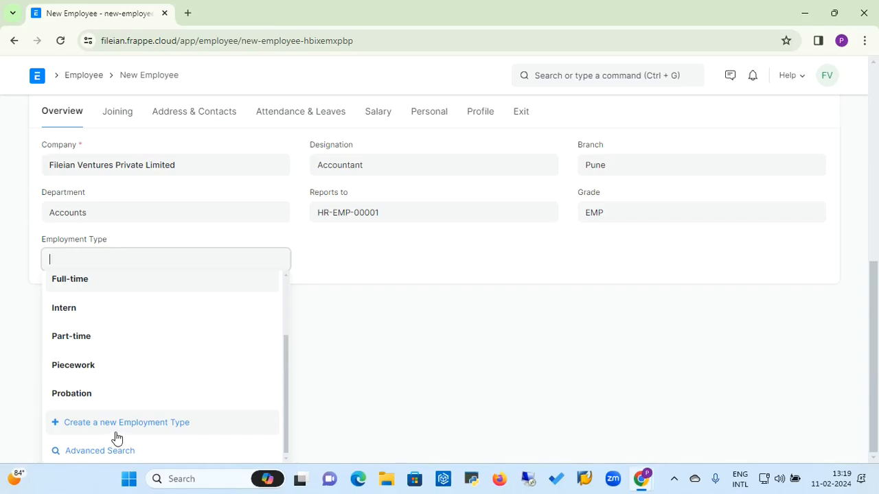
scroll(117, 438, "up", 2)
key("Down")
key("Down")
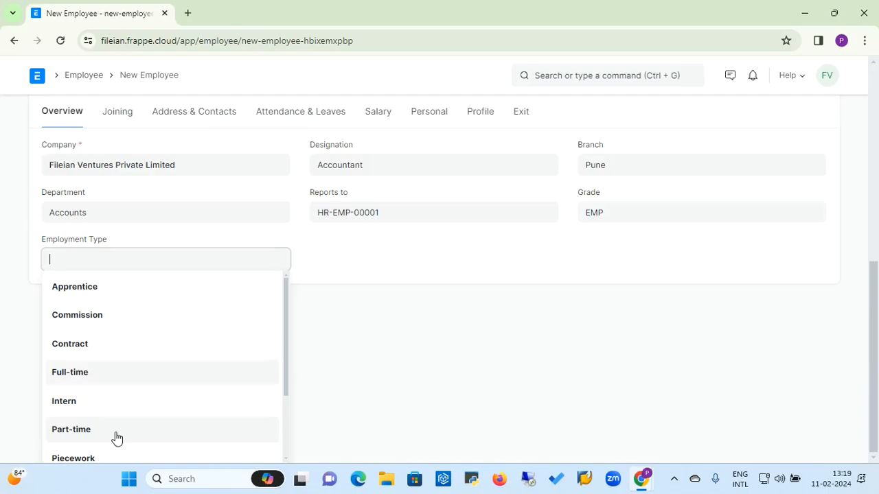
key("Return")
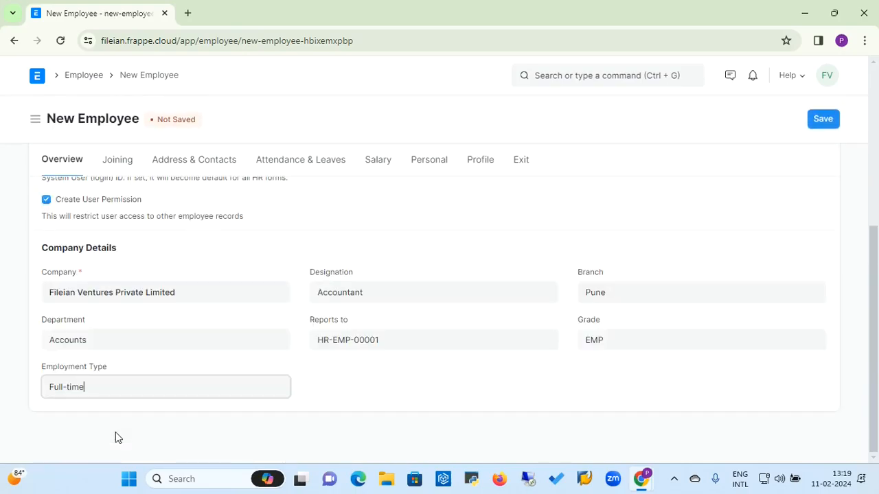
left_click(118, 169)
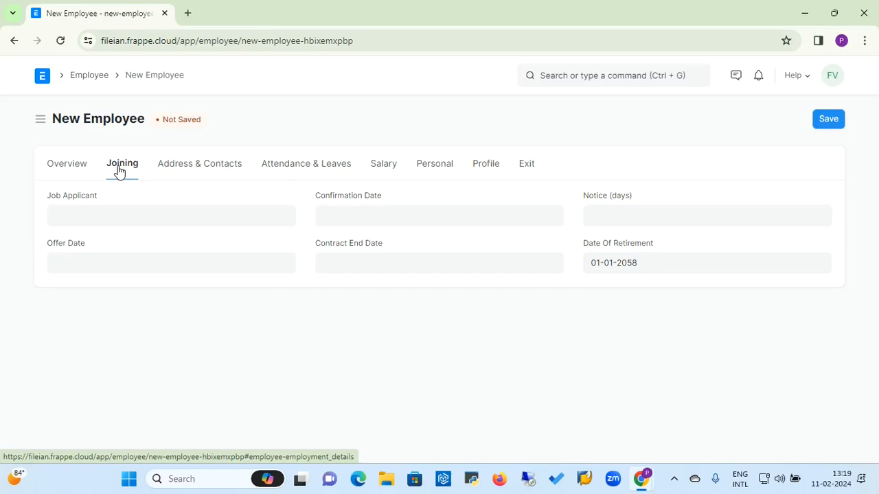
Step: Preview the Job Applicant suggestions and the Confirmation, Offer and Contract End Date pickers without changes
left_click(109, 214)
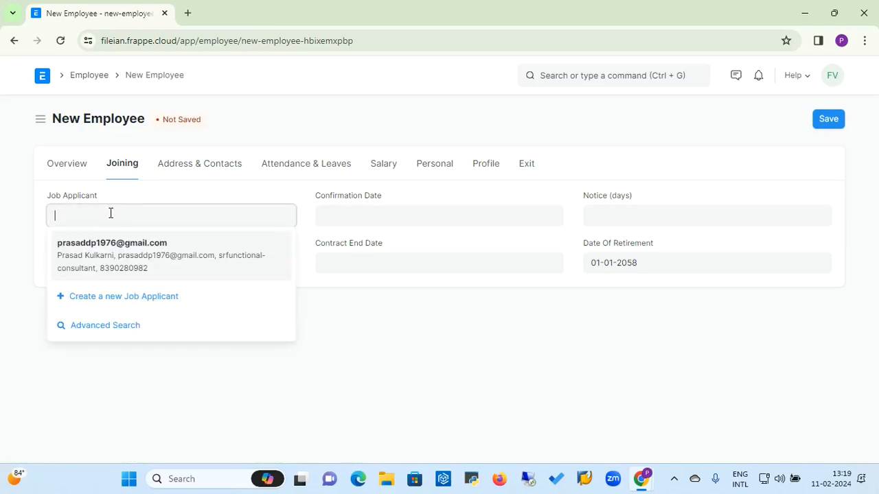
left_click(176, 197)
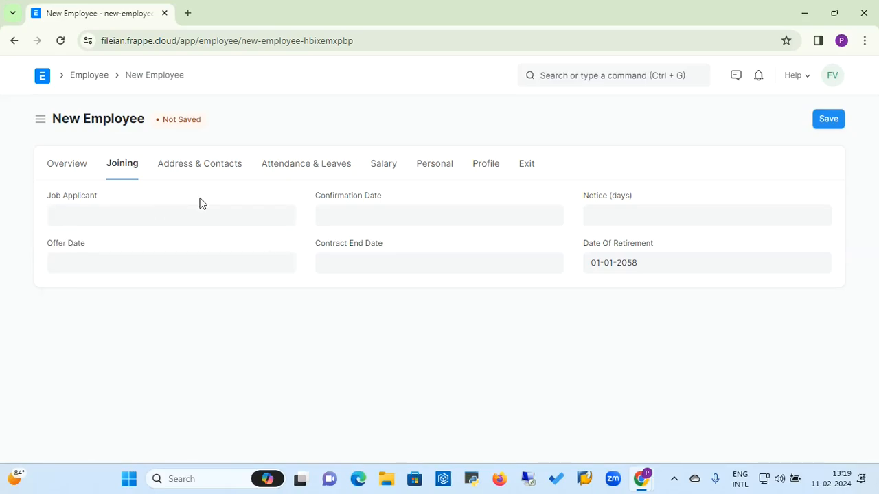
left_click(347, 215)
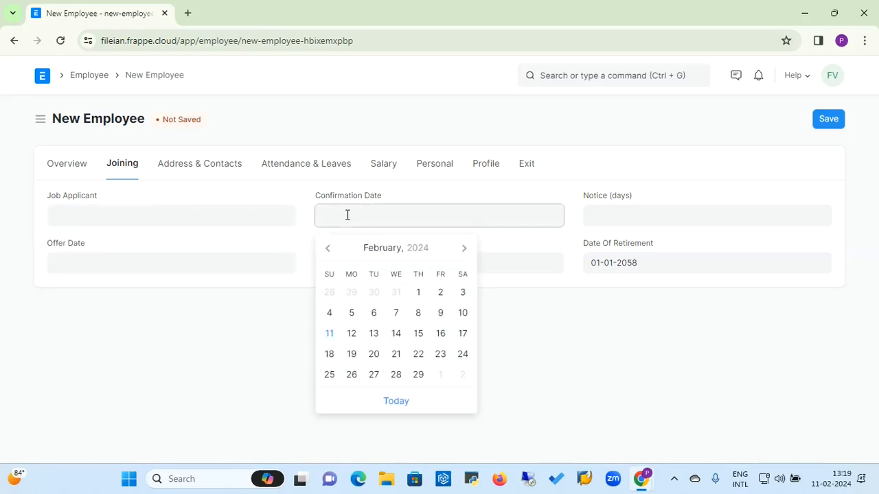
left_click(666, 213)
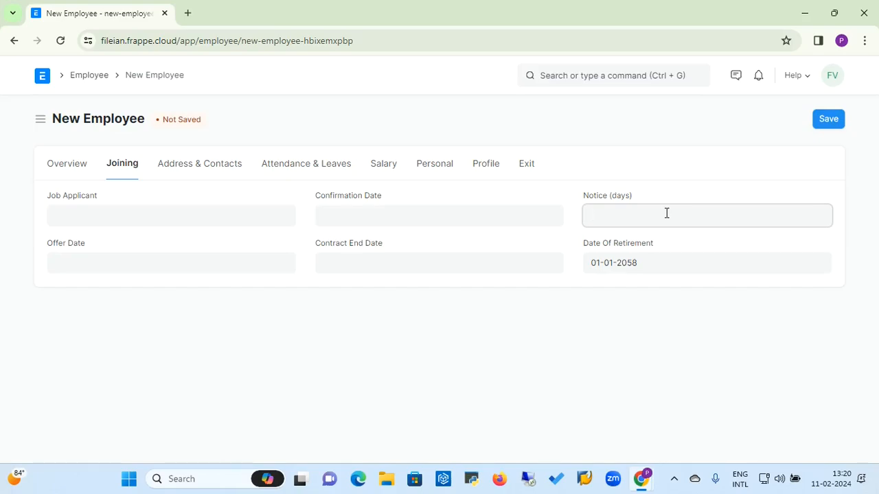
left_click(214, 263)
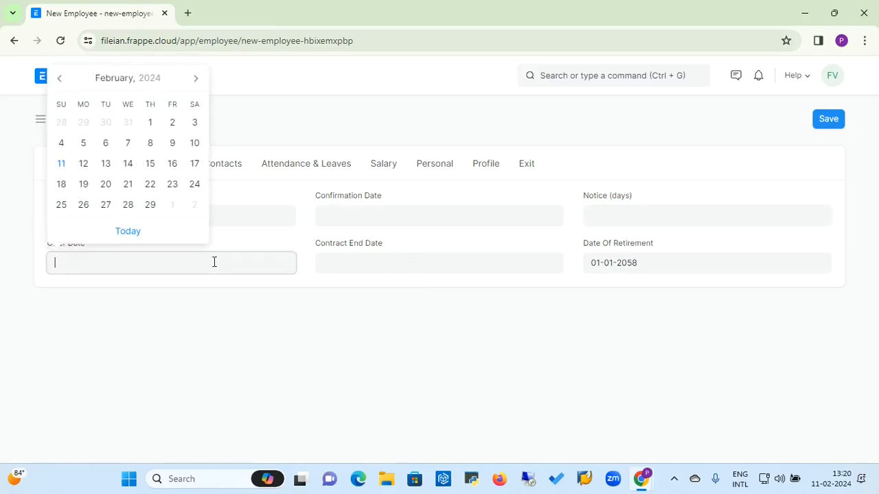
left_click(298, 296)
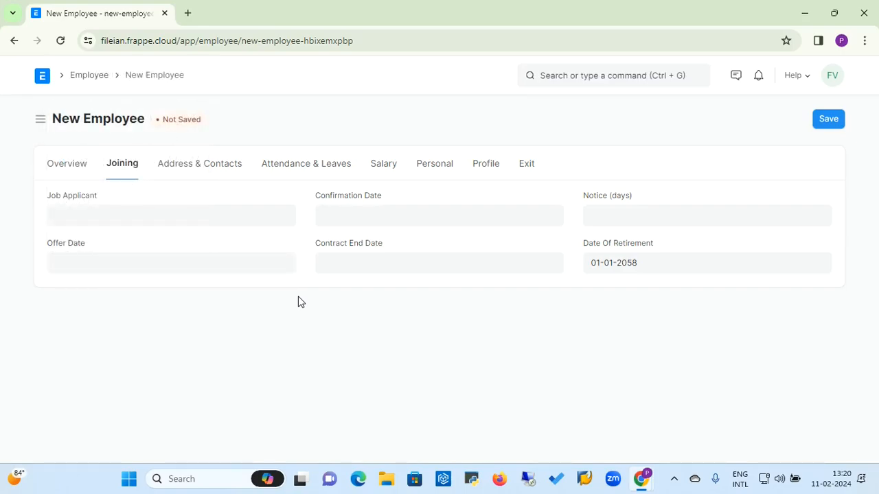
left_click(388, 258)
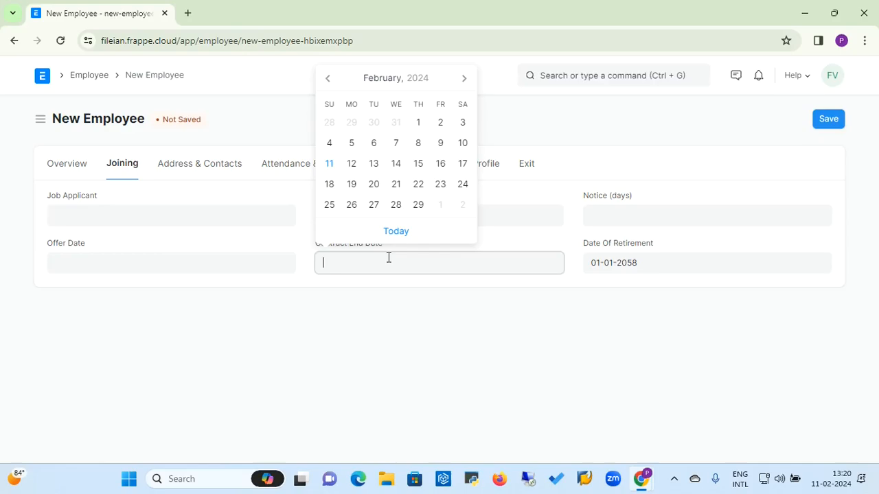
left_click(331, 310)
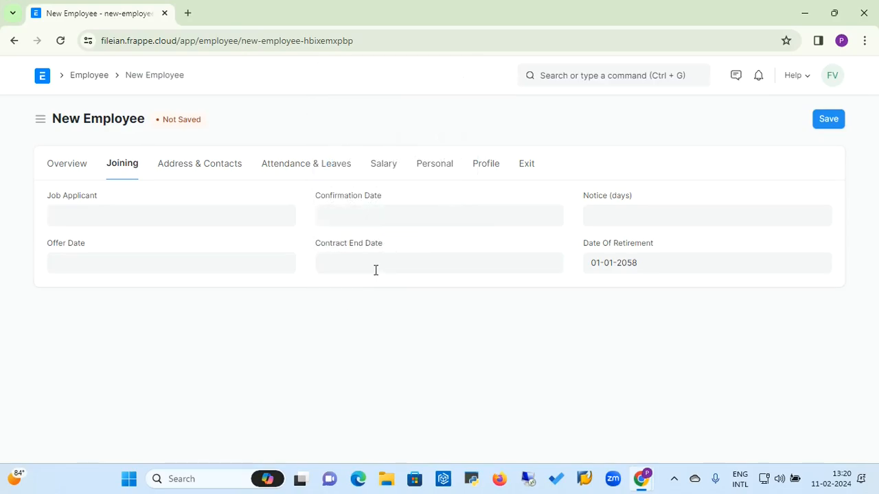
left_click(376, 270)
left_click(340, 313)
Step: Recheck the date pickers, keeping retirement at 01-01-2058, then go to Address & Contacts
left_click(651, 263)
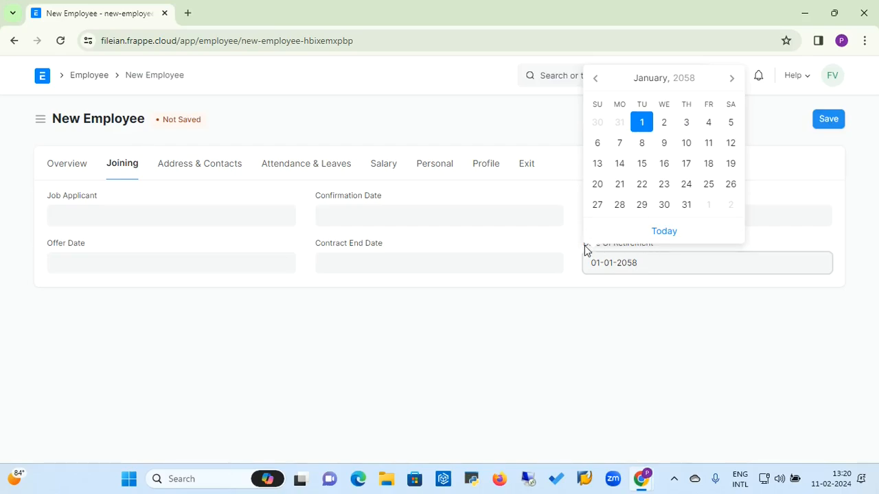
left_click(554, 300)
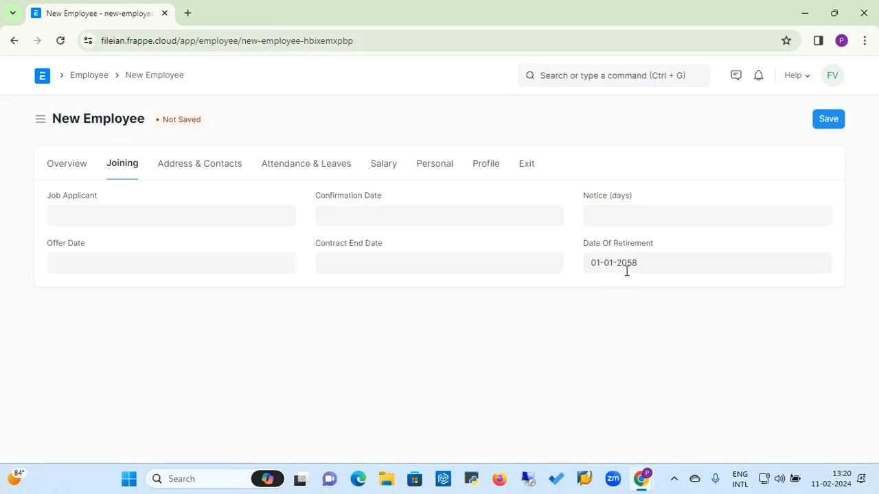
left_click(429, 263)
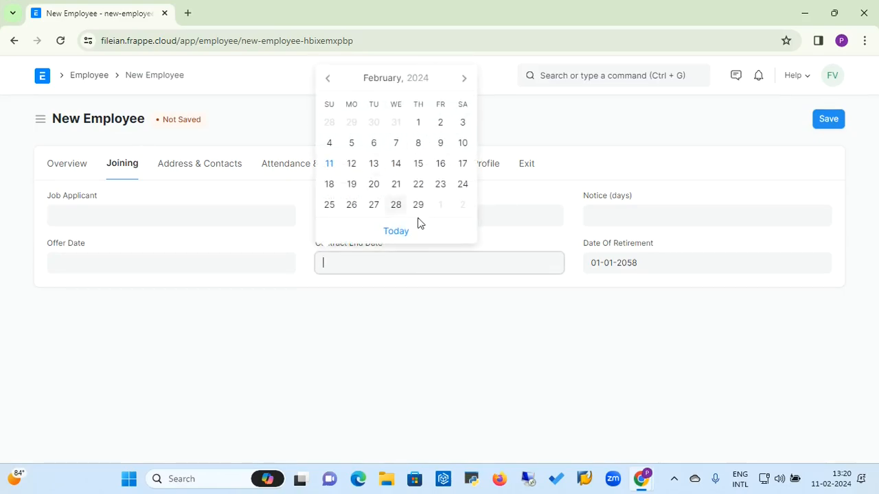
left_click(370, 297)
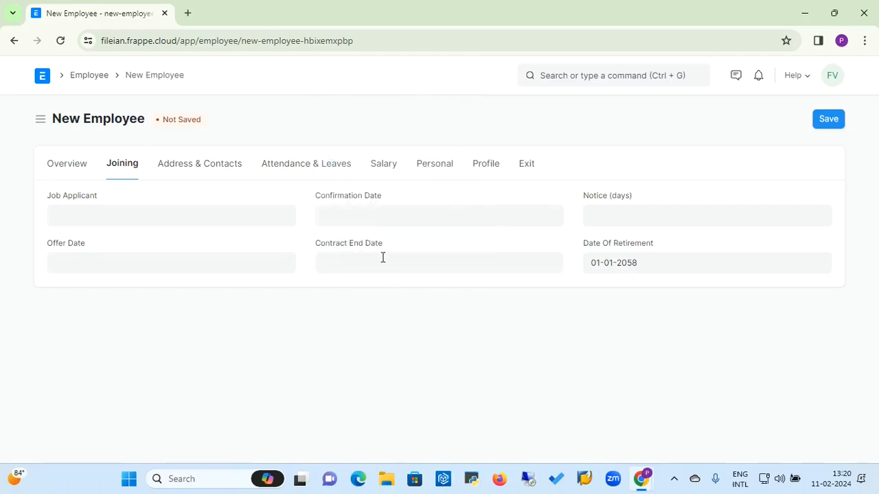
left_click(234, 271)
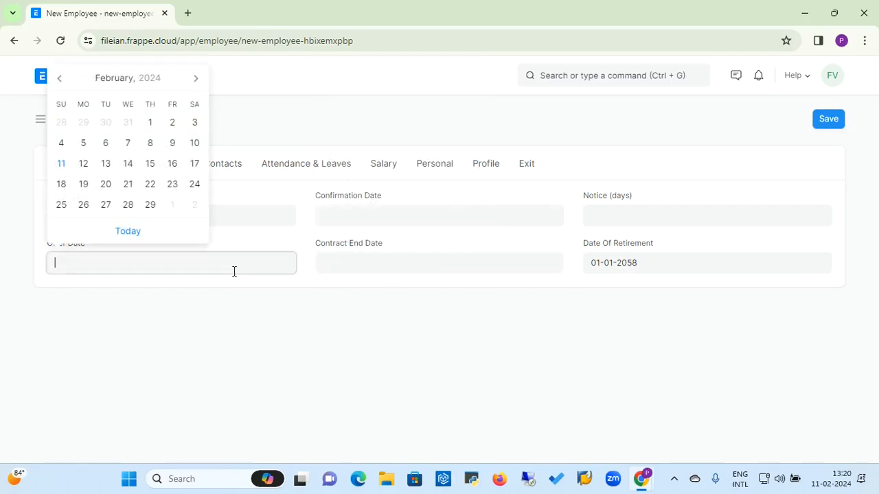
left_click(631, 266)
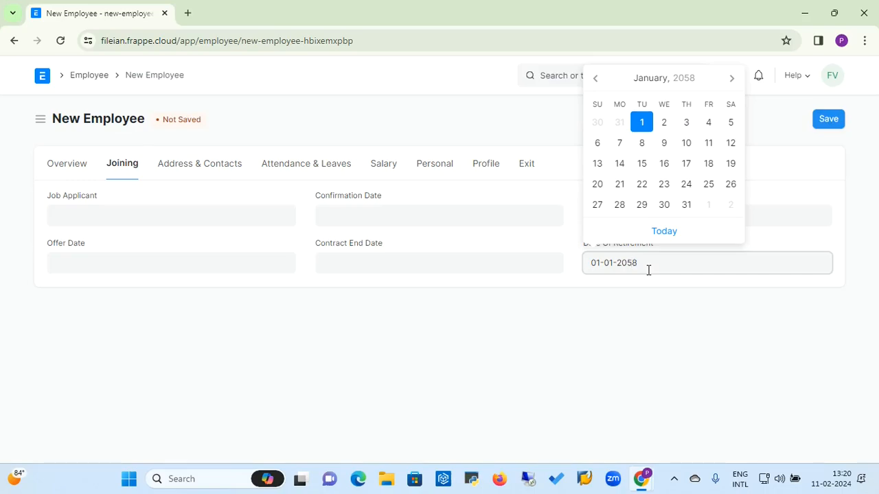
left_click(483, 320)
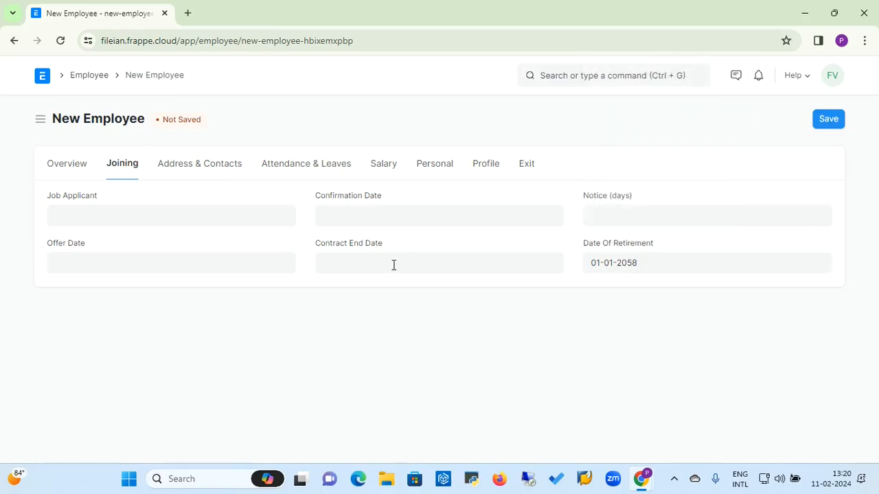
left_click(241, 267)
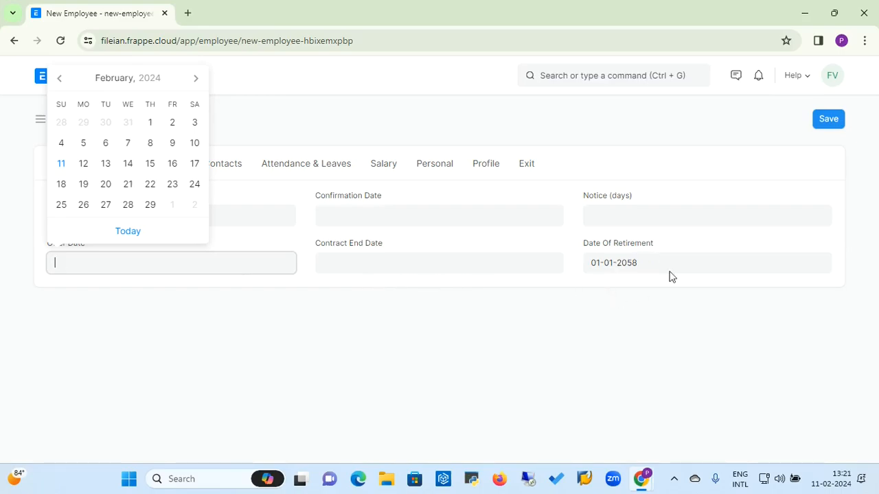
left_click(398, 191)
left_click(196, 169)
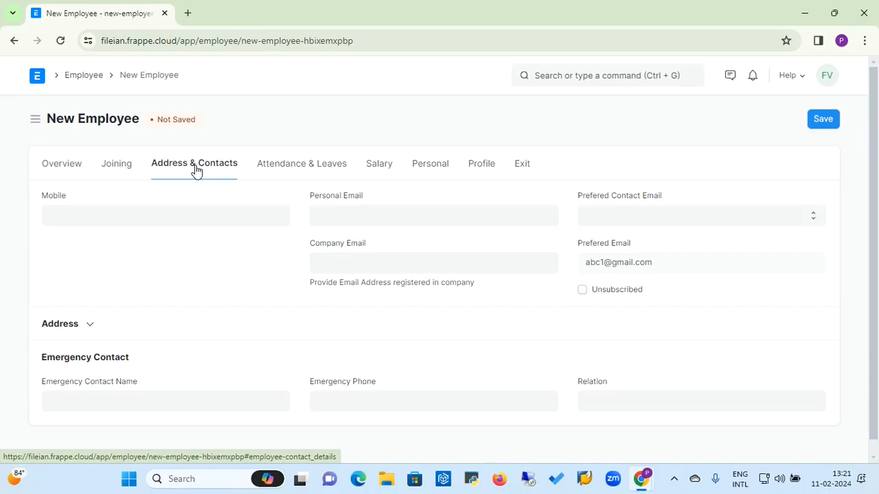
Step: Expand the collapsible Address section below the preferred email
left_click(424, 267)
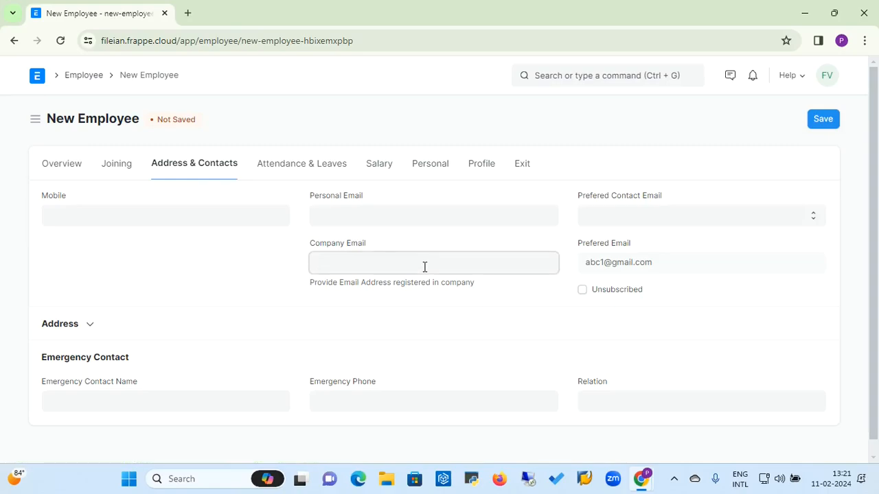
left_click(90, 327)
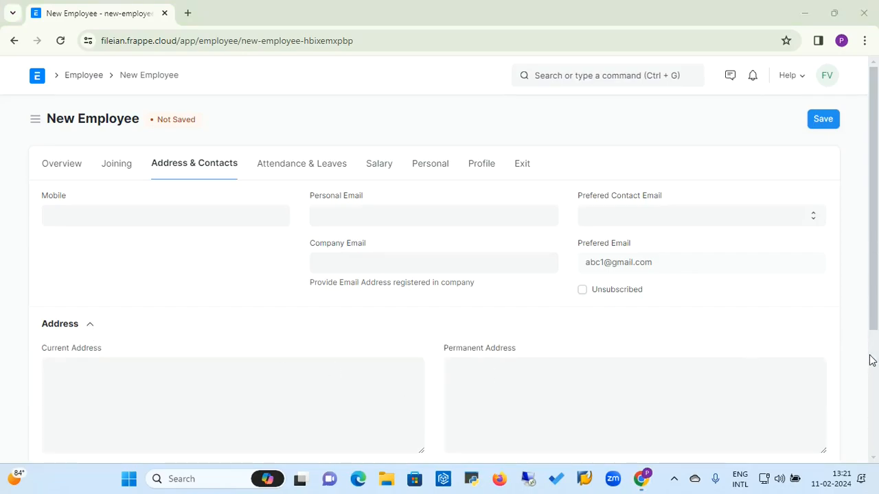
left_click(743, 329)
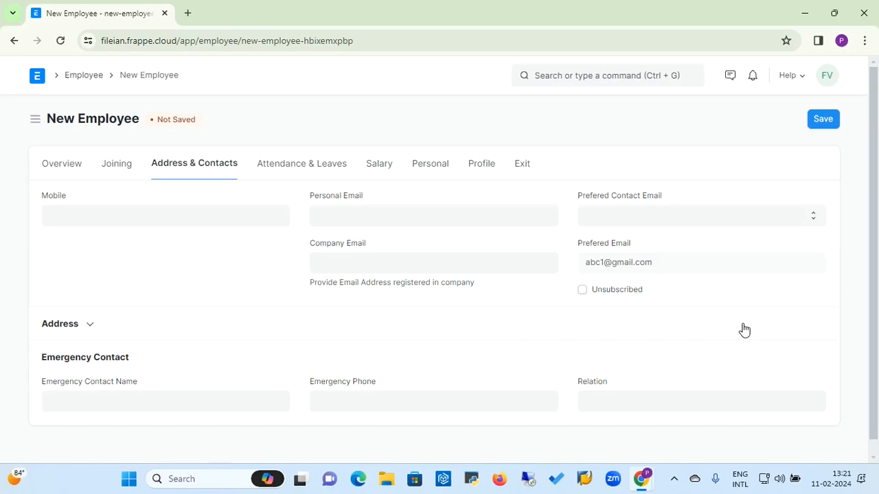
left_click(87, 329)
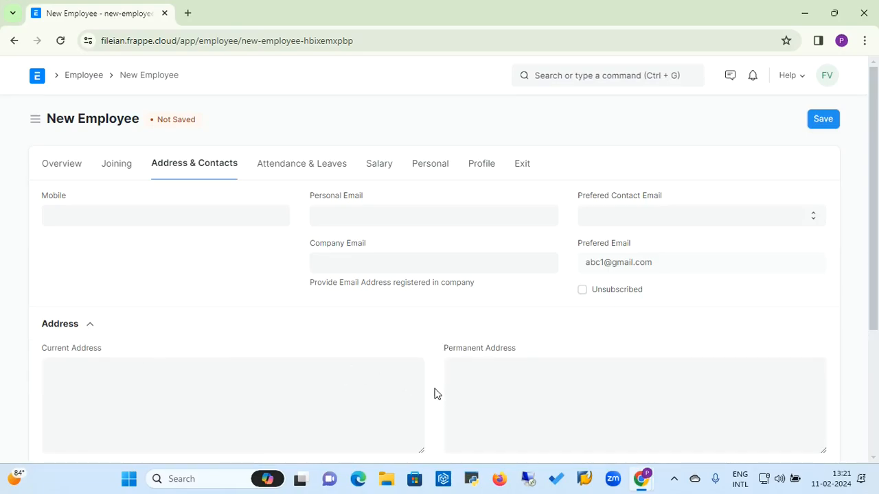
scroll(434, 394, "down", 3)
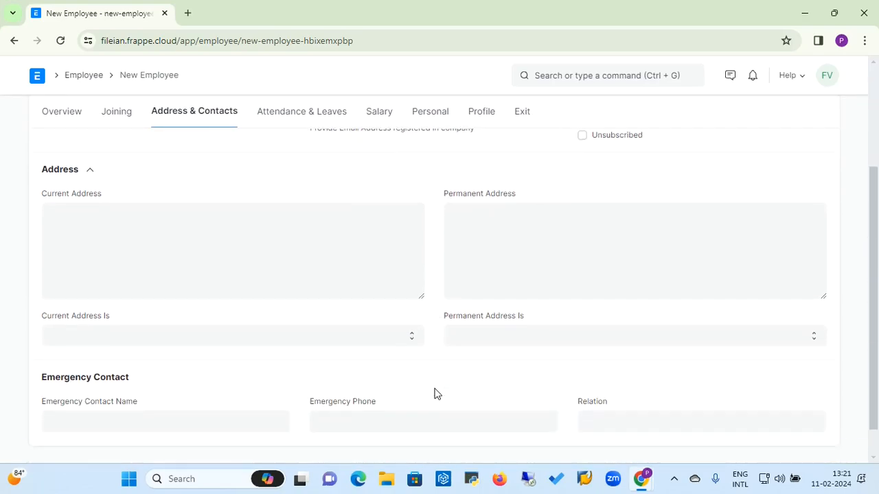
Step: Preview the Current and Permanent Address Is options and the Emergency Contact fields, leaving them blank
left_click(342, 335)
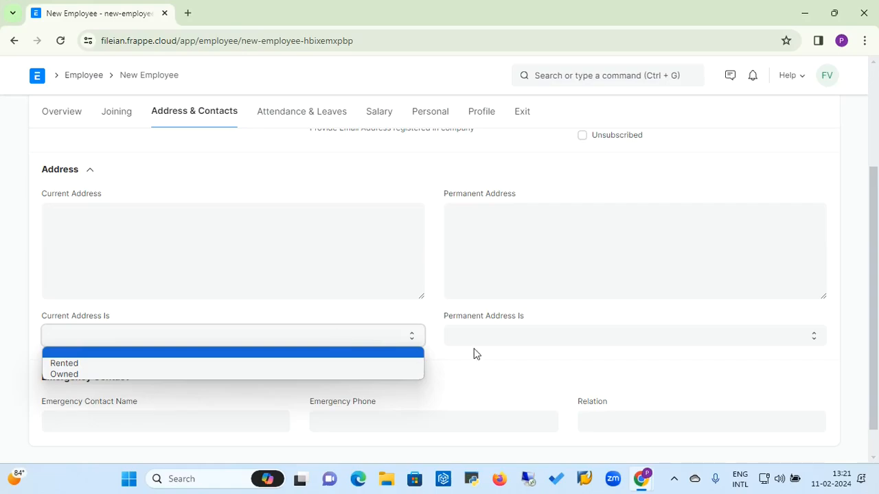
left_click(497, 346)
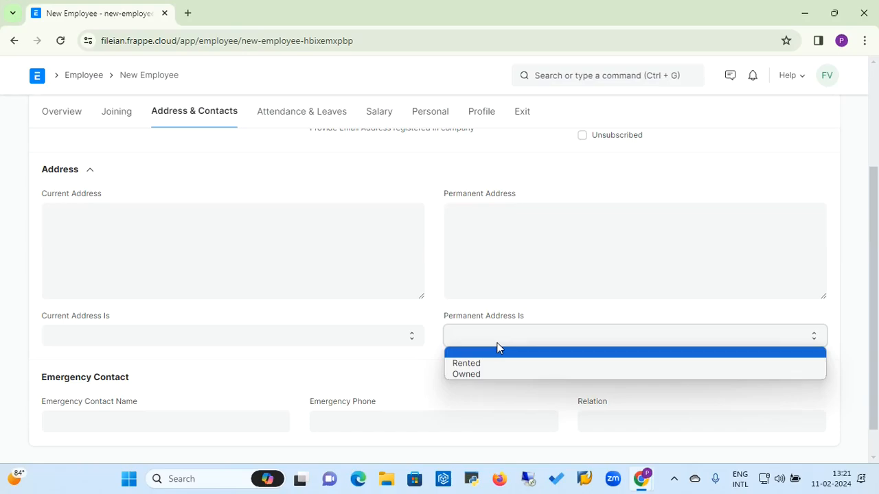
left_click(435, 316)
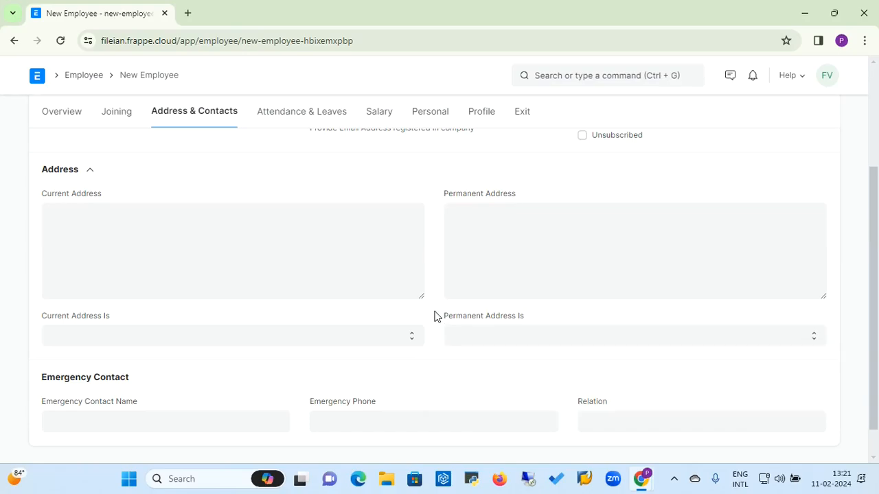
scroll(435, 316, "down", 1)
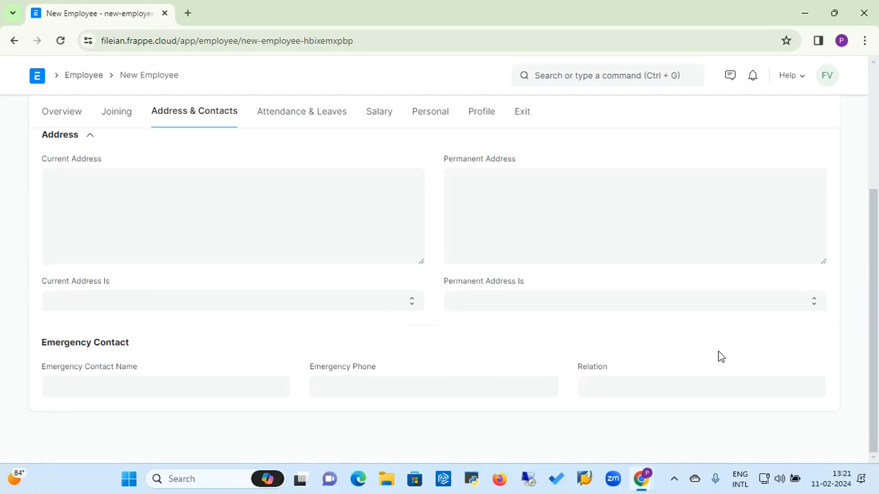
left_click(107, 379)
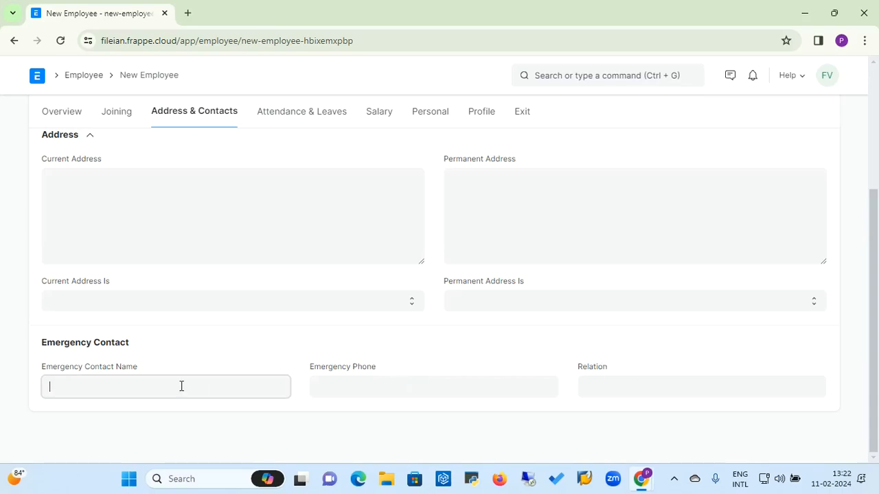
left_click(374, 382)
left_click(627, 390)
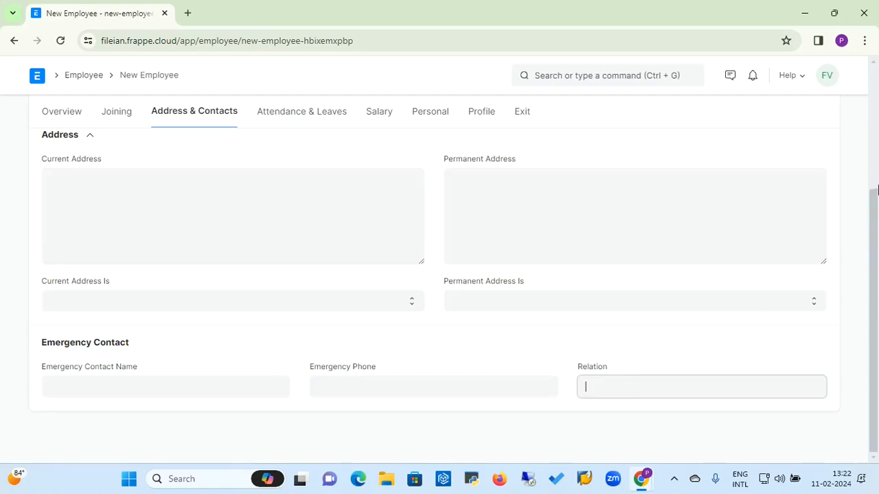
left_click(877, 139)
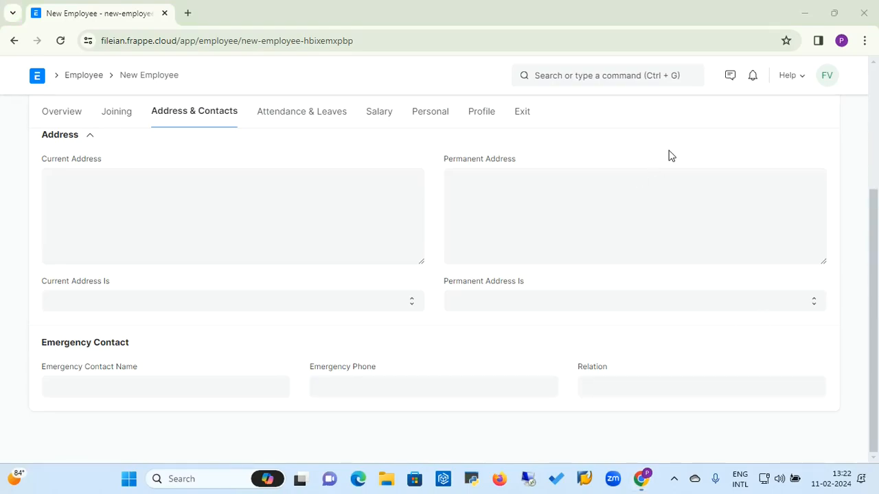
scroll(670, 156, "up", 3)
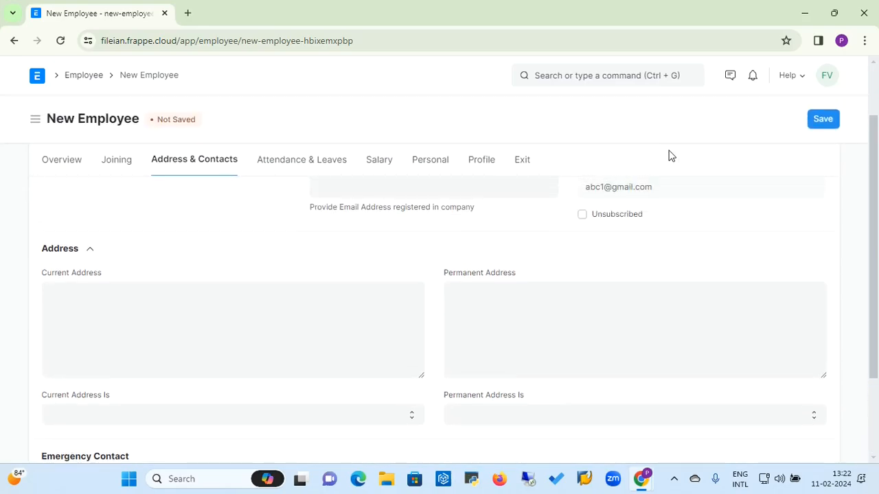
Step: On Attendance & Leaves, choose Holiday 2024 from the Holiday List suggestions
left_click(311, 170)
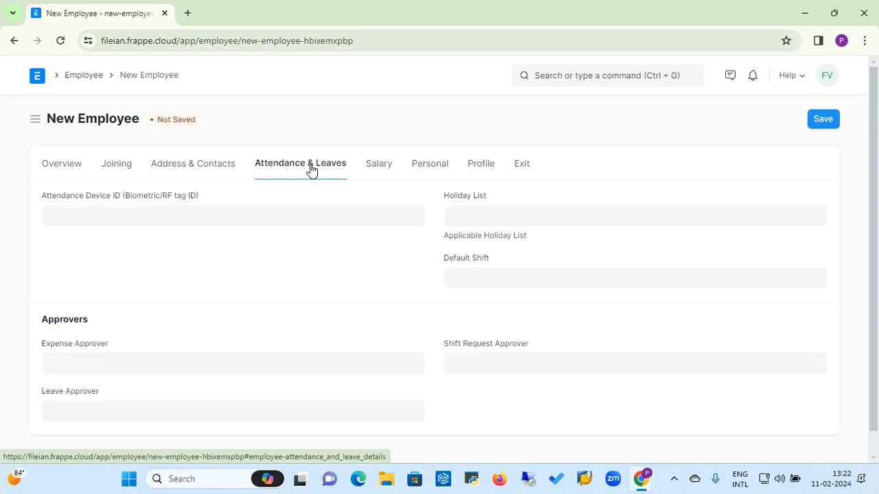
left_click(231, 219)
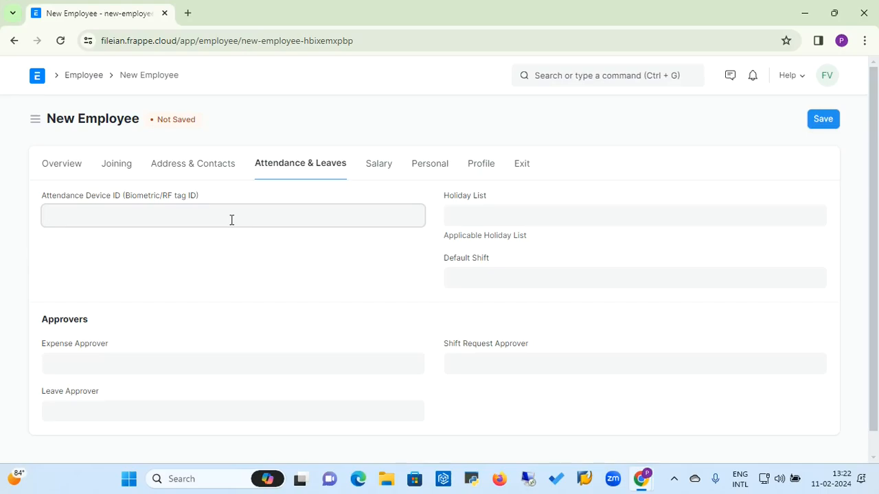
left_click(477, 222)
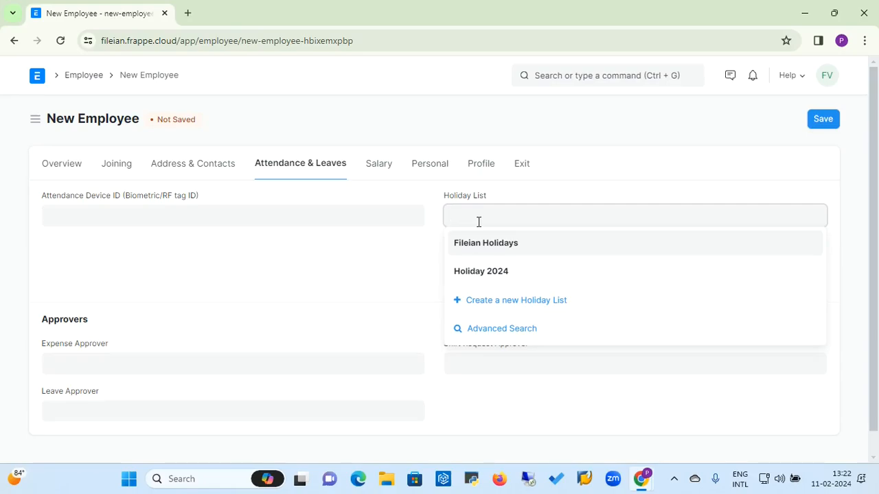
left_click(481, 279)
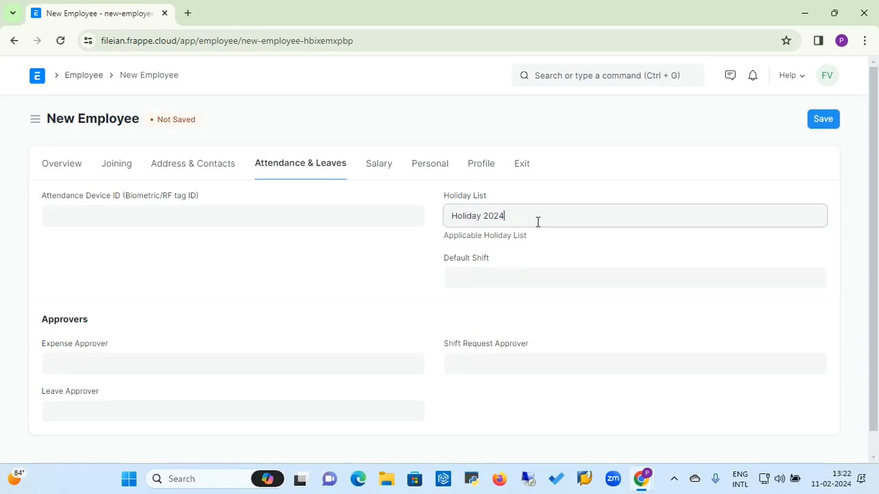
key("BackSpace")
key("BackSpace")
key("BackSpace")
key("BackSpace")
key("BackSpace")
key("BackSpace")
key("BackSpace")
key("BackSpace")
key("BackSpace")
key("BackSpace")
key("BackSpace")
key("BackSpace")
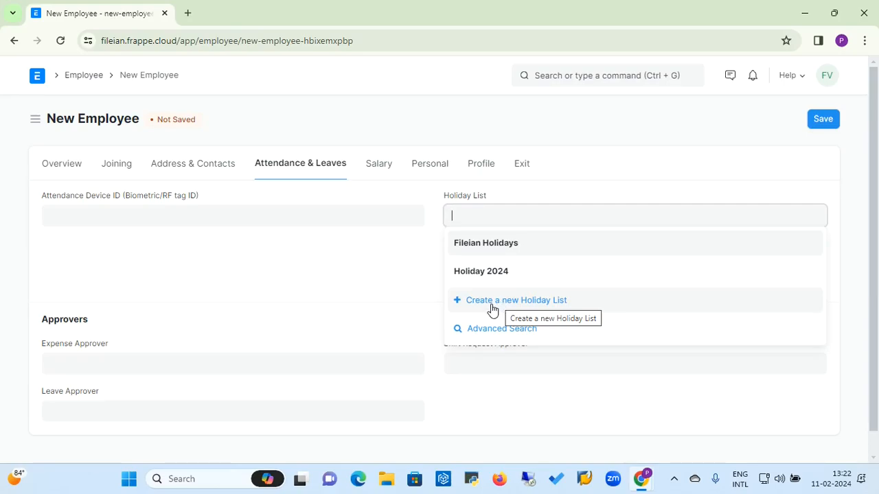
left_click(483, 273)
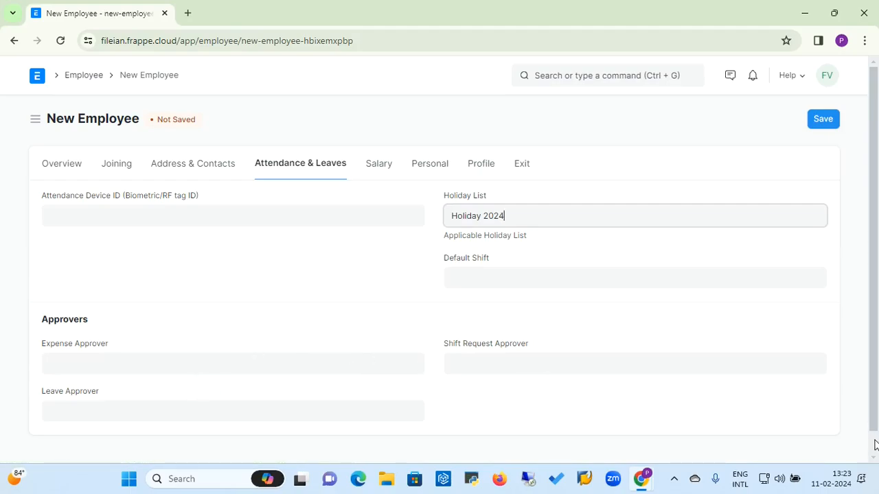
scroll(874, 443, "down", 1)
left_click(159, 347)
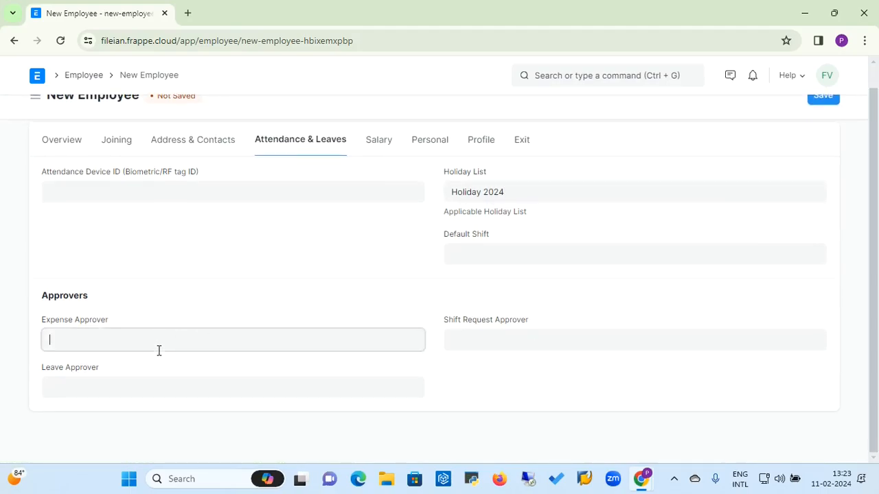
Step: Pick the same matching user for Expense, Shift Request and Leave Approver
type("j")
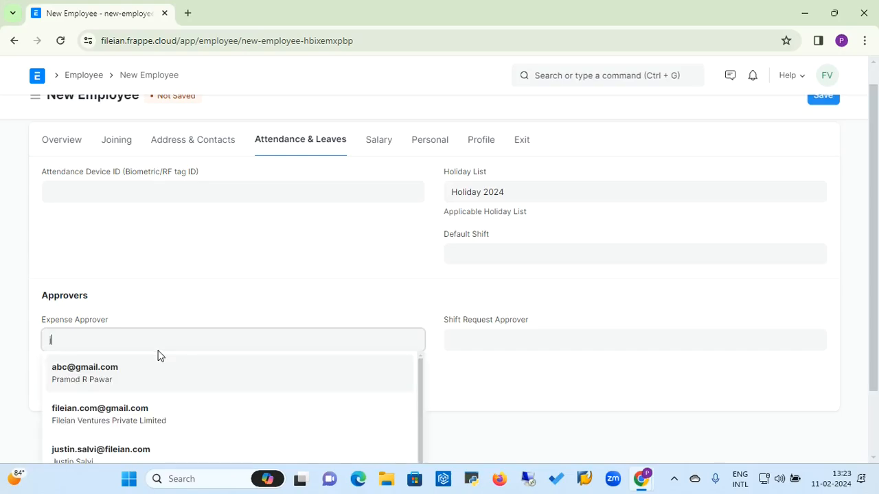
type("u")
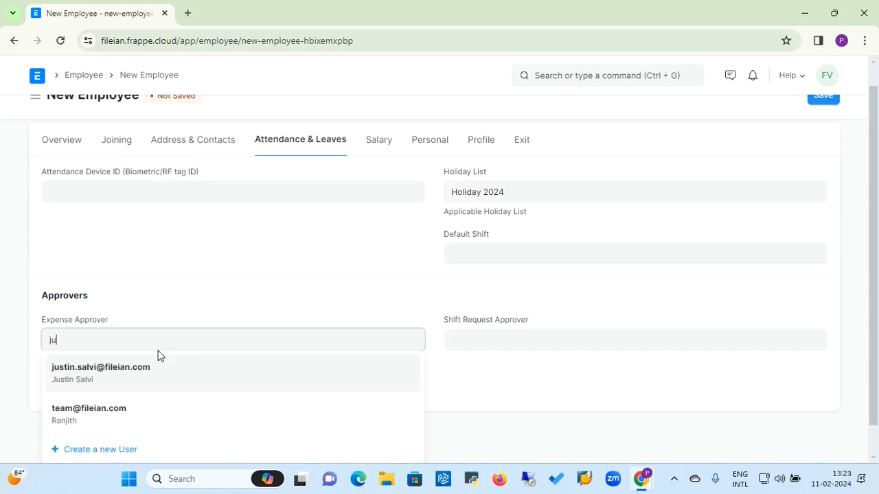
left_click(133, 371)
left_click(475, 346)
type("ju")
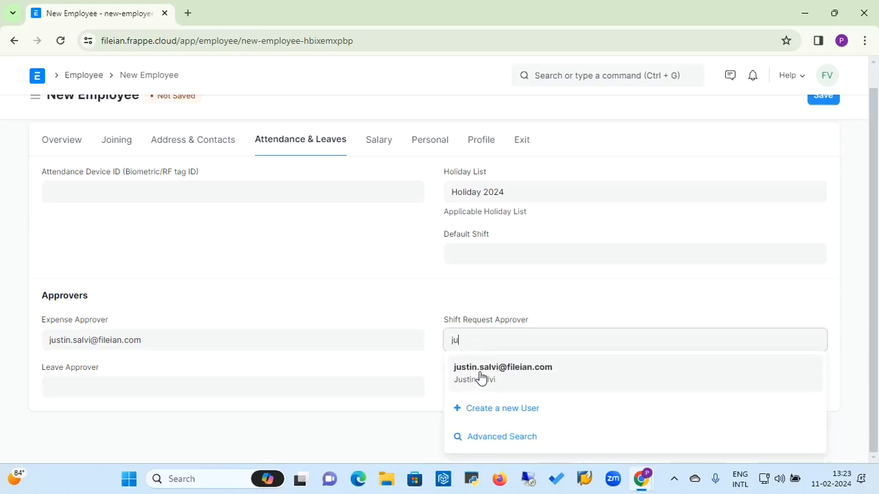
left_click(481, 378)
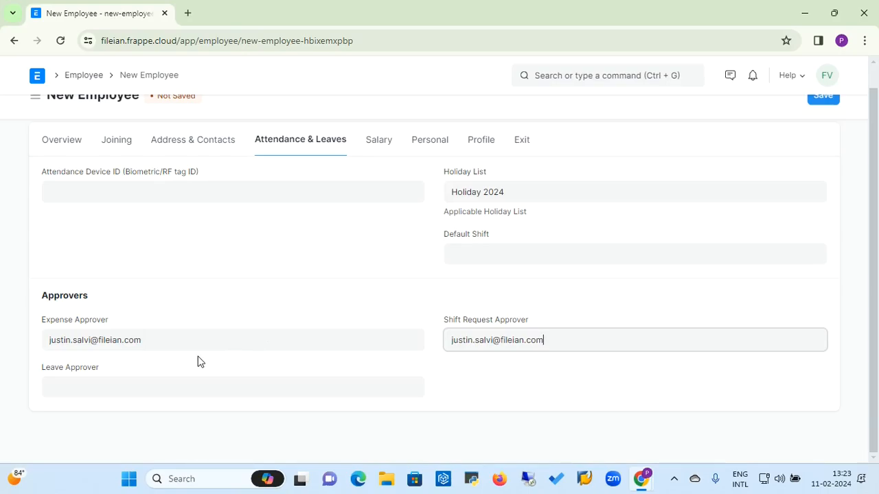
left_click(156, 390)
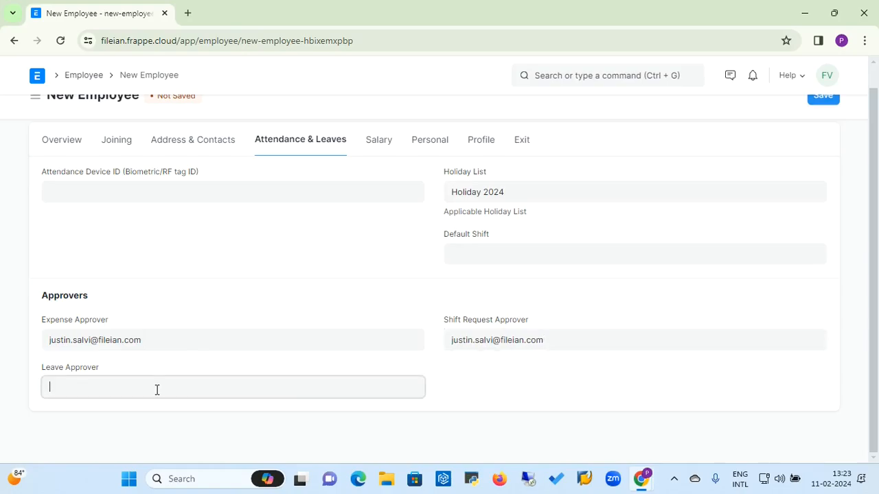
type("ju")
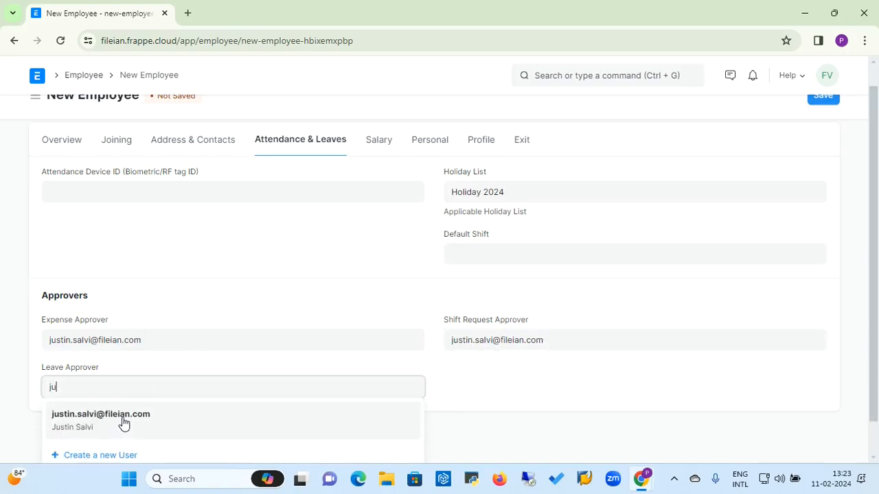
left_click(124, 420)
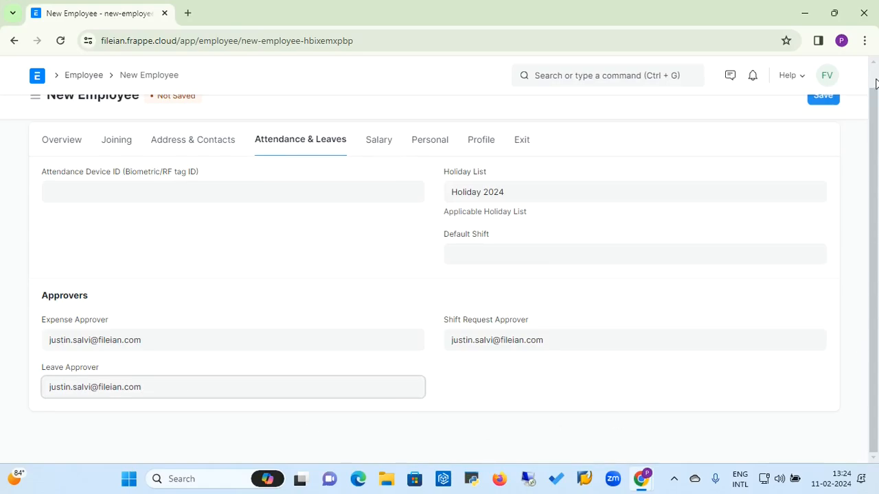
scroll(875, 83, "up", 1)
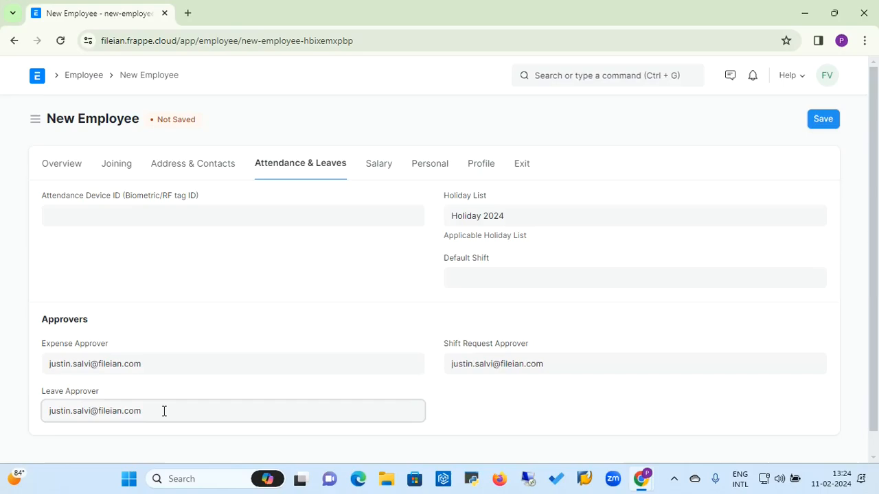
Step: Review the Salary fields: CTC 0.00, INR currency, cost center Main - FVPL, Salary Mode options
left_click(379, 165)
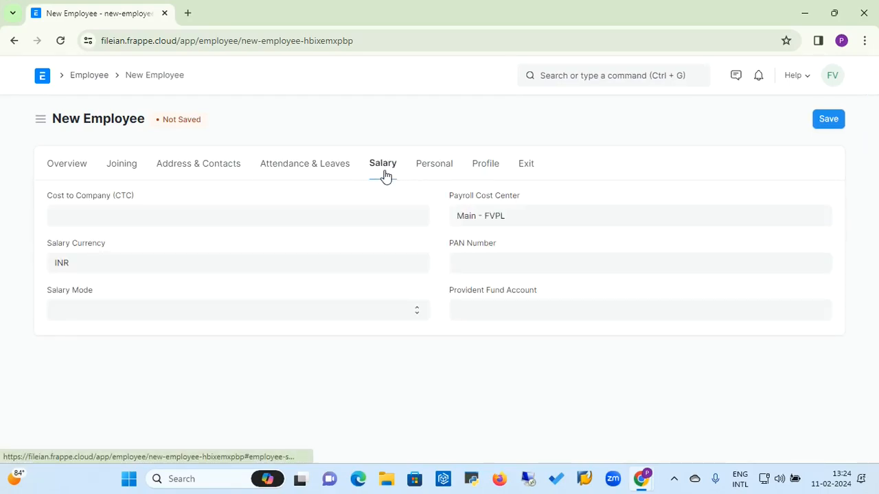
left_click(272, 221)
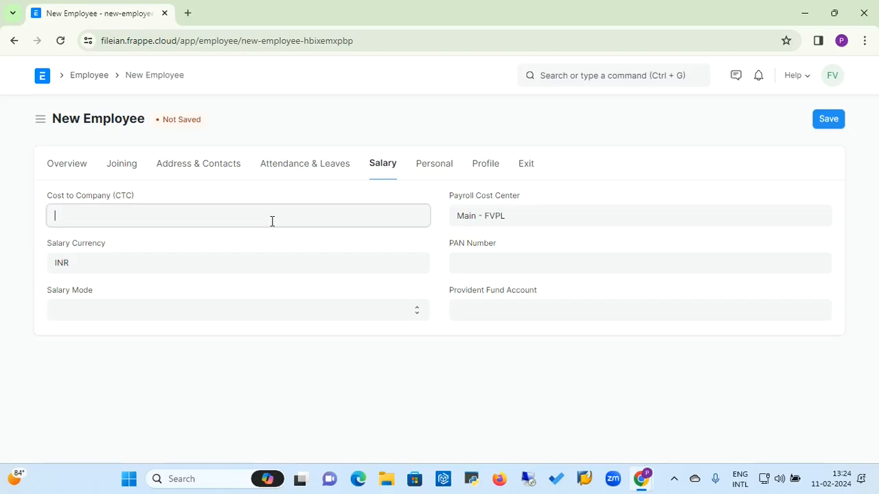
left_click(206, 269)
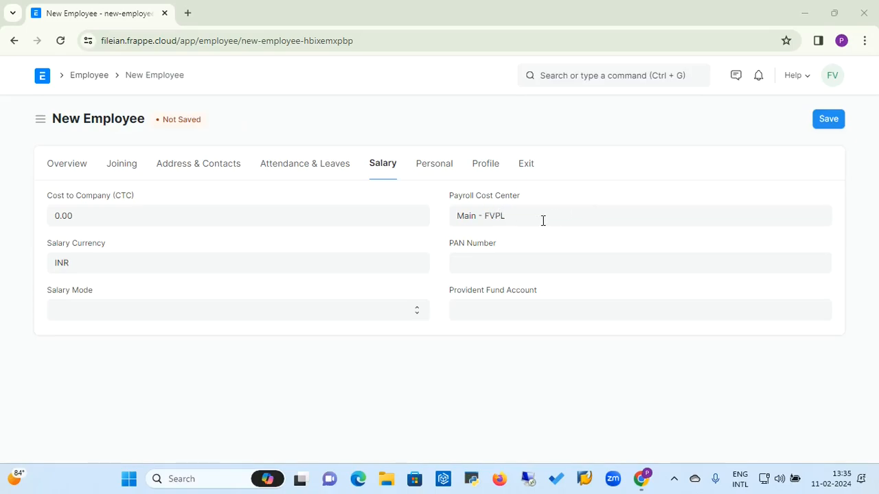
left_click(542, 220)
left_click(492, 263)
left_click(483, 308)
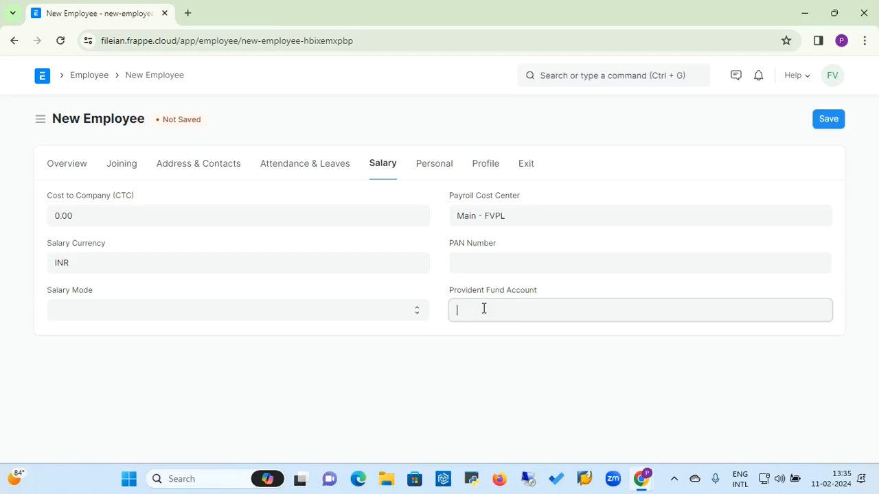
left_click(366, 316)
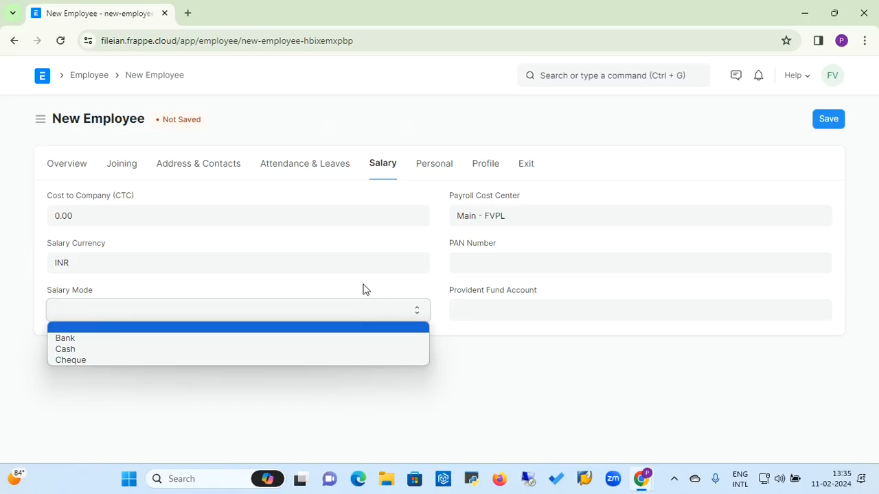
left_click(278, 198)
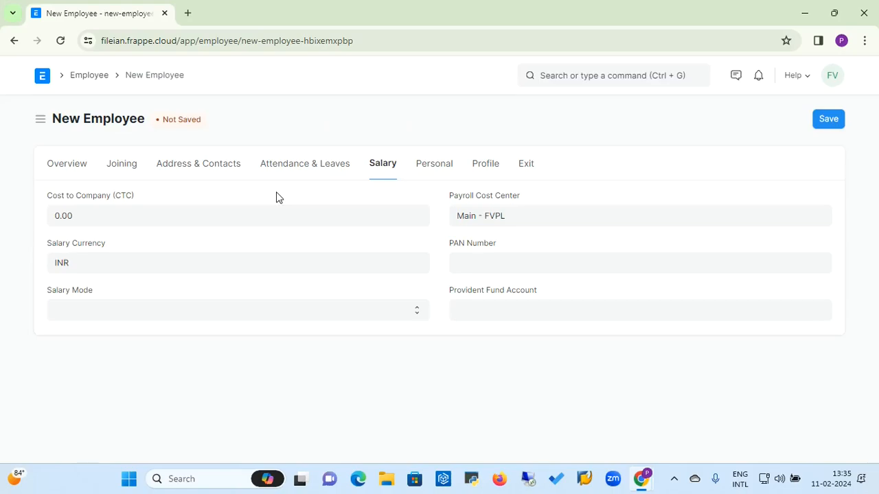
left_click(442, 167)
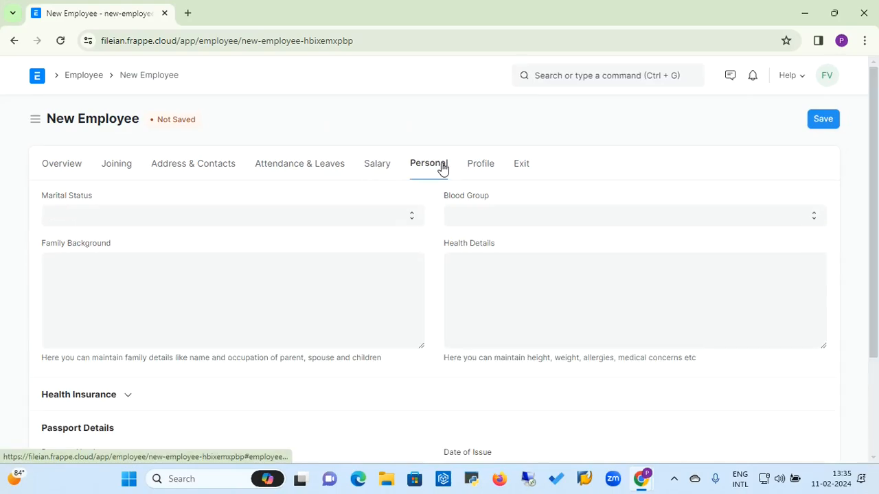
Step: Preview Marital Status and Blood Group choices, family background and health fields, then expand Health Insurance
left_click(313, 220)
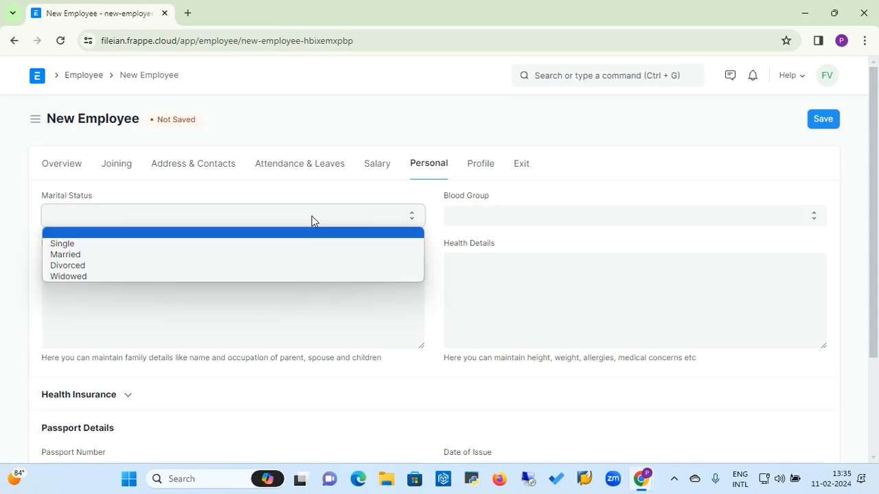
left_click(313, 221)
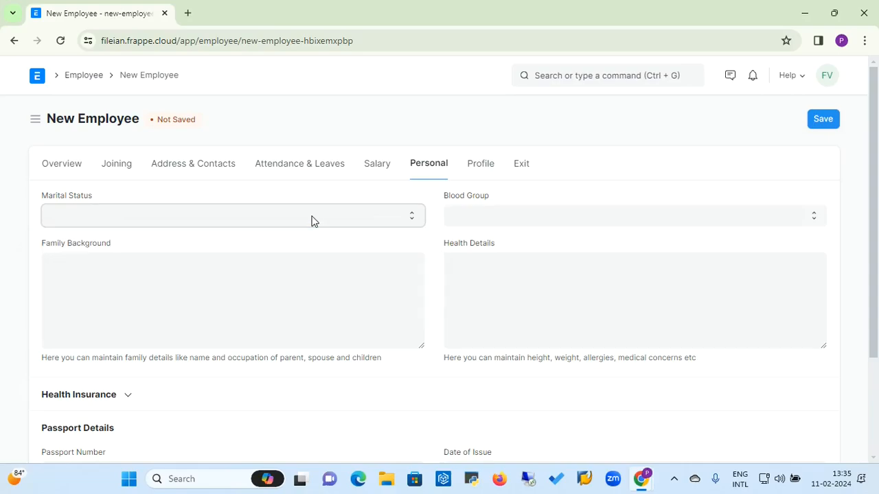
left_click(473, 223)
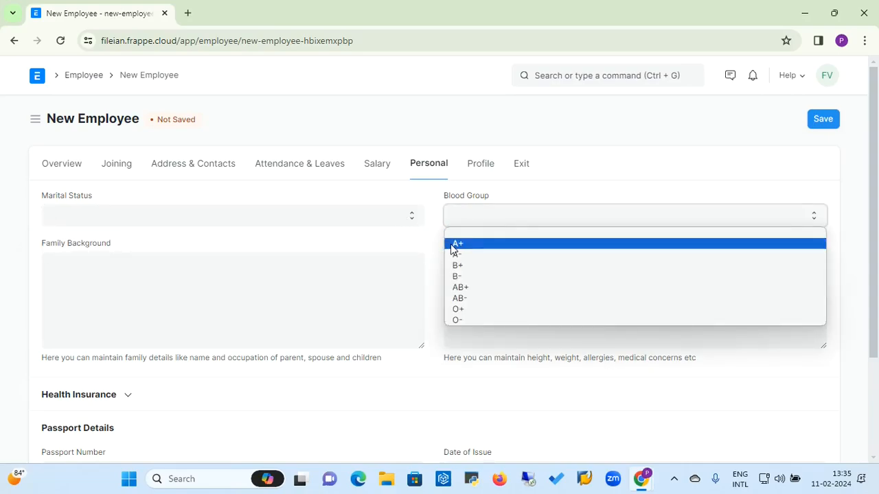
left_click(383, 248)
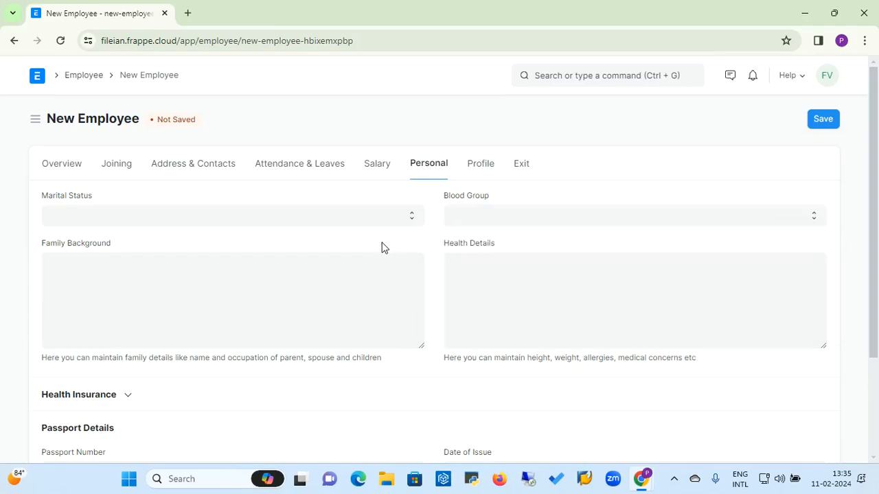
left_click(236, 284)
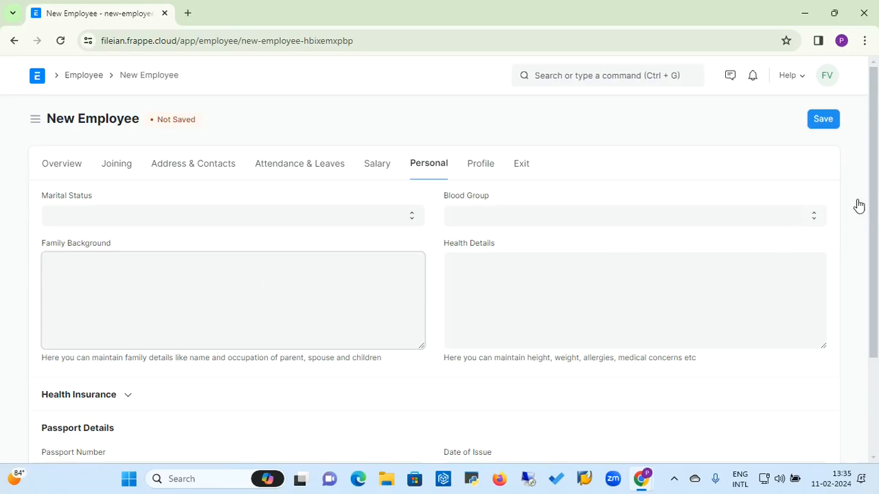
left_click(623, 288)
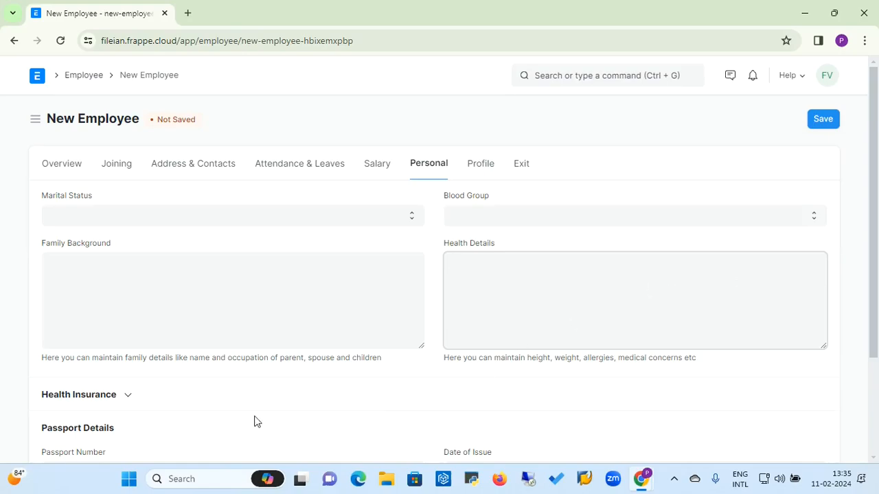
left_click(130, 397)
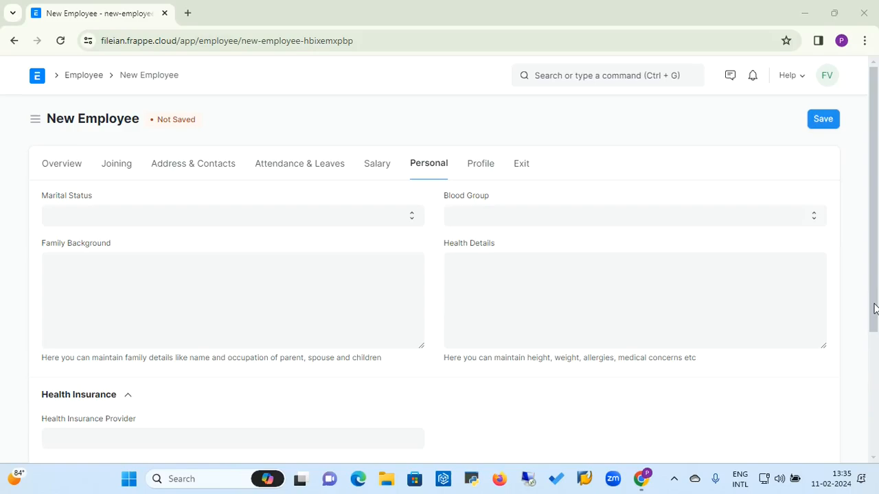
Step: Look over the empty passport fields and date pickers, then scroll back up to Marital Status
scroll(769, 374, "down", 2)
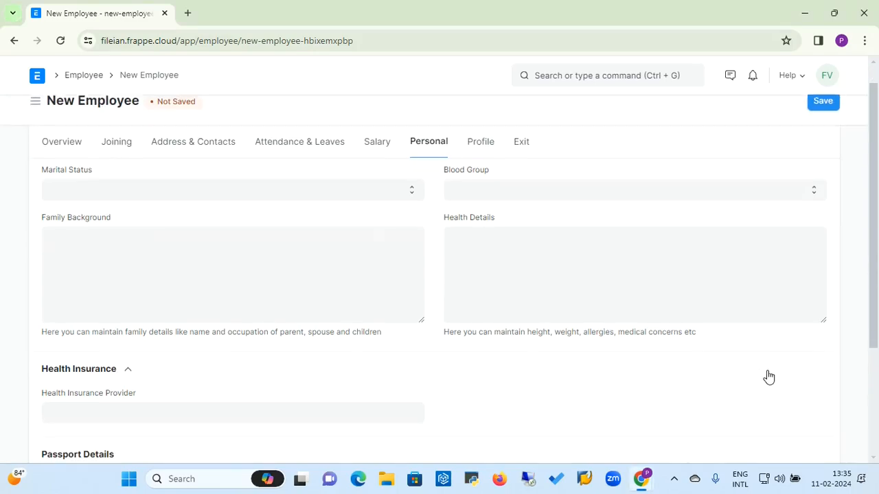
scroll(769, 375, "down", 1)
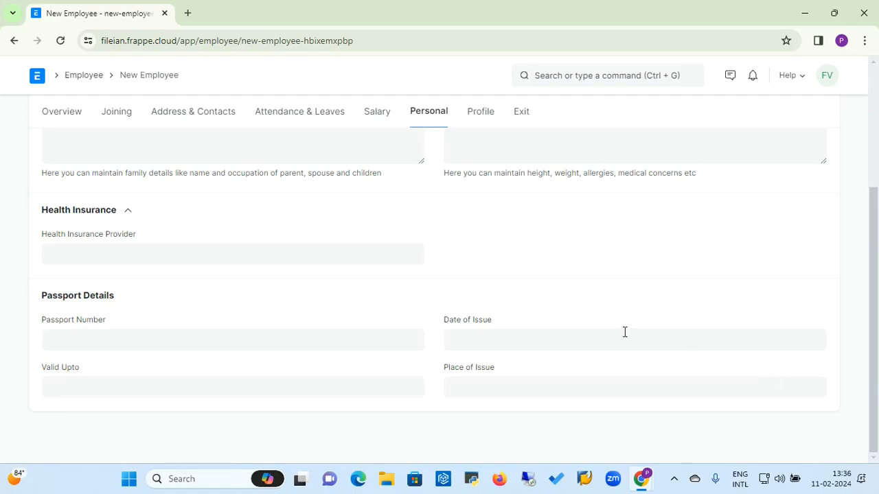
left_click(158, 339)
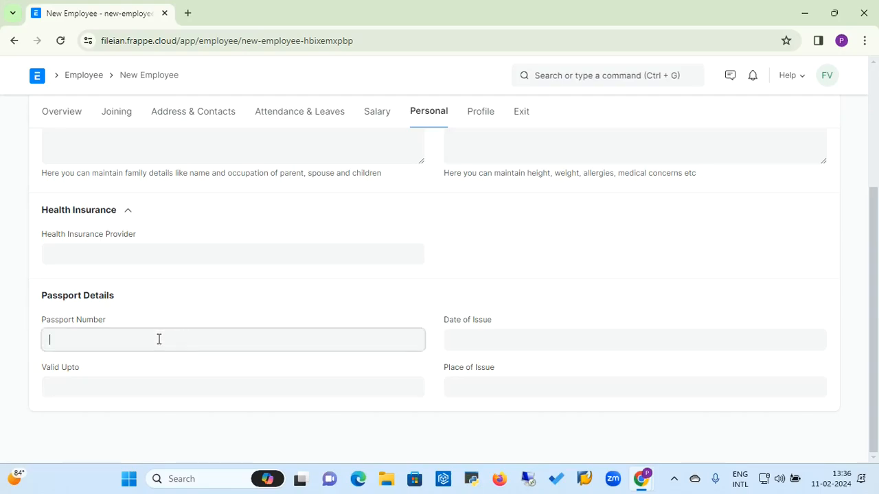
left_click(473, 343)
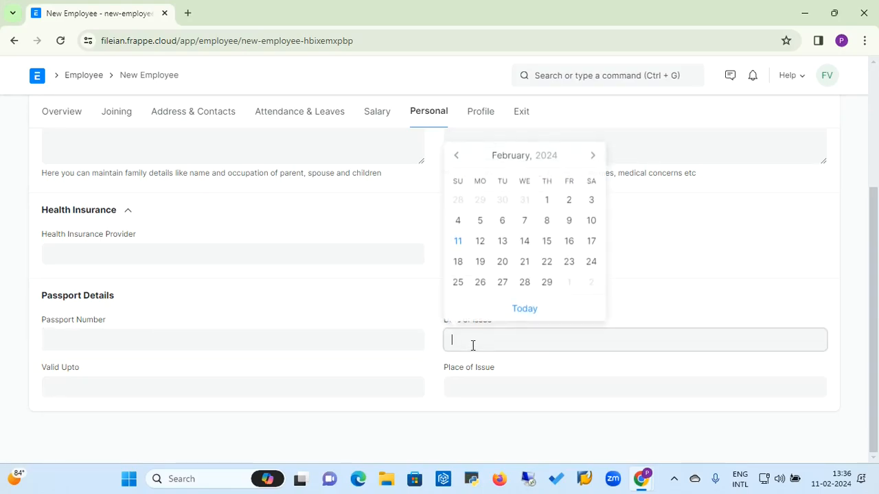
left_click(177, 397)
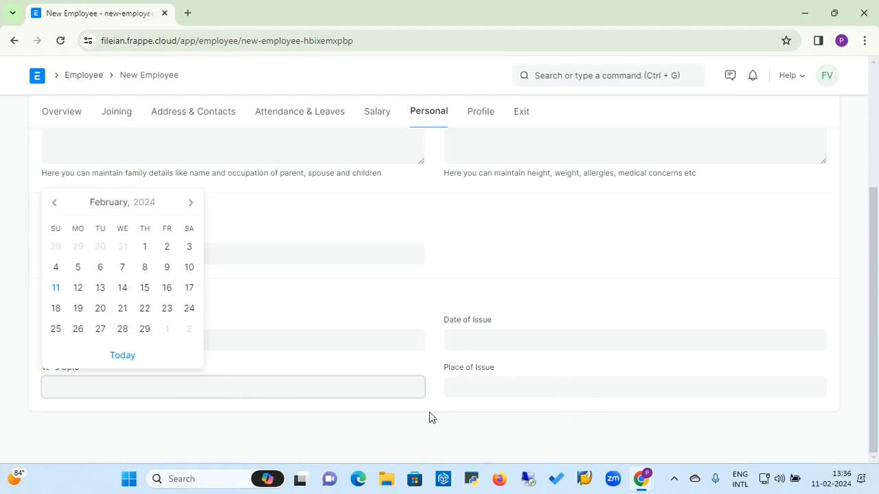
left_click(704, 301)
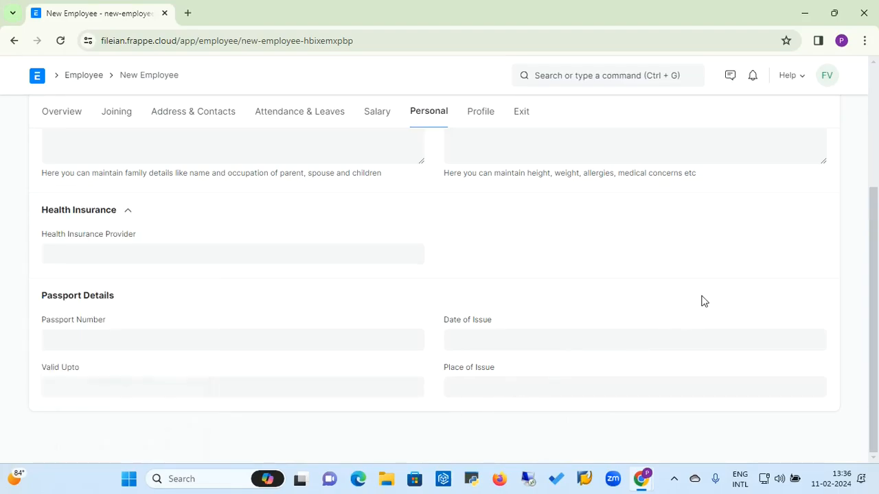
scroll(704, 301, "up", 2)
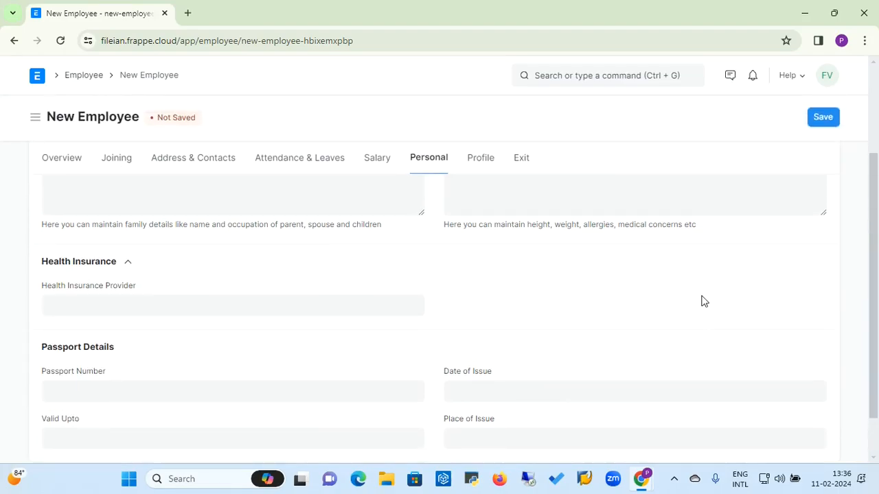
scroll(703, 301, "up", 2)
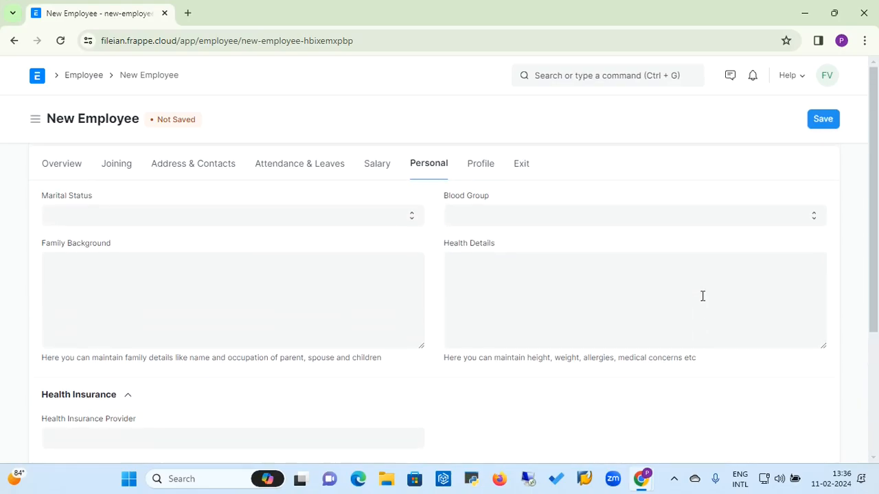
Step: Look at the Profile tab's Bio / Cover Letter editor, then switch to the Exit section
left_click(482, 169)
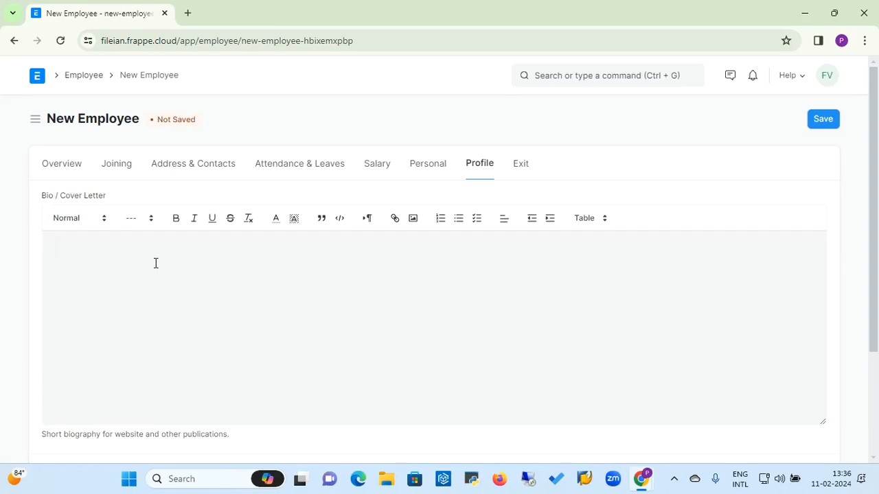
left_click(136, 259)
left_click(523, 173)
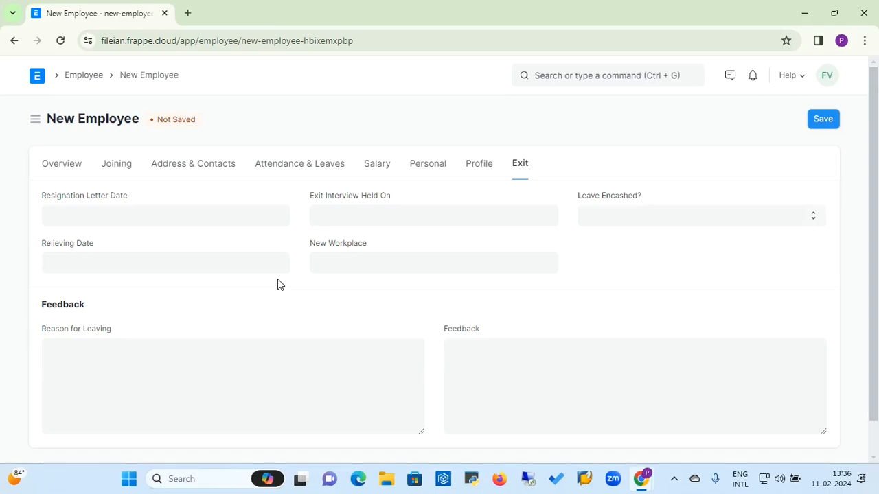
left_click(179, 226)
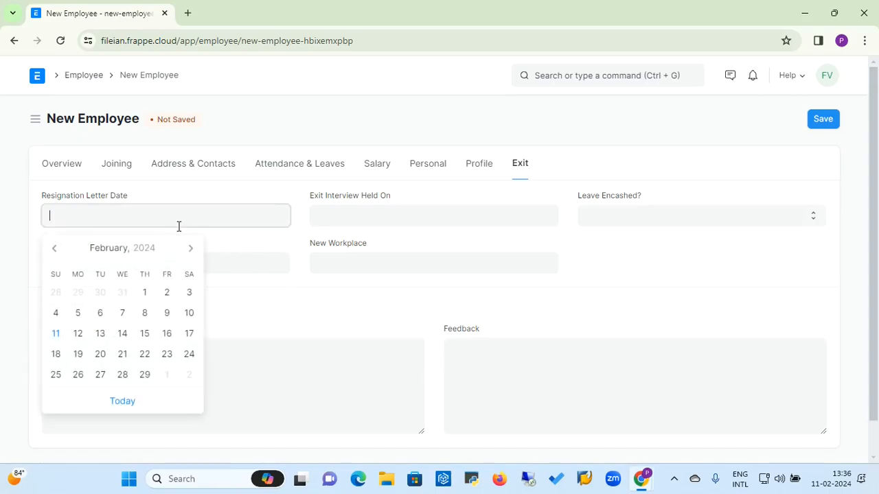
left_click(334, 232)
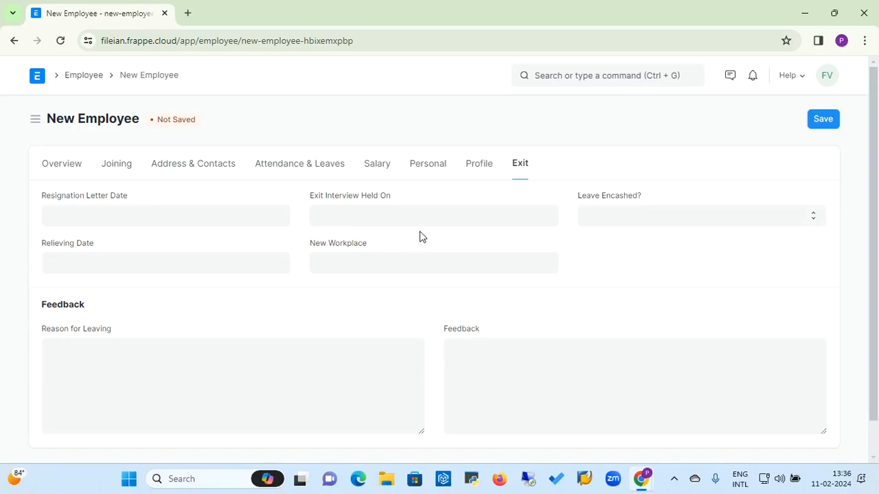
left_click(653, 219)
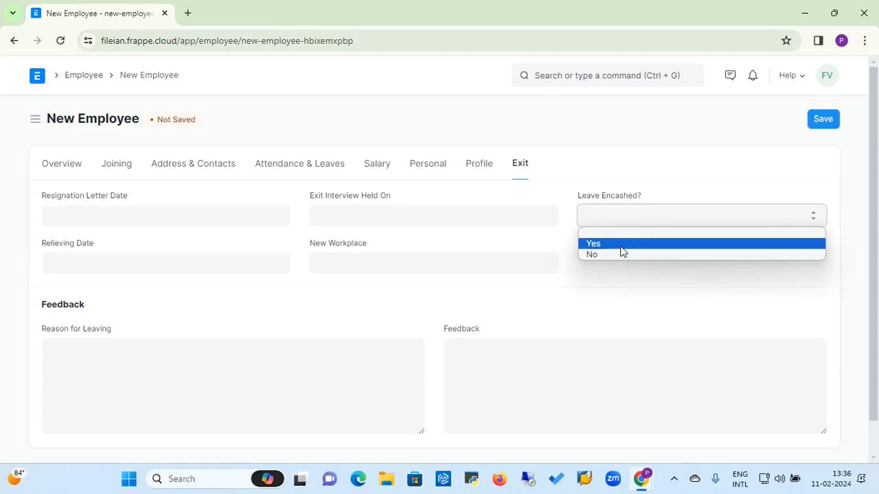
left_click(199, 270)
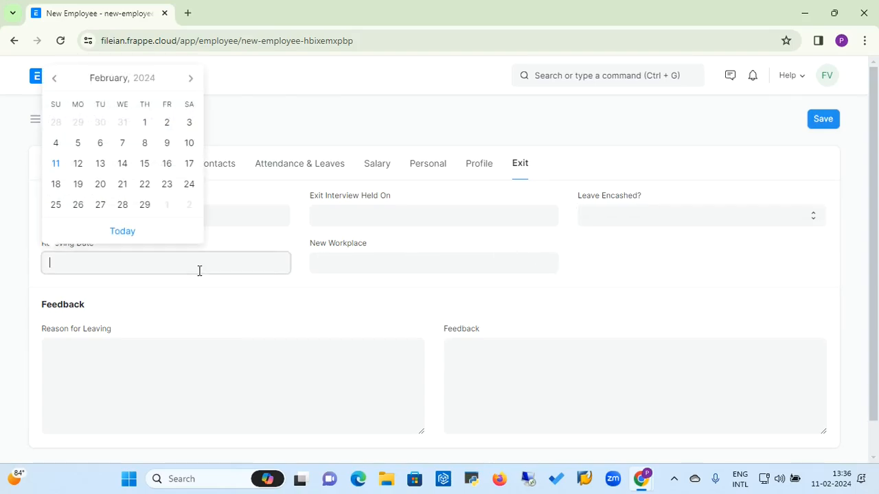
left_click(361, 268)
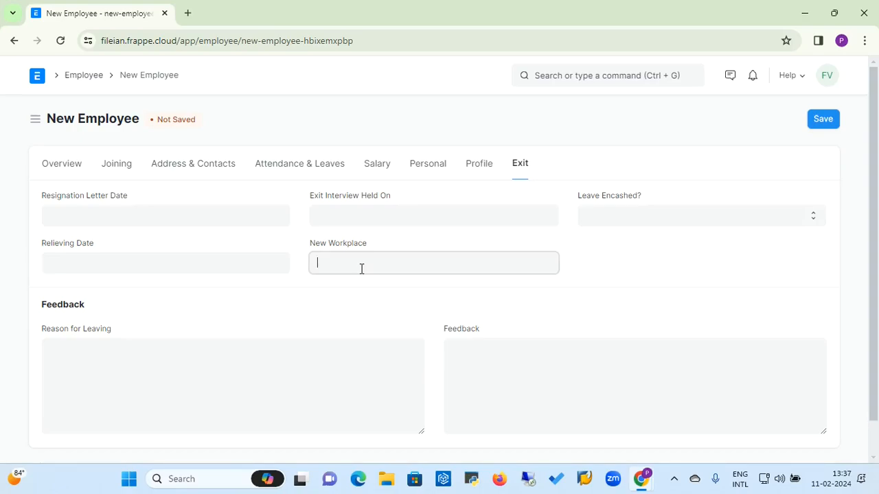
left_click(131, 372)
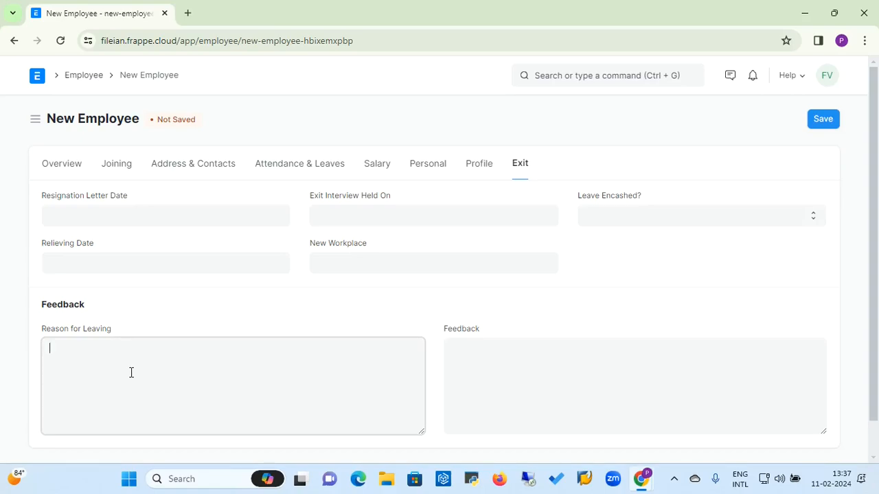
left_click(504, 369)
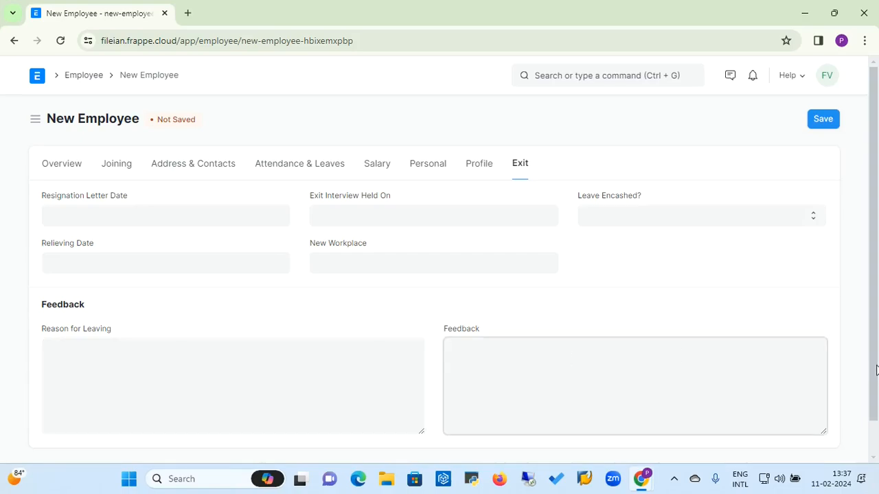
left_click(877, 371)
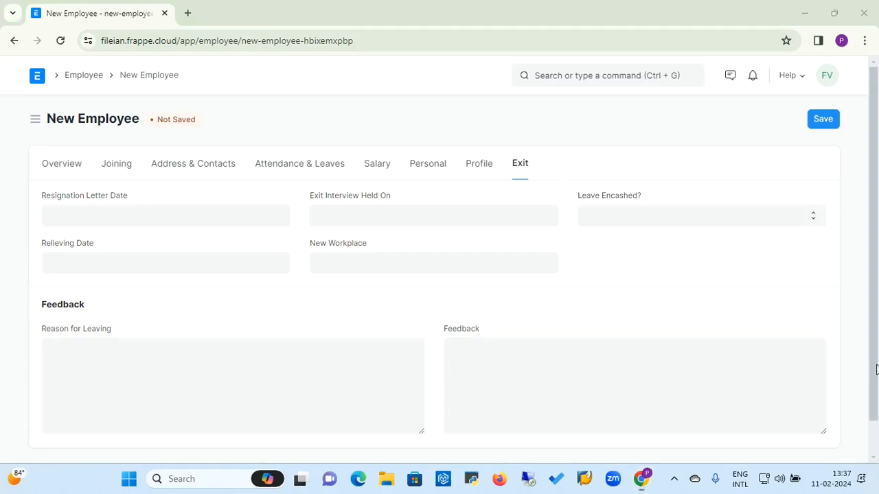
left_click(874, 444)
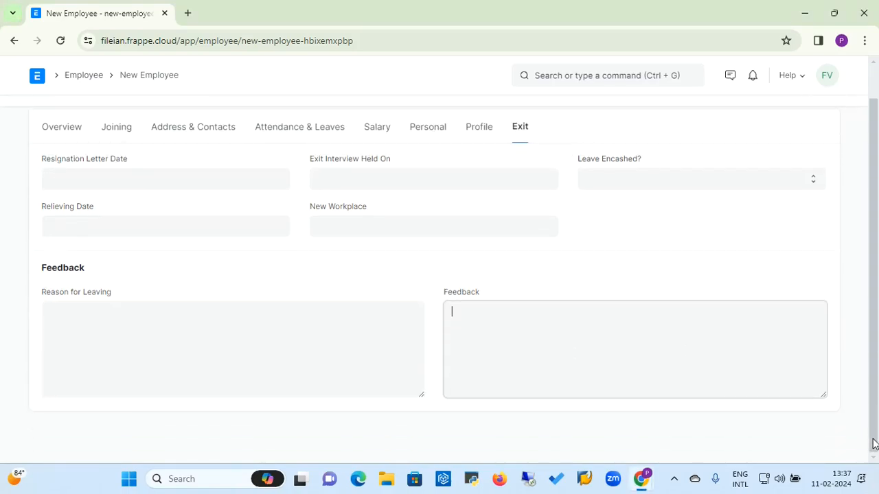
left_click(875, 75)
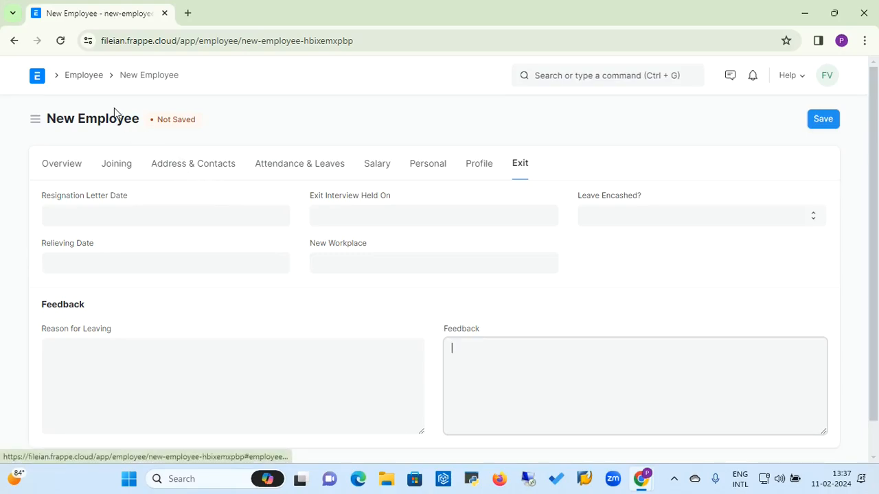
Step: Go from the Employee list to Home, then into HR, scrolling down to its report groups
left_click(86, 77)
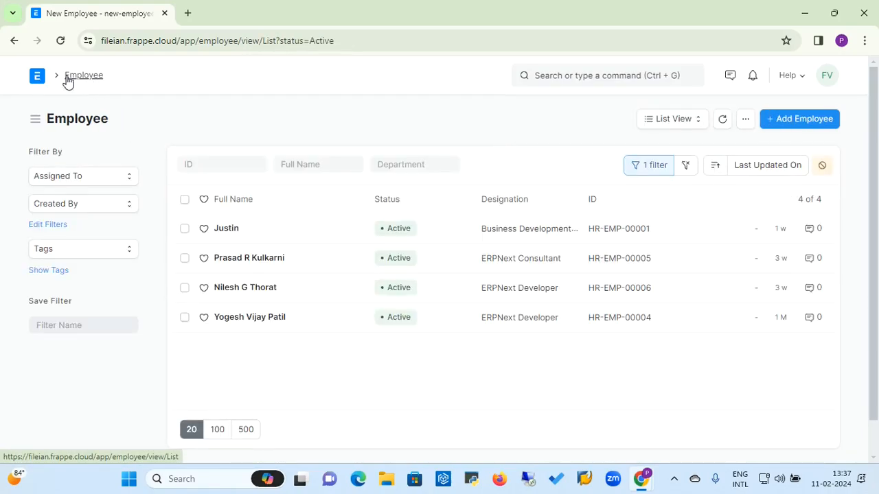
left_click(38, 76)
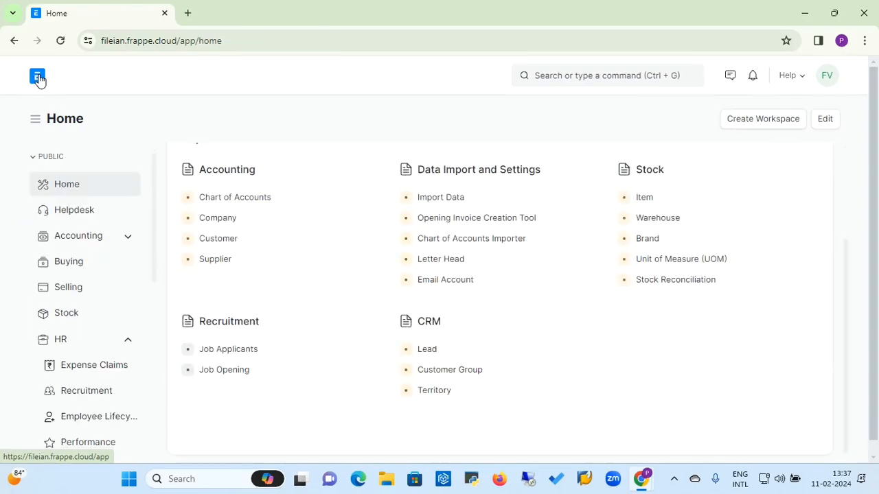
left_click(79, 349)
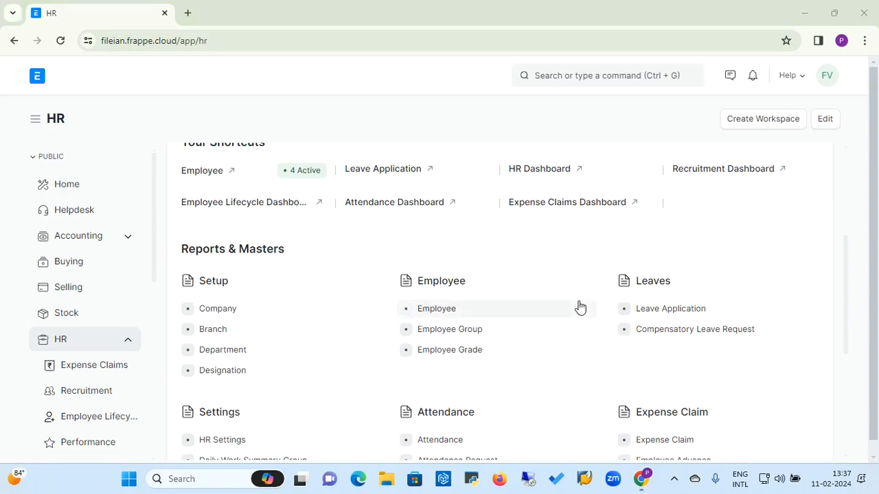
scroll(574, 251, "down", 3)
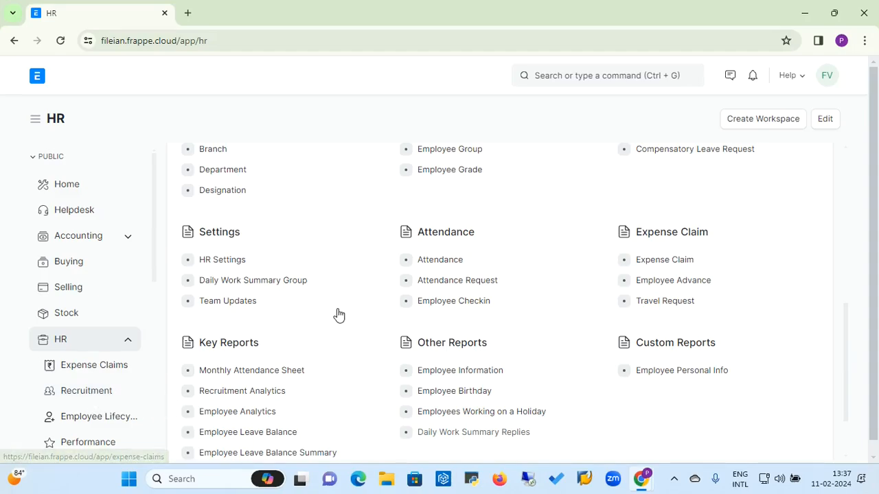
Step: From the Recruitment workspace, open the Job Opening list showing the 5 open openings
left_click(105, 399)
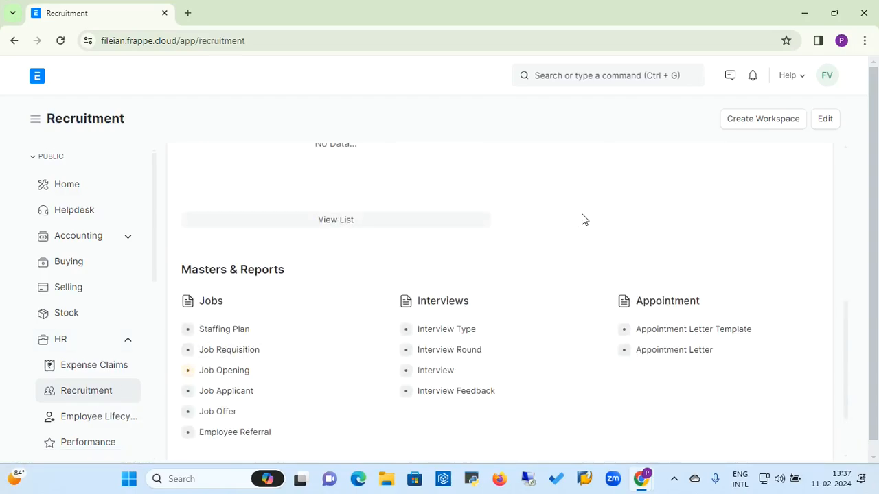
scroll(581, 214, "up", 3)
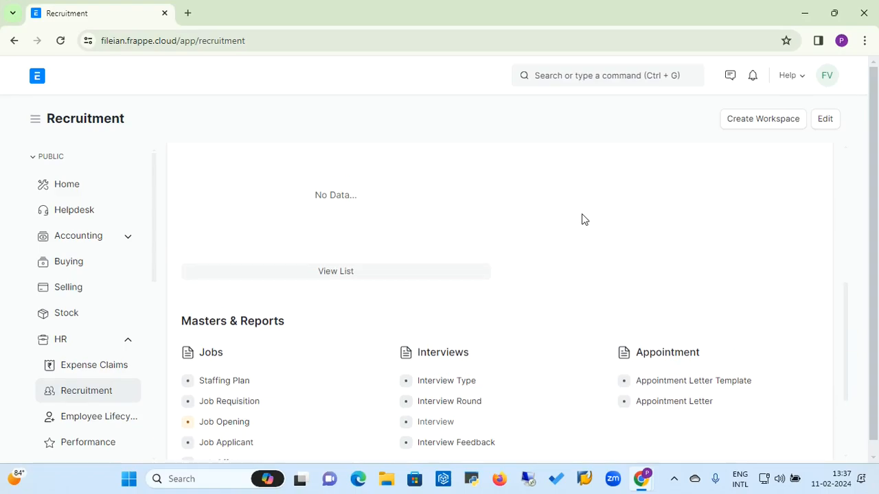
scroll(583, 218, "up", 3)
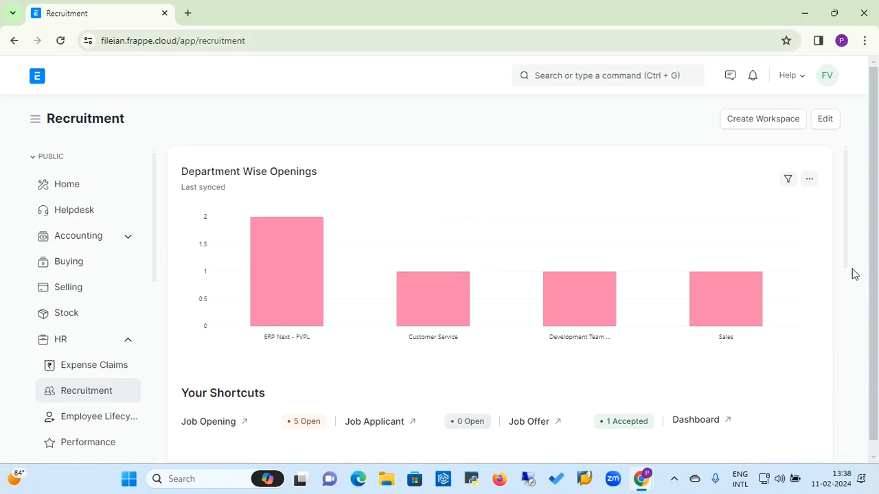
scroll(848, 267, "down", 2)
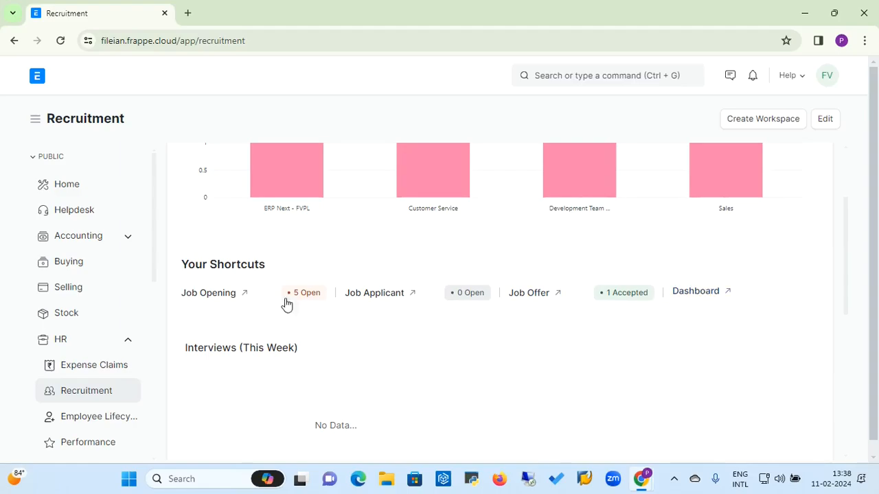
left_click(228, 297)
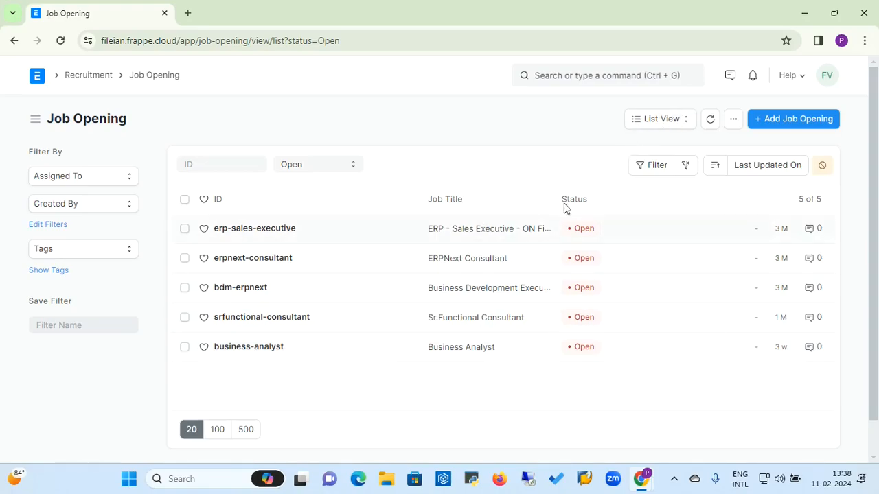
Step: Add a new job opening titled 'Chief Financial Officer', fixing the spelling typos
left_click(775, 124)
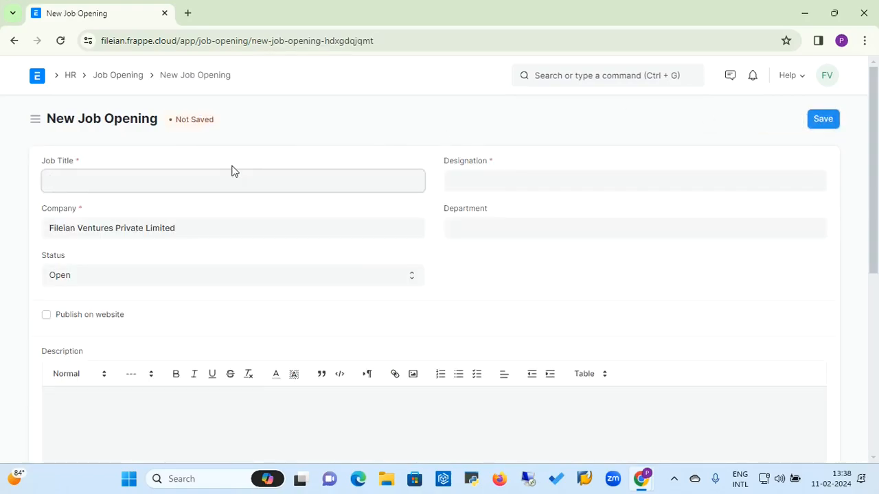
type("Sr")
key("BackSpace")
key("BackSpace")
type("Che")
key("BackSpace")
type("eif")
right_click(63, 189)
left_click(85, 201)
type("Financial Officer")
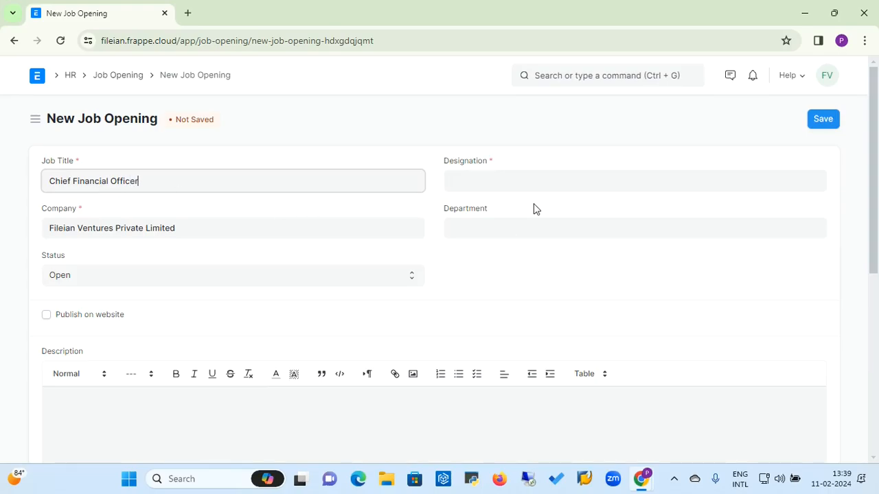
Step: Set the Designation to Chief Financial Officer
left_click(496, 171)
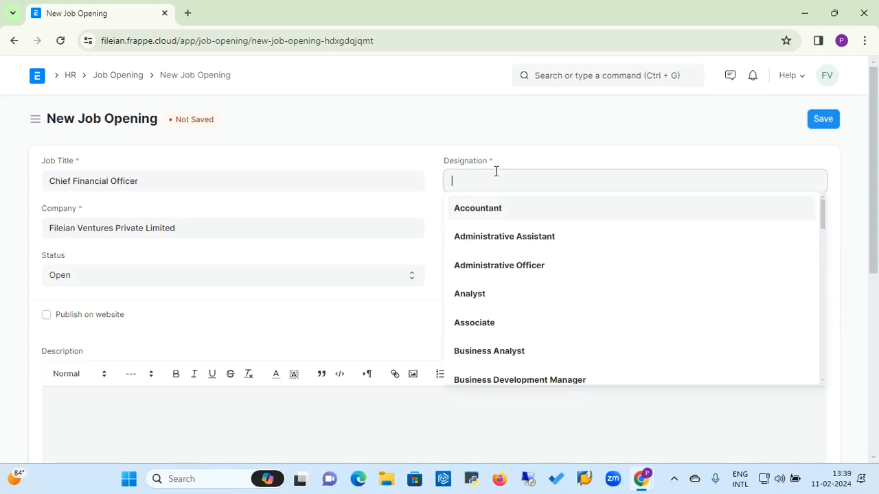
type("CFO")
key("BackSpace")
key("BackSpace")
key("BackSpace")
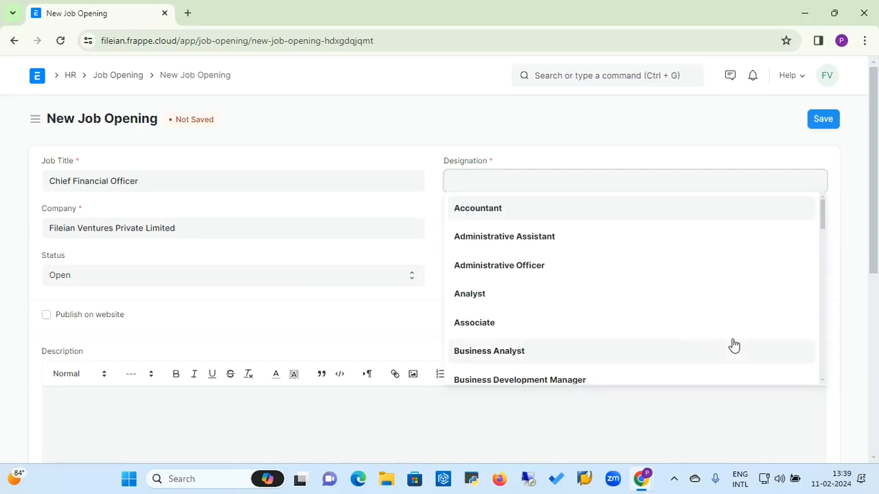
left_click_drag(826, 229, 827, 259)
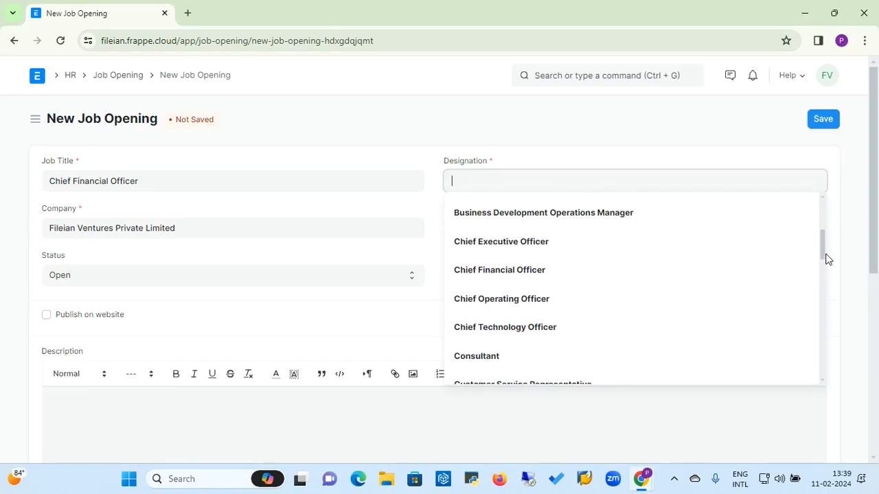
left_click(523, 281)
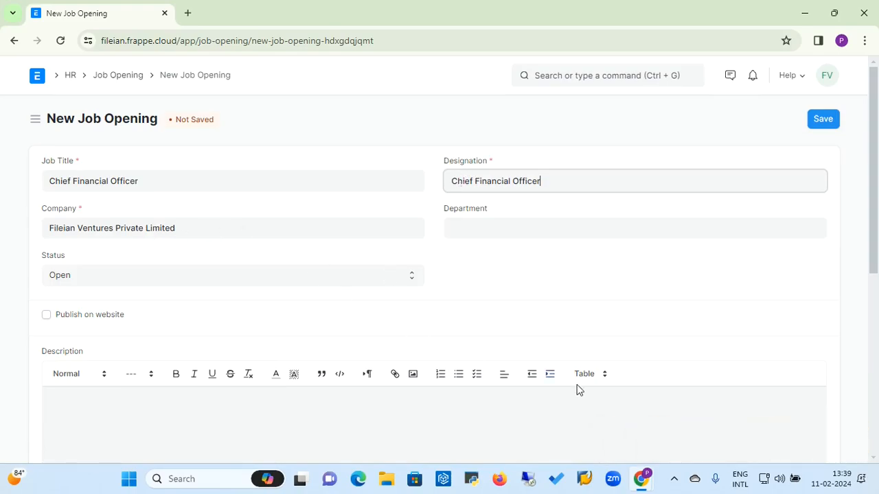
Step: Set Department to Accounts, checking then unticking Publish on website, and move to Description
left_click(490, 219)
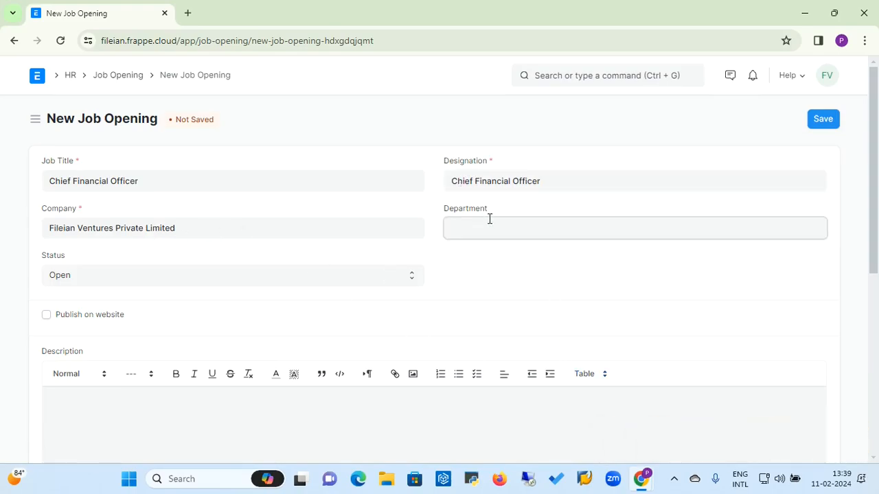
left_click(476, 261)
left_click(46, 320)
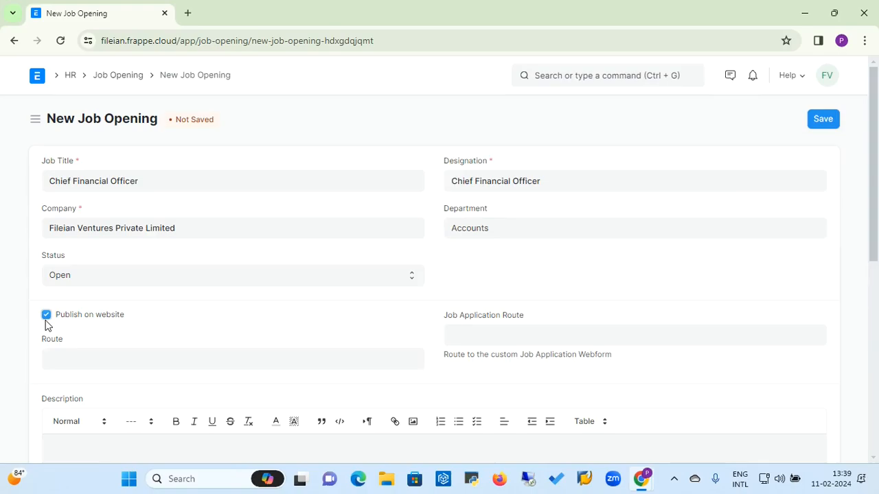
left_click(503, 329)
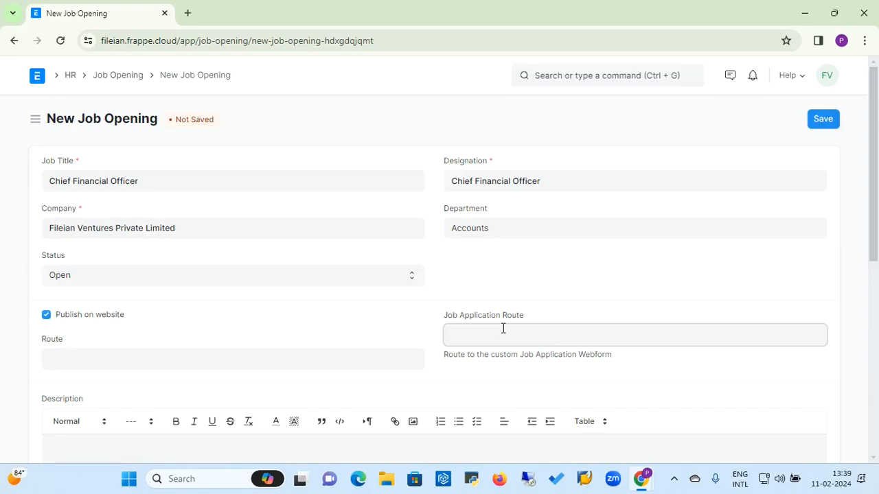
left_click(281, 364)
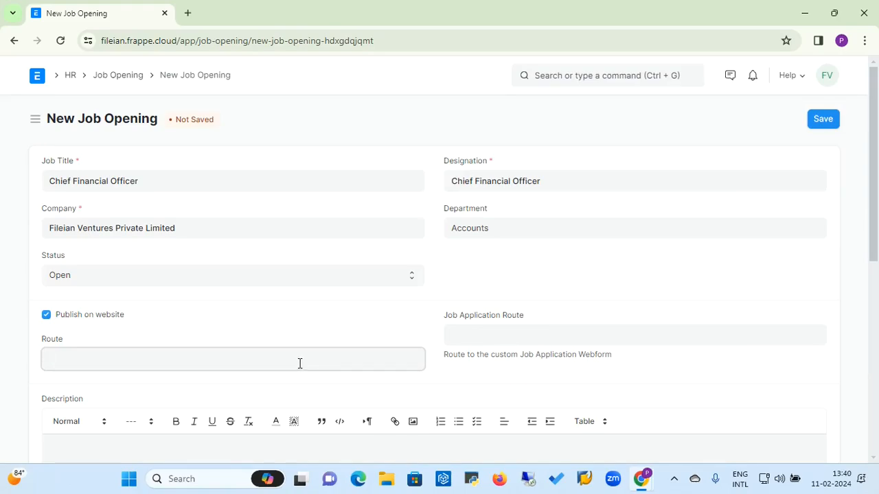
left_click(47, 320)
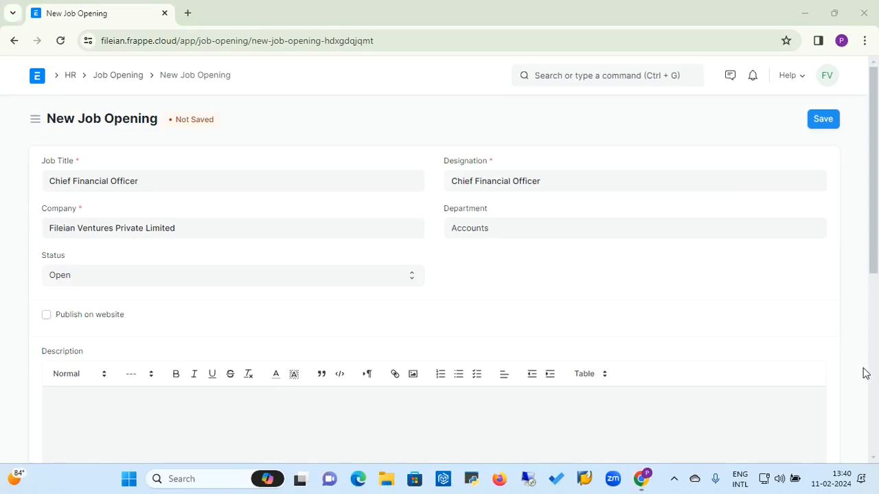
left_click(338, 416)
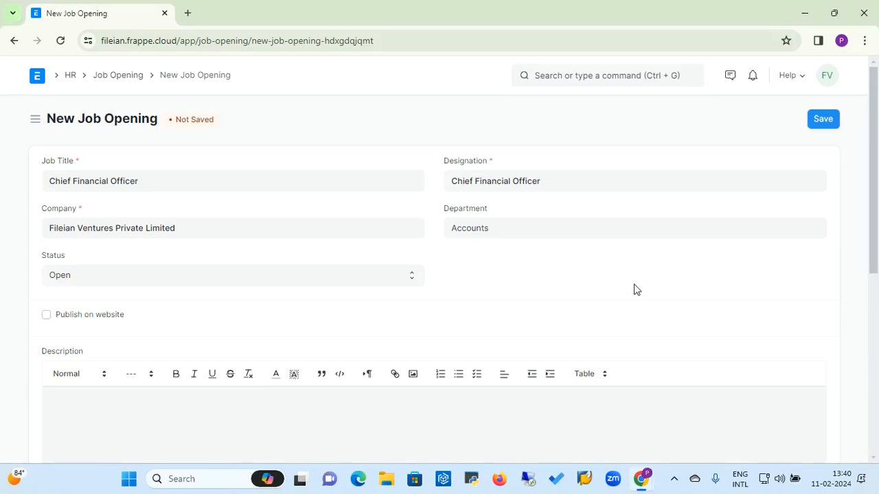
Step: Review the salary fields, leaving currency INR and lower range 0, then return to the top
scroll(636, 290, "down", 5)
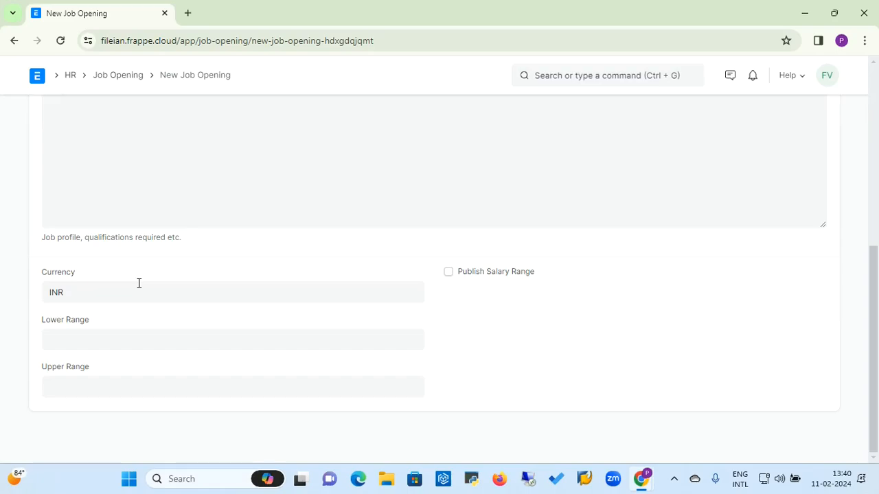
left_click(97, 288)
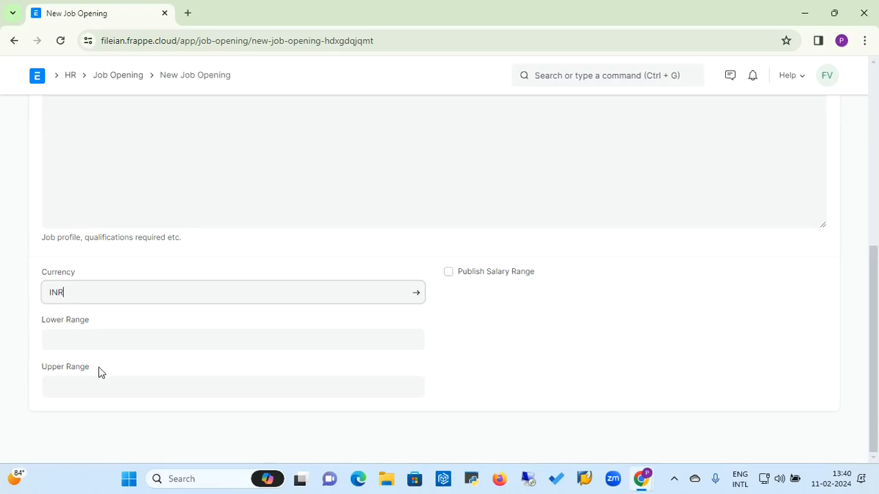
left_click(87, 340)
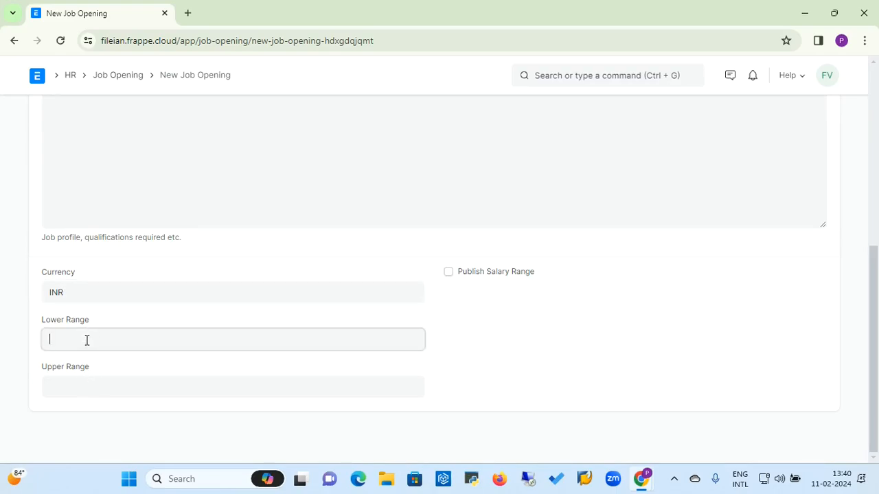
left_click(82, 389)
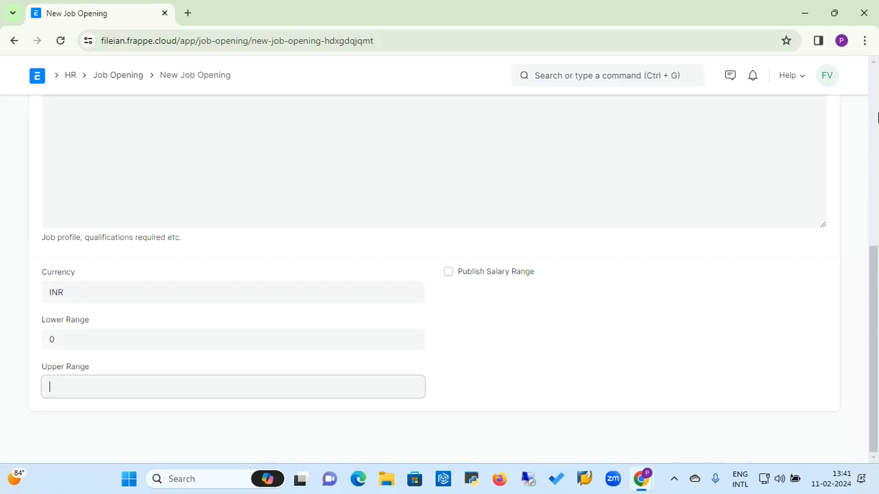
left_click(871, 84)
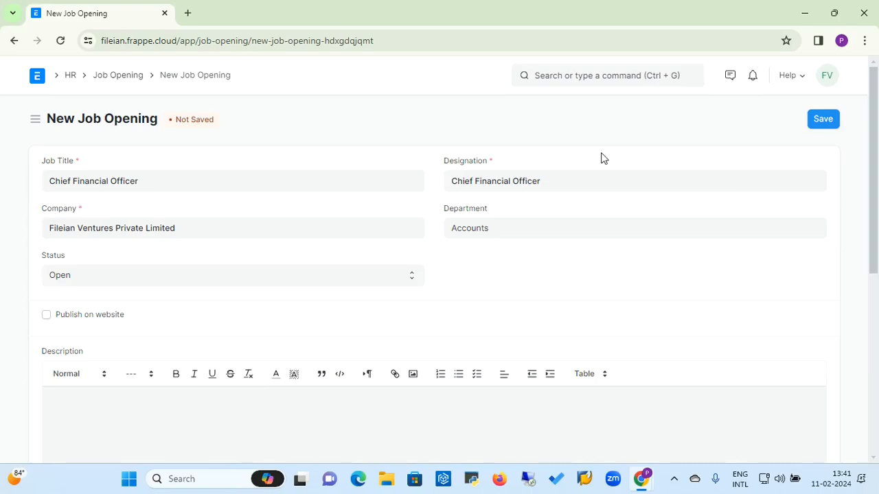
Step: Go from HR through Recruitment's Masters & Reports to the Staffing Plan list of three plans
left_click(70, 77)
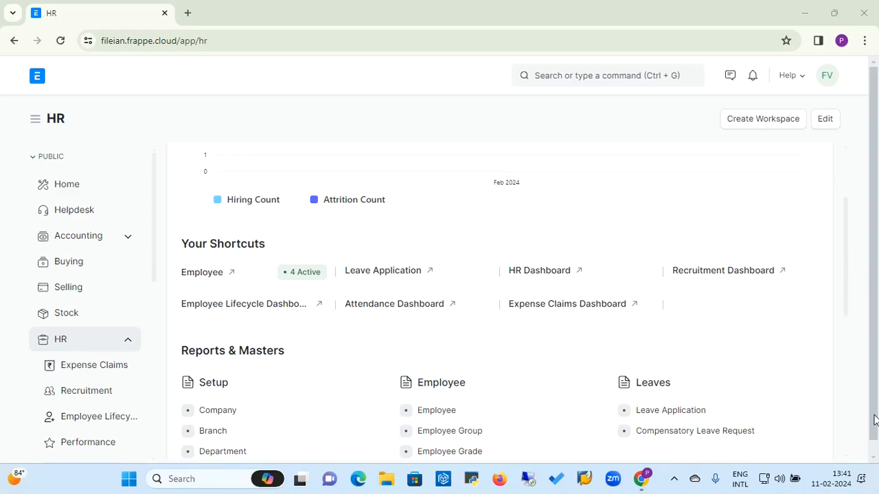
left_click(873, 456)
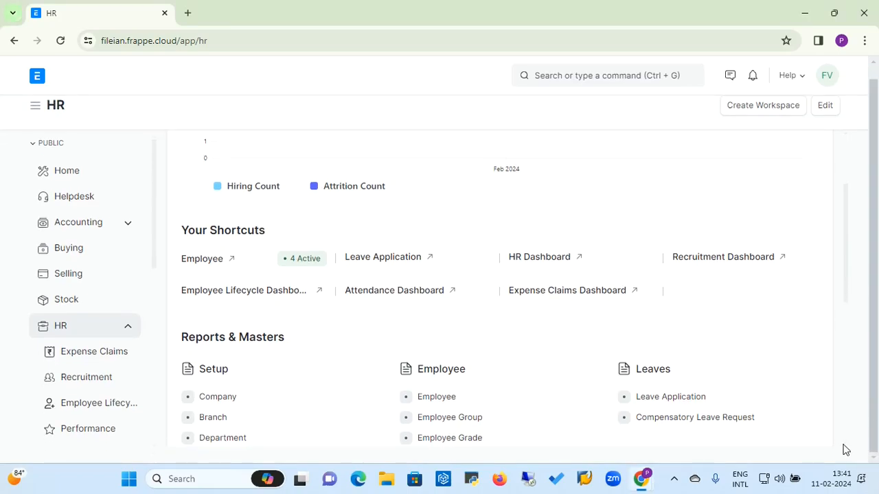
scroll(844, 452, "down", 1)
scroll(844, 452, "down", 3)
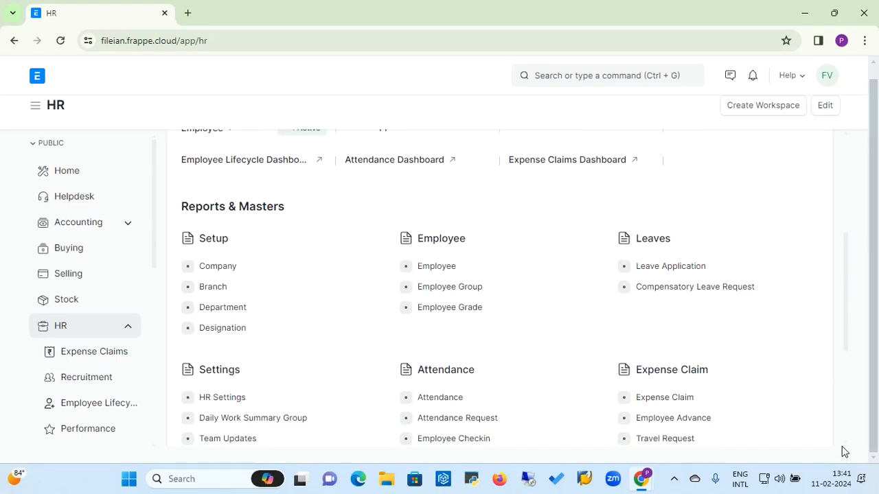
left_click(80, 377)
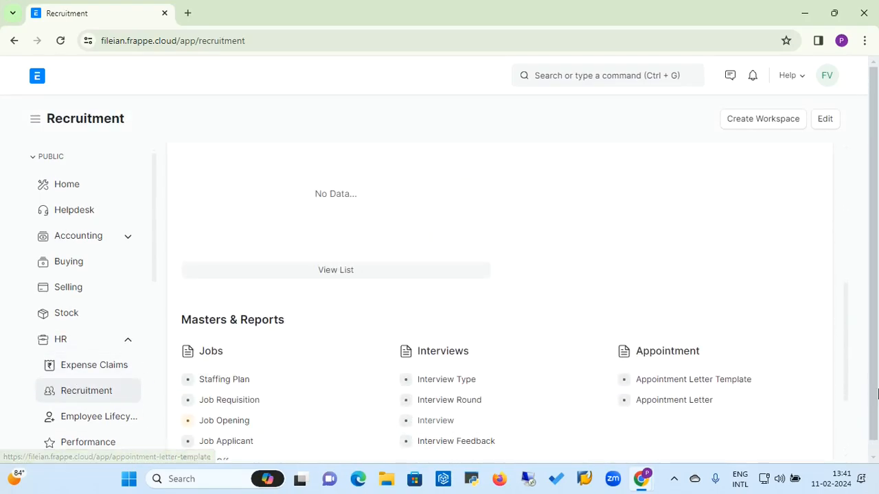
scroll(849, 431, "down", 2)
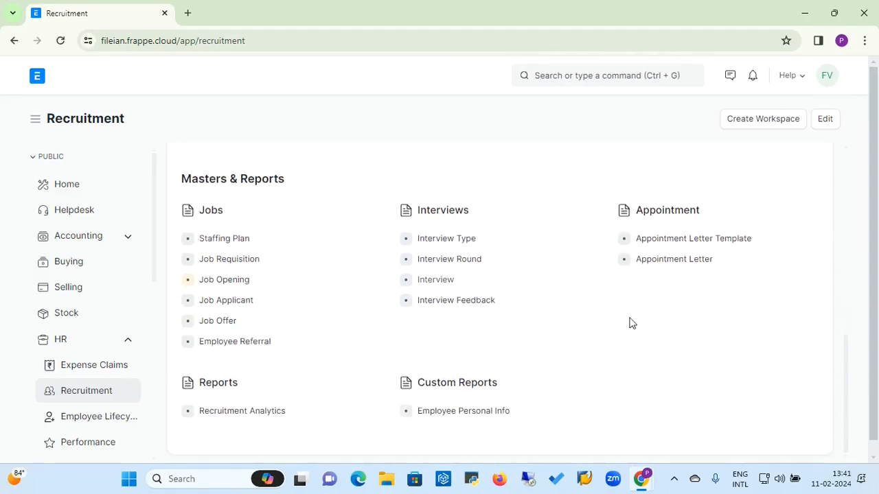
left_click(239, 248)
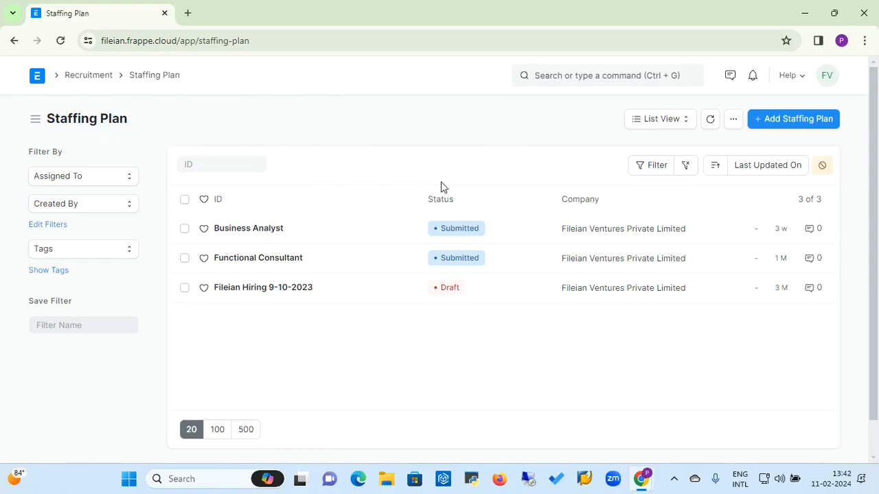
Step: Create a new staffing plan, leaving From Date, Department and the first staffing row empty
left_click(794, 126)
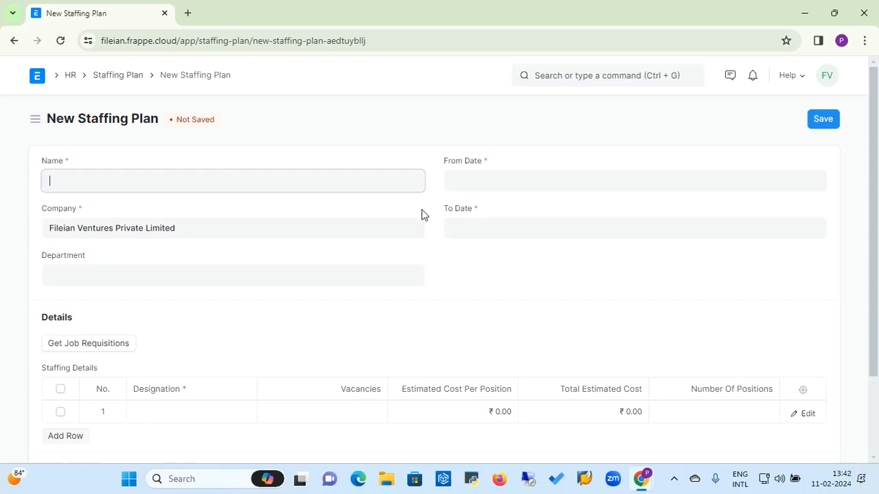
left_click(479, 184)
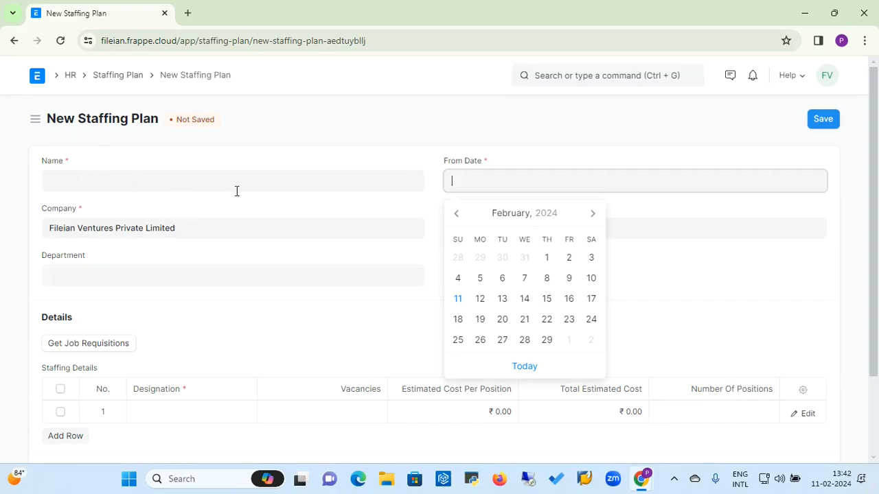
left_click(336, 217)
left_click(159, 272)
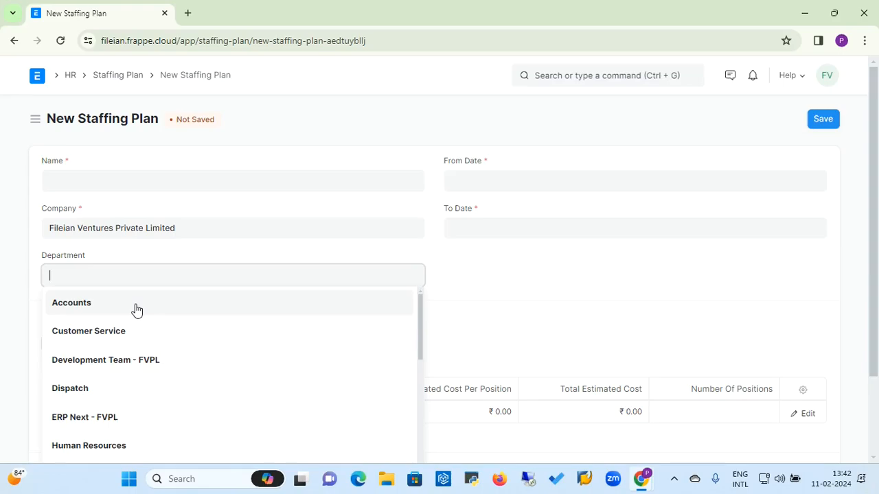
left_click(447, 298)
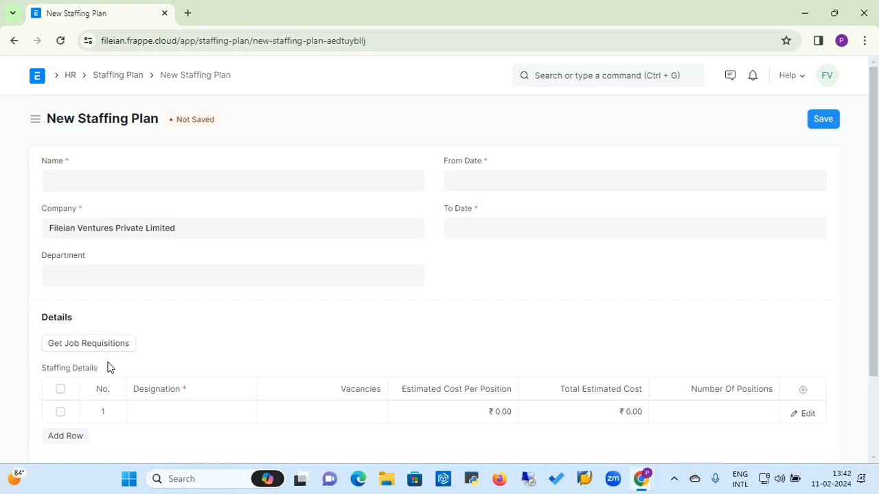
left_click(166, 409)
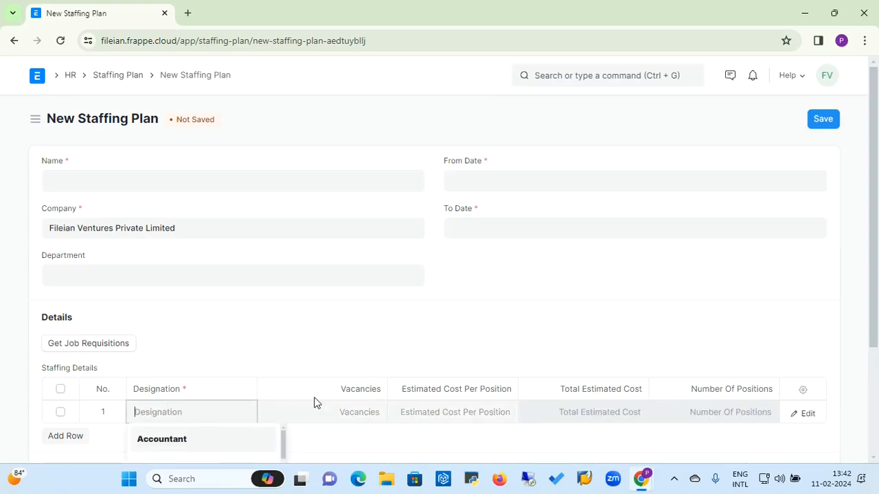
left_click(340, 408)
left_click(876, 342)
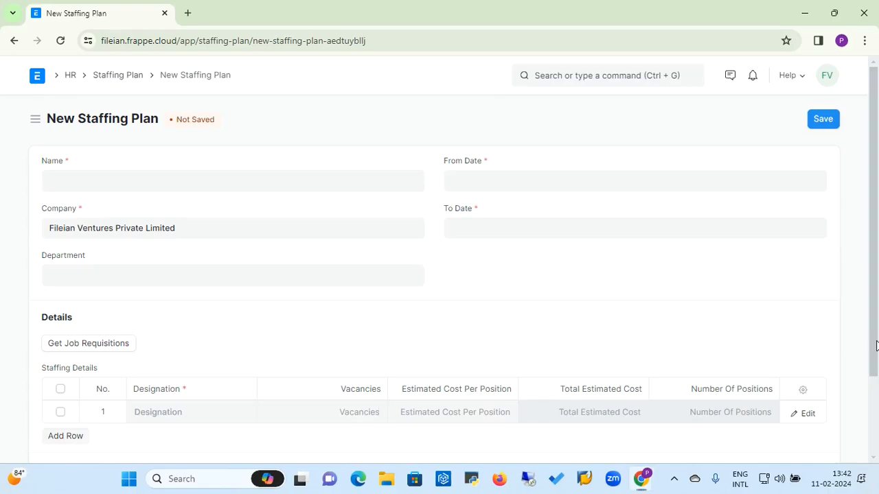
left_click(876, 420)
left_click(618, 313)
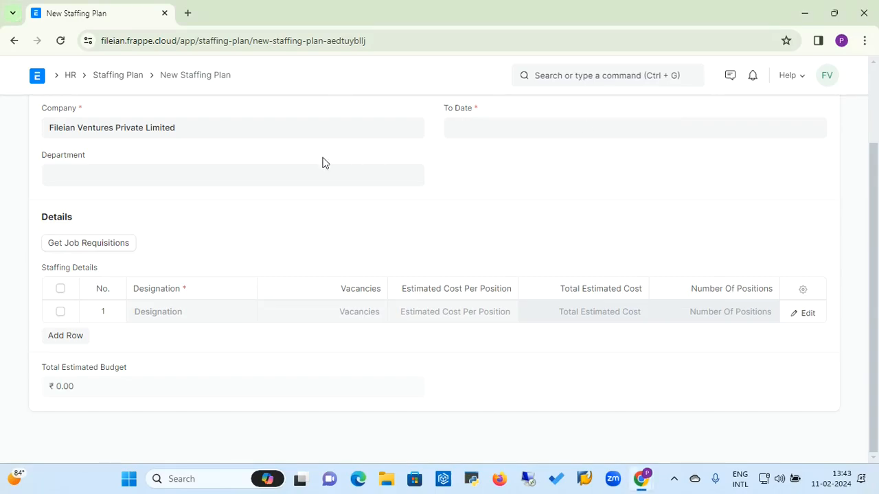
Step: Name the new staffing plan 'Chief Financial Officer'
scroll(323, 163, "up", 2)
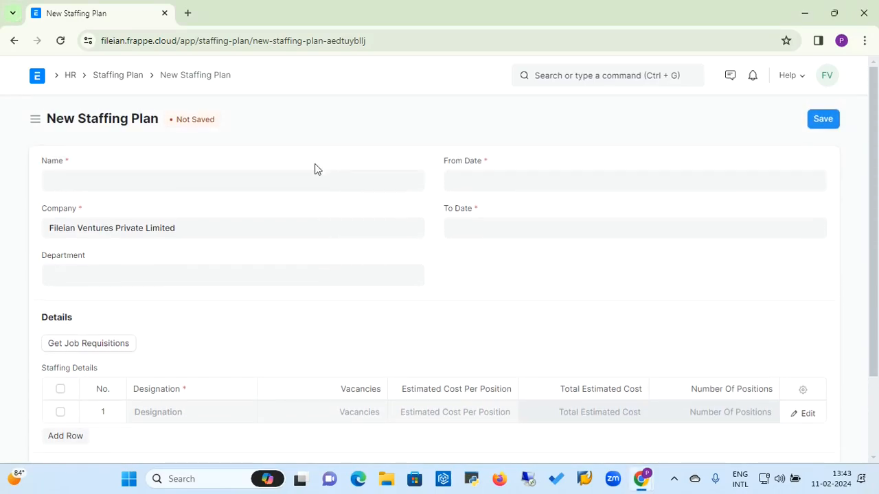
left_click(290, 189)
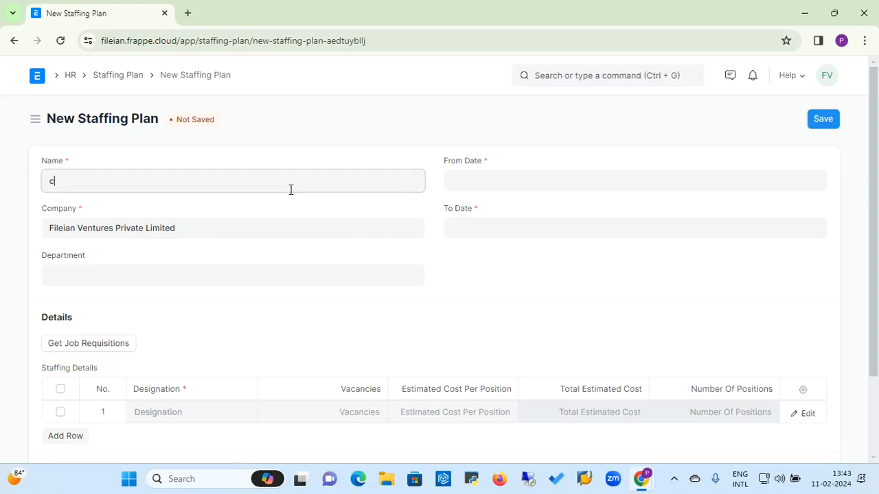
type("cheif")
key("BackSpace")
key("BackSpace")
key("BackSpace")
type("Ch")
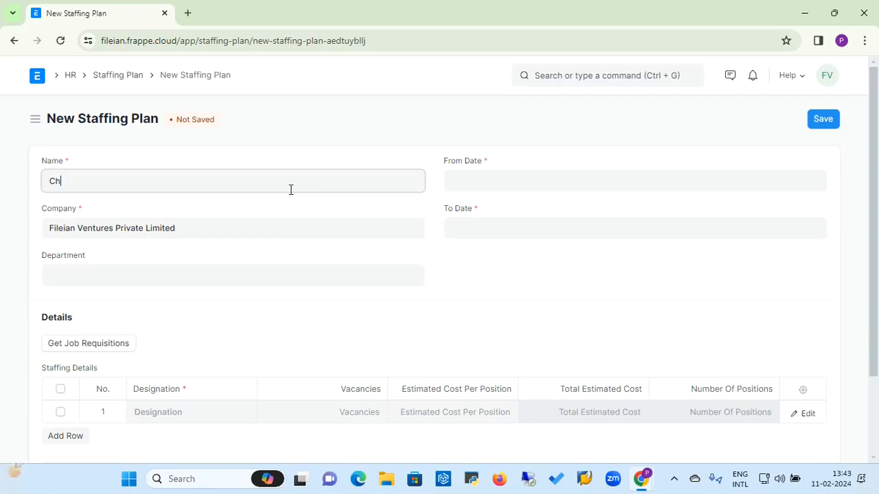
type("ief Financial Officer")
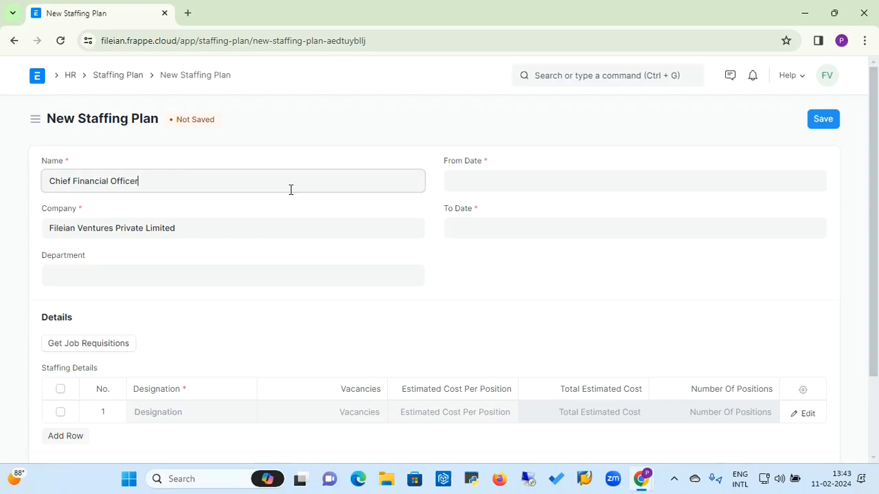
Step: Set the plan to run from 1 April 2024 to 31 March 2025
left_click(485, 173)
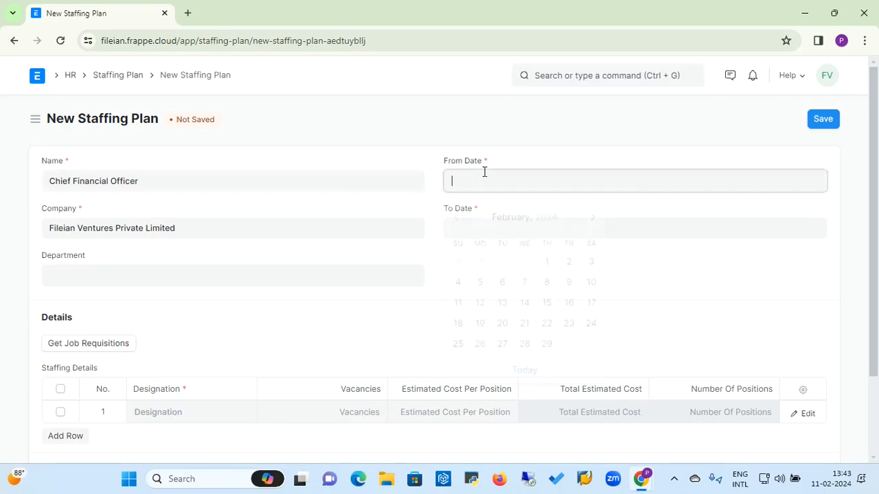
left_click(592, 218)
left_click(592, 215)
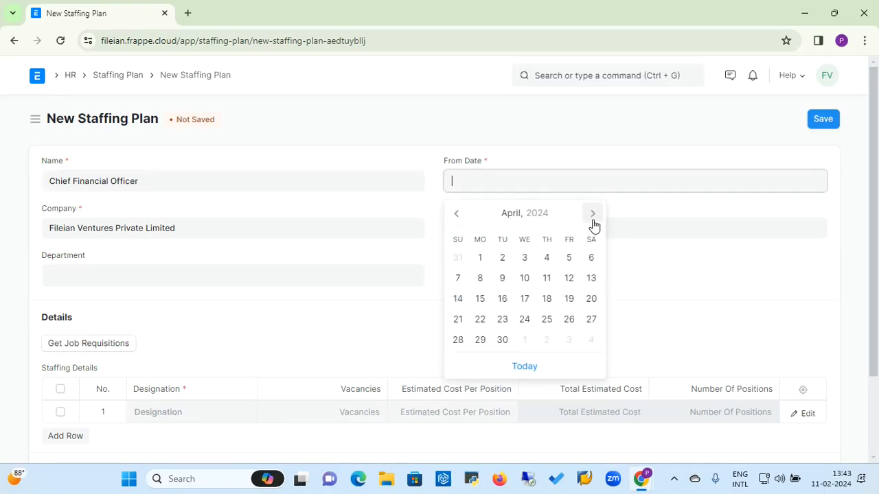
left_click(483, 264)
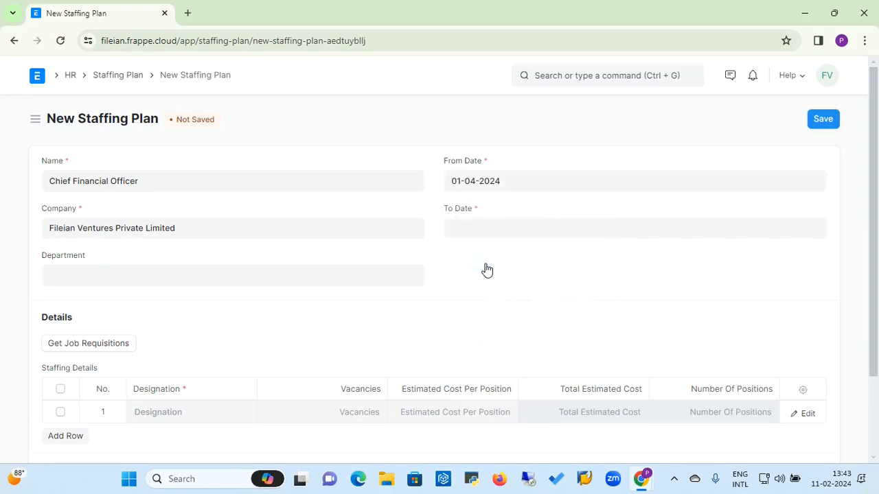
left_click(515, 231)
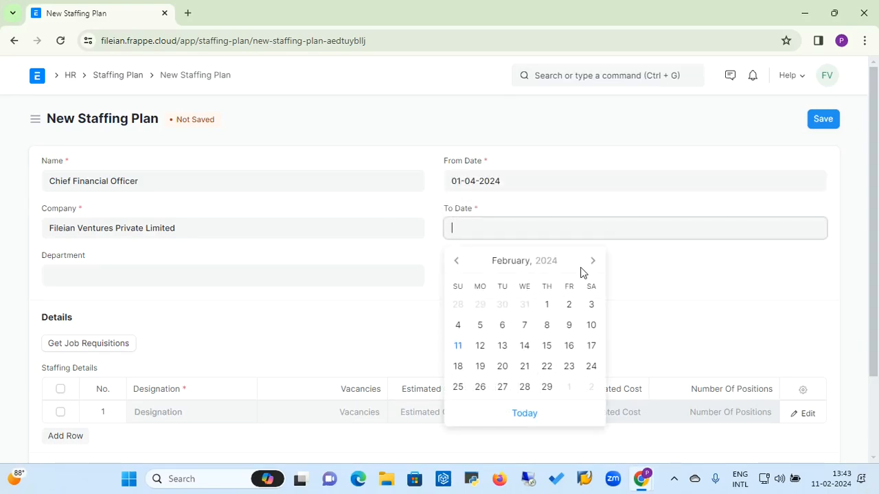
left_click(533, 271)
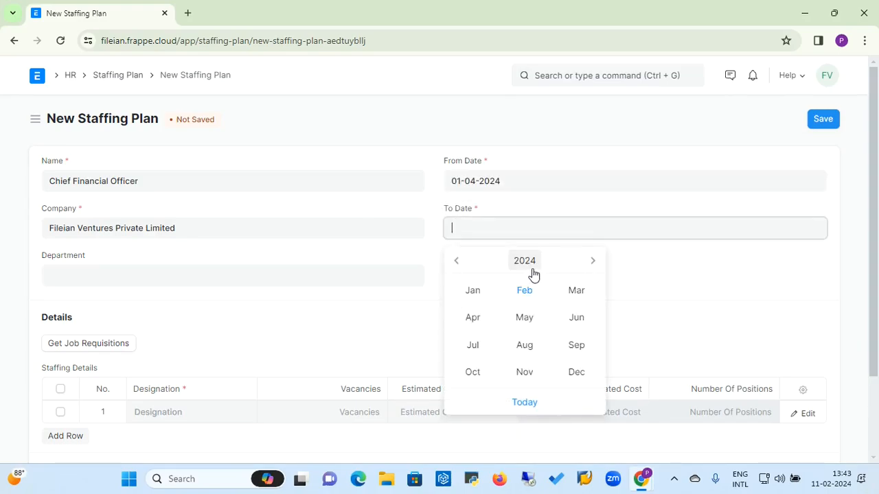
left_click(592, 270)
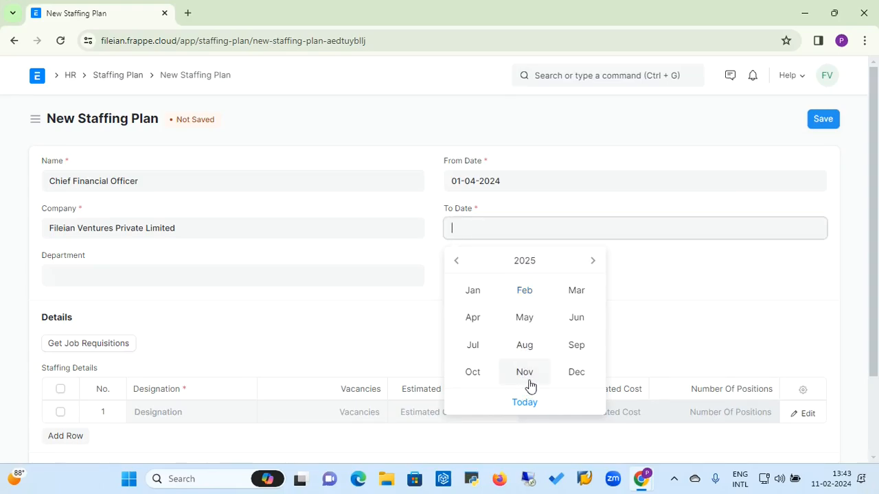
left_click(569, 293)
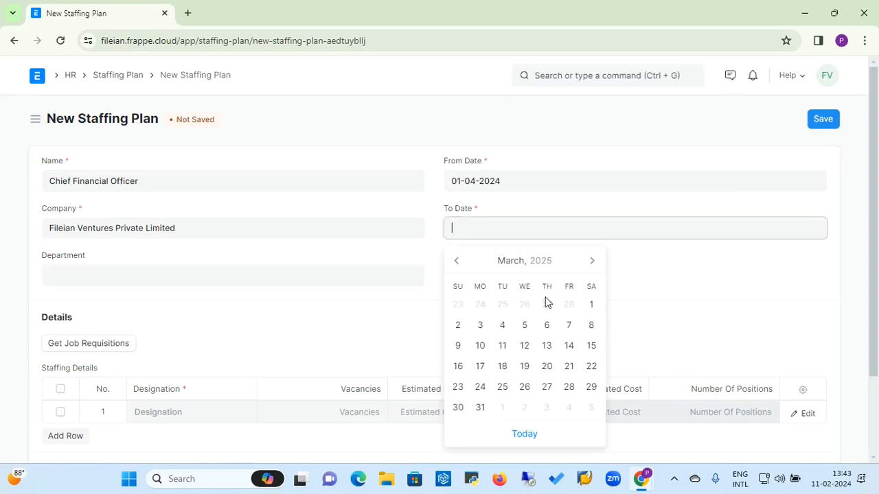
left_click(480, 408)
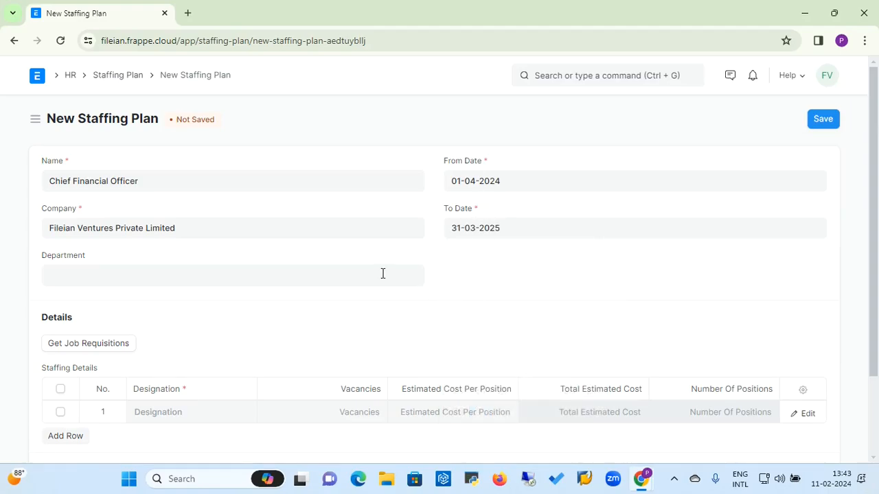
Step: Set the department to Accounts and the first staffing row's designation to Chief Financial Officer
left_click(105, 273)
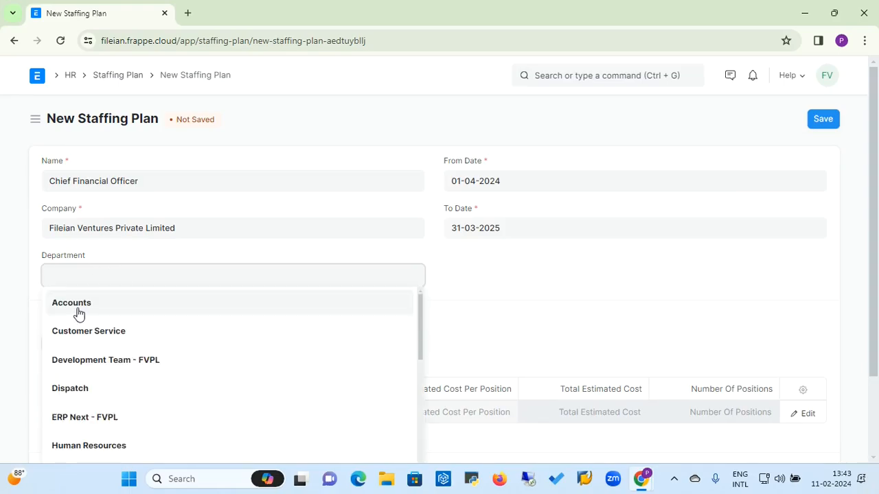
left_click(78, 314)
left_click(162, 417)
type("c")
key("BackSpace")
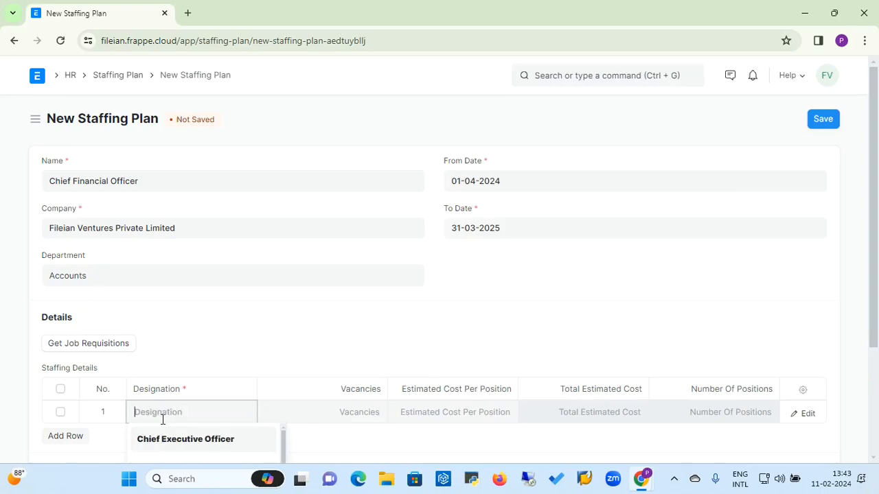
type("C")
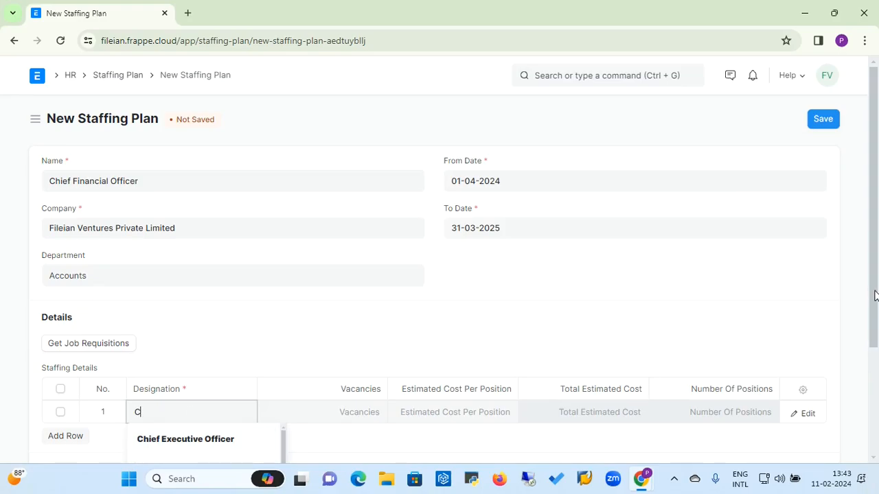
key("BackSpace")
left_click(875, 416)
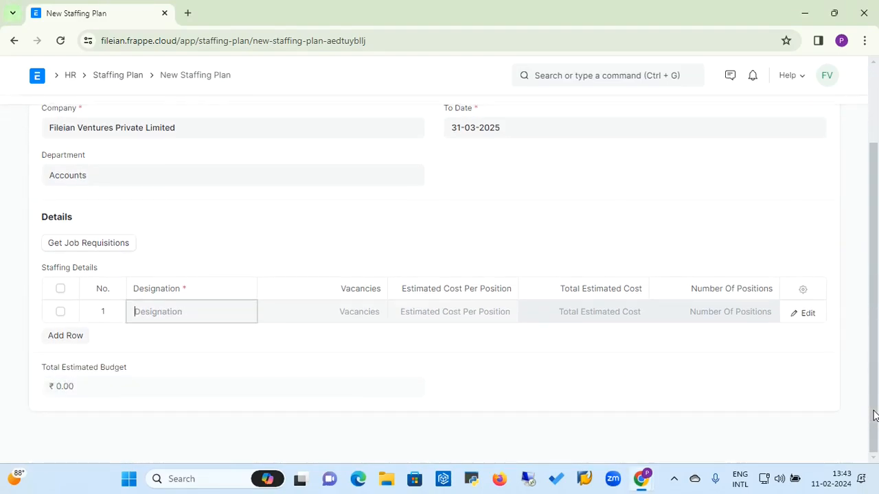
type("Ch")
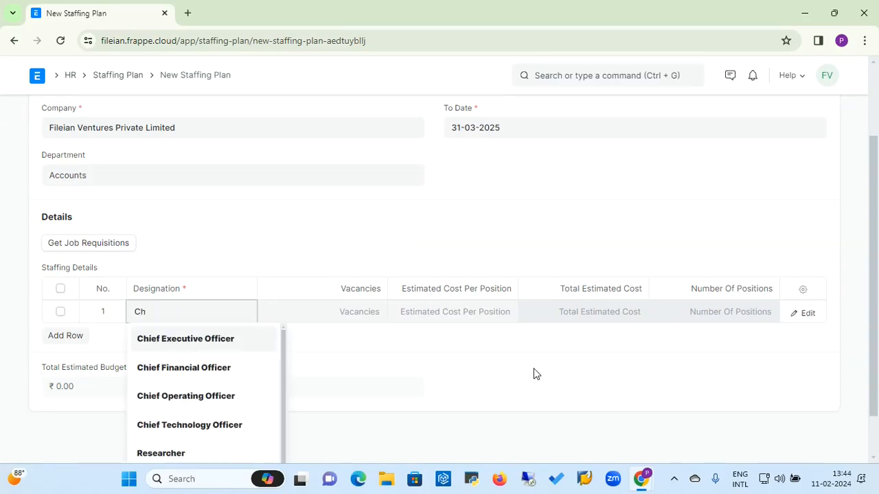
left_click(220, 370)
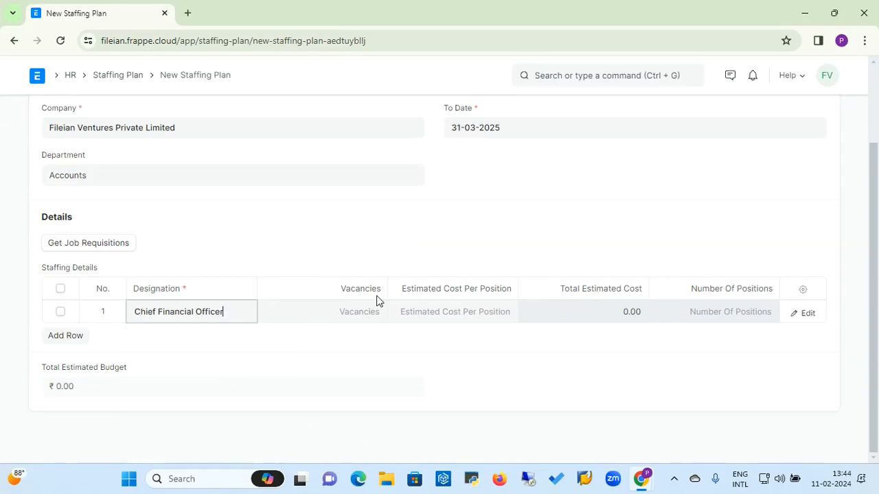
Step: Enter 1 vacancy at an estimated cost of 5,00,000.00 per position
left_click(367, 308)
type("1")
left_click(409, 311)
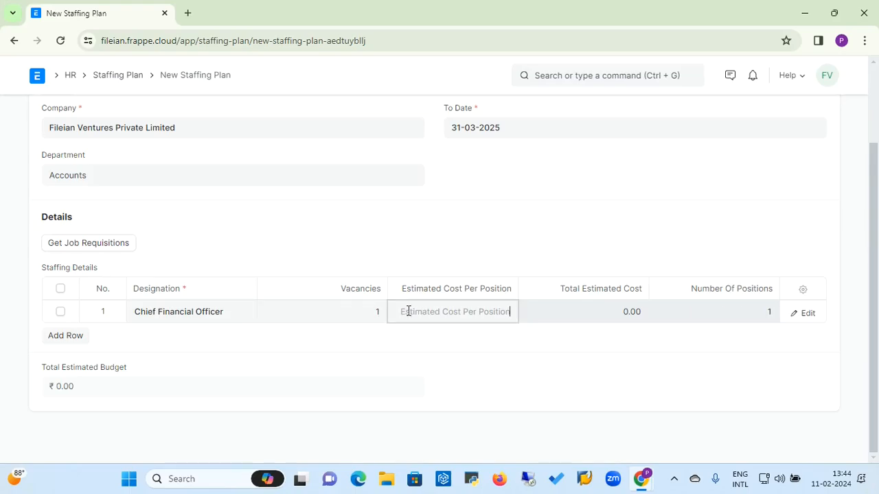
type("500000")
left_click(546, 318)
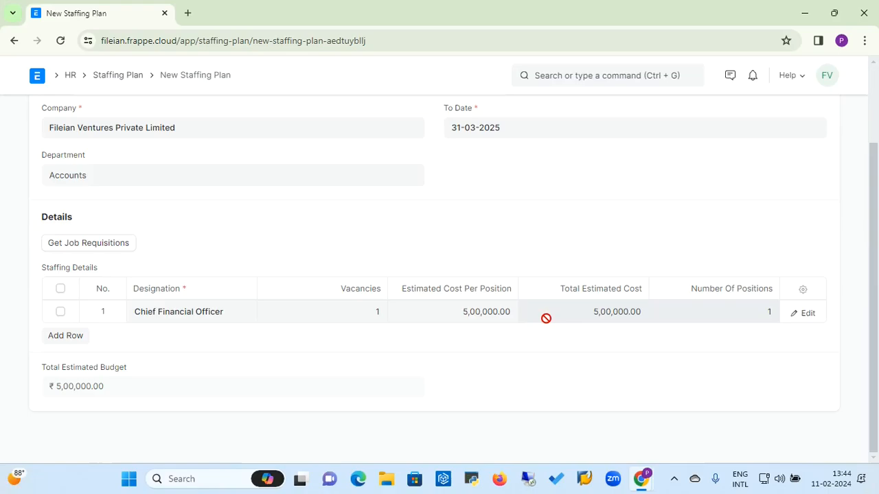
left_click(483, 311)
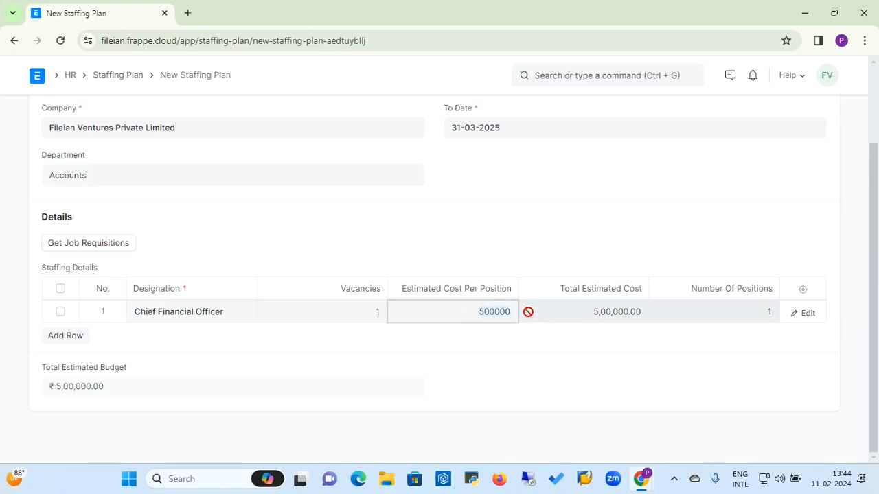
left_click(573, 314)
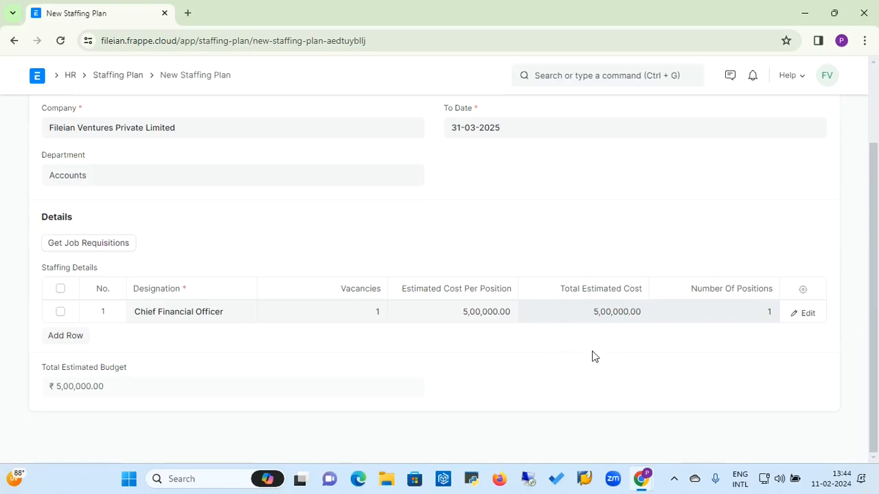
scroll(876, 143, "up", 2)
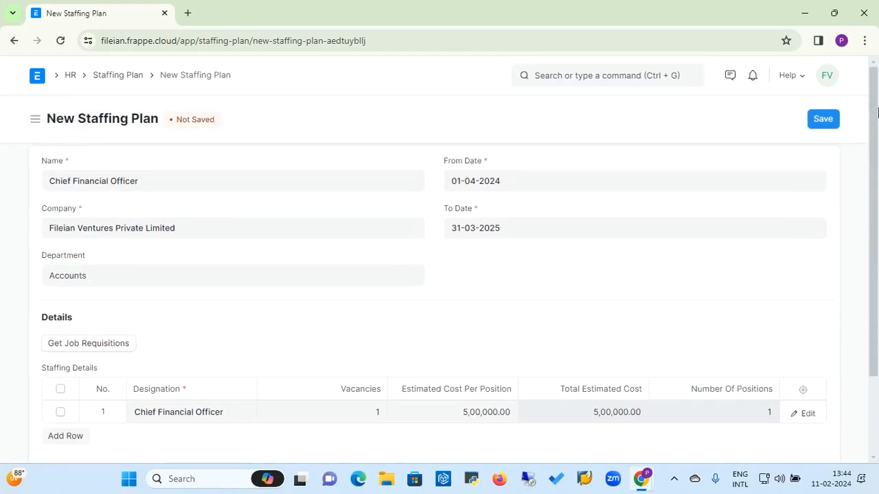
Step: Save the staffing plan, confirm its permanent submission, and return to the HR workspace
left_click(820, 120)
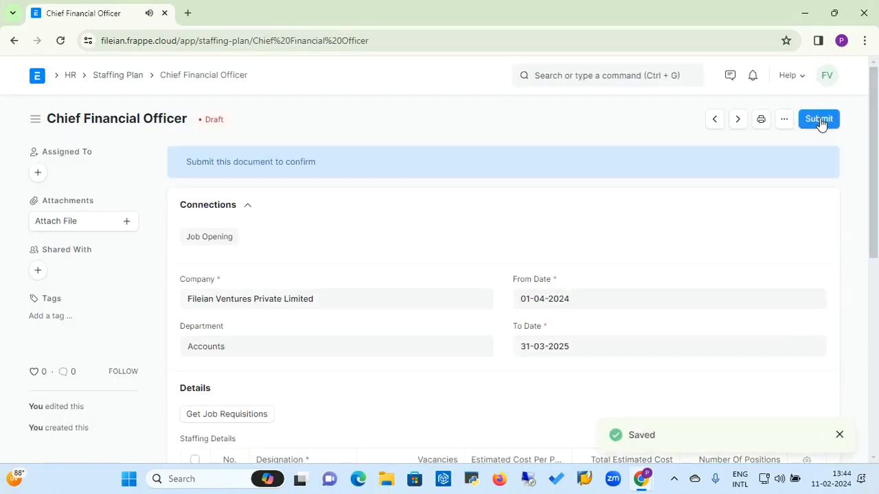
left_click(819, 120)
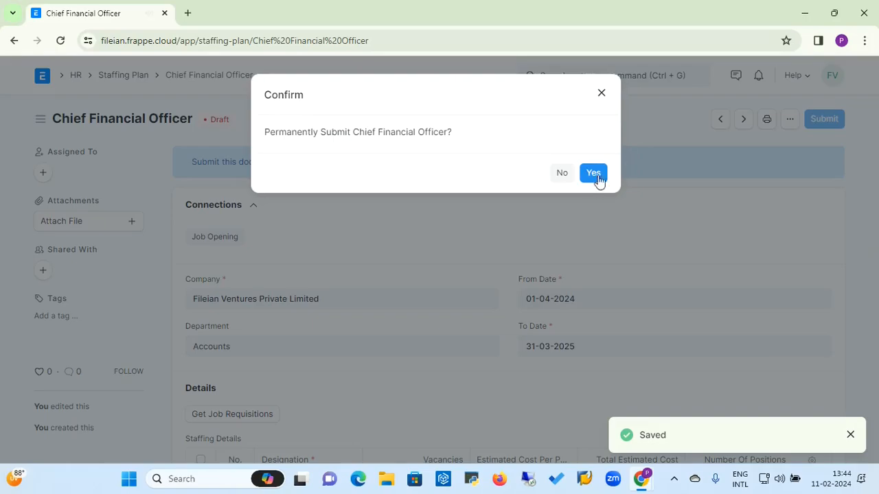
left_click(592, 174)
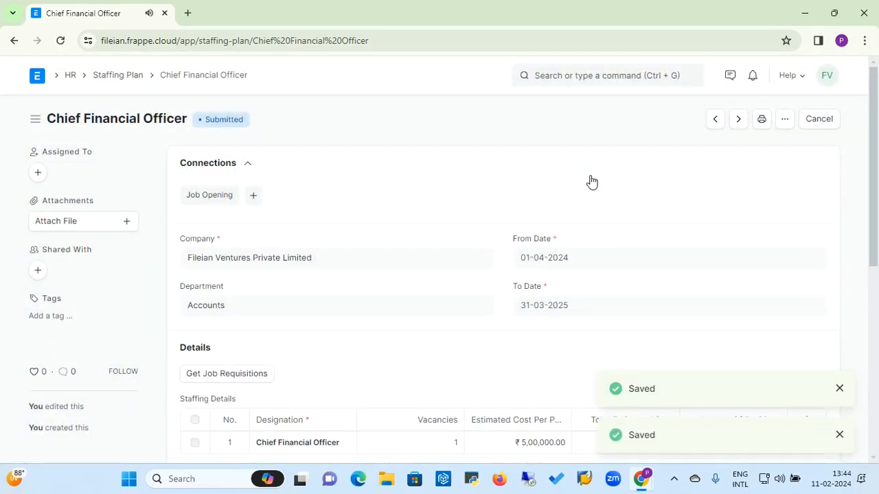
left_click(839, 435)
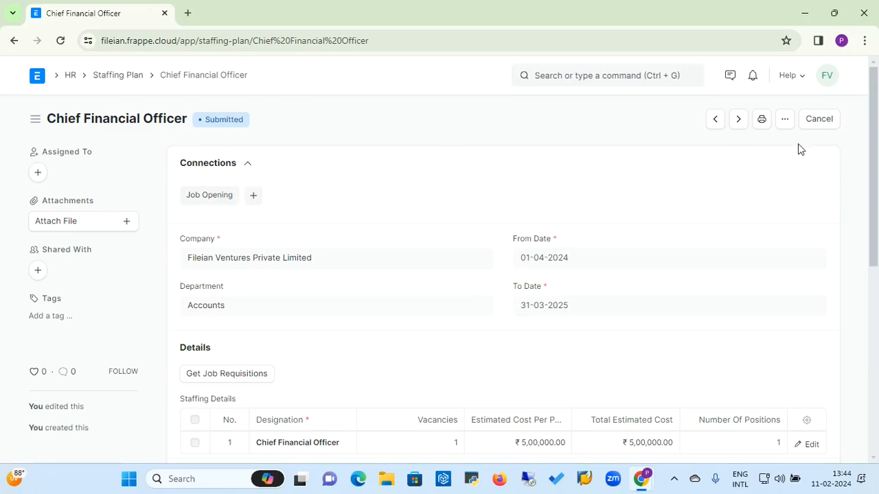
left_click(71, 78)
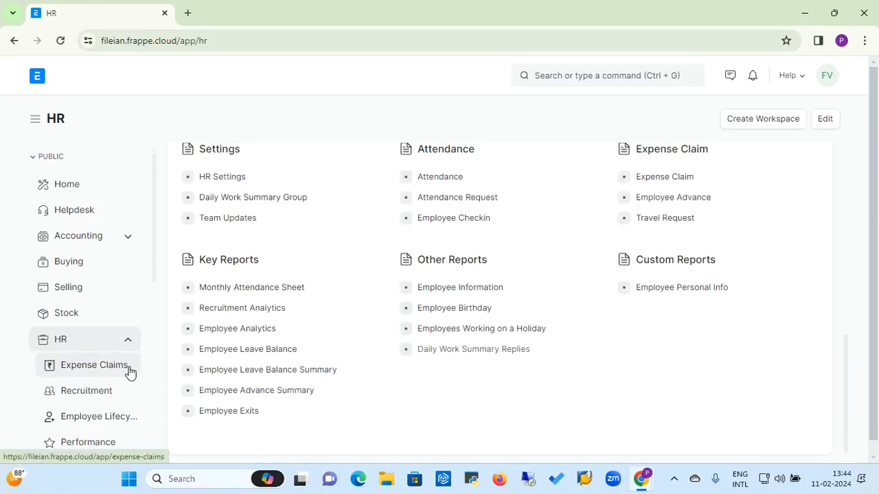
Step: Start a new job opening titled 'Chief Finance Officer'
left_click(104, 390)
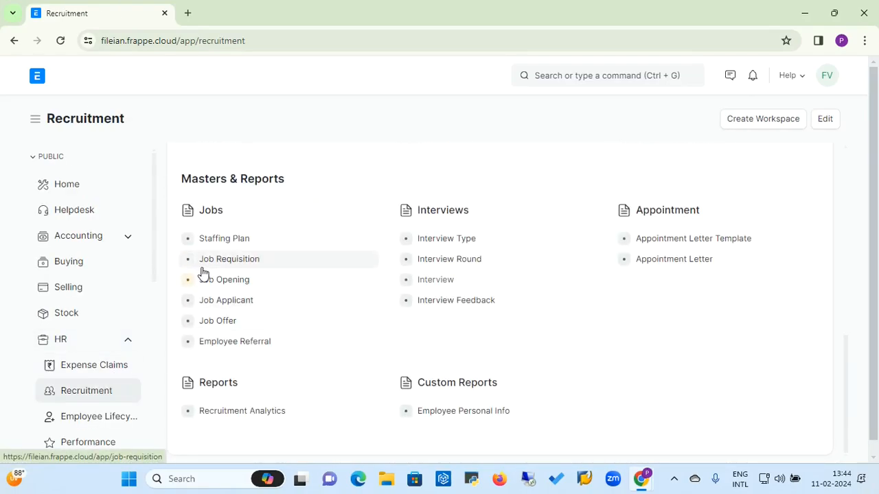
left_click(235, 283)
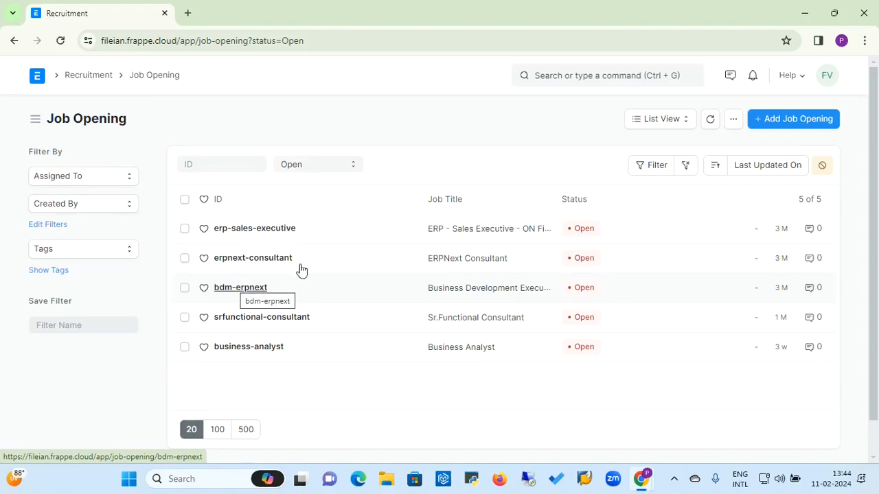
left_click(781, 125)
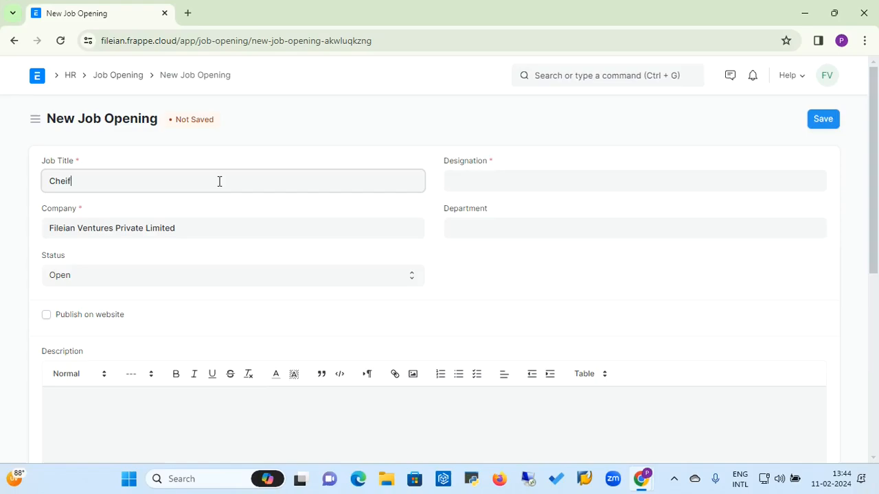
key("BackSpace")
type("ian")
type("an")
right_click(97, 180)
left_click(117, 193)
Step: Set designation Chief Financial Officer and department Accounts, then leave it unsaved for HR
left_click(510, 182)
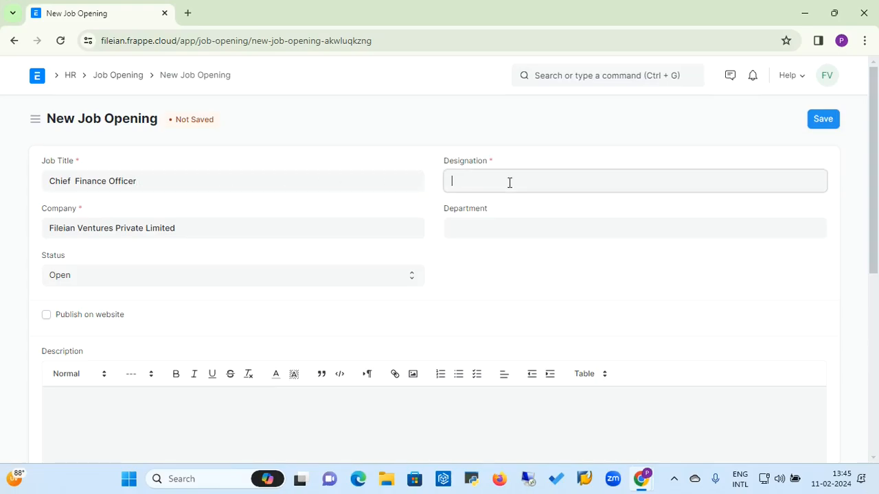
type("Ch")
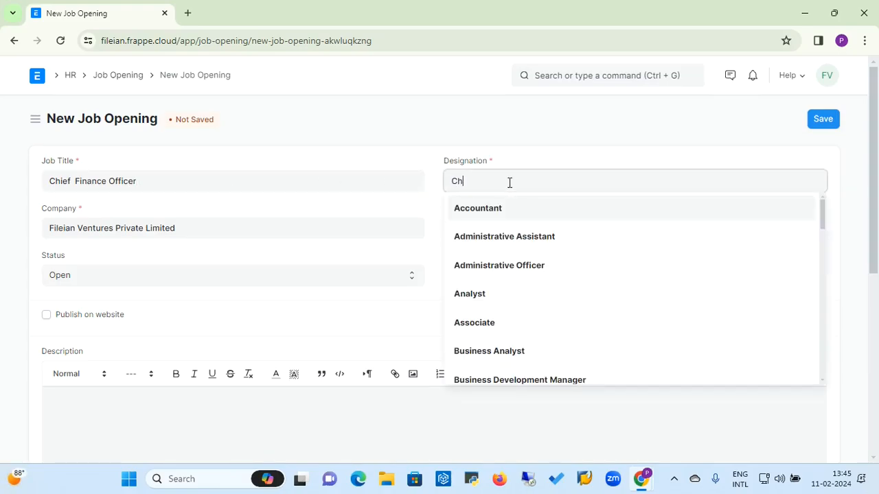
left_click(495, 241)
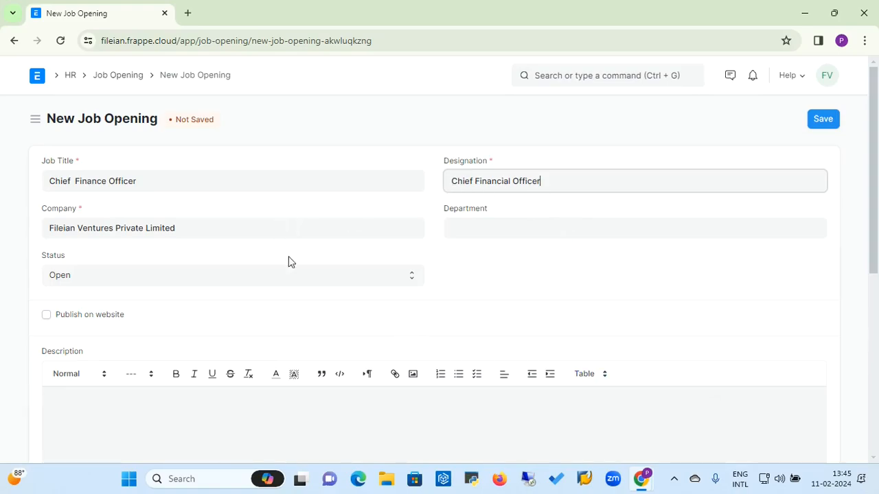
left_click(496, 223)
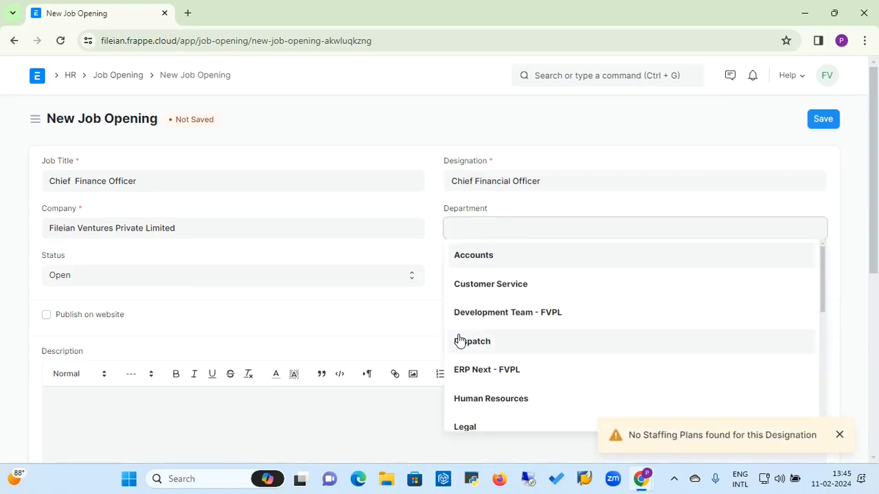
left_click(473, 256)
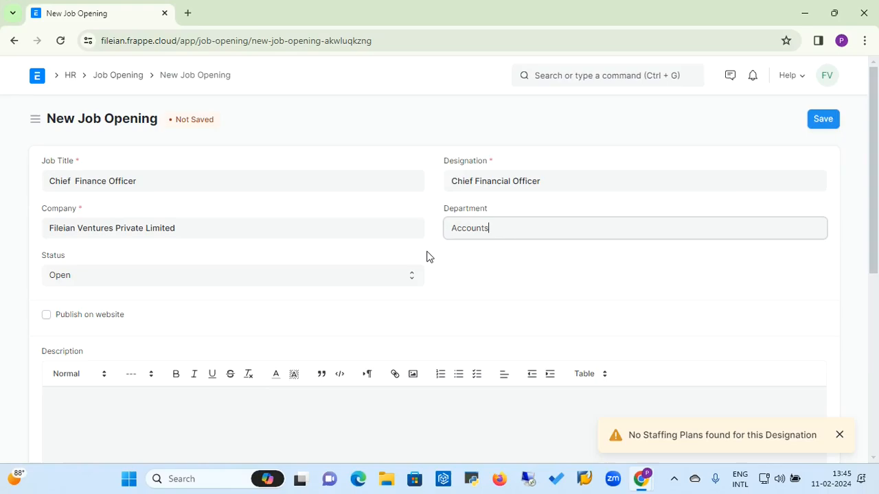
left_click(839, 435)
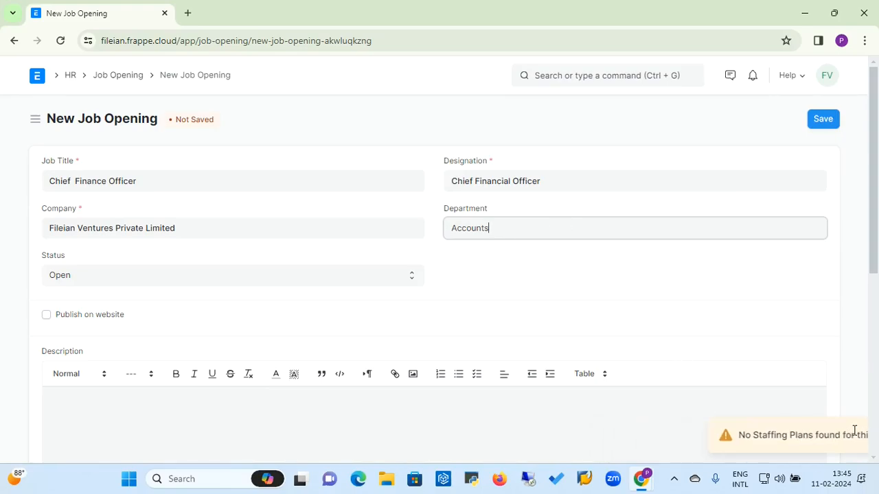
left_click(76, 78)
left_click(72, 78)
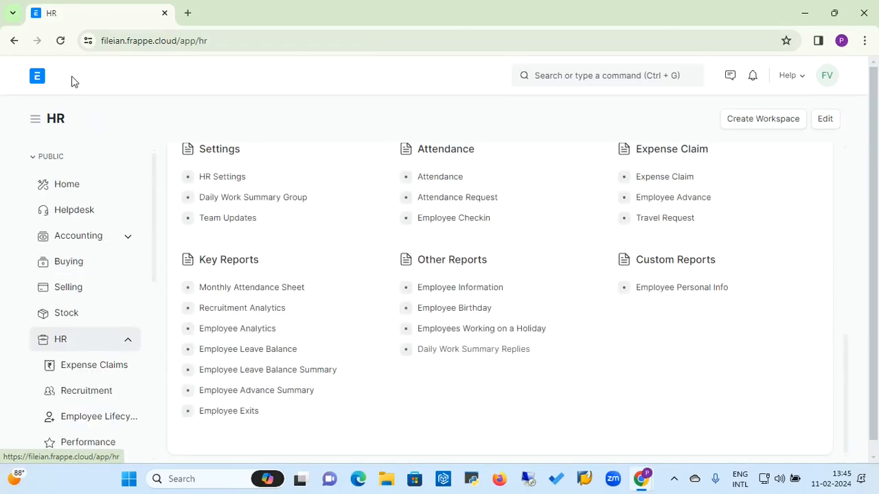
Step: From the Chief Financial Officer staffing plan, start a linked job opening with Accounts prefilled
left_click(105, 401)
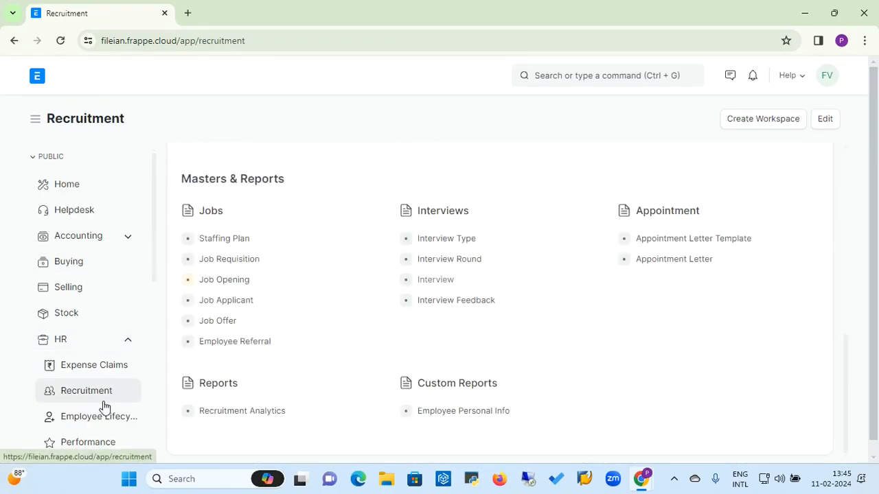
left_click(226, 240)
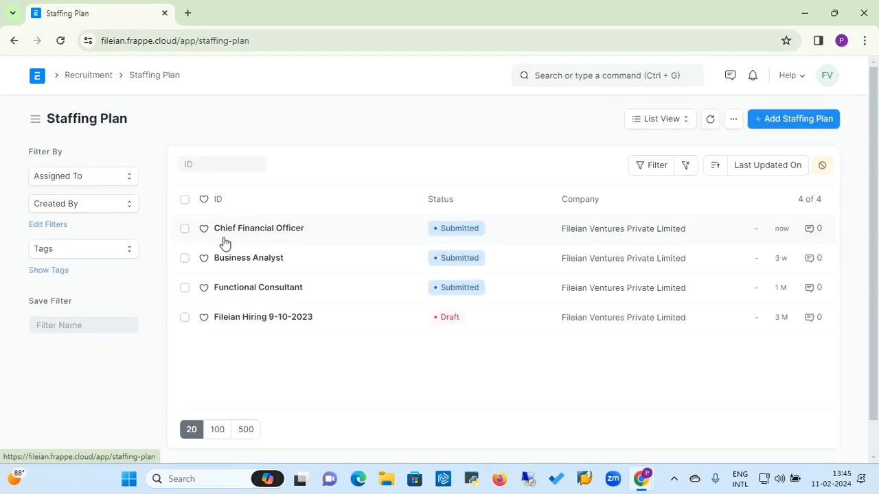
left_click(275, 234)
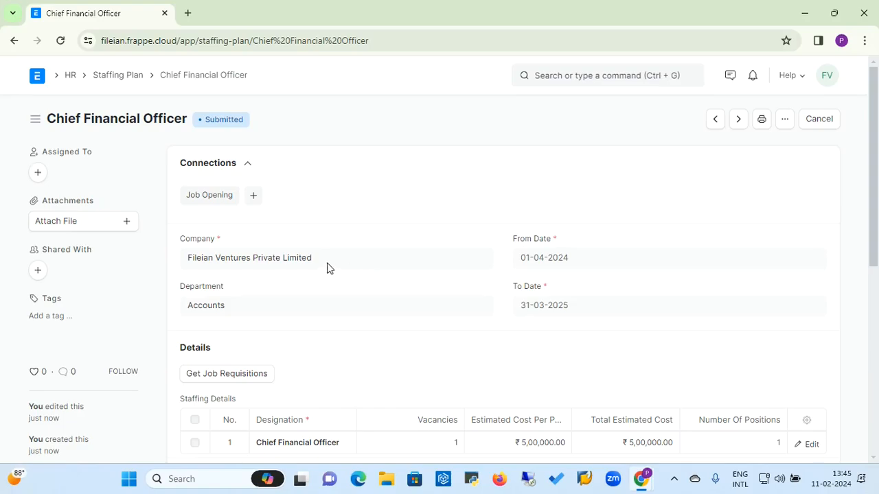
left_click(253, 197)
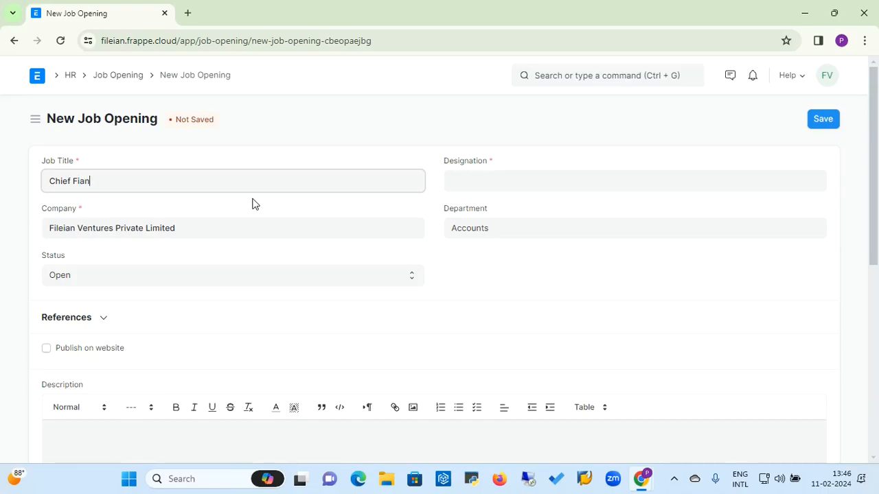
Step: Title the opening 'Chief Financial Officer', choose that designation, and save it
type("nancial")
type(" Officve")
type("er")
left_click(536, 178)
type("Ch")
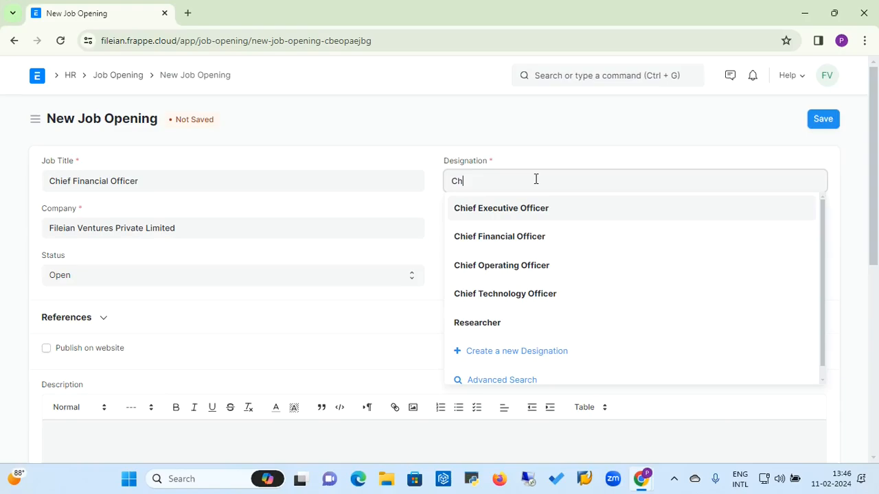
left_click(514, 235)
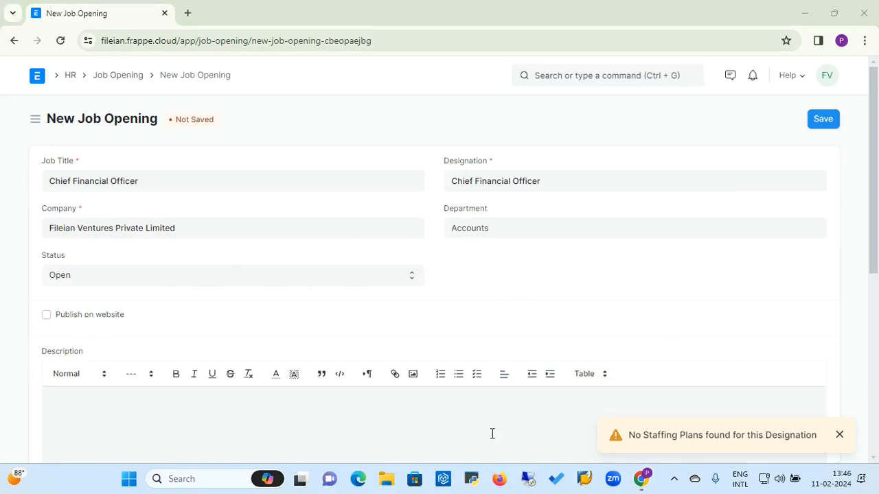
left_click(468, 431)
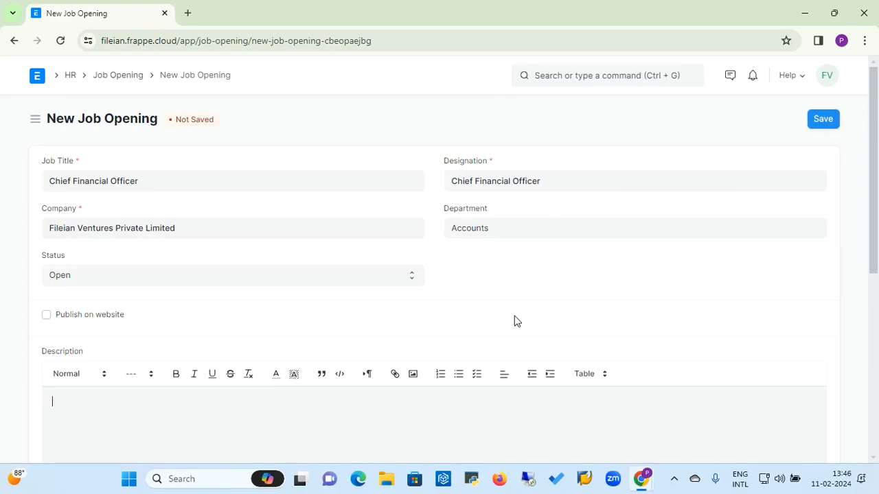
left_click(824, 120)
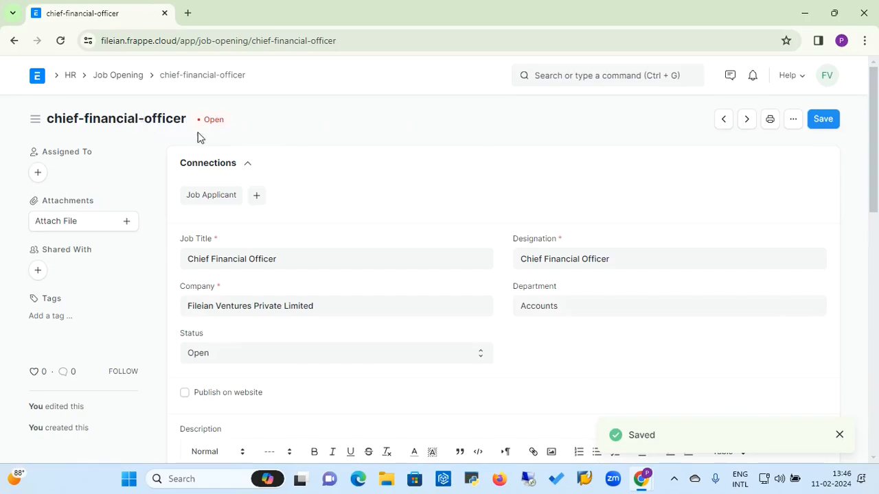
Step: Check the staffing plan and Job Opening list, then reopen the chief-financial-officer opening
left_click(129, 80)
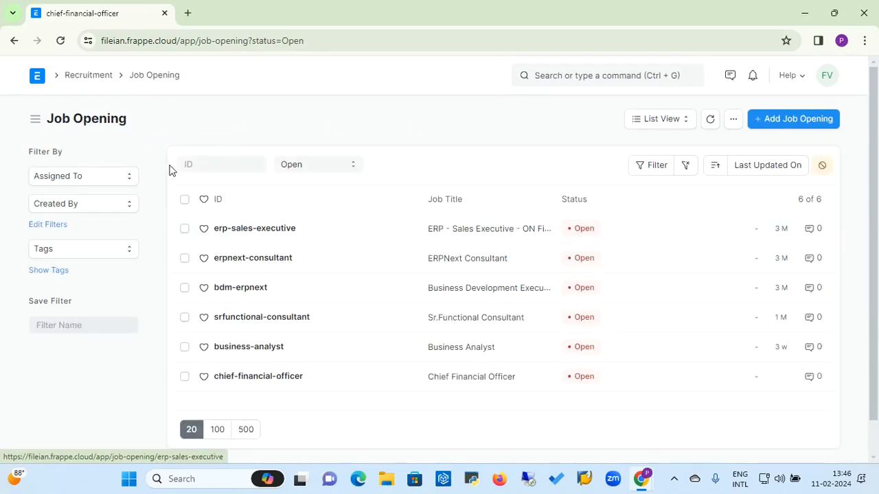
left_click(78, 75)
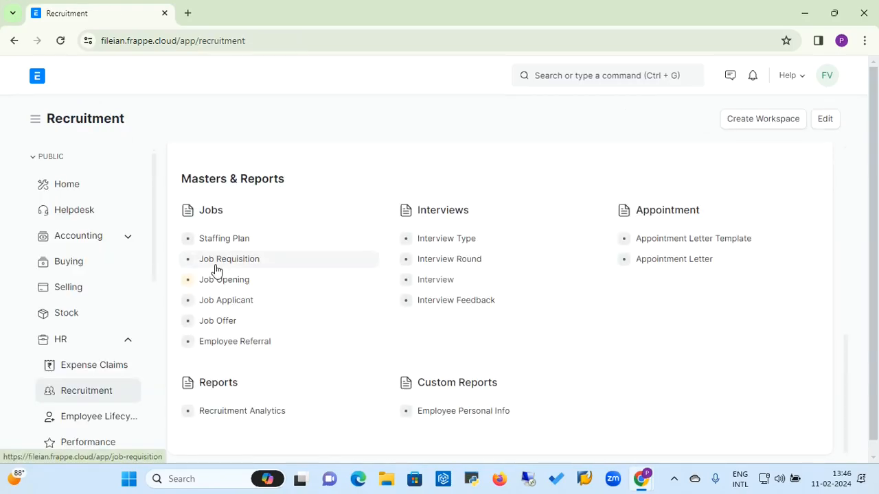
left_click(227, 240)
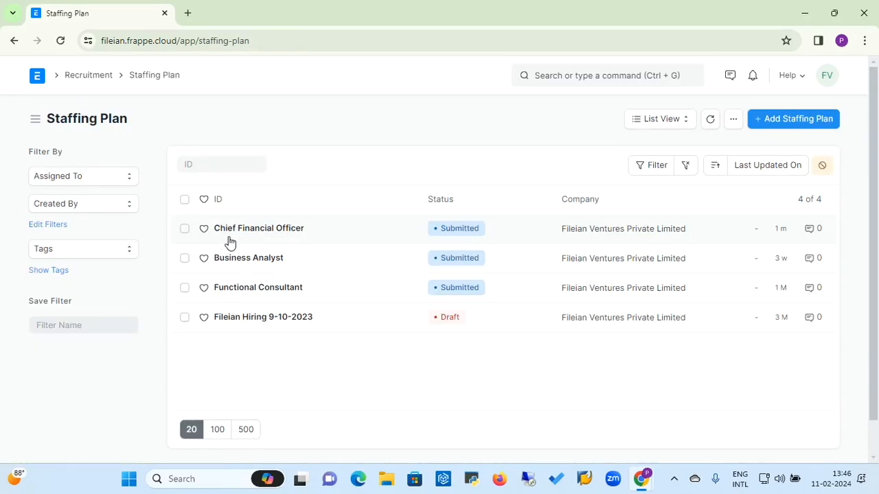
left_click(264, 237)
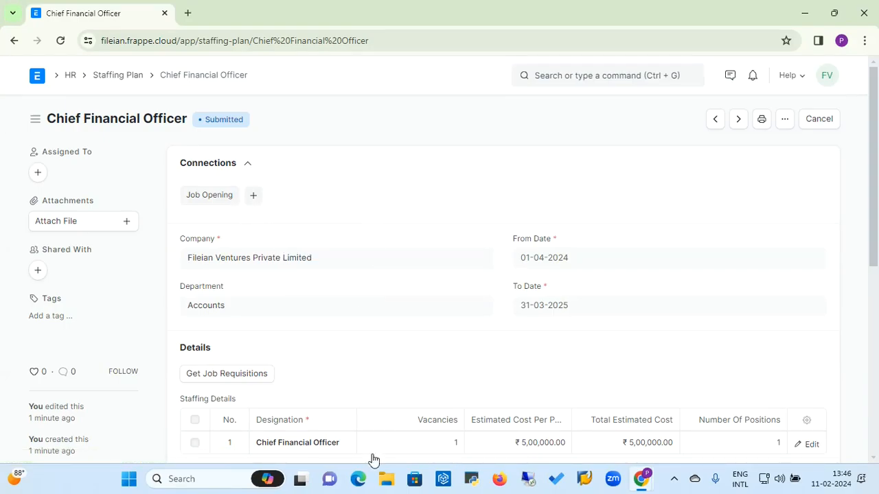
left_click(108, 81)
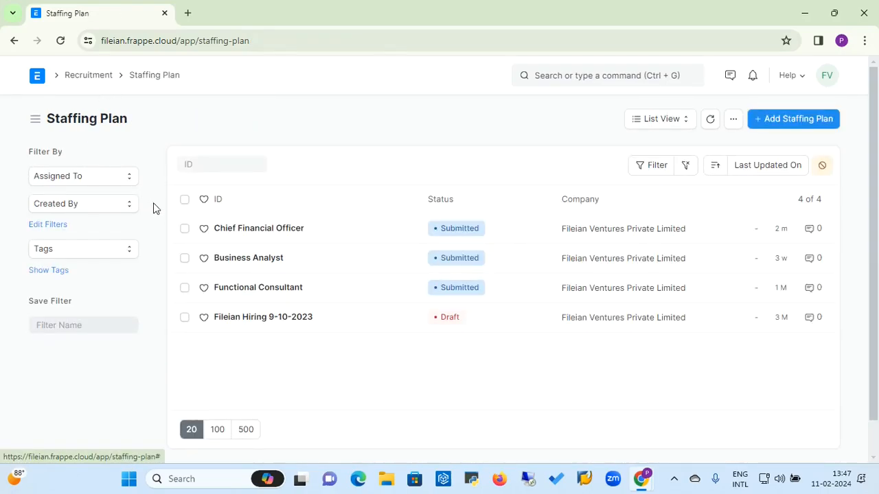
left_click(81, 74)
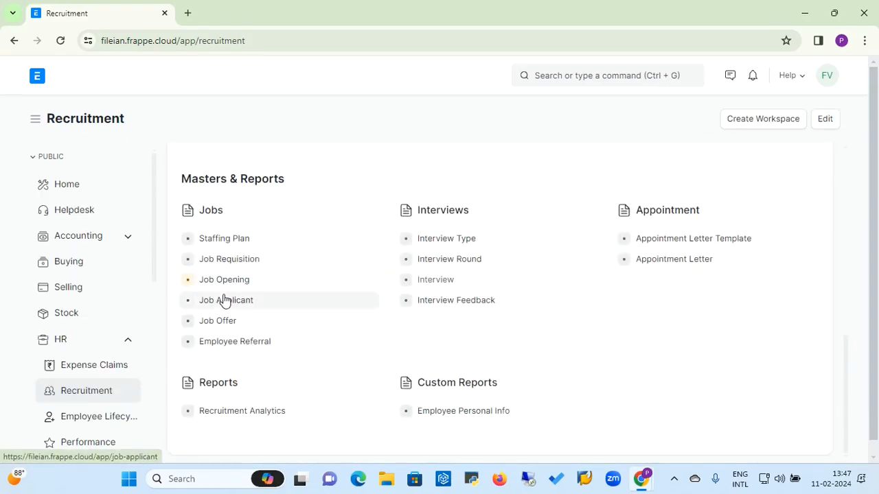
left_click(232, 284)
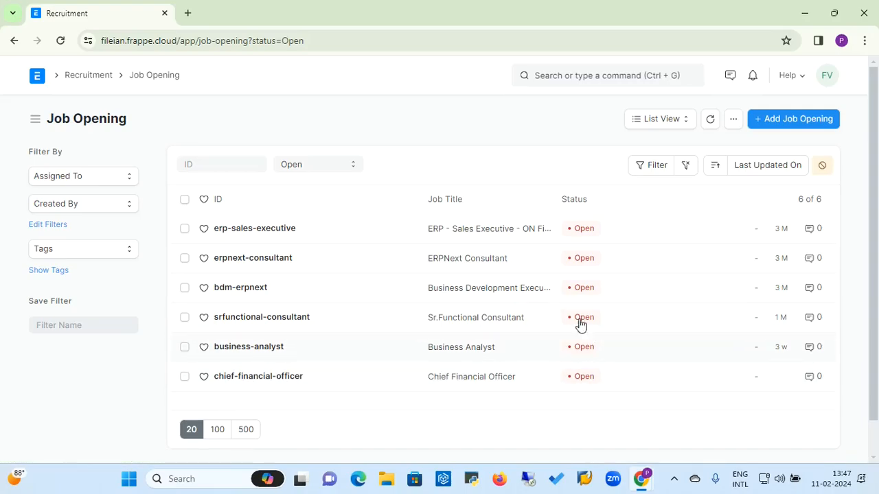
left_click(281, 379)
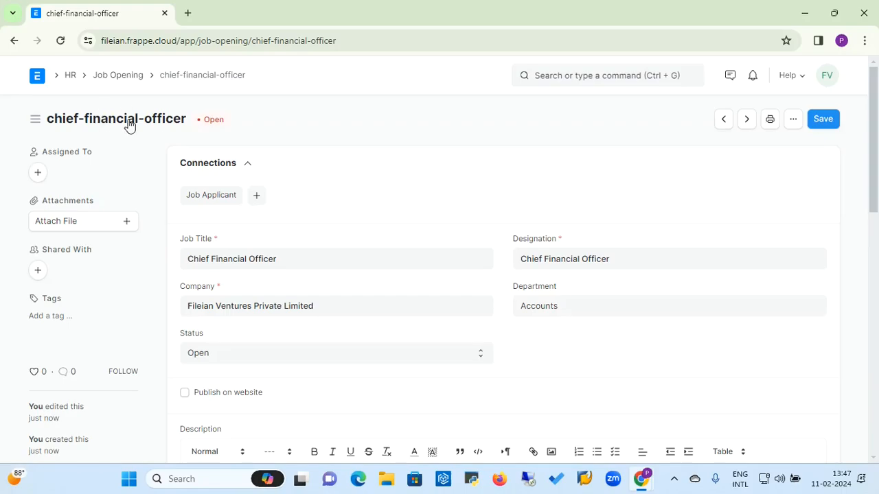
Step: Start a new applicant for this opening and fill in the applicant's name, e-mail and phone
left_click(257, 196)
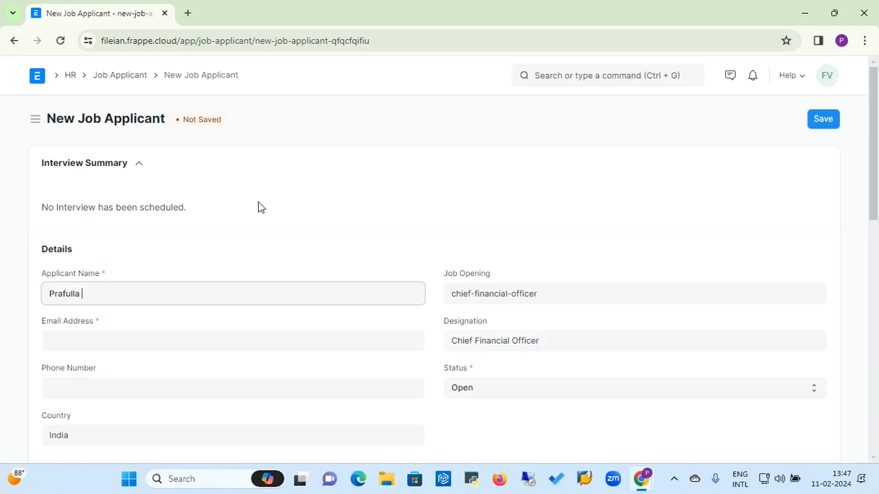
key("Tab")
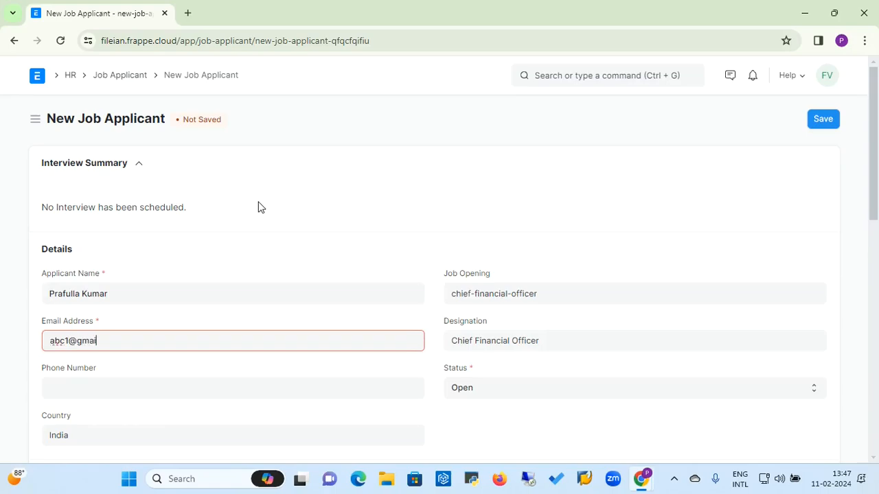
key("Tab")
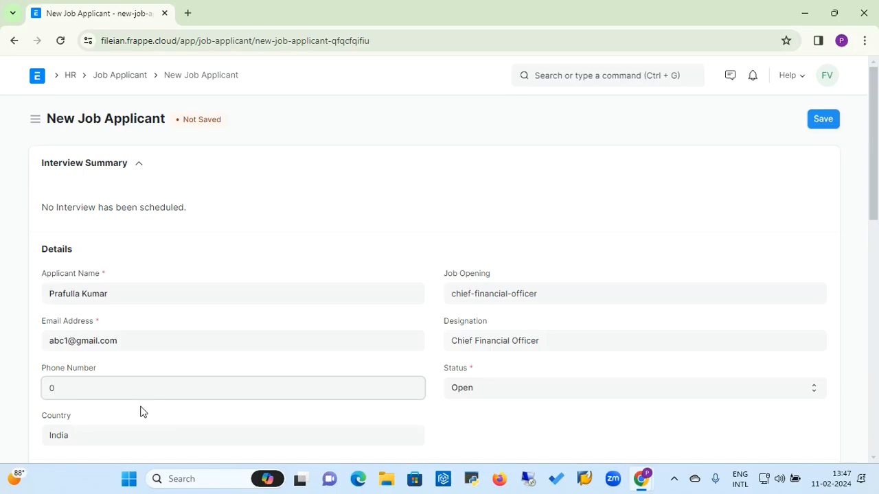
left_click(873, 201)
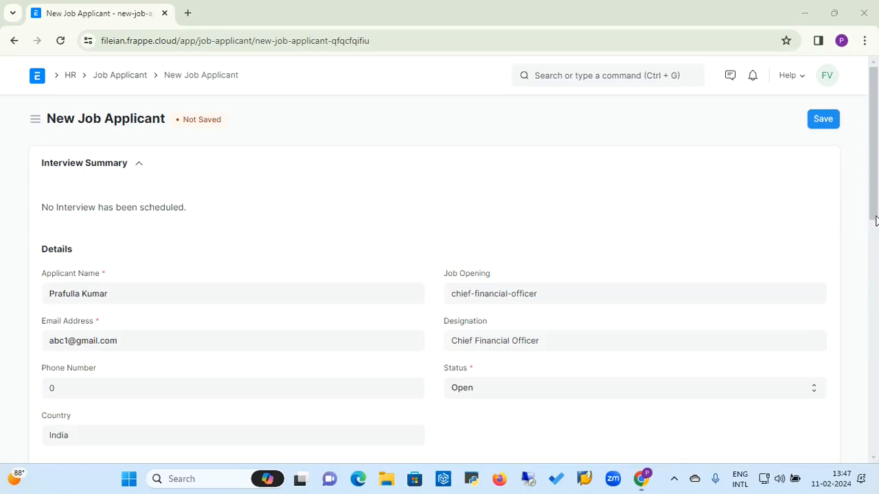
left_click(776, 210)
scroll(778, 211, "down", 1)
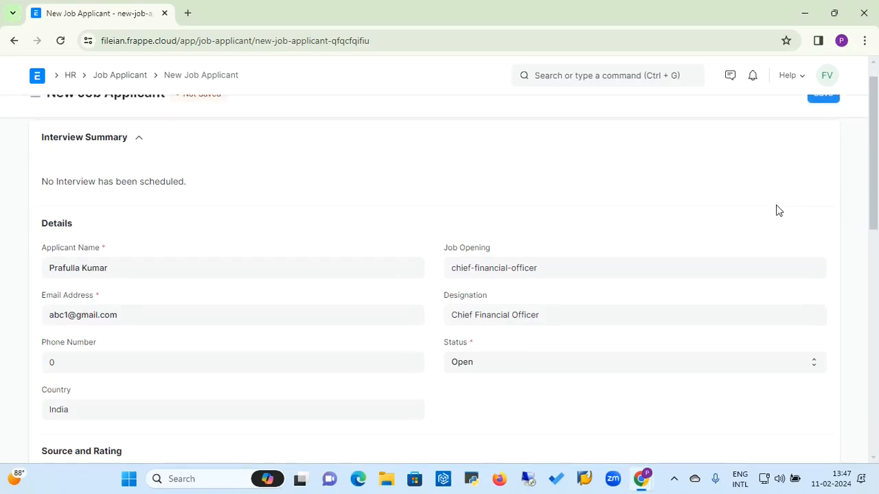
scroll(778, 210, "down", 3)
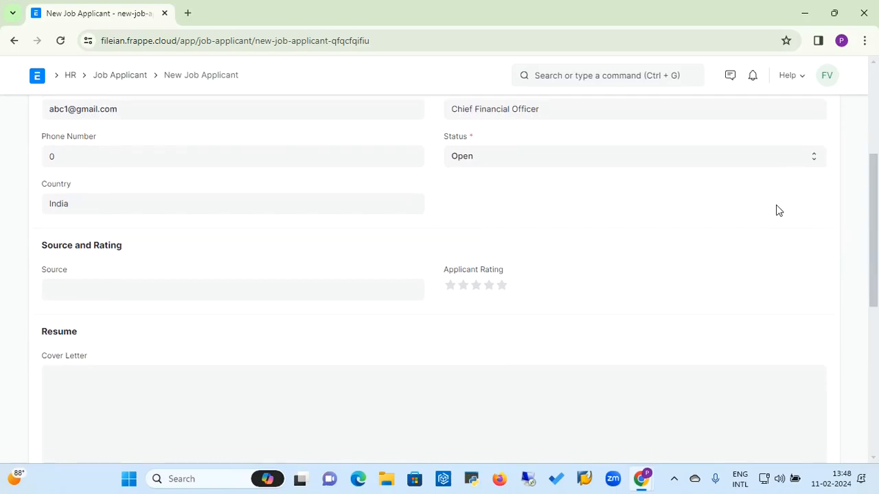
scroll(778, 211, "down", 1)
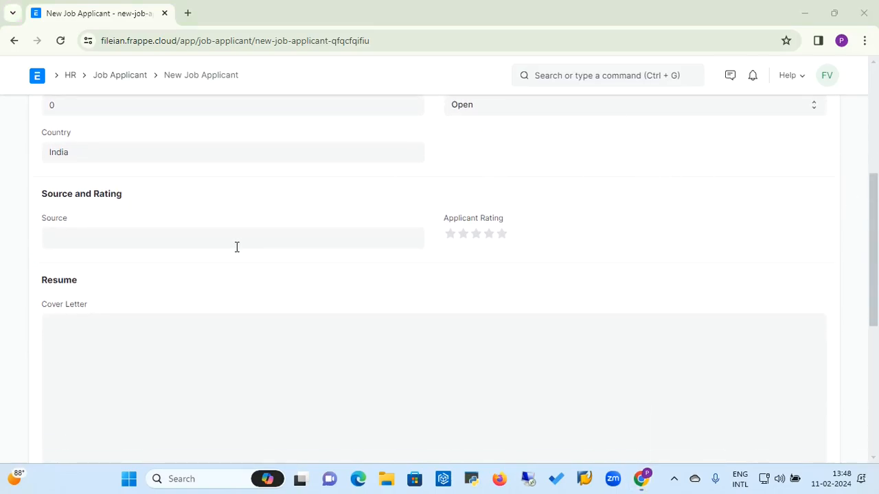
Step: Set the applicant source to Walk In and the rating to 4.5 stars
left_click(152, 236)
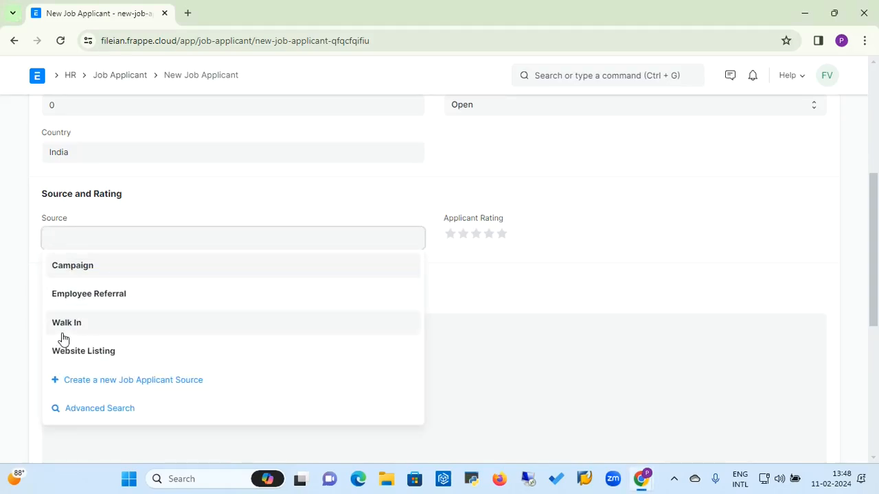
left_click(67, 325)
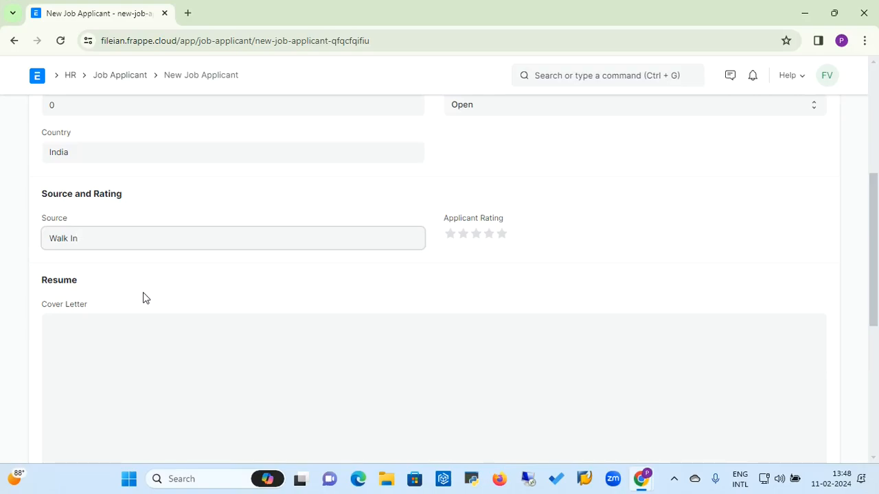
left_click(500, 243)
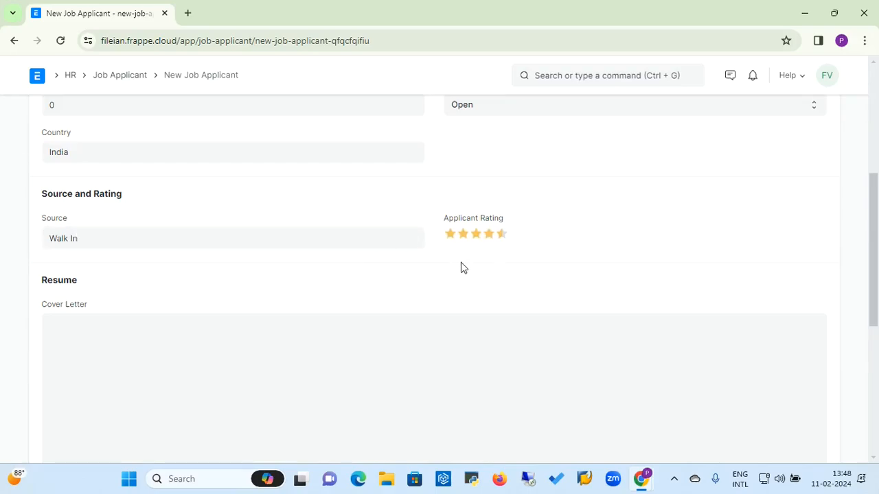
left_click(135, 347)
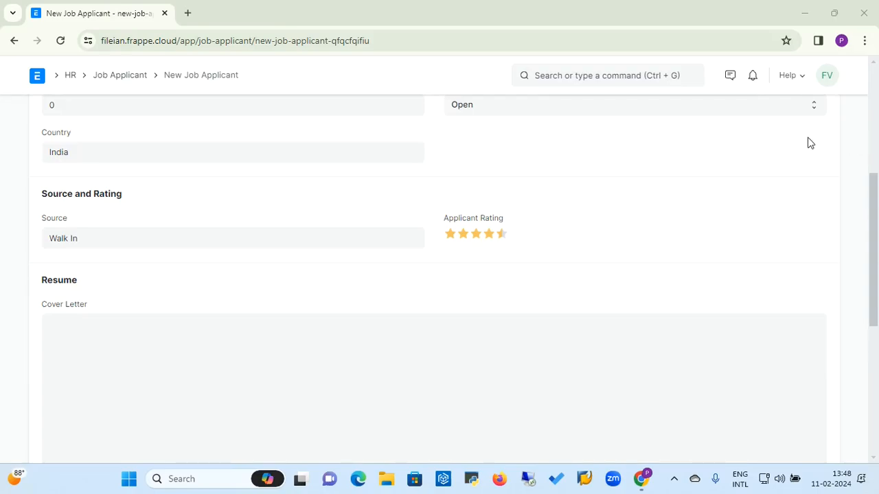
left_click(750, 163)
scroll(750, 163, "up", 2)
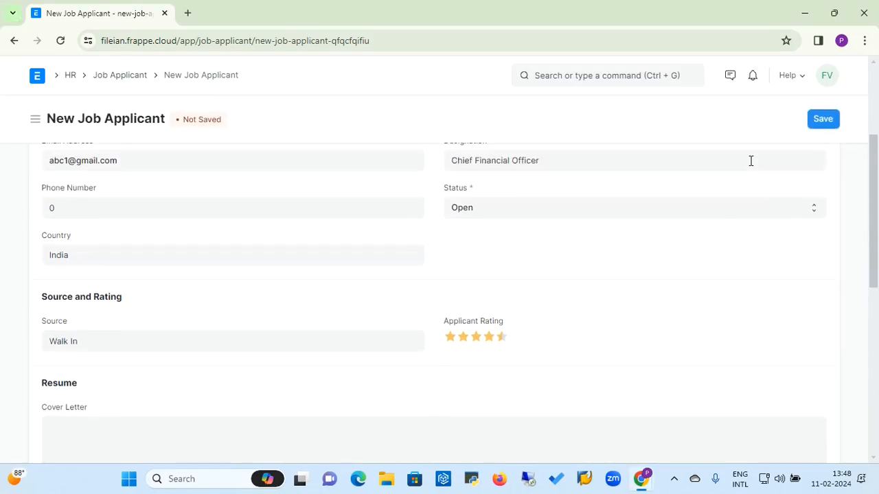
Step: Upload '15.2.A - HRMS (Human Resource) Module-1.pdf' from the computer as the applicant's resume
left_click(821, 121)
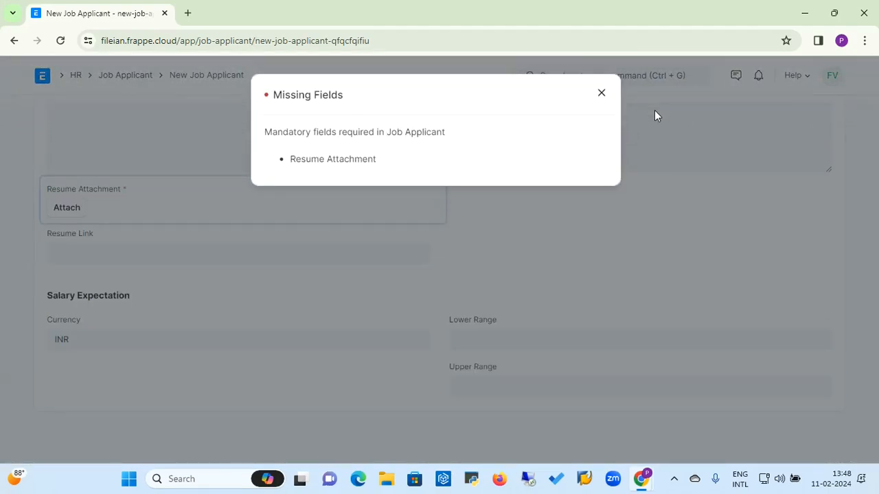
left_click(604, 96)
left_click(60, 212)
left_click(366, 212)
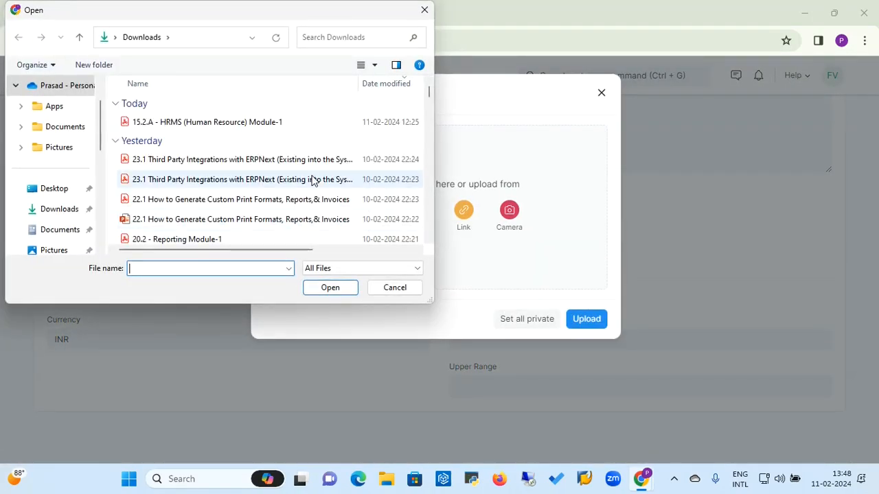
double_click(231, 125)
left_click(596, 220)
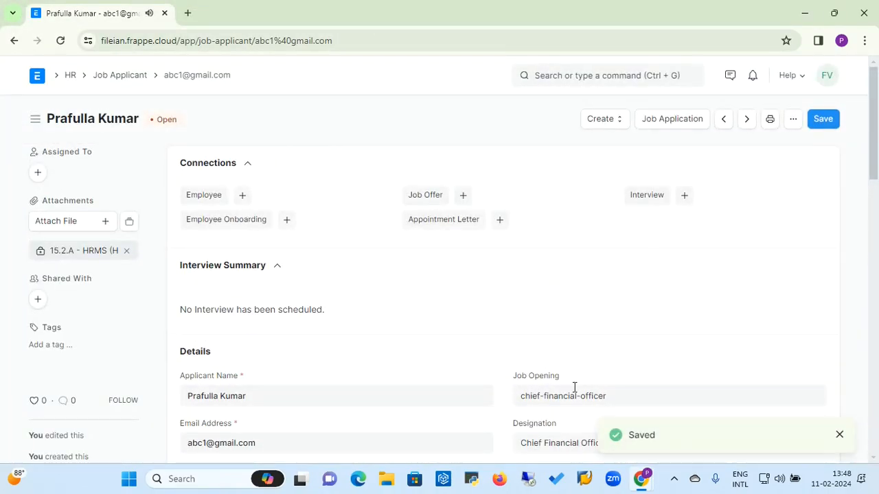
Step: Save the applicant record and confirm it stays Open with no pending changes
left_click(838, 437)
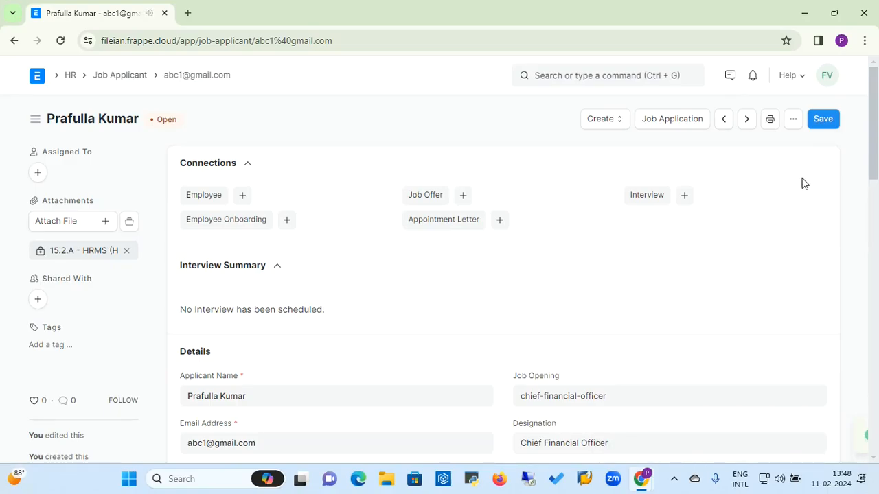
left_click(823, 128)
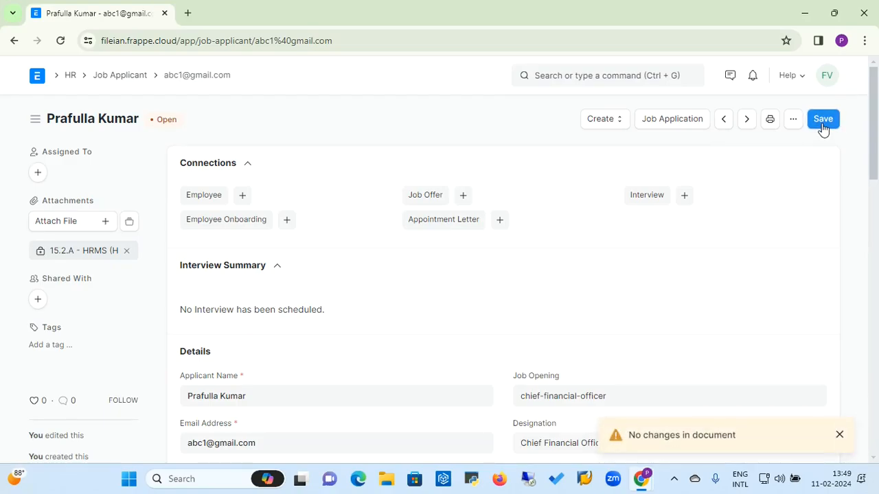
left_click(841, 436)
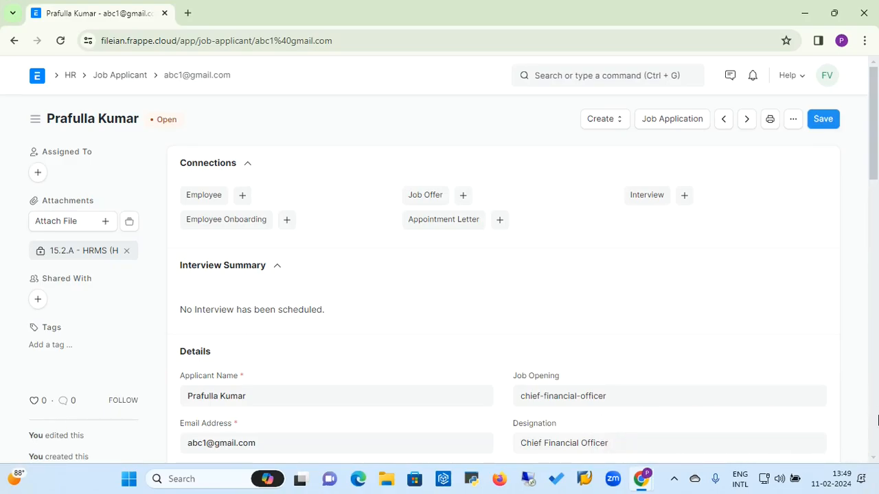
scroll(873, 440, "down", 15)
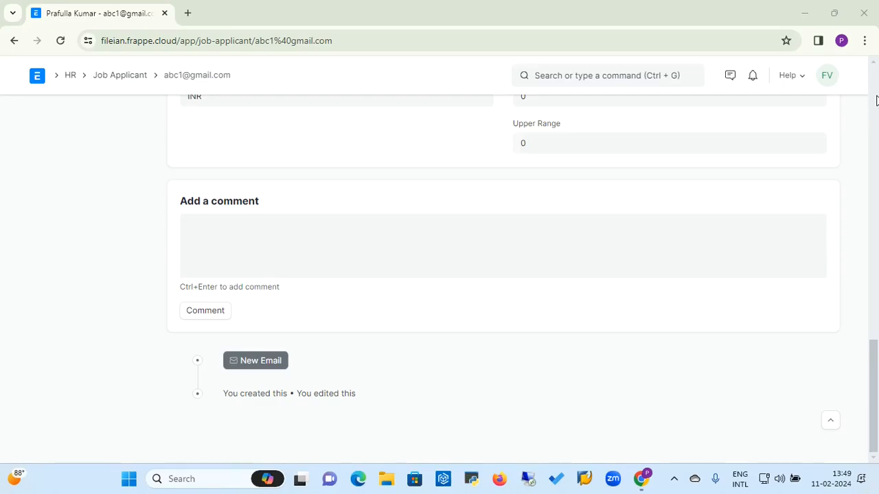
scroll(876, 101, "up", 15)
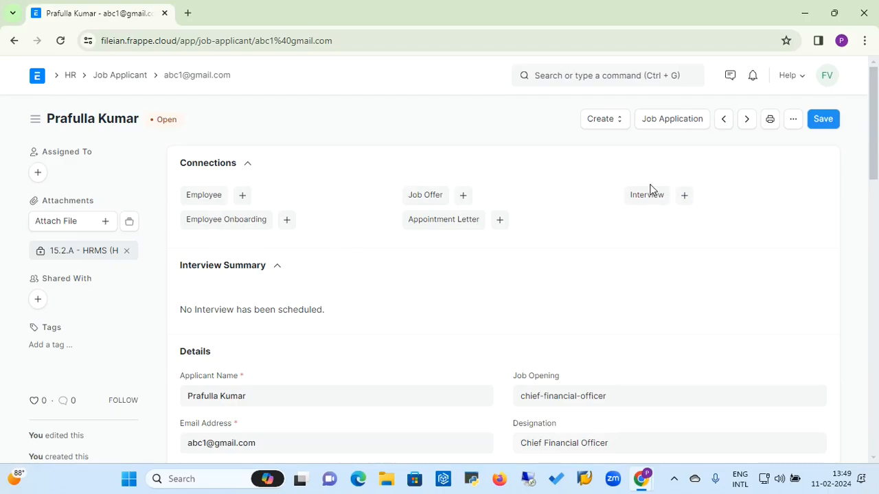
Step: Reopen the applicant, start a linked interview, and set its round to Technical Round
left_click(127, 77)
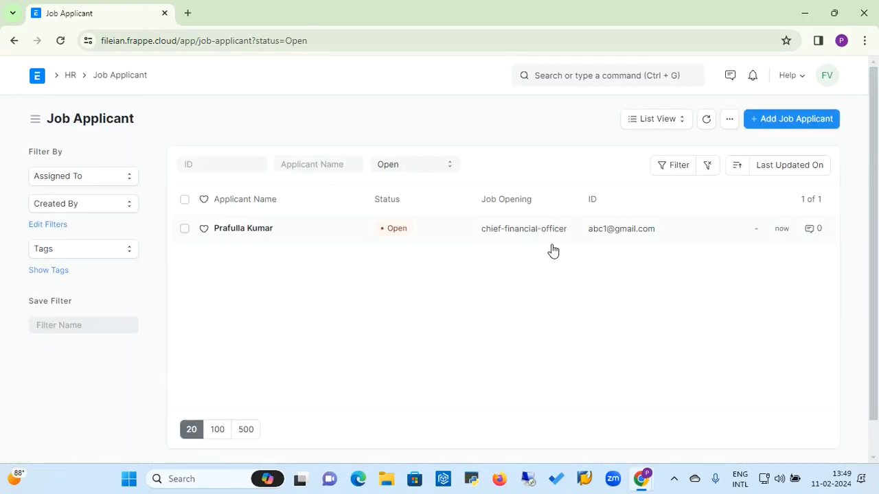
left_click(255, 229)
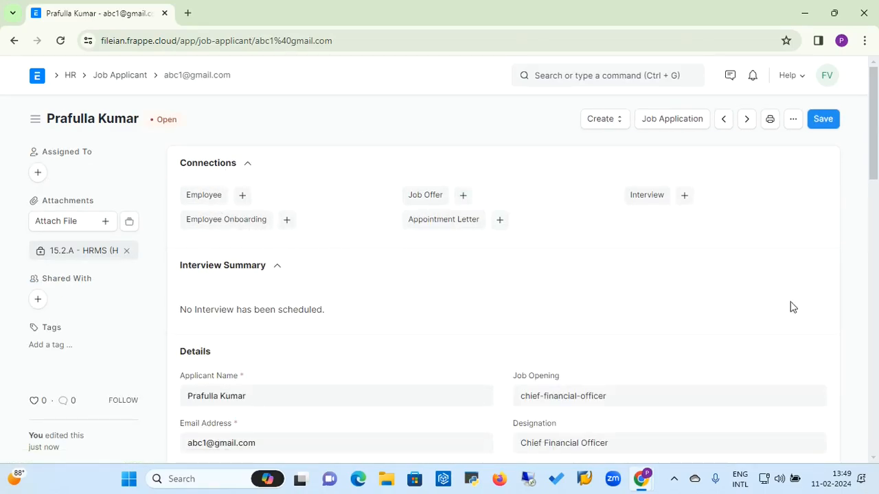
left_click(686, 197)
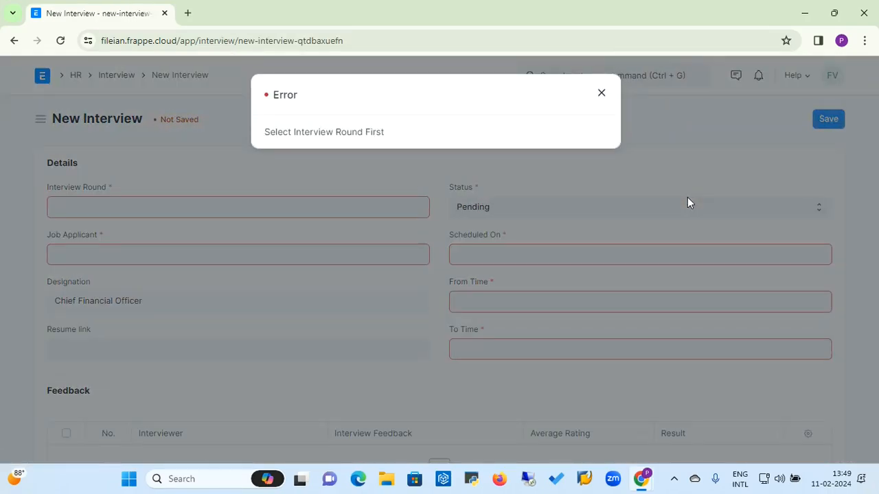
left_click(601, 94)
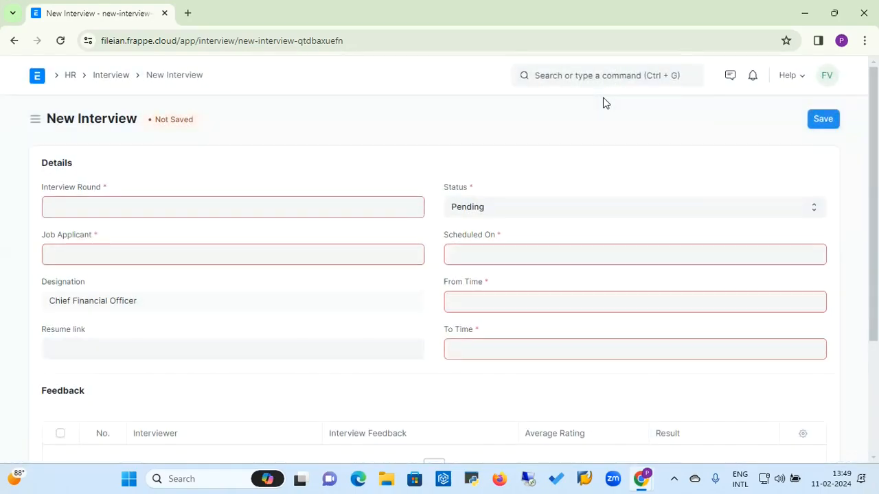
left_click(324, 209)
left_click(97, 233)
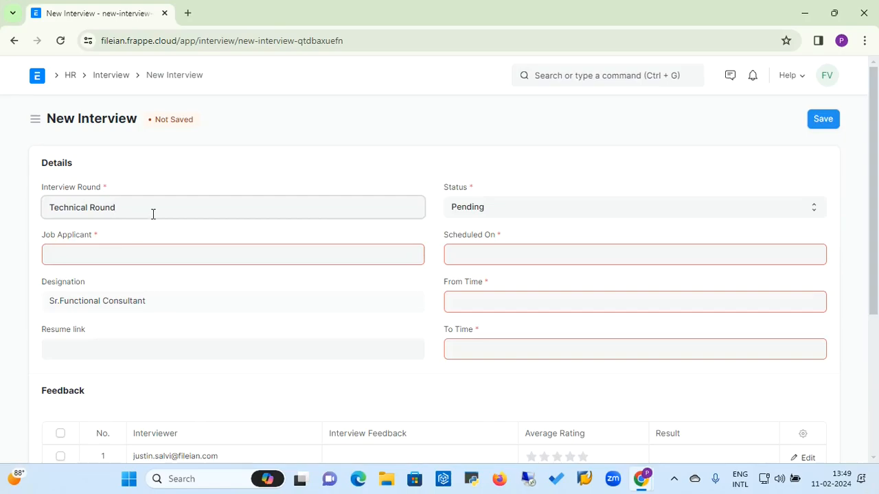
key("BackSpace")
key("BackSpace")
key("BackSpace")
key("BackSpace")
key("BackSpace")
key("BackSpace")
key("BackSpace")
key("BackSpace")
key("BackSpace")
key("BackSpace")
key("BackSpace")
key("BackSpace")
key("BackSpace")
key("BackSpace")
key("BackSpace")
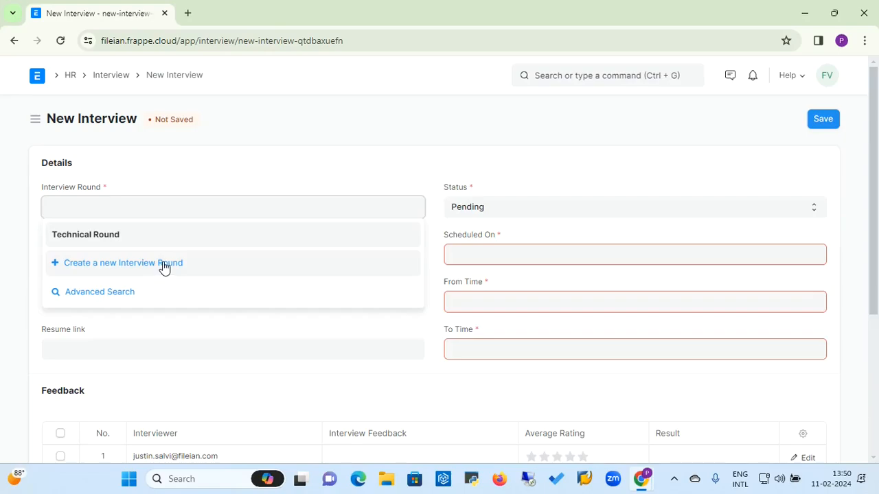
left_click(110, 236)
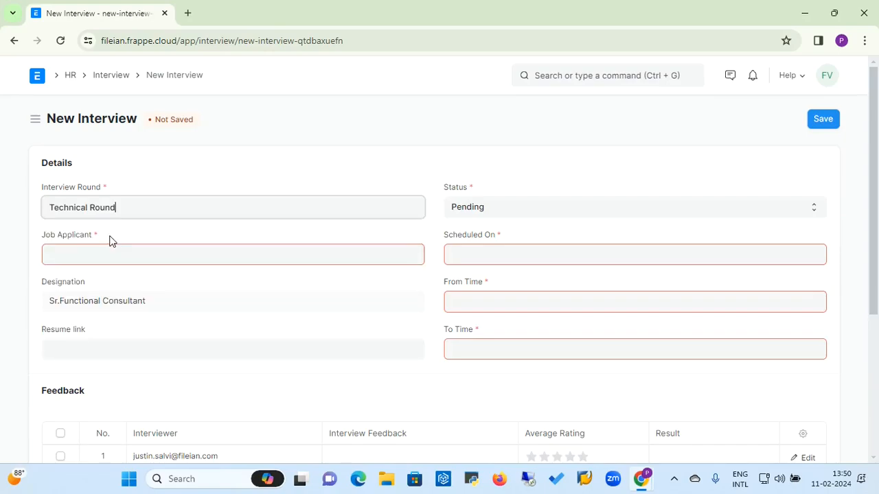
left_click(353, 258)
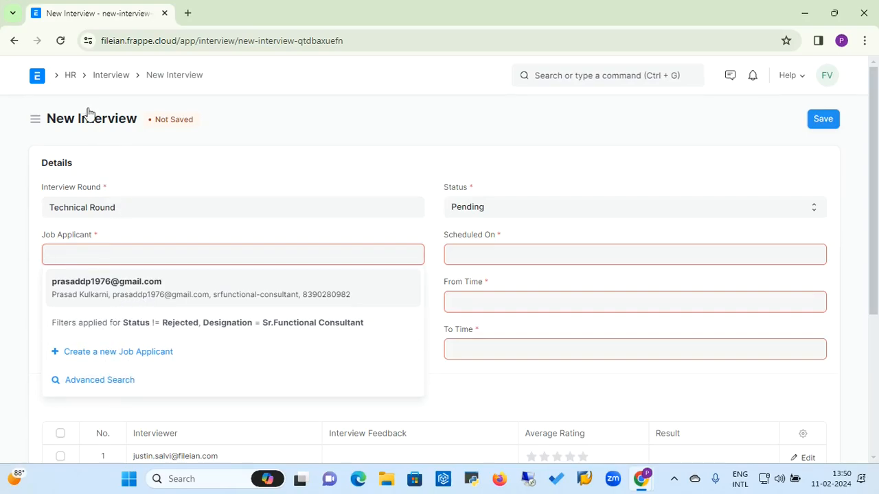
Step: Go from the HR workspace to the job applicant's record and start a new interview
left_click(69, 77)
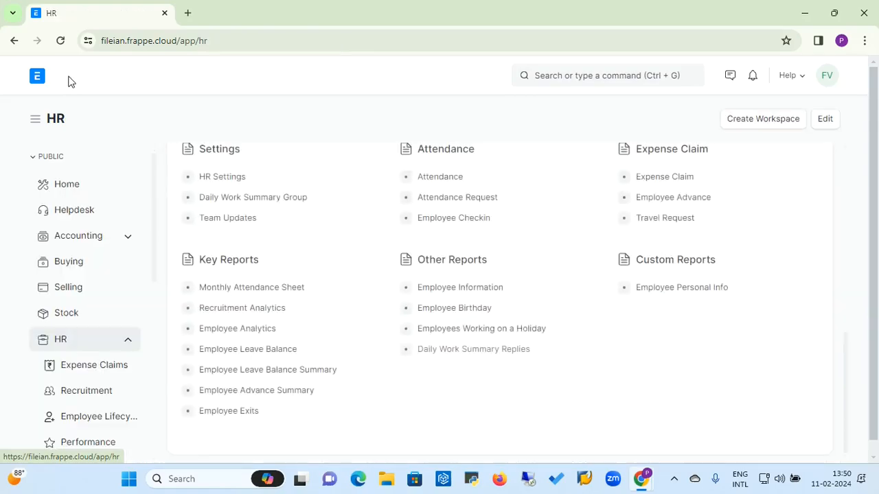
left_click(87, 396)
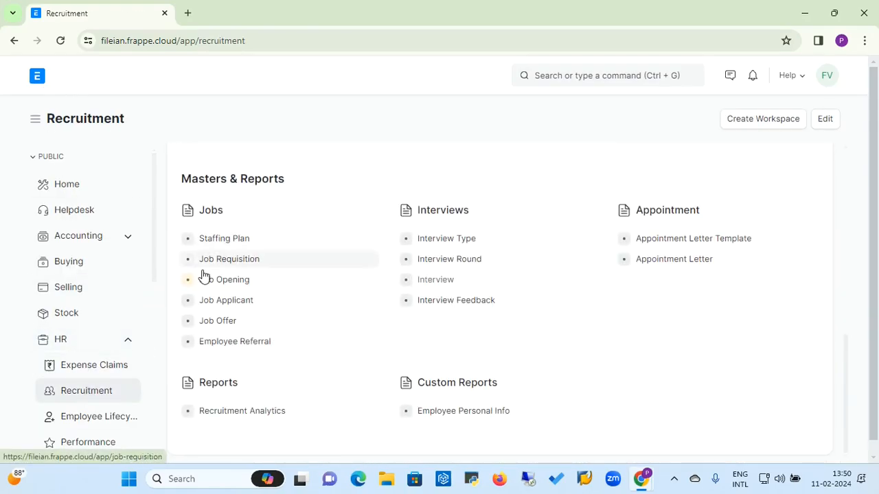
left_click(231, 305)
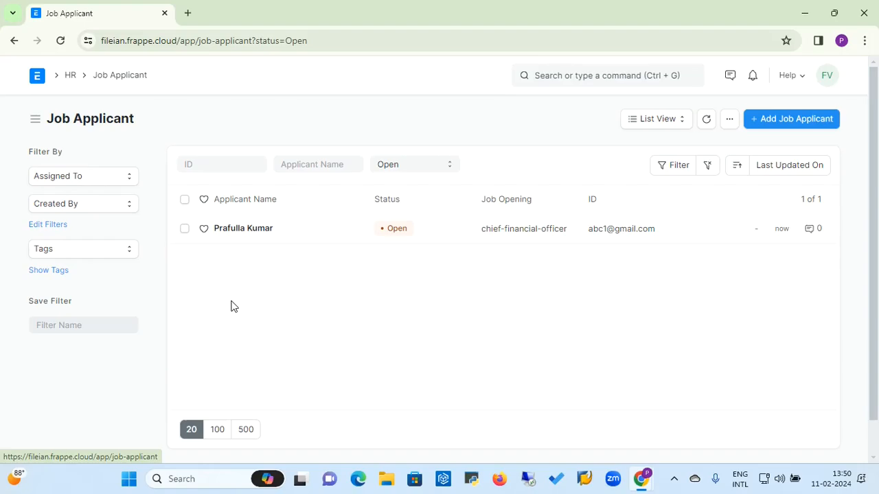
left_click(259, 229)
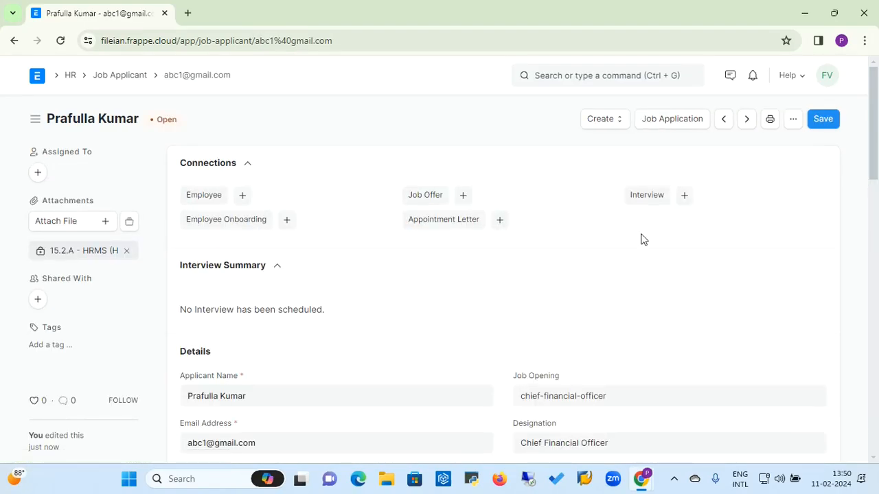
left_click(682, 199)
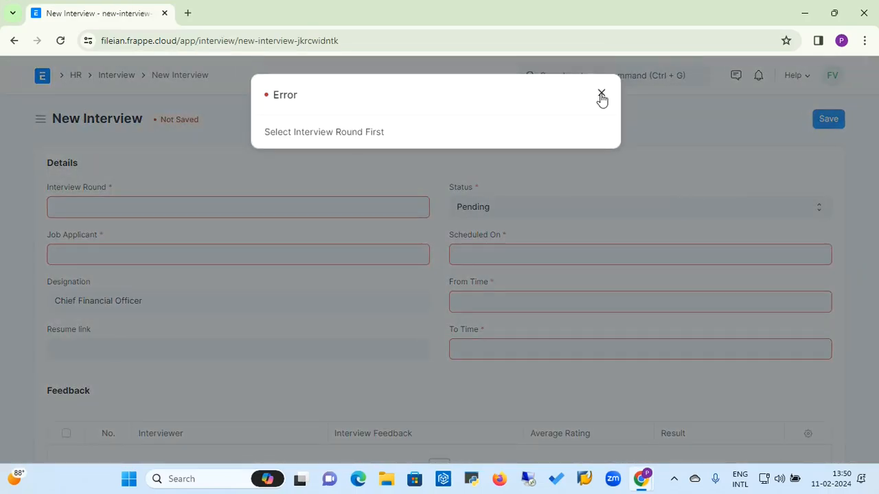
Step: Set the interview round to Technical Round, leaving the job applicant unchosen
left_click(597, 93)
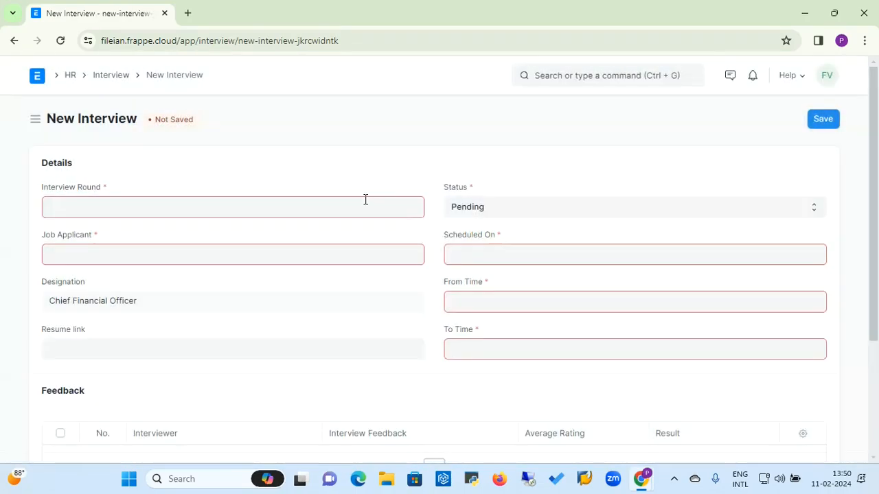
left_click(313, 212)
left_click(131, 237)
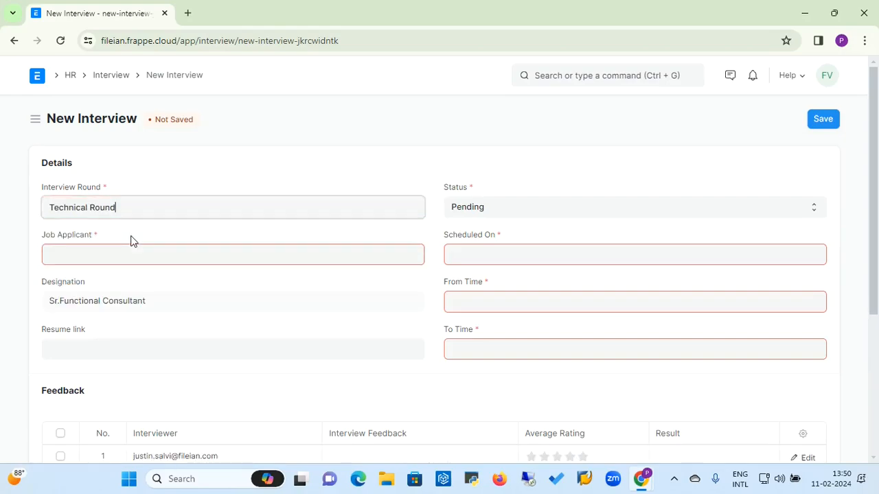
left_click(126, 253)
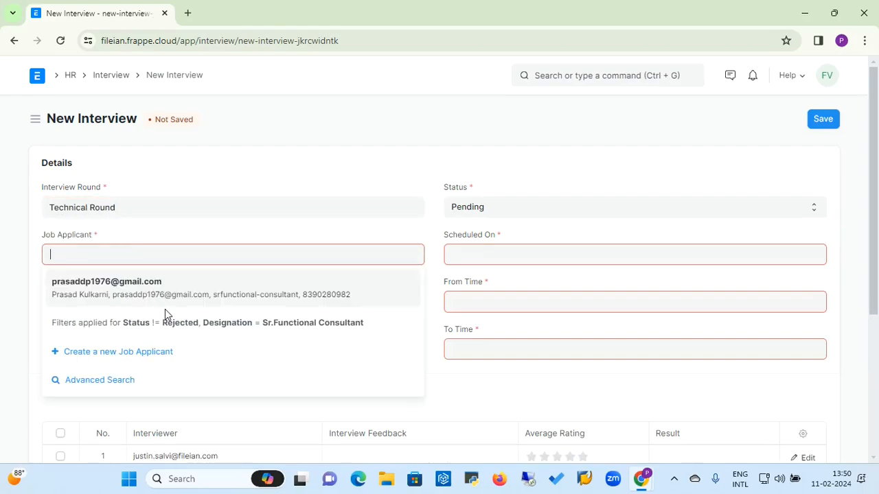
left_click(182, 233)
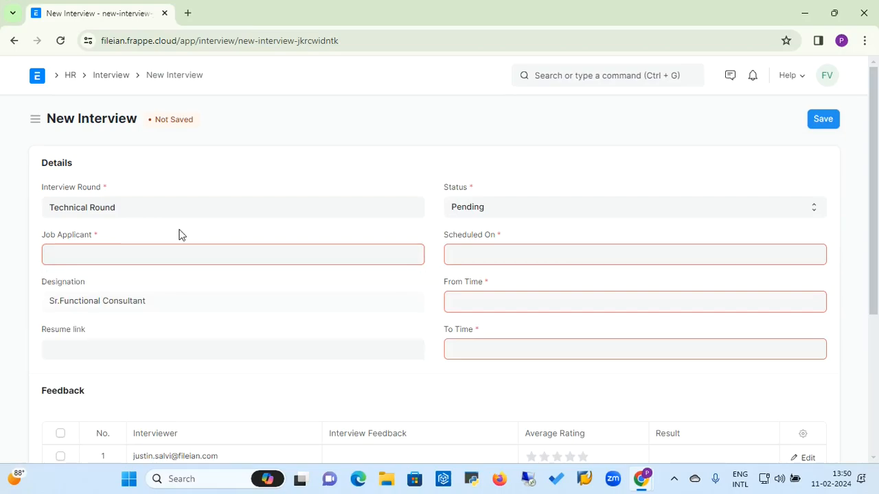
triple_click(153, 308)
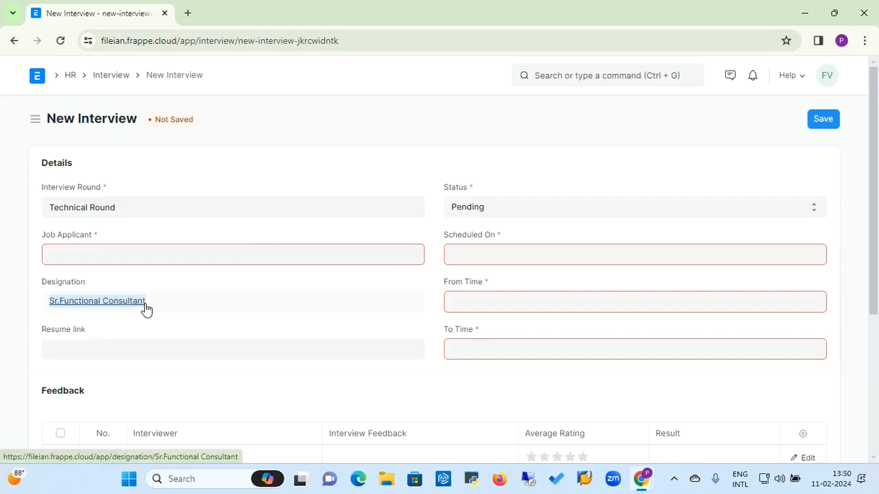
Step: Open the Sr.Functional Consultant designation record, then browse the full Designation list
left_click(144, 307)
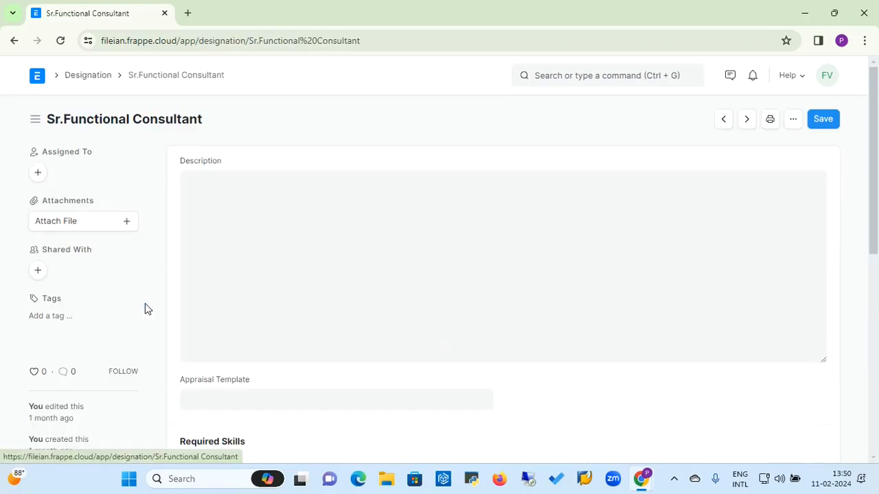
left_click(78, 75)
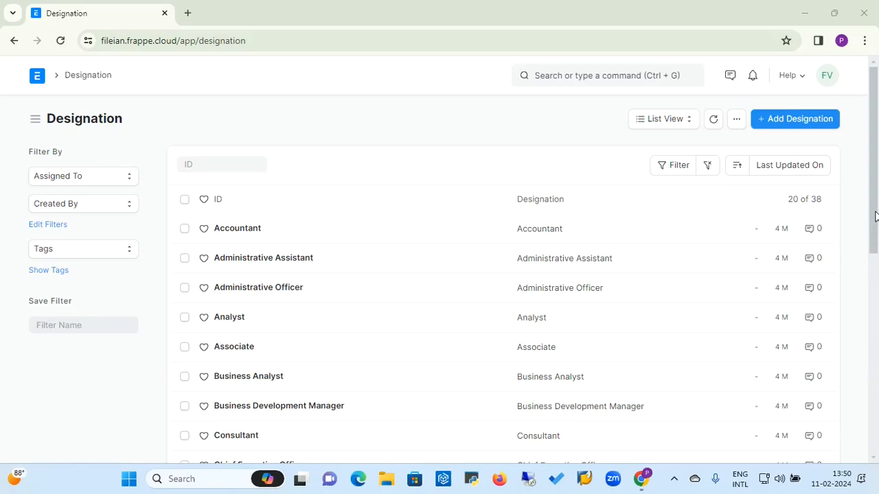
left_click(582, 164)
key("Down")
key("Down")
key("Down")
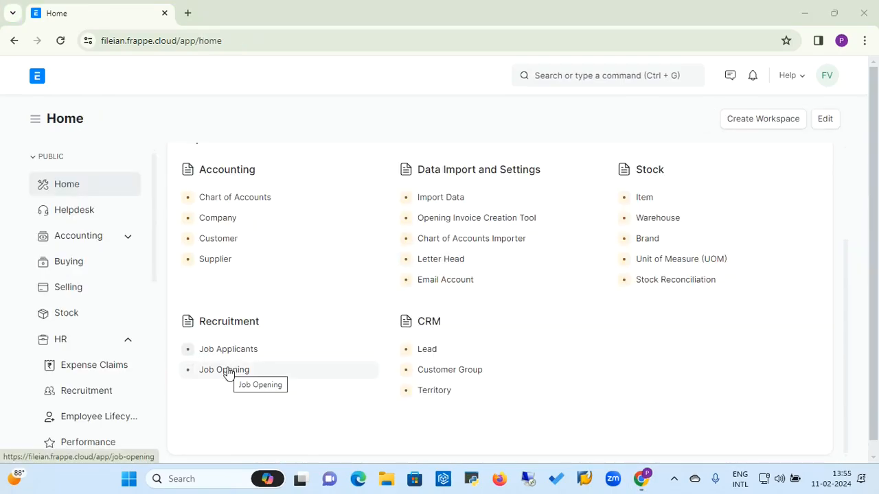
Step: Open the Chief Financial Officer applicant's record and begin a new interview from it
left_click(231, 351)
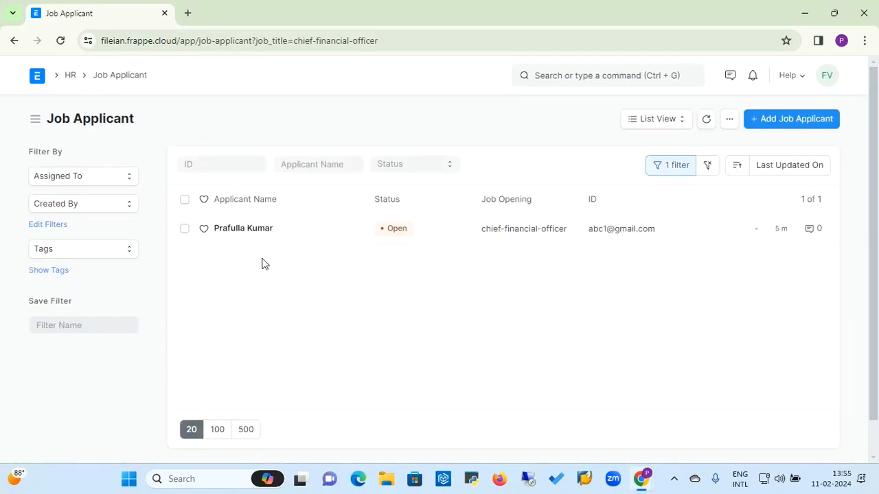
left_click(253, 233)
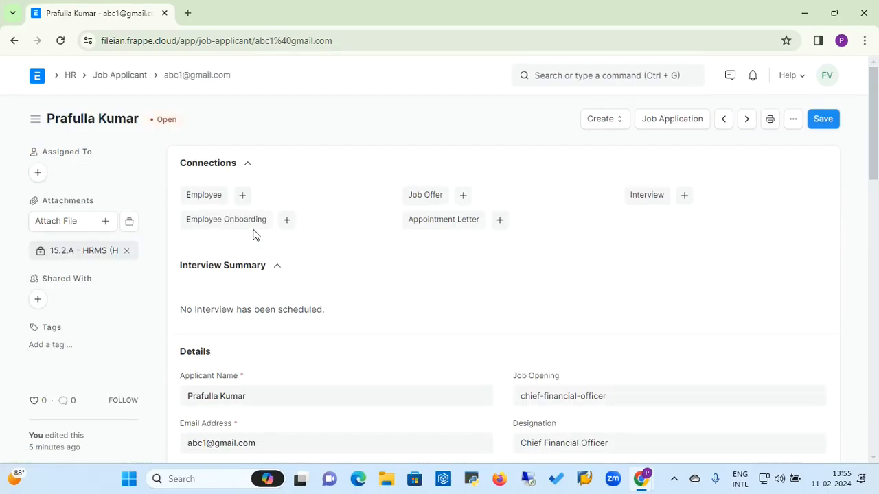
left_click(686, 205)
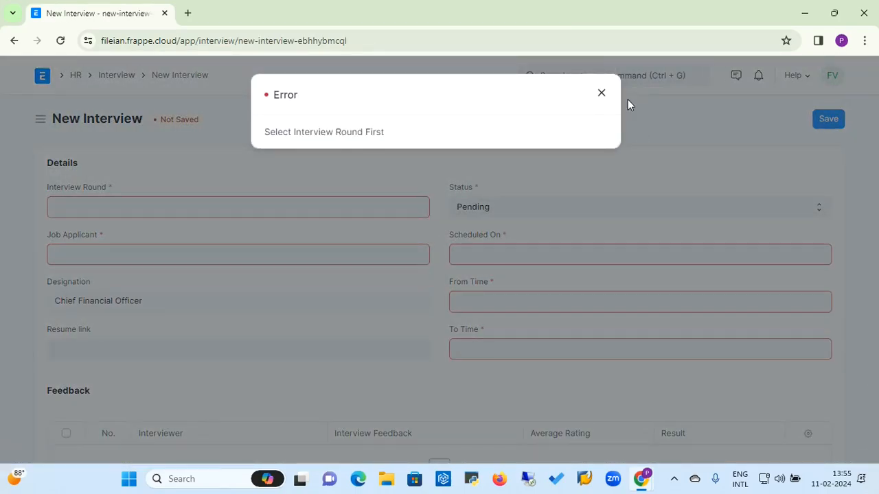
left_click(601, 94)
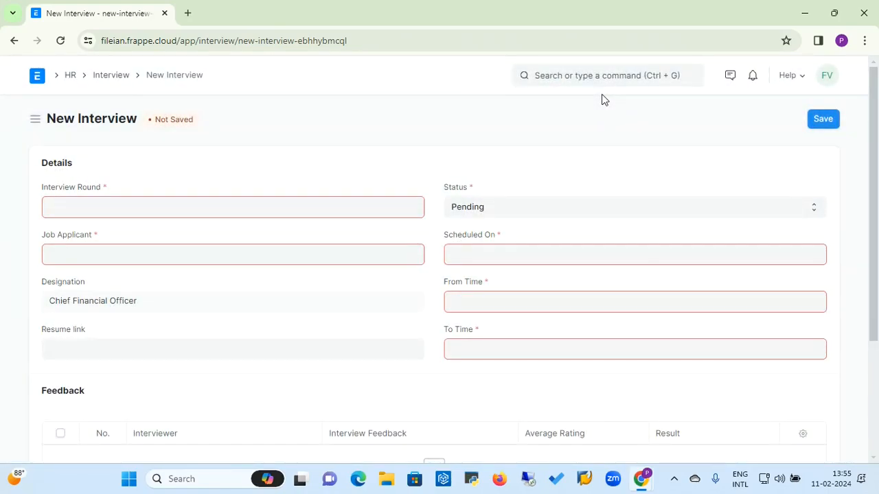
Step: Set the interview round to Face to Face and the job applicant to the CFO applicant
left_click(341, 208)
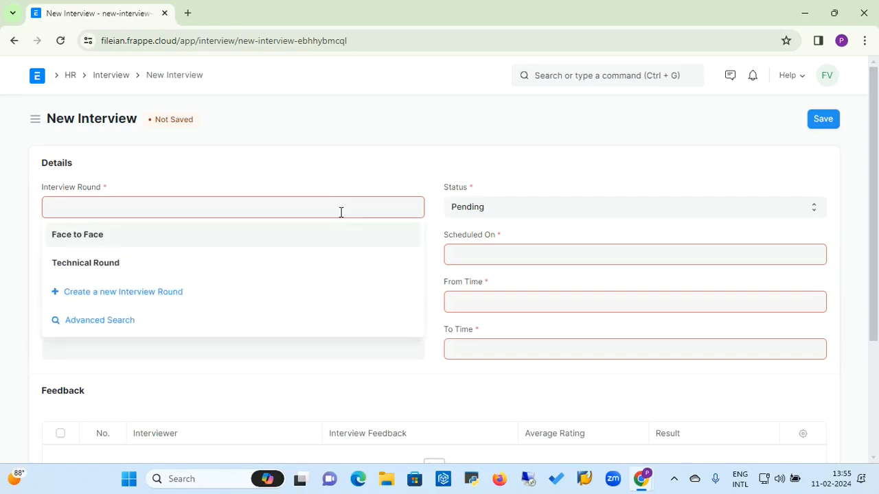
left_click(101, 241)
left_click(107, 255)
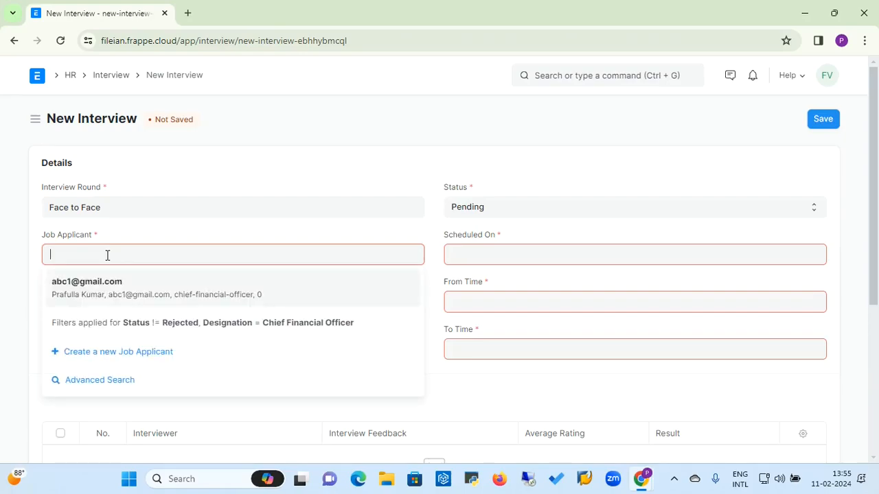
left_click(96, 288)
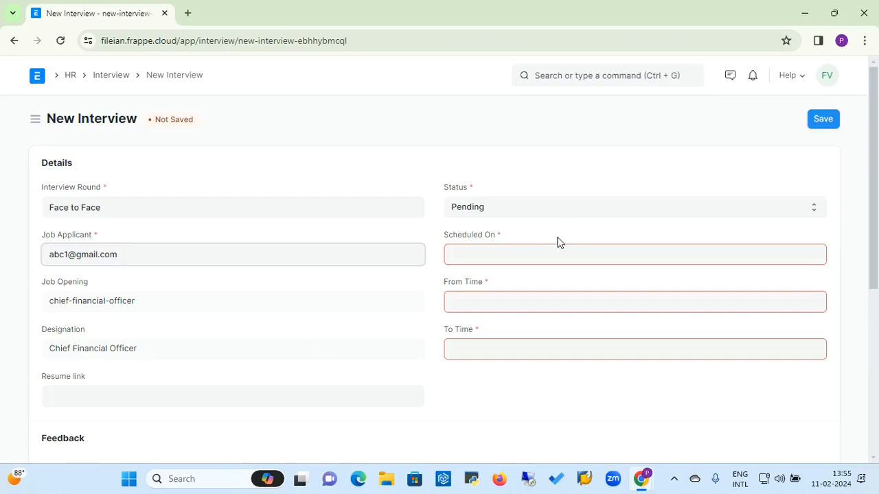
Step: Schedule the interview on 12-02-2024 from 13:55:50 to 15:56:00
left_click(544, 254)
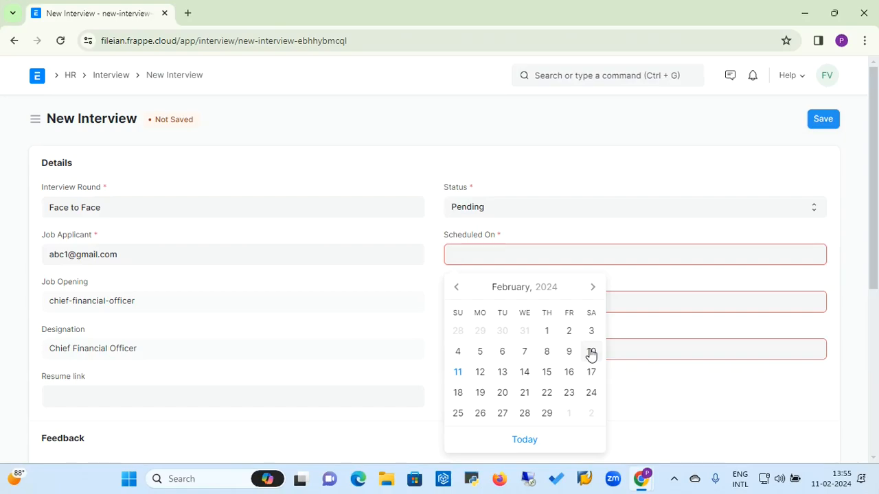
left_click(482, 374)
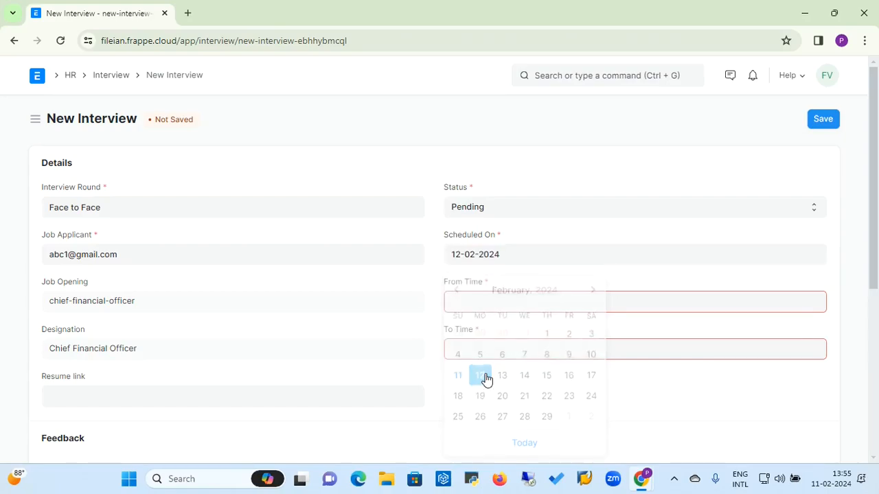
left_click(506, 307)
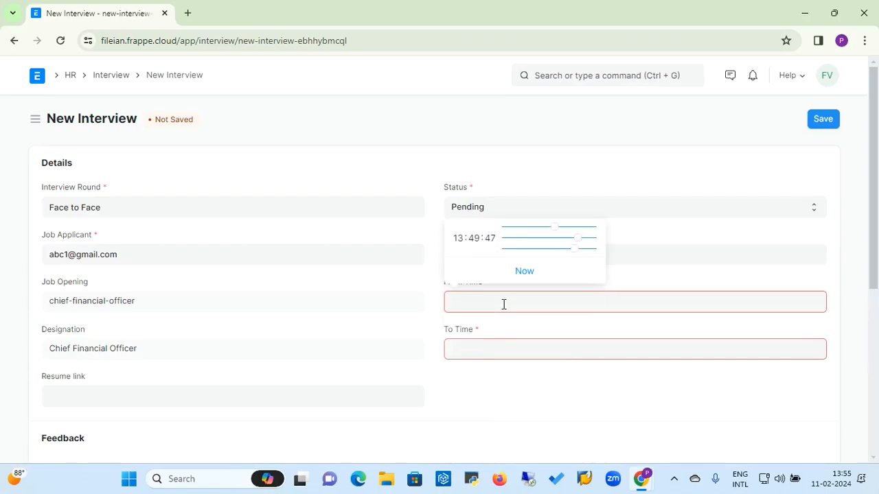
left_click(525, 272)
left_click(490, 344)
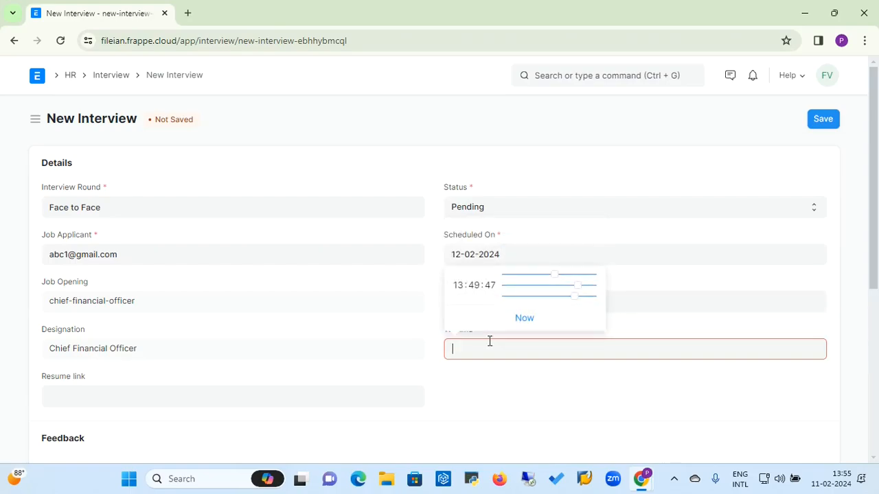
left_click_drag(558, 281, 565, 282)
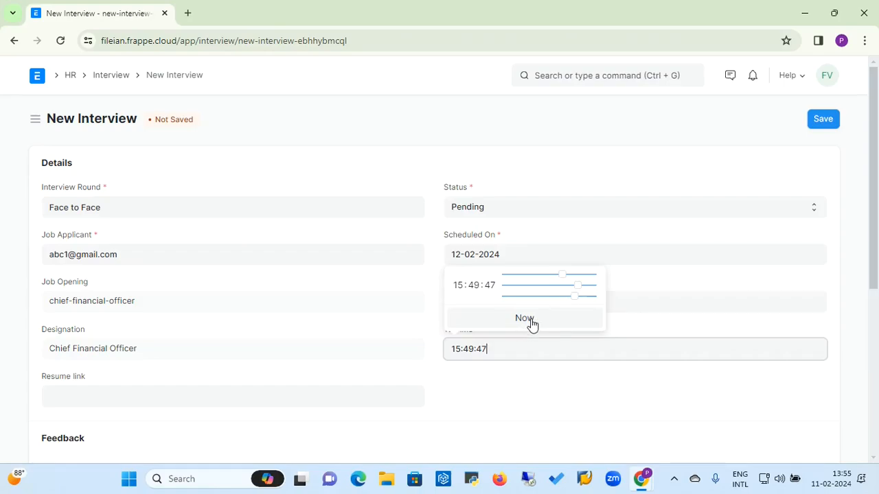
left_click(528, 321)
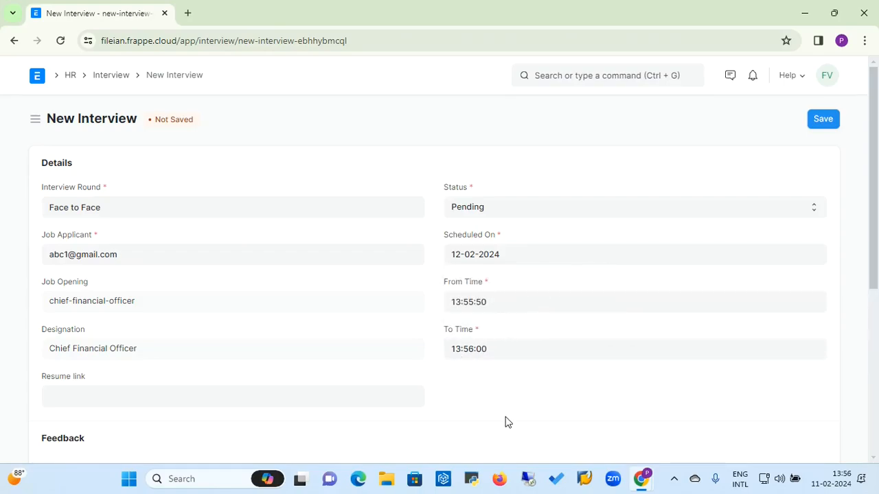
left_click(470, 351)
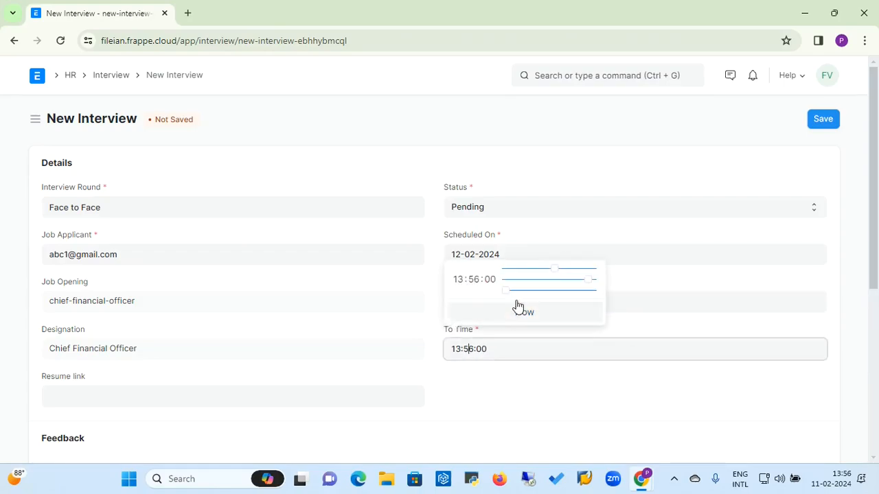
left_click_drag(555, 270, 562, 274)
left_click(460, 386)
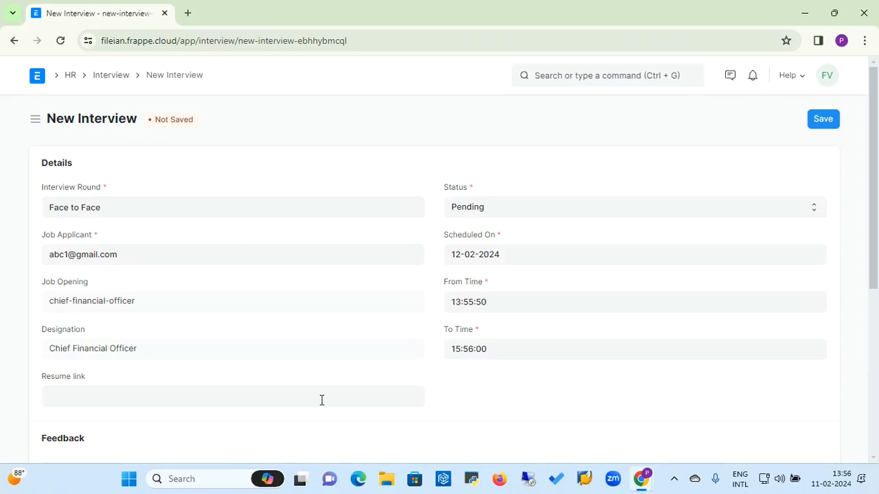
left_click(281, 405)
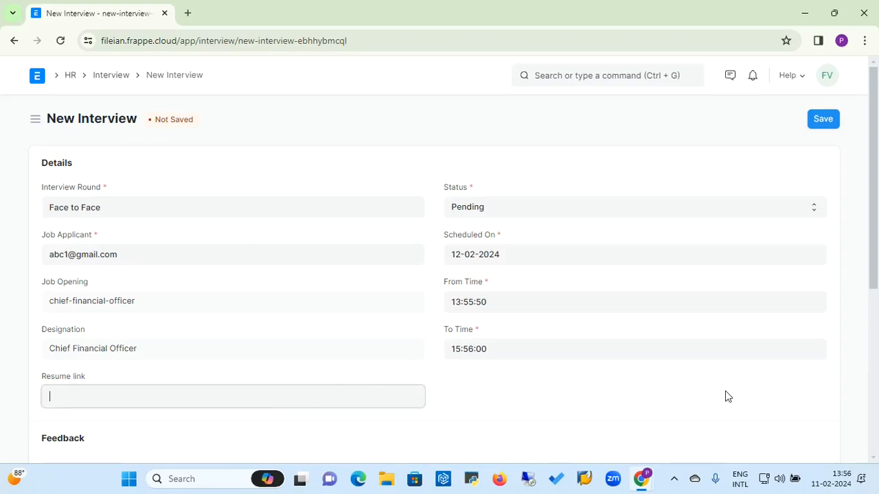
left_click(874, 402)
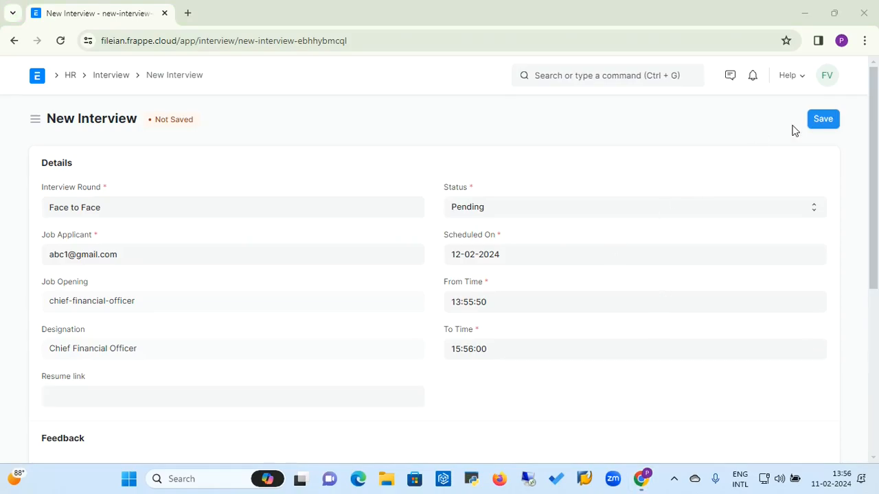
left_click(820, 120)
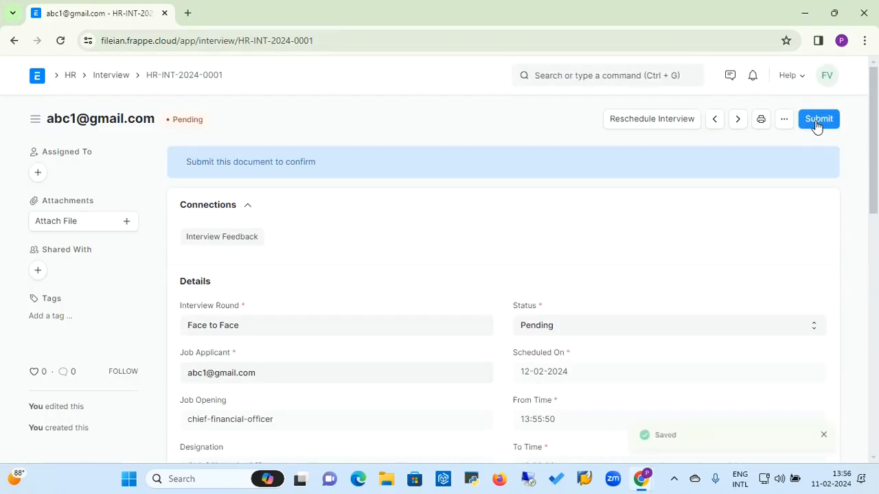
left_click(818, 119)
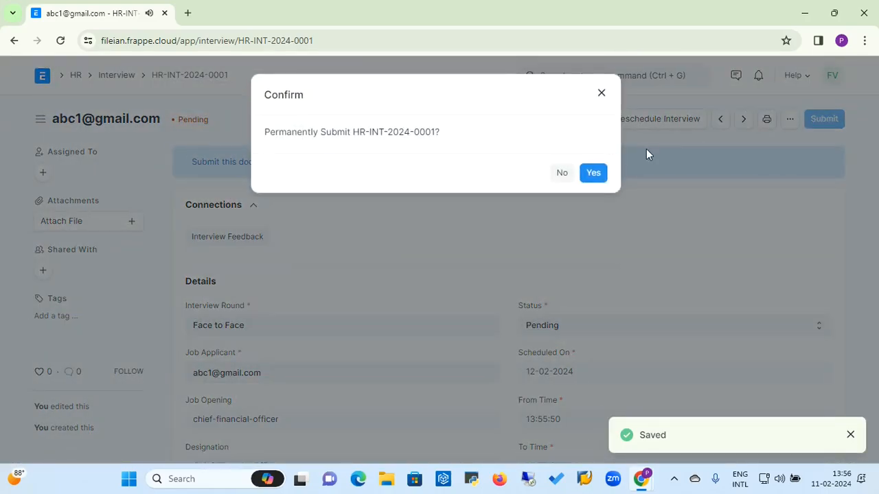
left_click(593, 175)
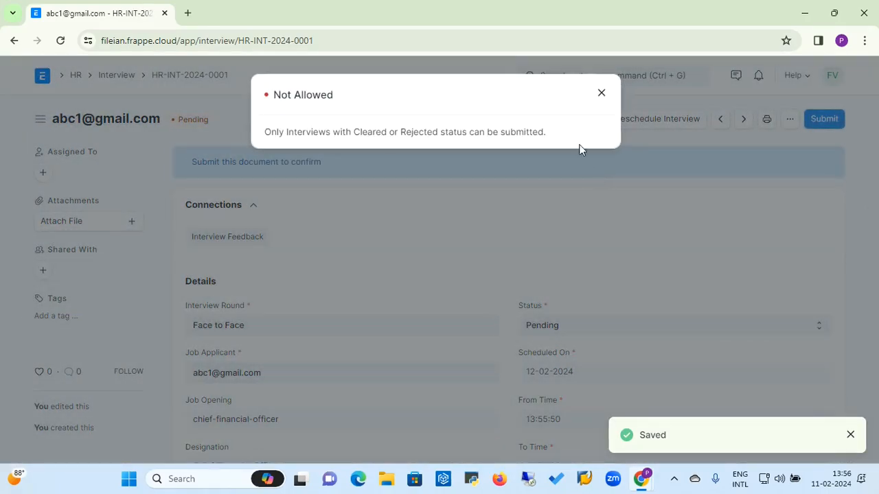
left_click(602, 93)
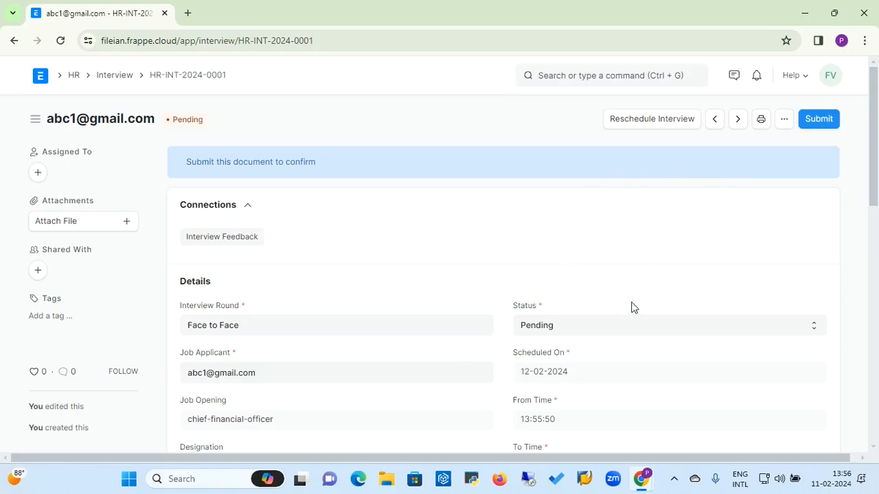
left_click(567, 332)
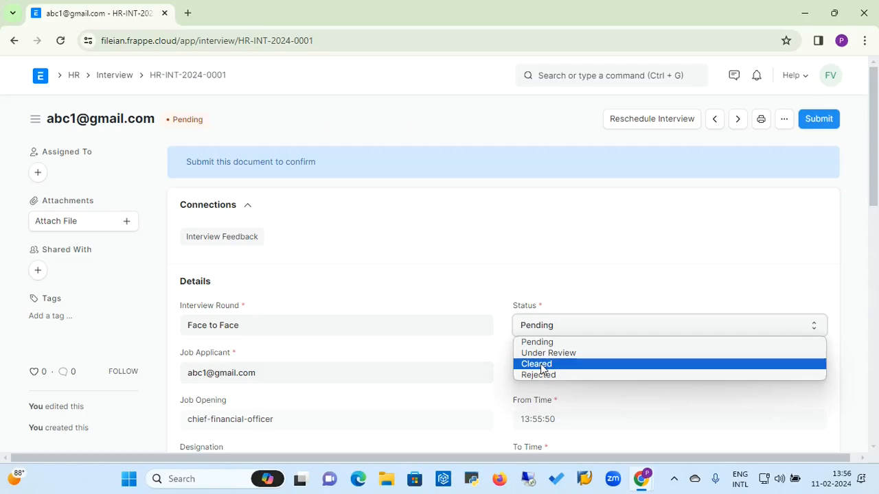
left_click(497, 305)
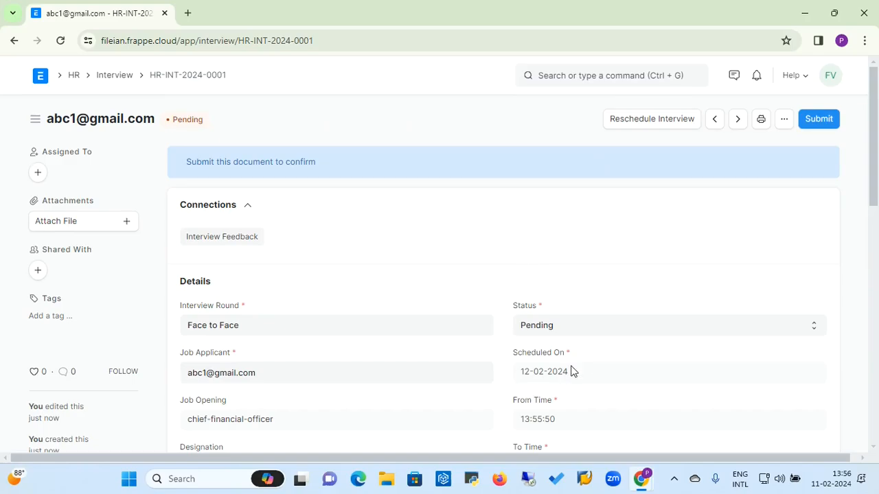
Step: Reschedule HR-INT-2024-0001 to 11-02-2024, 13:57:07 to 15:56:59, and dismiss the confirmation
left_click(660, 118)
left_click(382, 150)
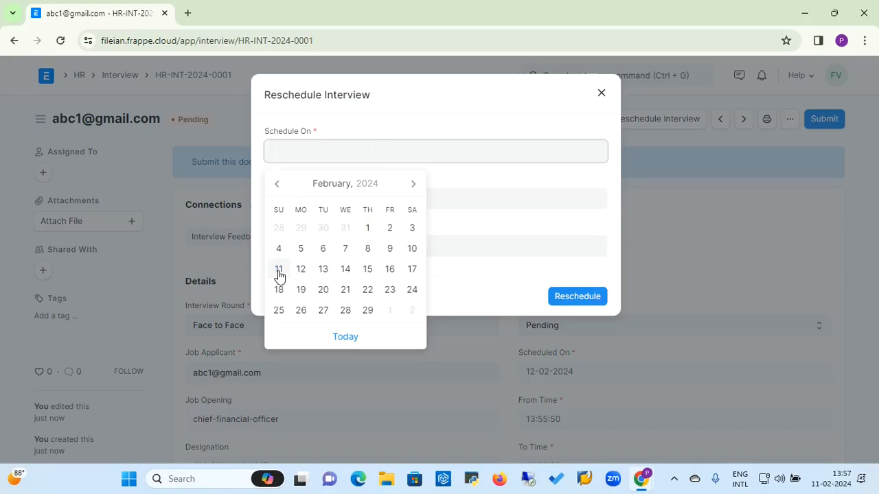
left_click(279, 270)
left_click(337, 202)
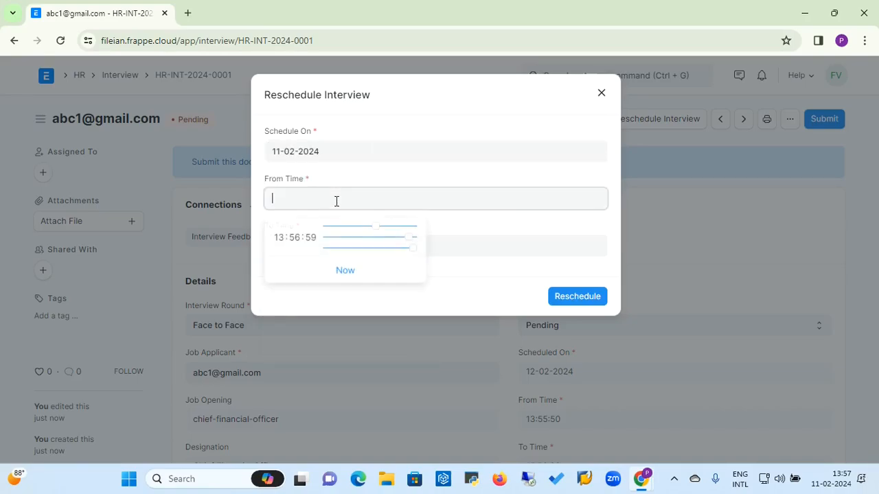
left_click(343, 269)
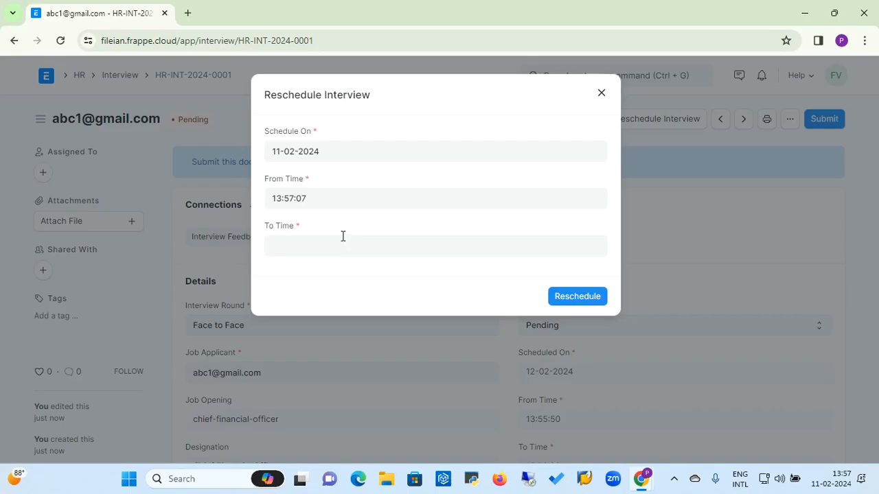
left_click(342, 236)
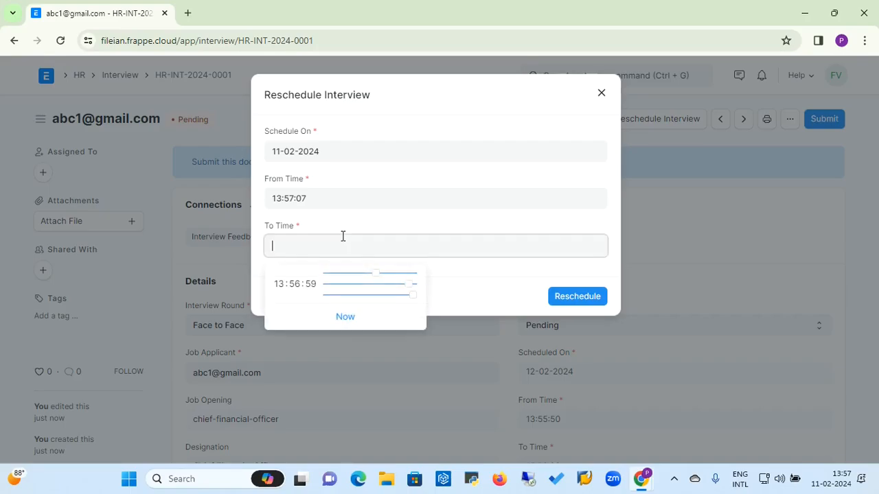
left_click(377, 274)
mouse_move(378, 279)
left_mouse_down()
mouse_move(392, 282)
mouse_move(385, 281)
left_mouse_up()
left_click(551, 271)
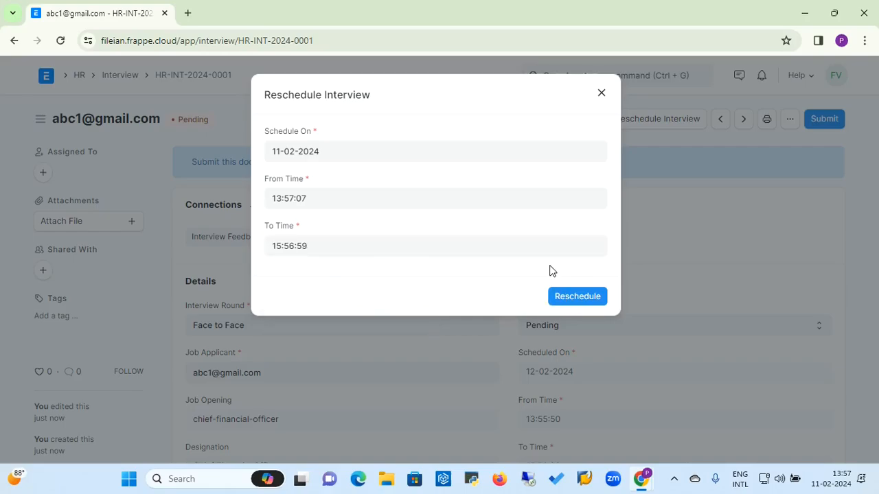
left_click(564, 302)
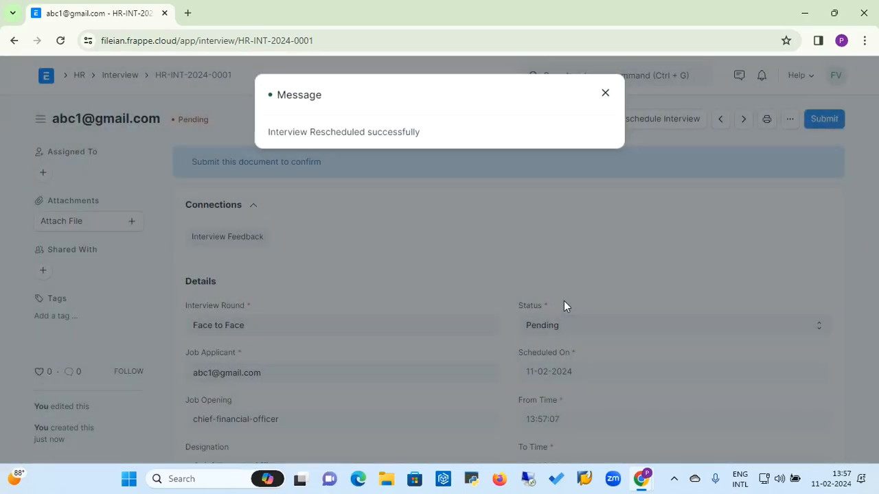
left_click(605, 93)
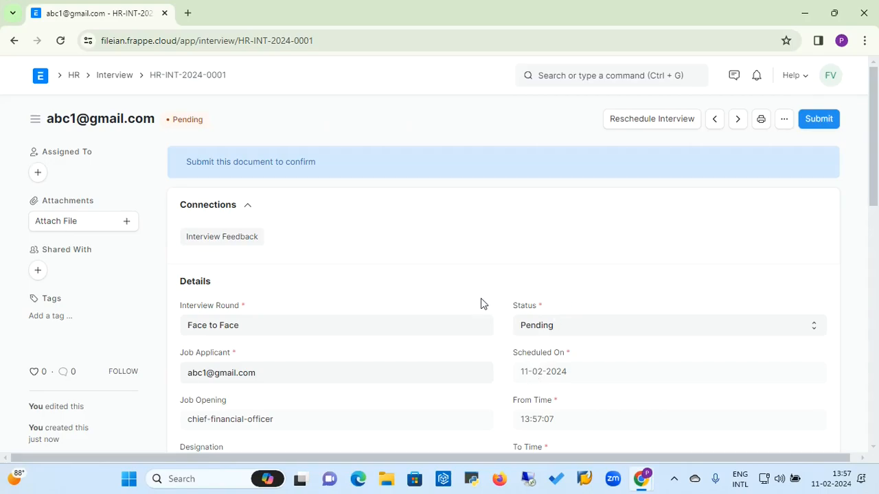
Step: Draft interview feedback with result Cleared and a five-star Financial Knowledge rating, and try saving
left_click(244, 242)
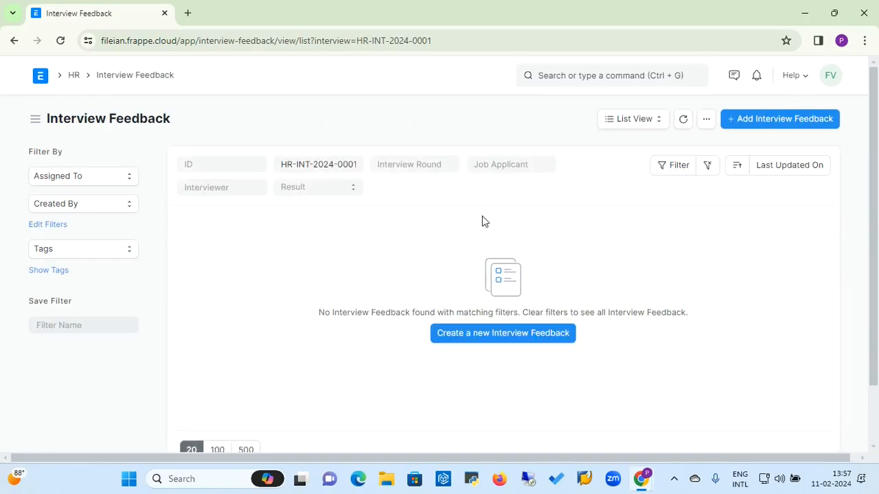
left_click(780, 121)
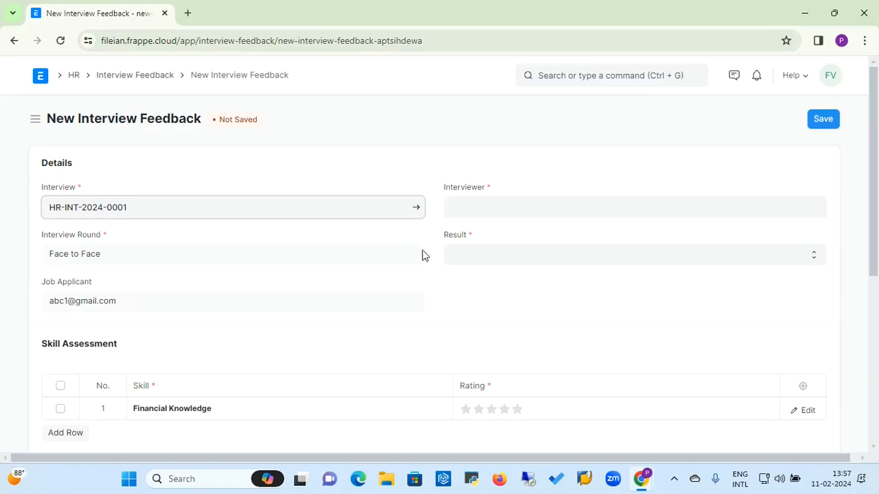
left_click(492, 217)
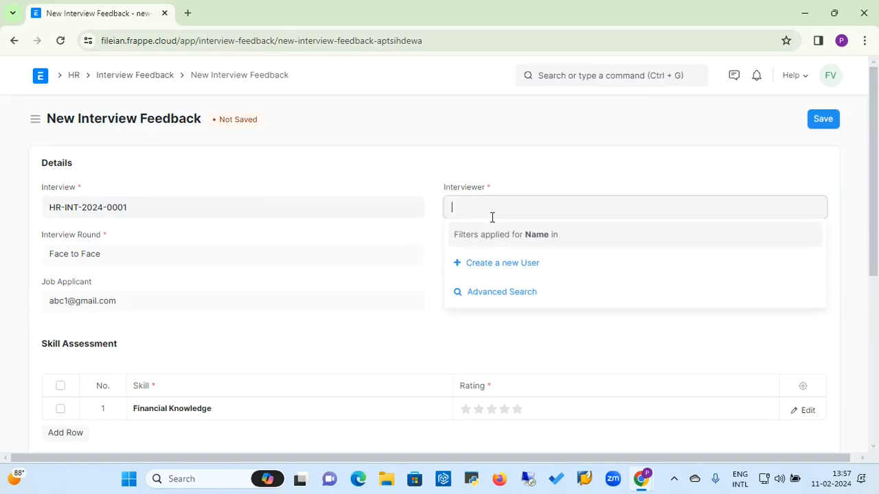
left_click(491, 267)
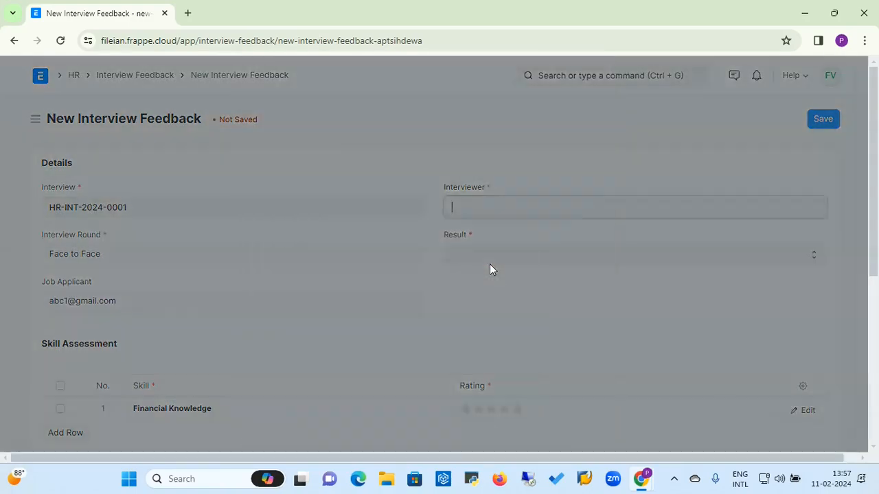
type("i")
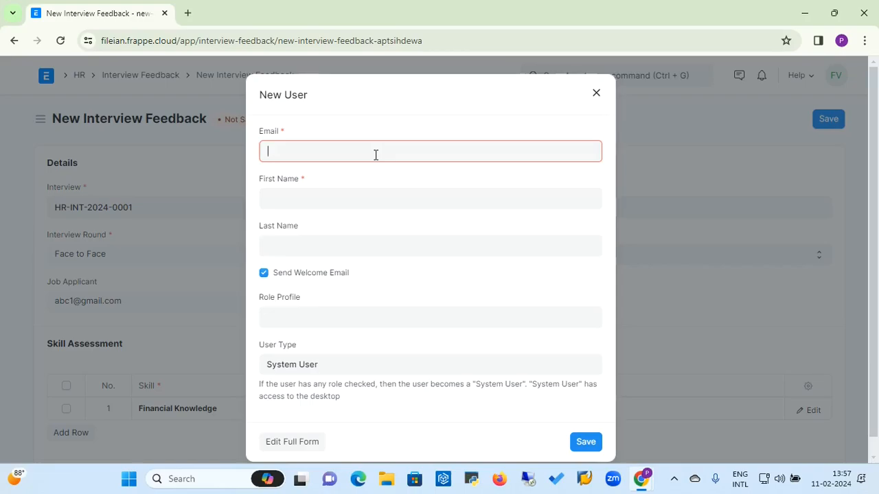
type("J")
left_click(849, 199)
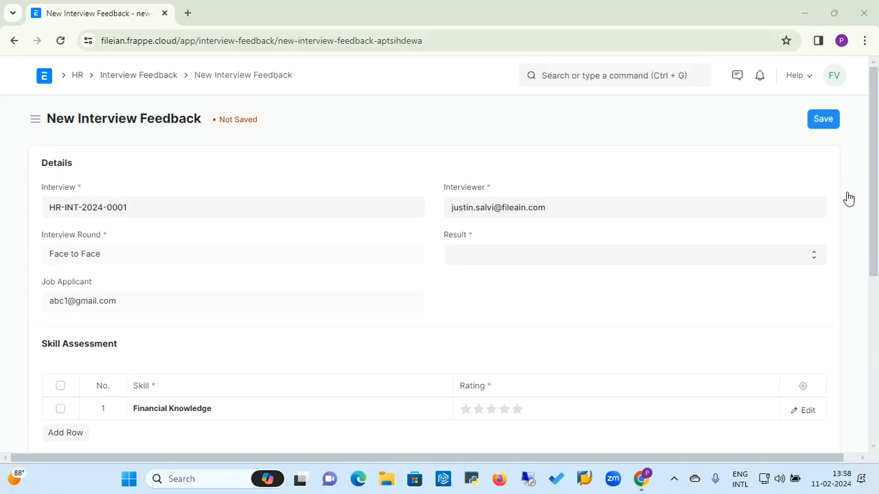
left_click(471, 257)
left_click(470, 282)
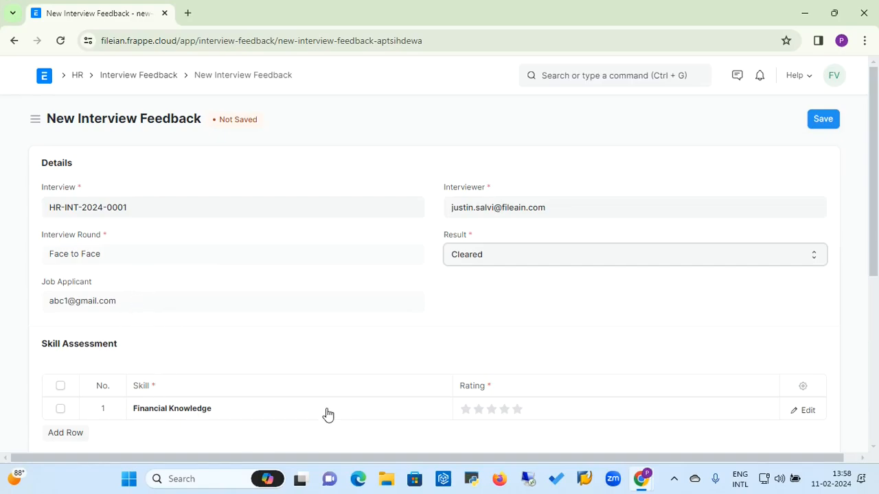
left_click(519, 415)
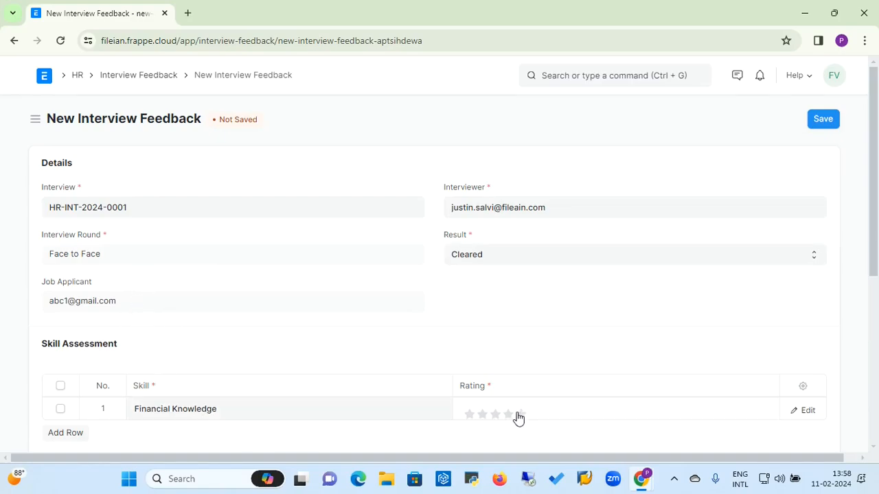
left_click(522, 417)
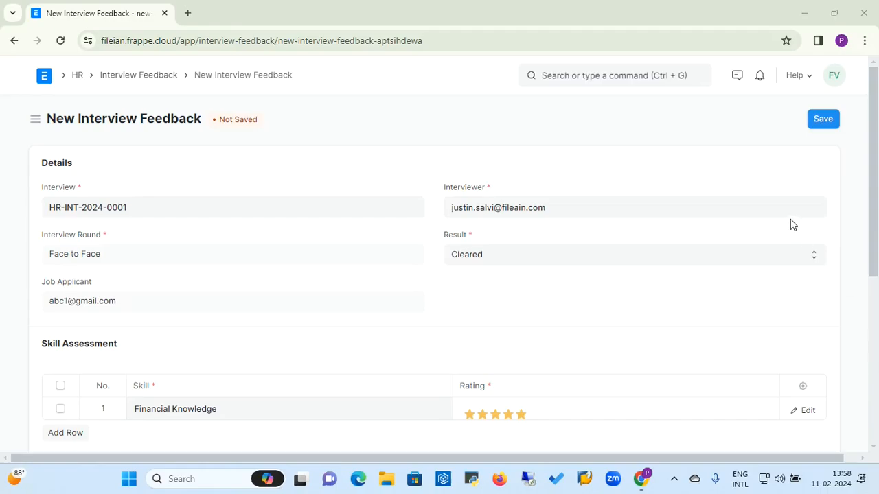
left_click(822, 121)
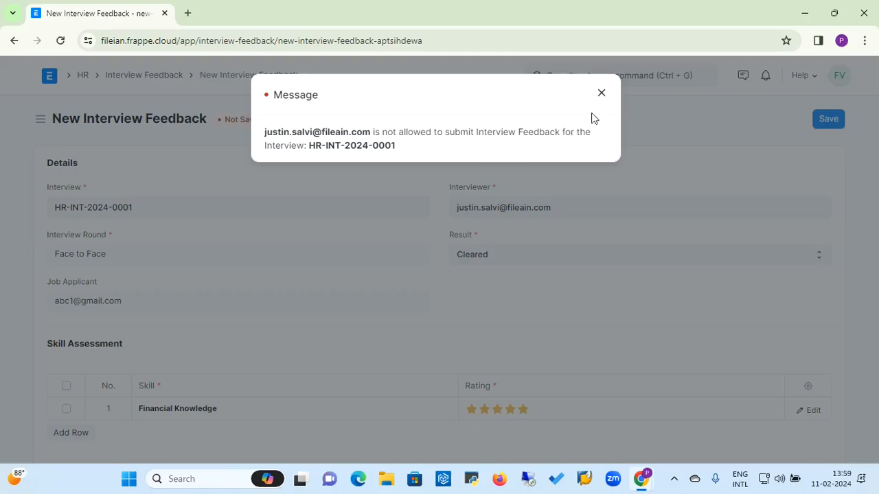
Step: After the not-allowed error, clear the interviewer and leave for the Recruitment workspace
left_click(602, 94)
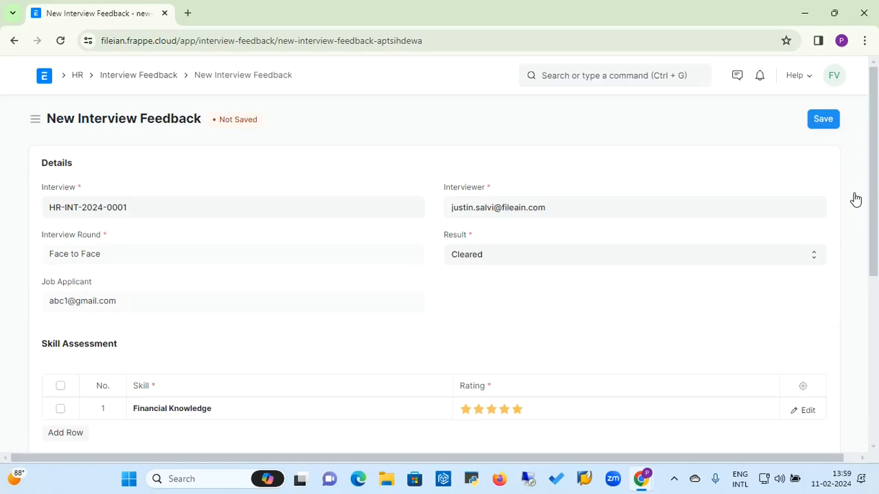
left_click(559, 205)
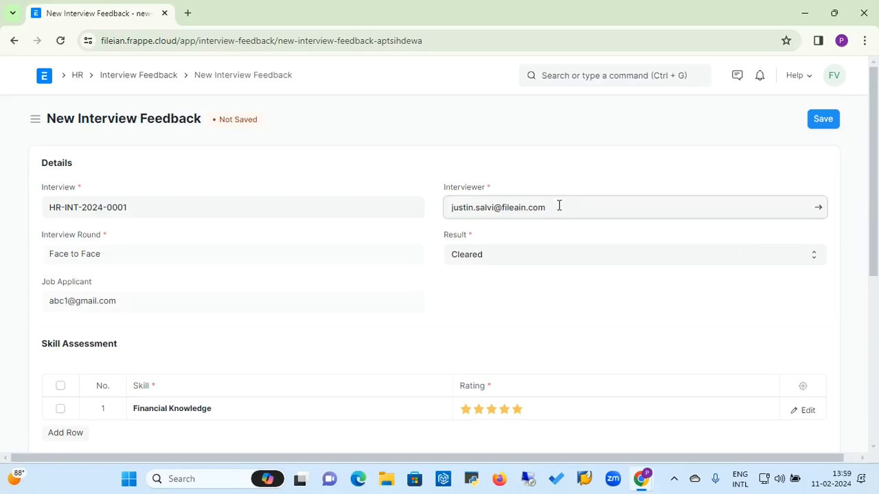
key("BackSpace")
key("BackSpace")
key("BackSpace")
key("BackSpace")
key("BackSpace")
key("BackSpace")
key("BackSpace")
key("BackSpace")
key("BackSpace")
key("BackSpace")
key("BackSpace")
key("BackSpace")
key("BackSpace")
key("BackSpace")
key("BackSpace")
key("BackSpace")
key("BackSpace")
key("BackSpace")
key("BackSpace")
key("BackSpace")
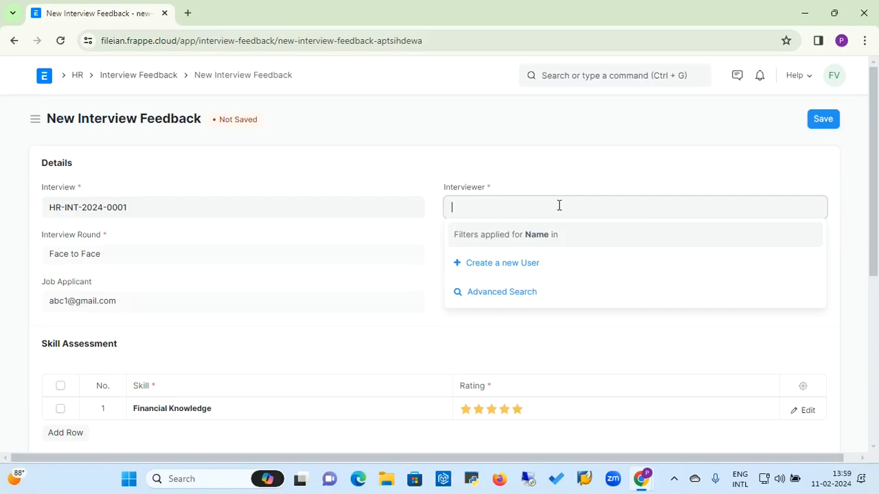
left_click(505, 291)
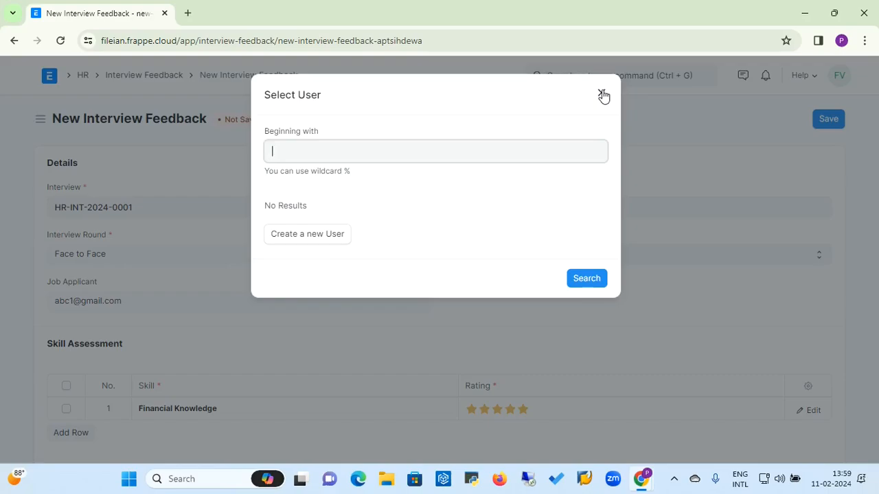
left_click(602, 95)
left_click(508, 212)
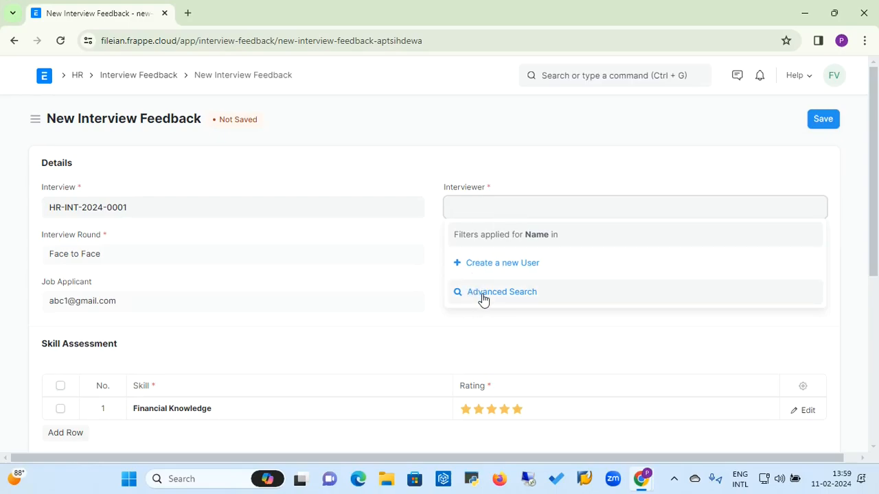
left_click(854, 200)
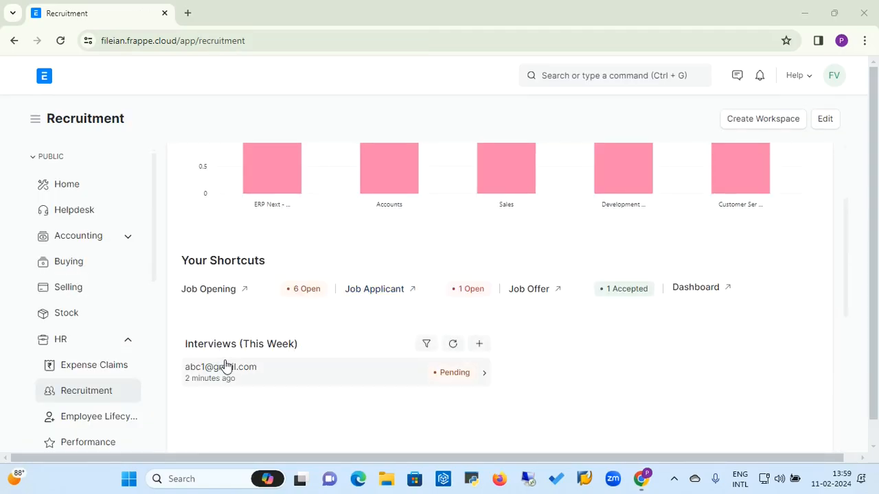
Step: Set this week's pending interview to Cleared, save it, and submit it
left_click(225, 373)
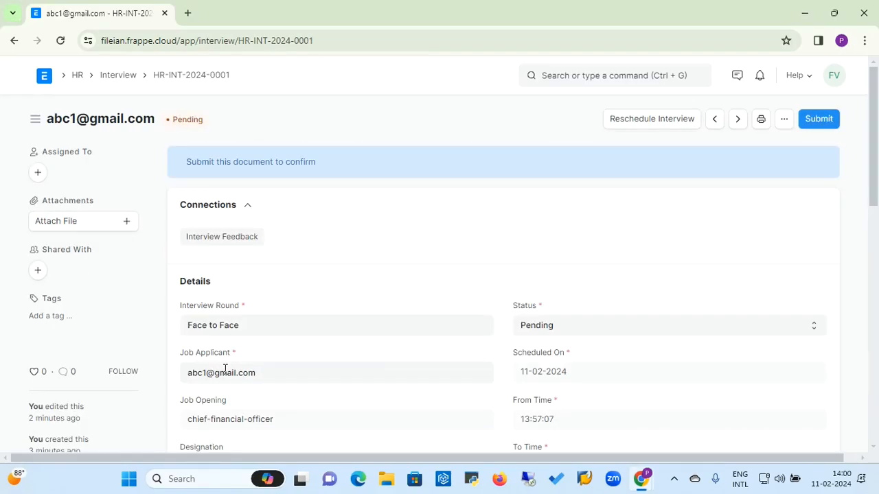
left_click(558, 327)
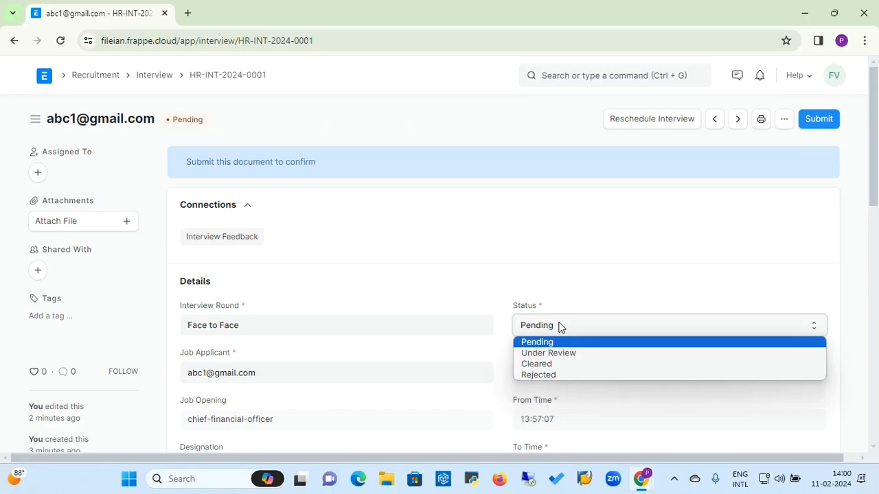
left_click(545, 365)
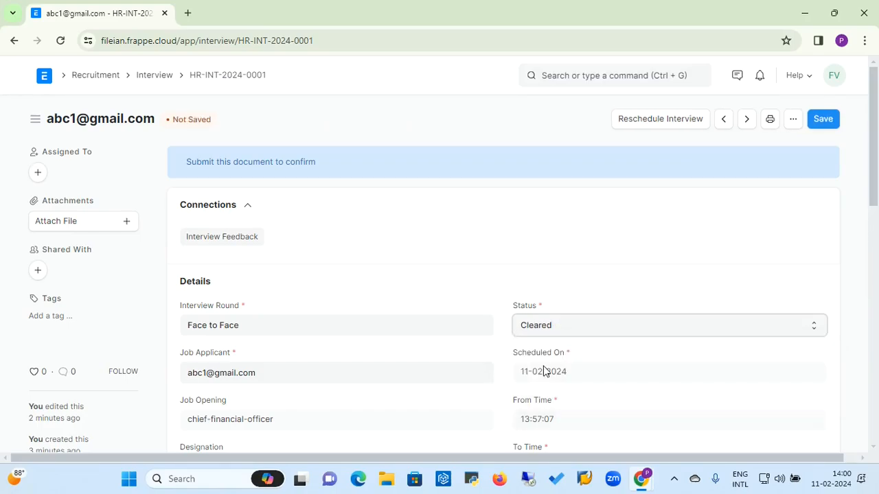
left_click(822, 120)
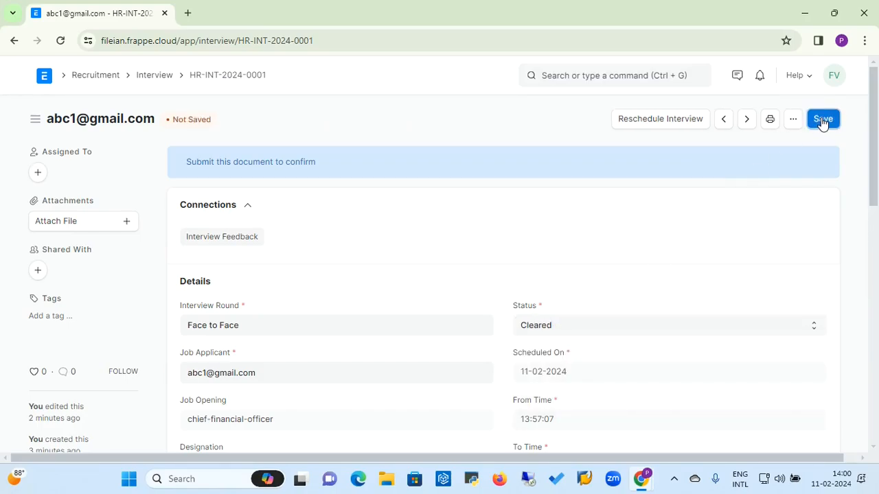
left_click(819, 120)
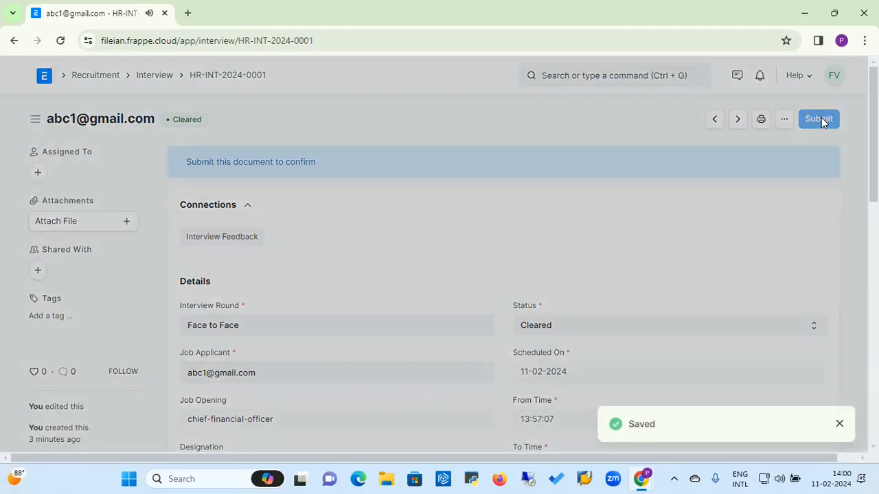
left_click(597, 174)
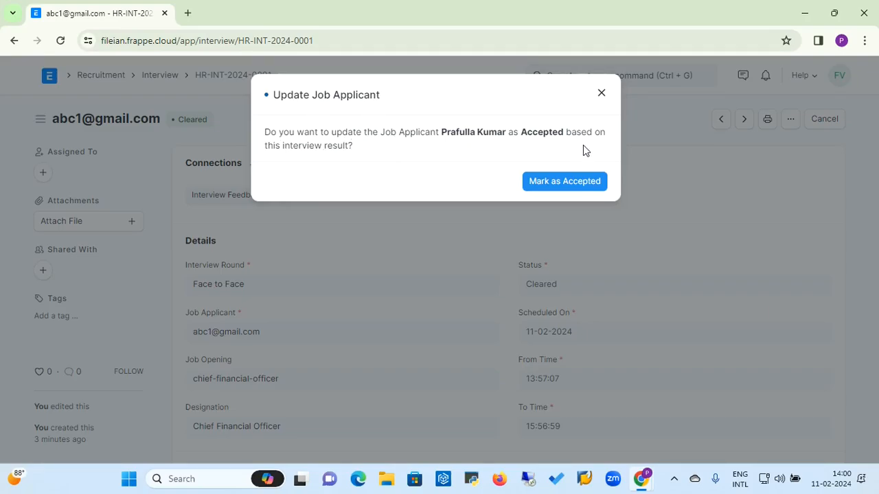
Step: Mark the job applicant as Accepted and return to the Recruitment workspace
left_click(570, 183)
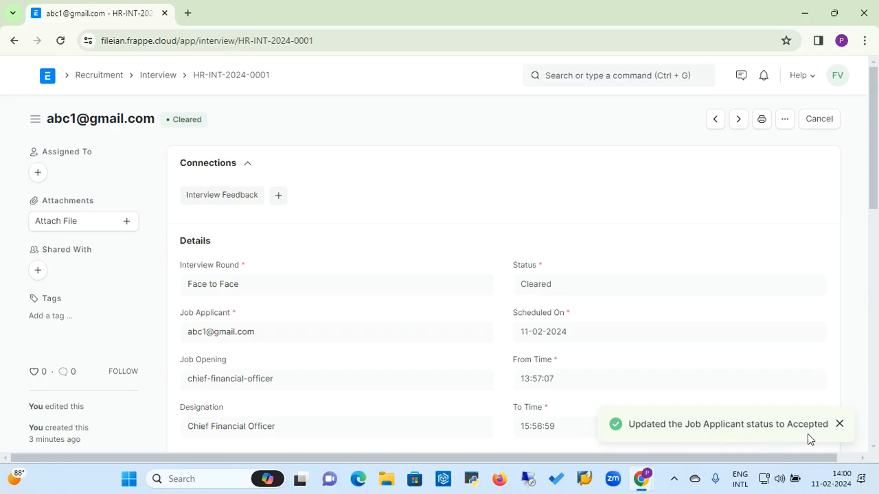
left_click(842, 424)
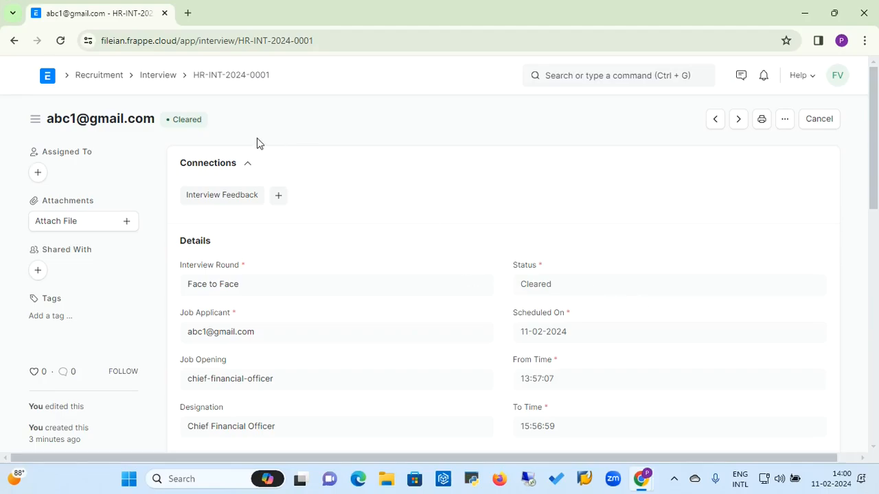
left_click(100, 76)
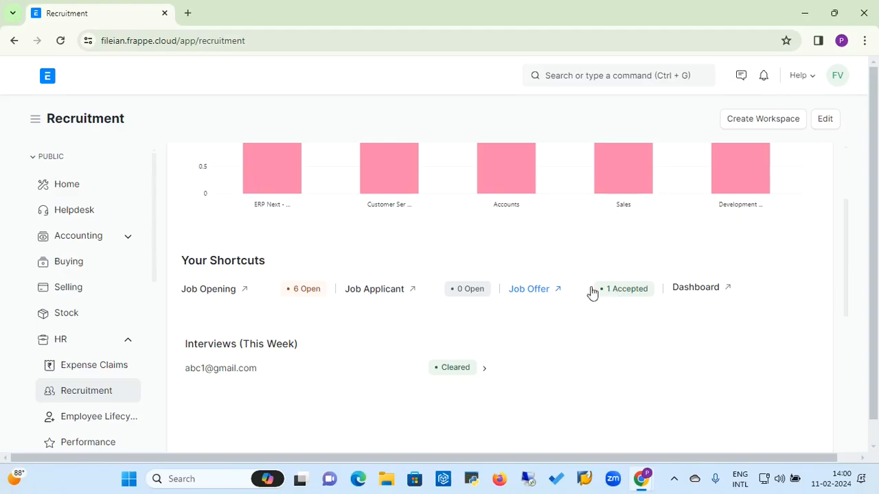
Step: Create a new job offer for the CFO applicant
left_click(543, 291)
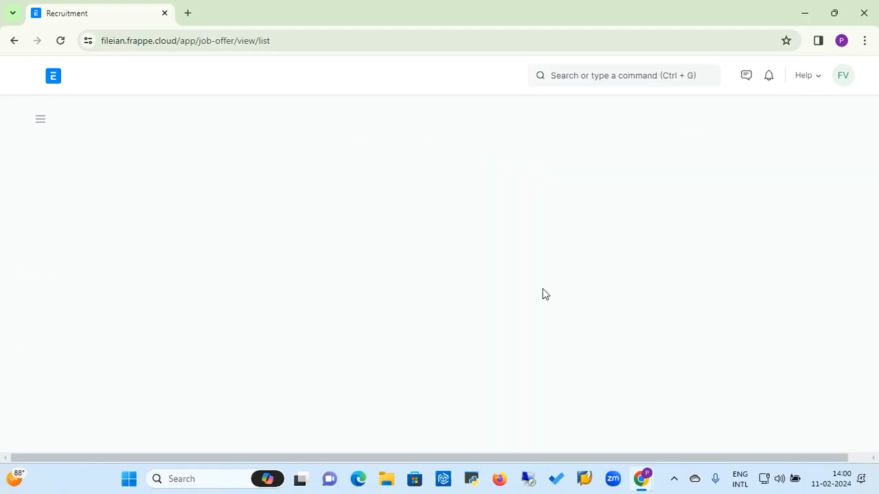
left_click(793, 120)
left_click(324, 173)
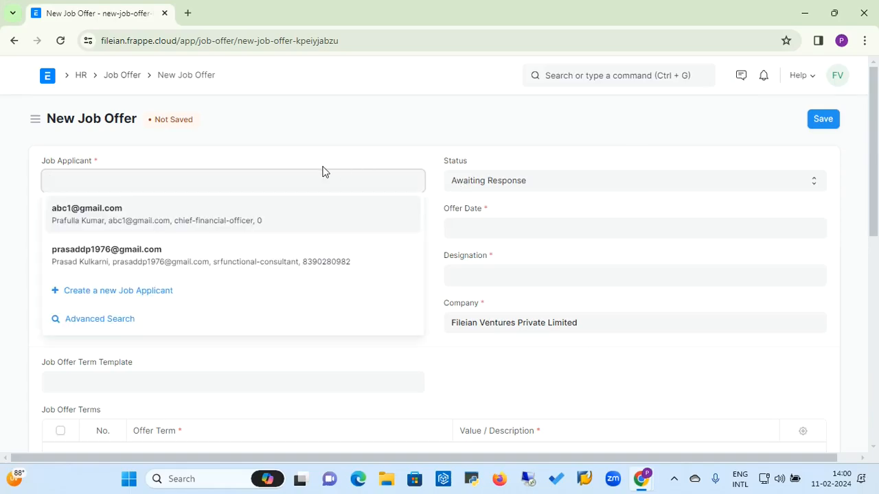
left_click(116, 218)
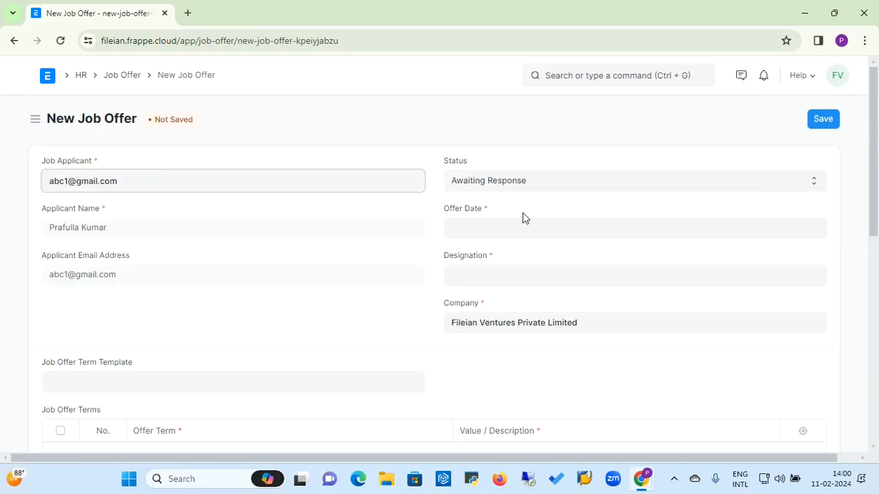
Step: Set the offer date to 11-02-2024 and designation to Chief Financial Officer, leaving no terms template
left_click(482, 233)
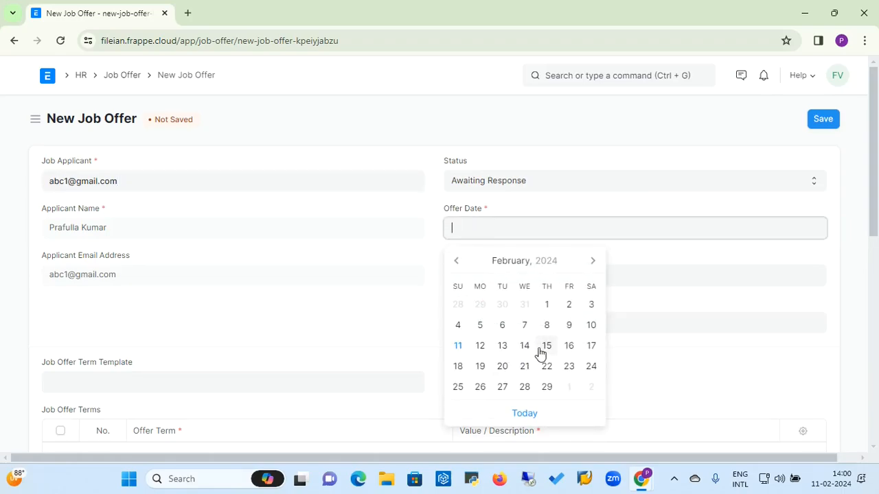
left_click(458, 346)
left_click(502, 278)
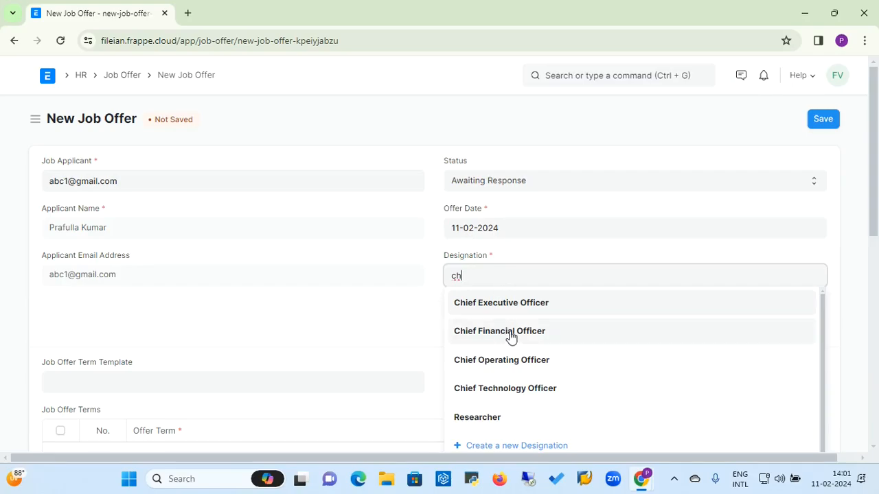
left_click(510, 333)
left_click(311, 380)
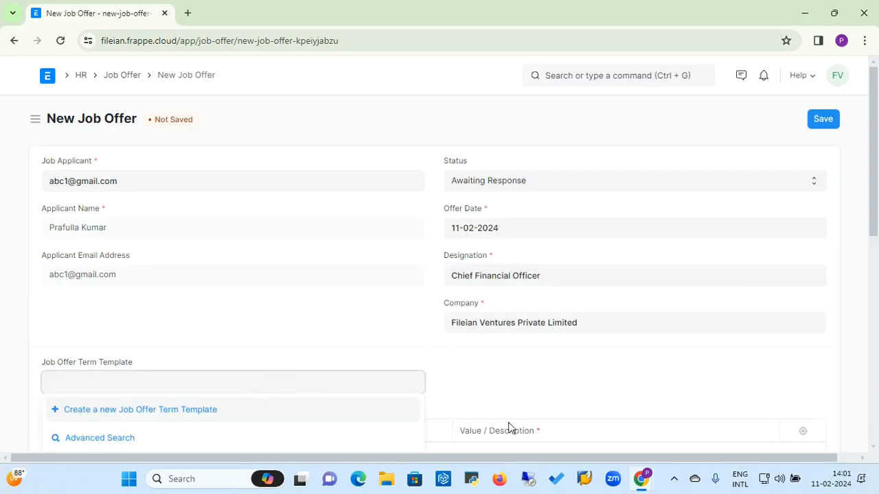
left_click(877, 222)
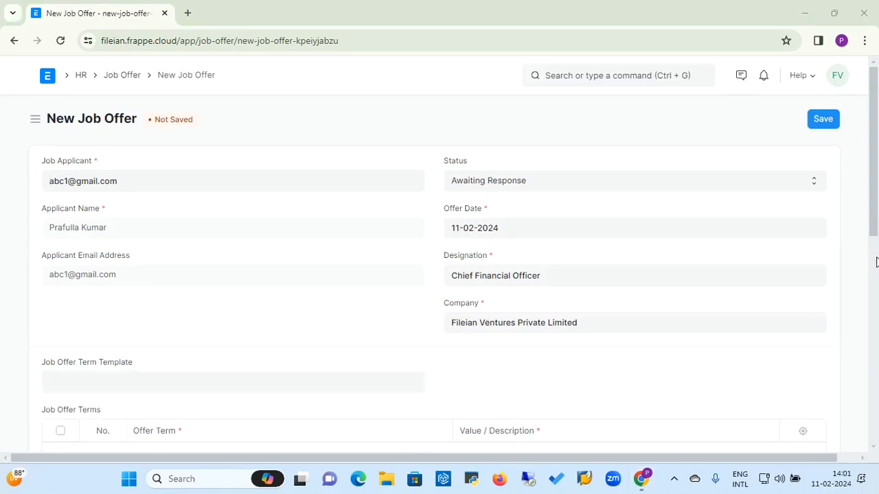
left_click(678, 359)
scroll(680, 360, "down", 1)
scroll(680, 360, "down", 2)
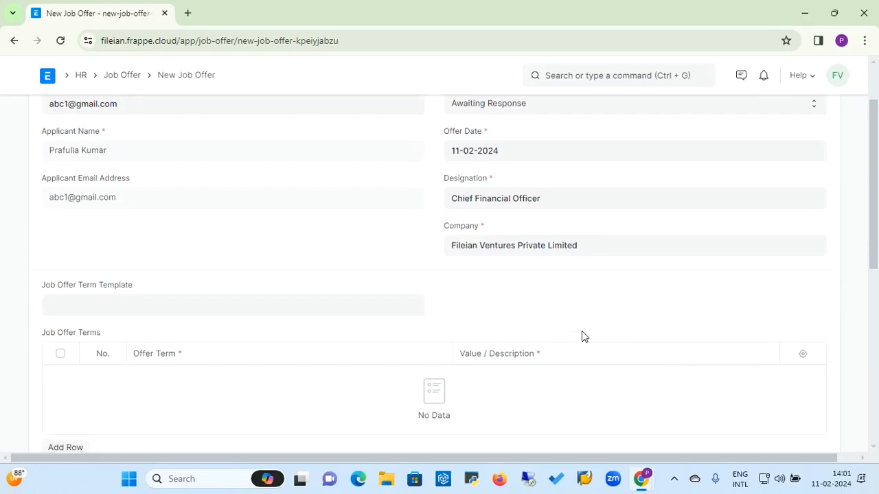
Step: Add a job offer term Annual Salary with value 6000000
left_click(352, 309)
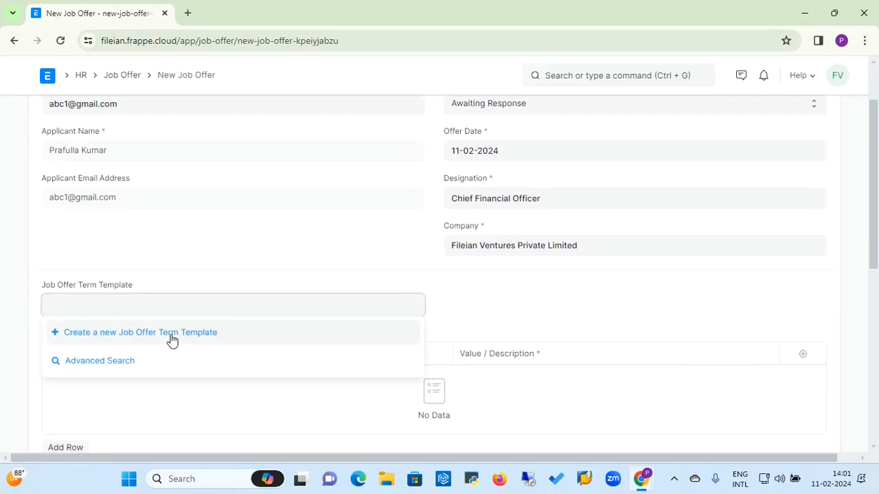
left_click(499, 326)
left_click(65, 447)
scroll(180, 389, "down", 3)
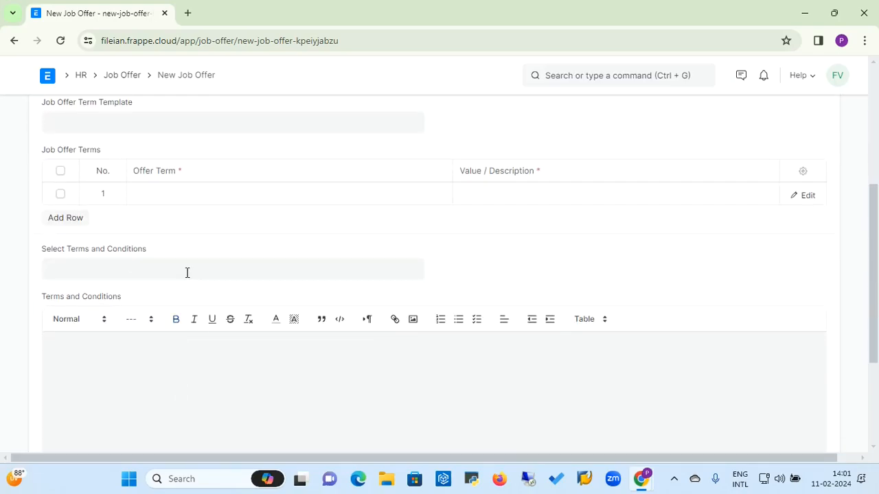
left_click(191, 195)
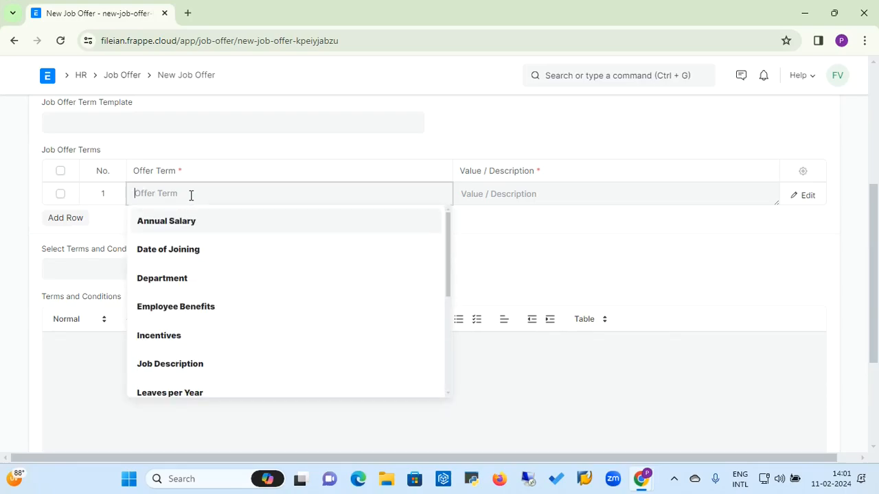
left_click(184, 228)
left_click(467, 199)
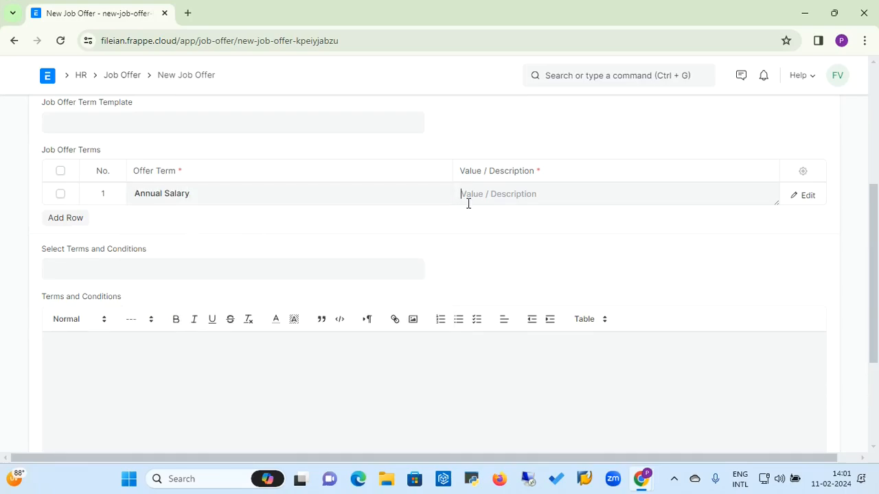
type("6000000")
Step: Add a second term, Date of Joining, with value 11/03/2024
left_click(80, 221)
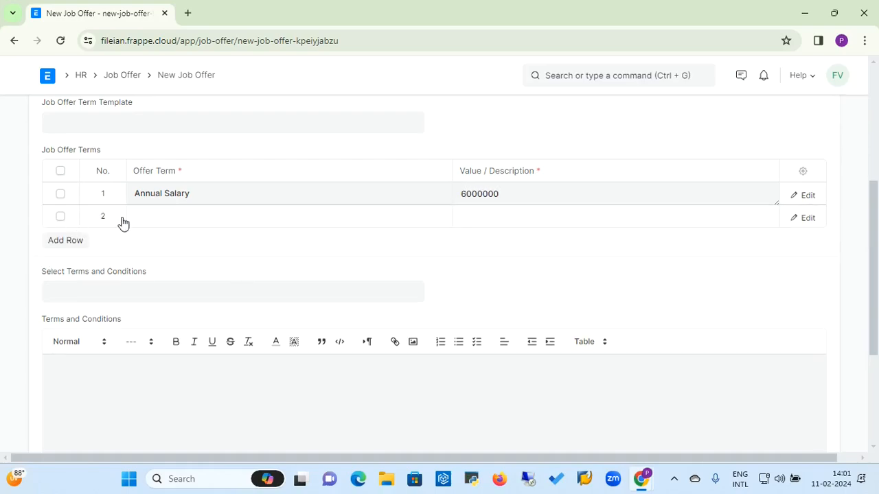
left_click(154, 216)
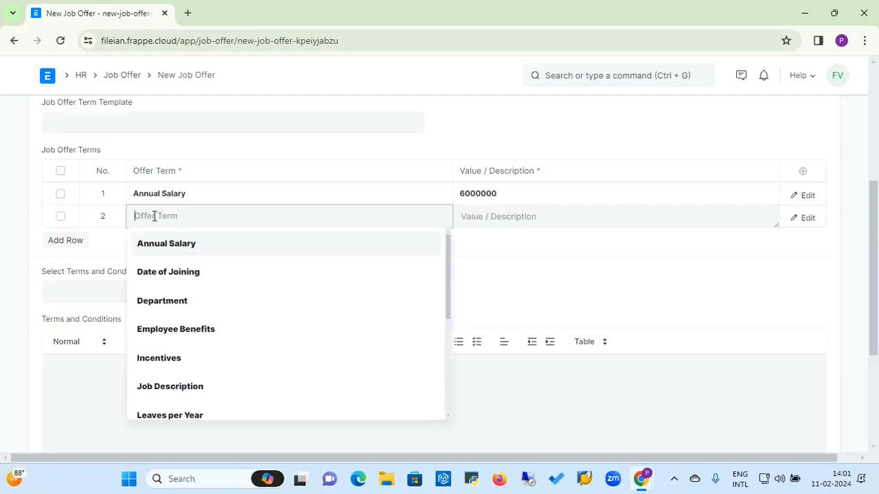
left_click(158, 277)
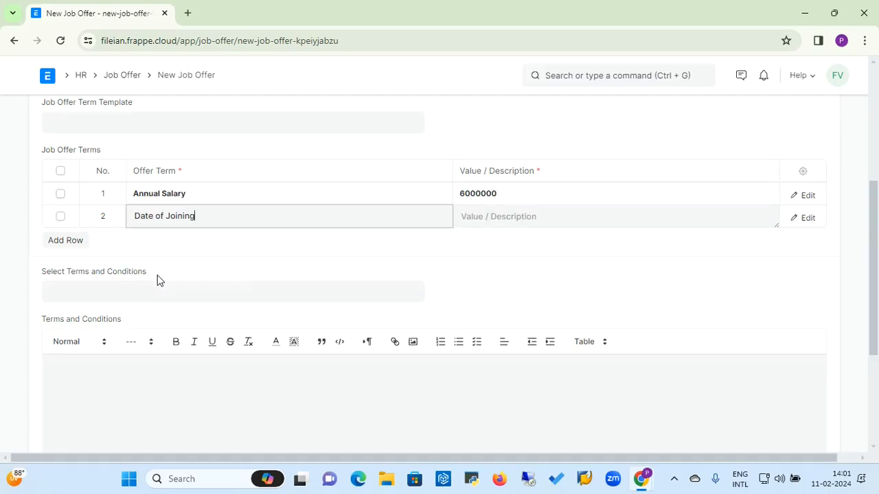
left_click(492, 217)
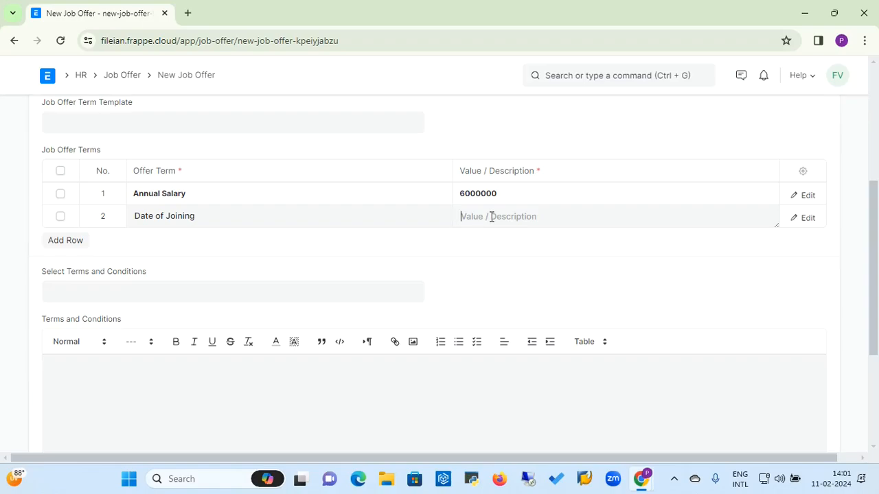
type("11/03/2024")
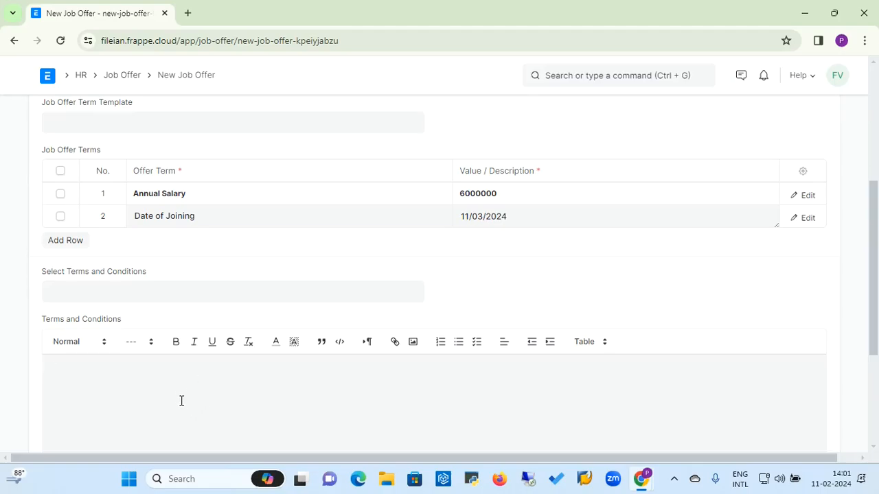
scroll(824, 108, "up", 4)
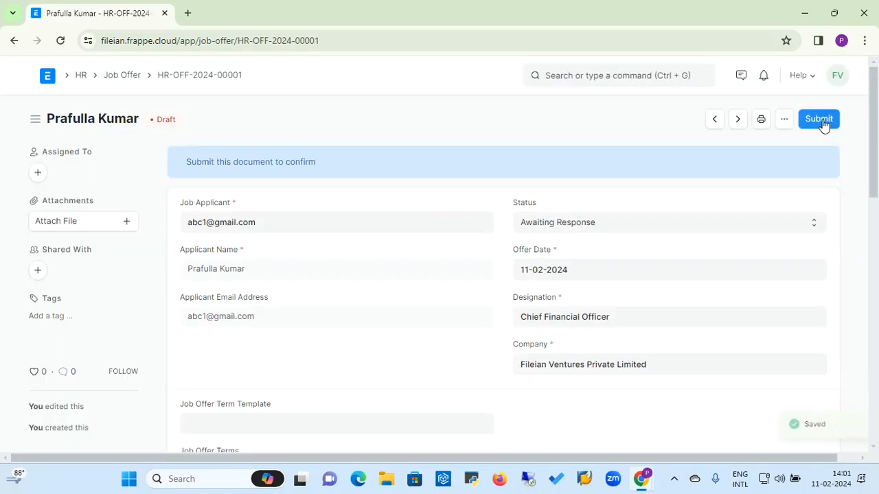
Step: Submit job offer HR-OFF-2024-00001 and update its status to Accepted
left_click(820, 119)
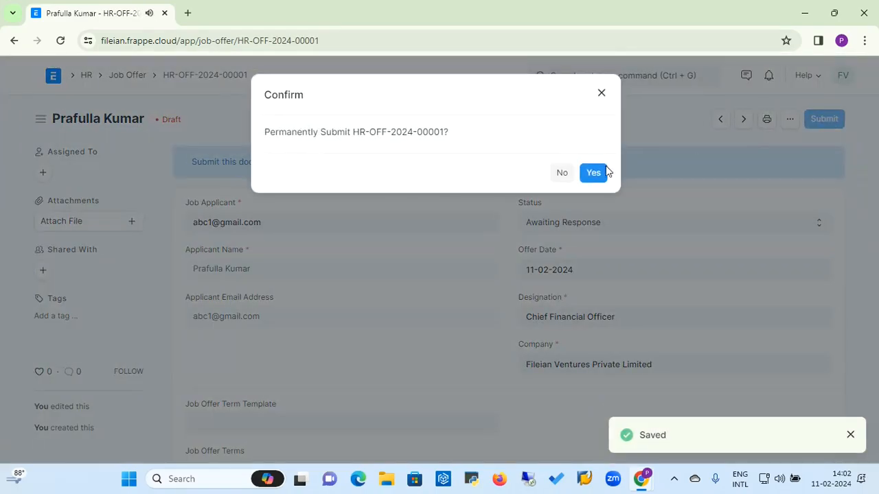
left_click(597, 171)
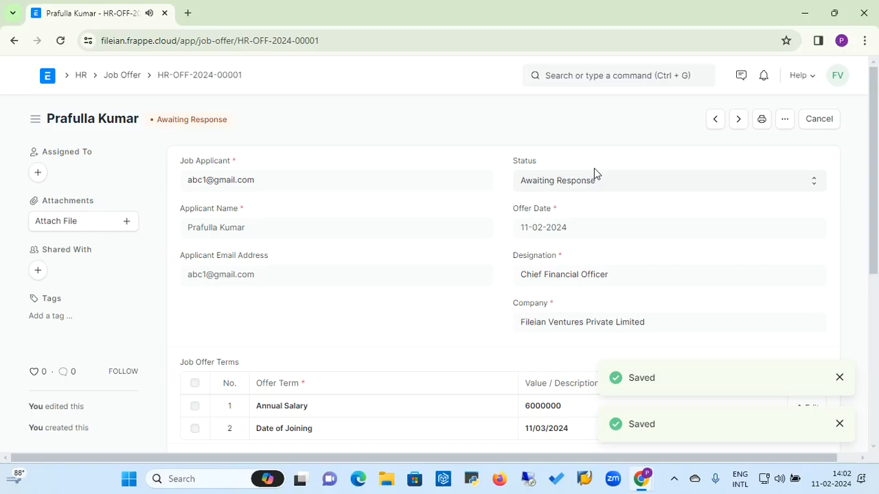
left_click(613, 183)
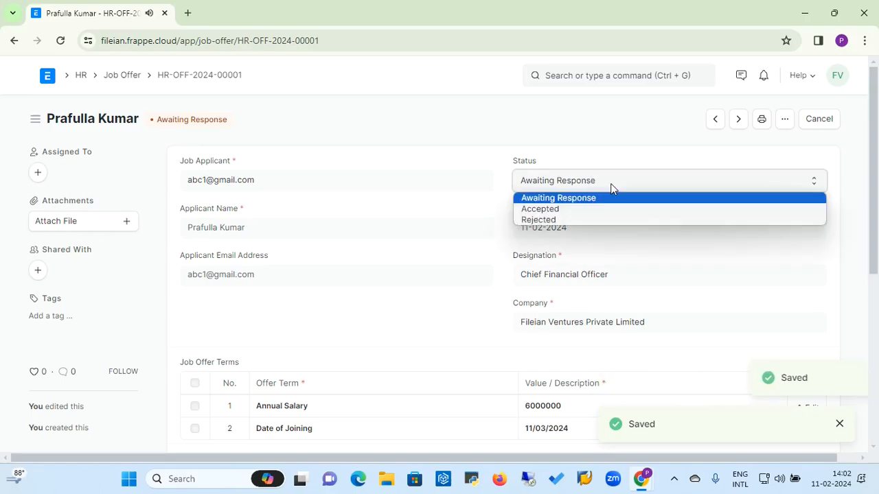
left_click(560, 209)
left_click(814, 119)
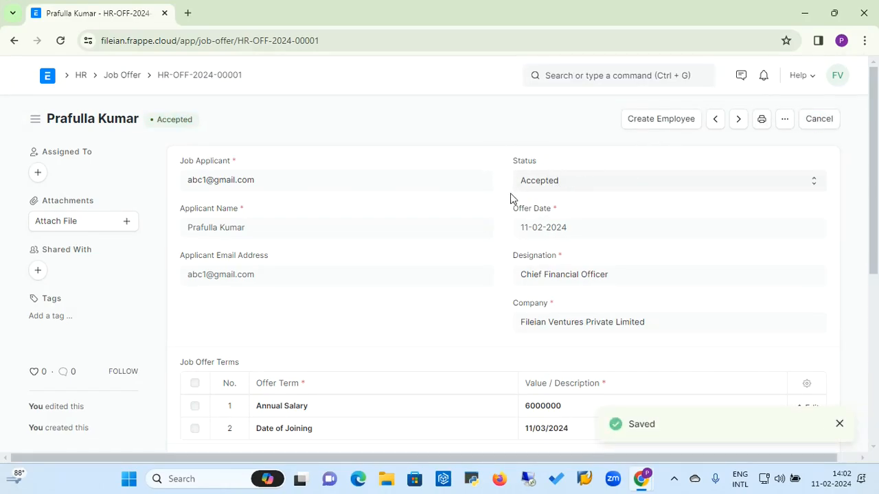
Step: Create an employee from the accepted offer with gender Male and joining date 11-03-2024
left_click(662, 121)
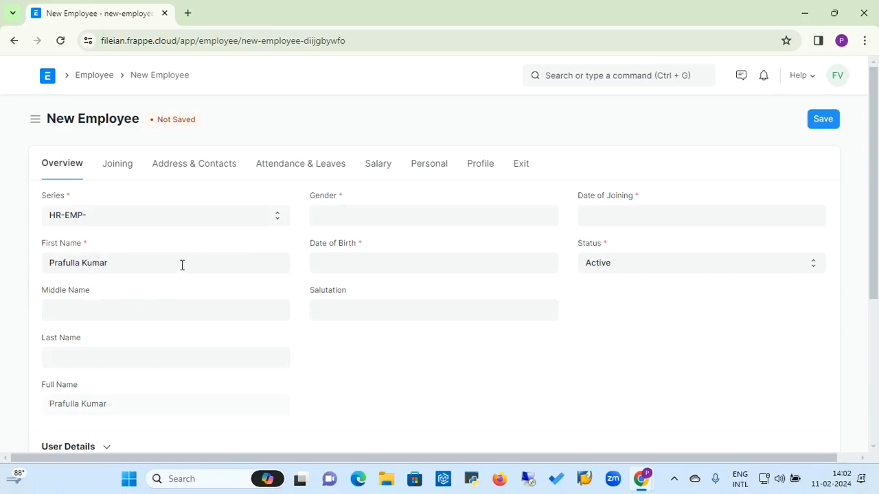
left_click(370, 210)
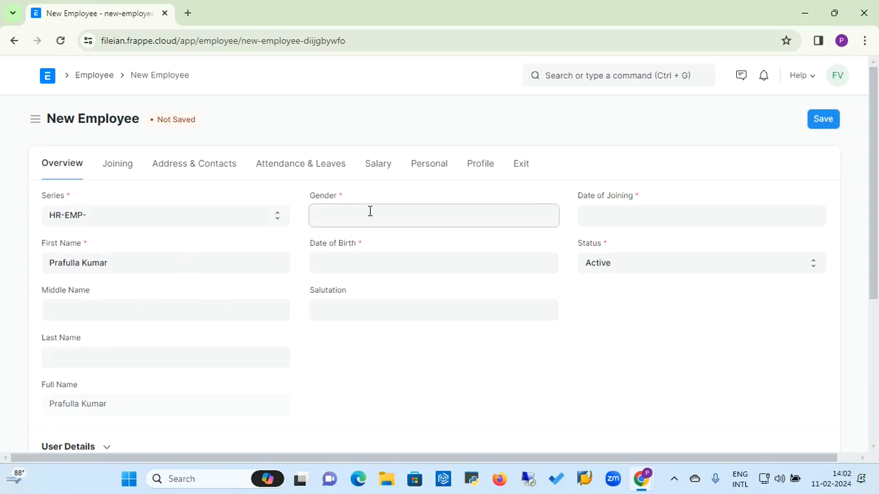
left_click(326, 306)
left_click(589, 224)
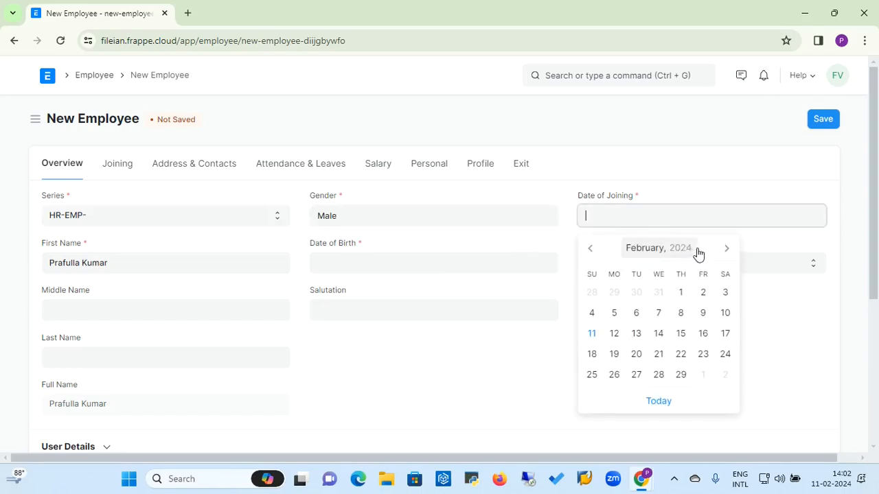
left_click(725, 254)
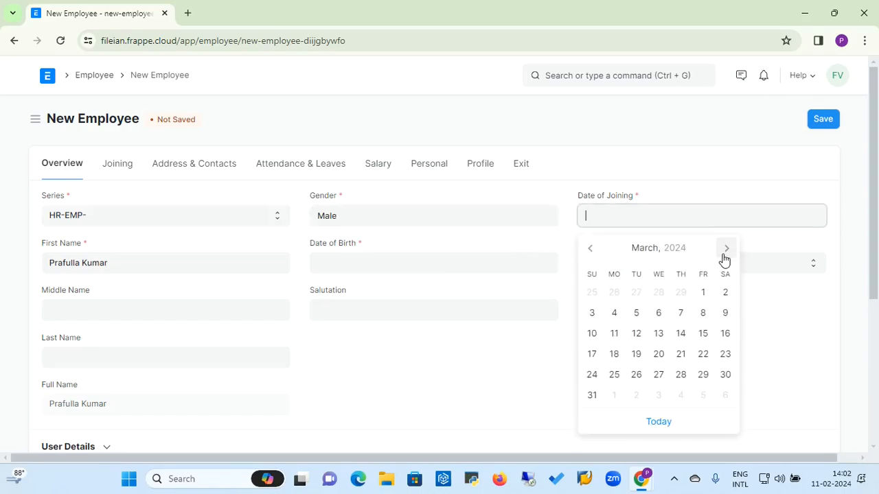
left_click(615, 335)
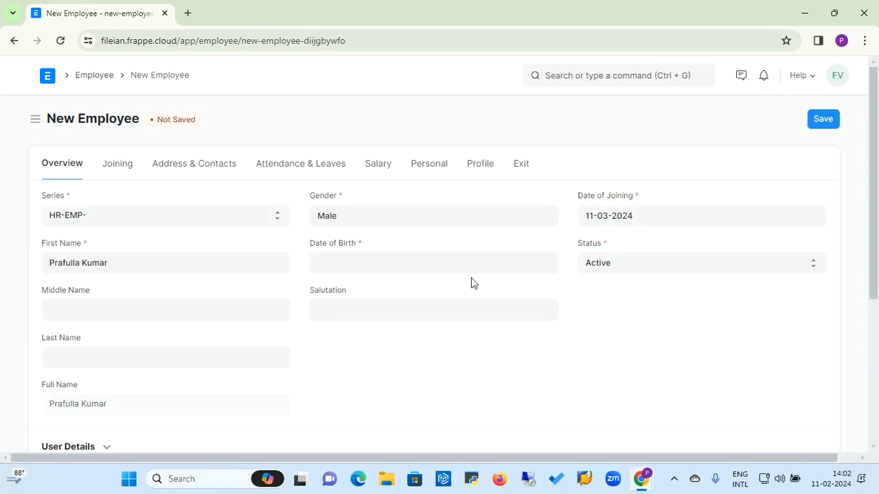
left_click(376, 259)
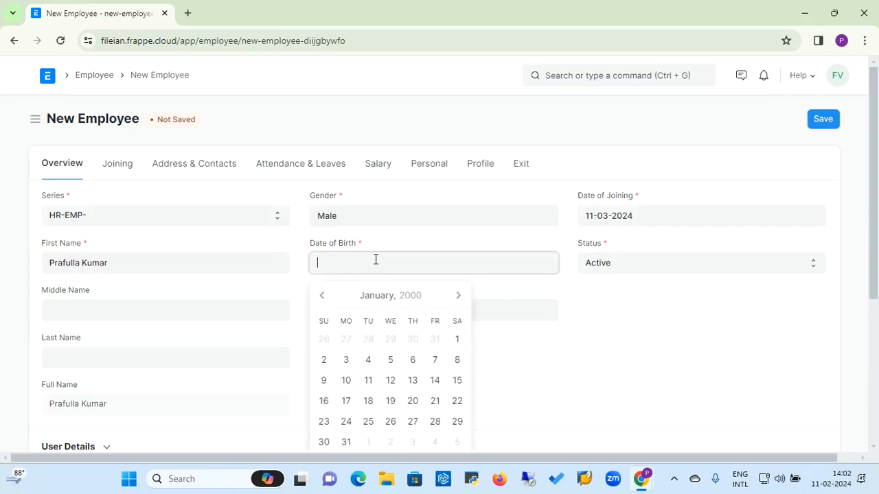
left_click(386, 302)
left_click(323, 304)
left_click(323, 306)
left_click(393, 305)
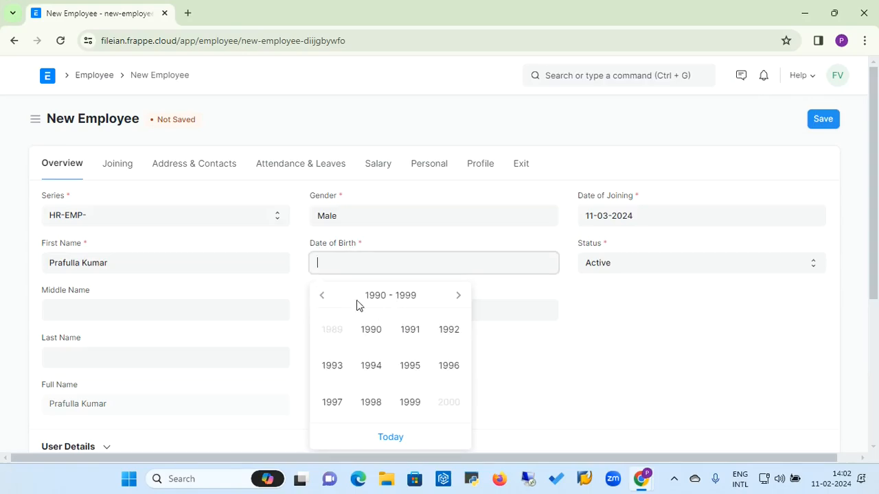
left_click(321, 302)
left_click(322, 302)
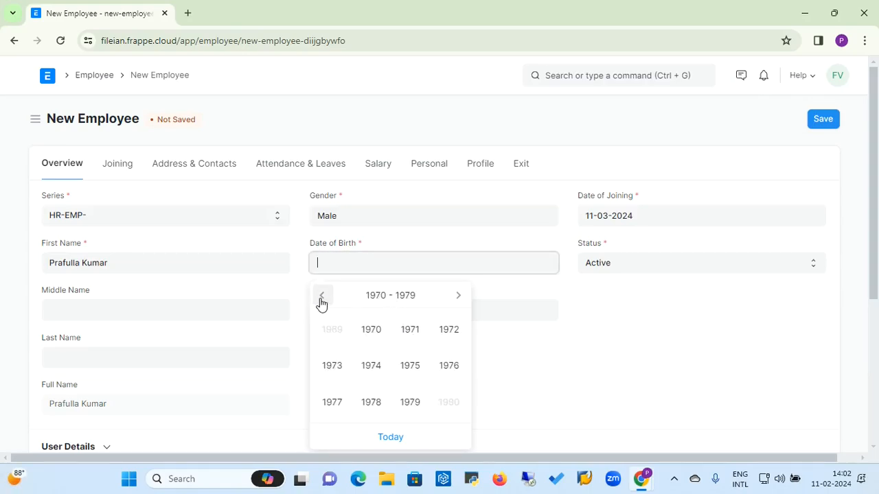
left_click(459, 300)
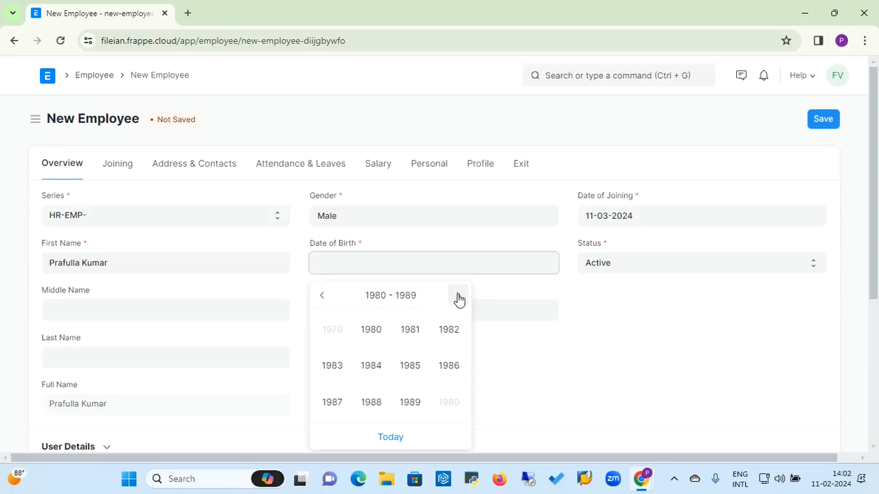
left_click(440, 334)
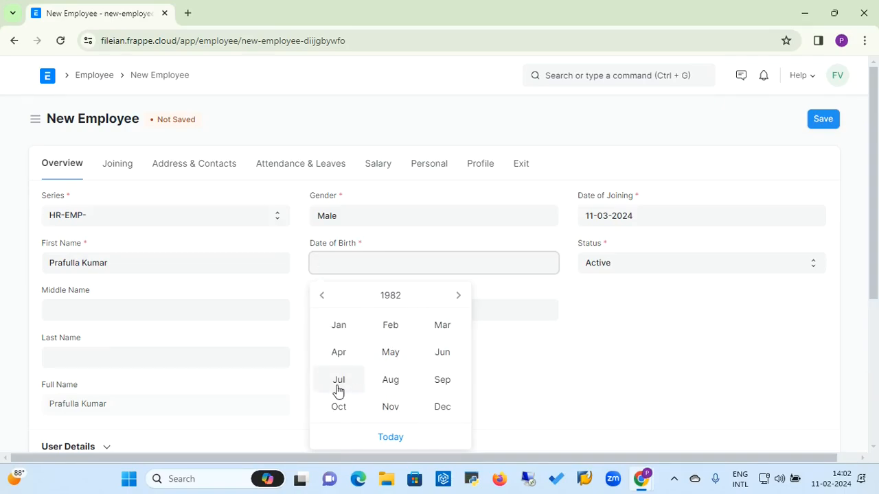
left_click(338, 389)
left_click(413, 339)
left_click(210, 314)
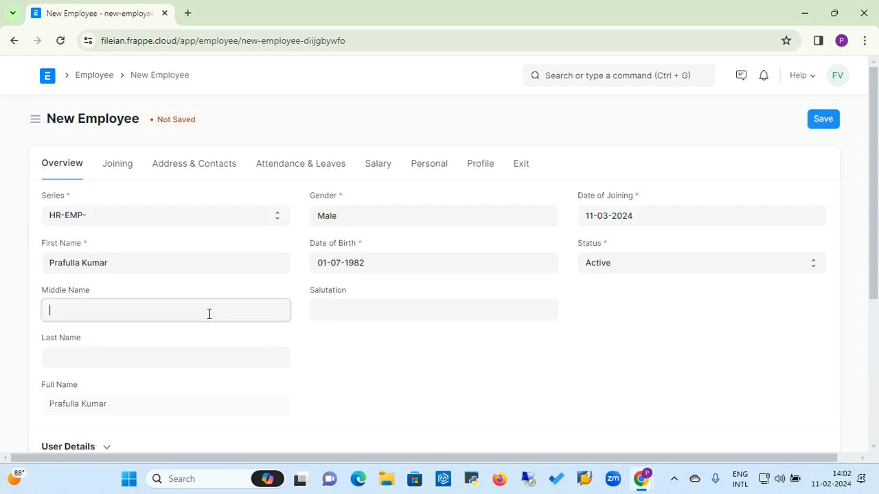
type("R")
left_click(175, 357)
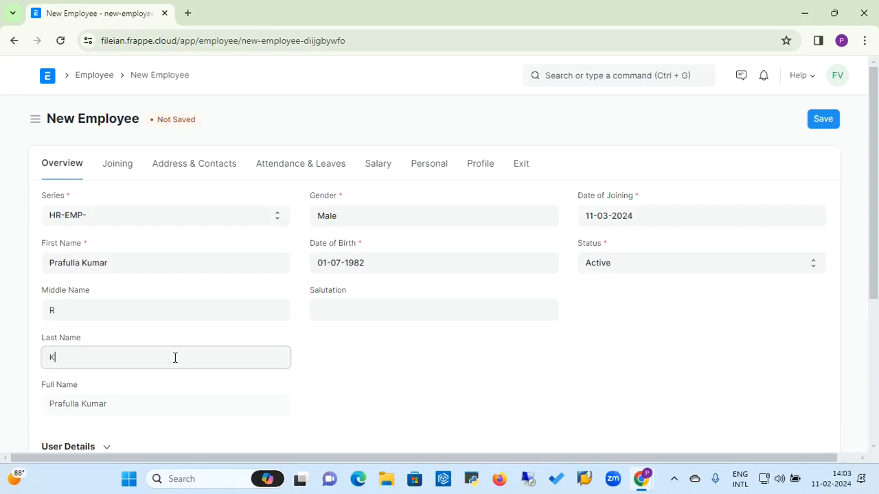
left_click(353, 302)
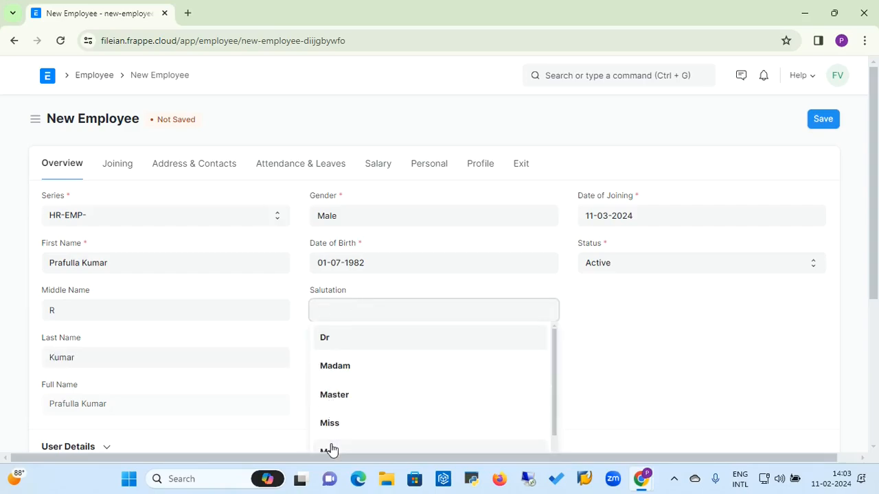
left_click(330, 452)
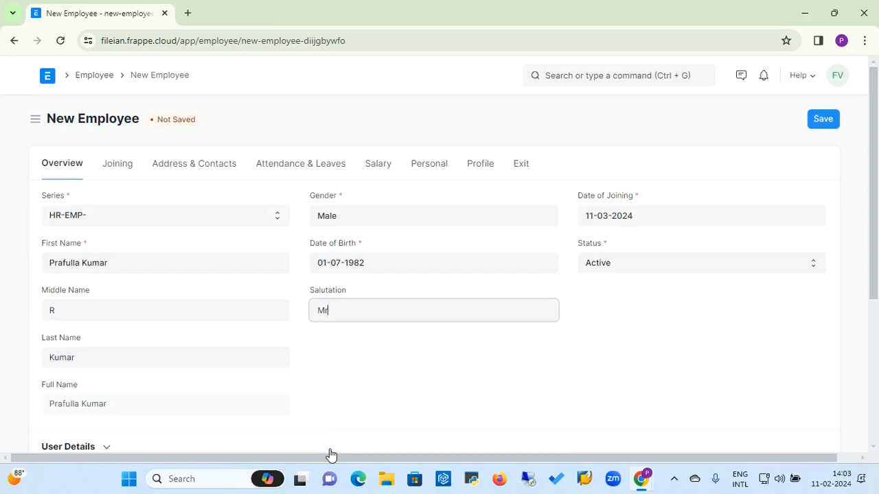
left_click(875, 252)
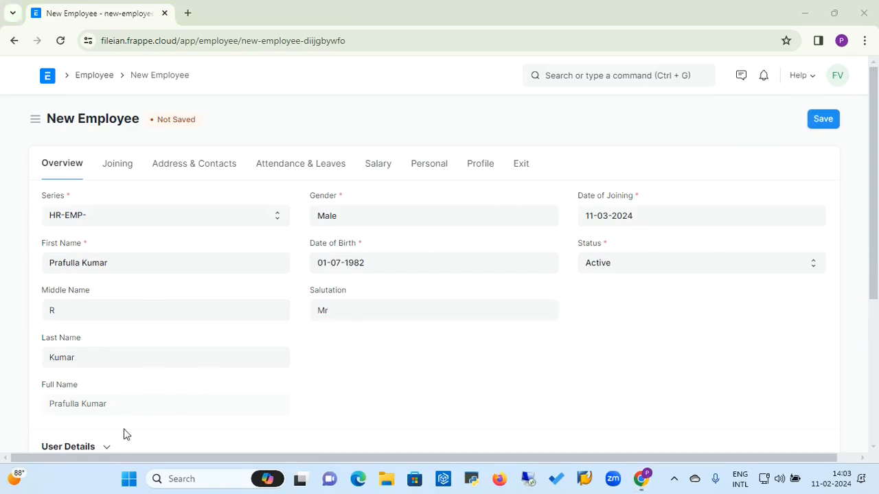
left_click(115, 165)
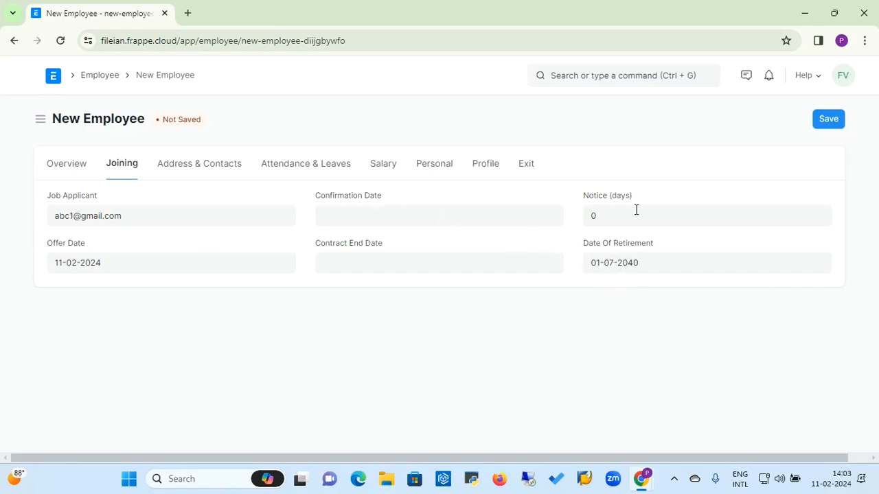
Step: Set the employee's notice period to 30 days
left_click(609, 212)
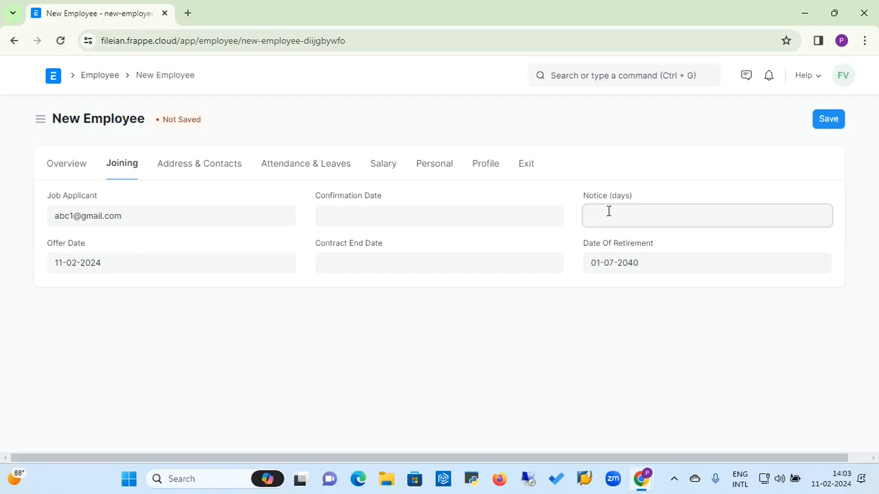
left_click(349, 211)
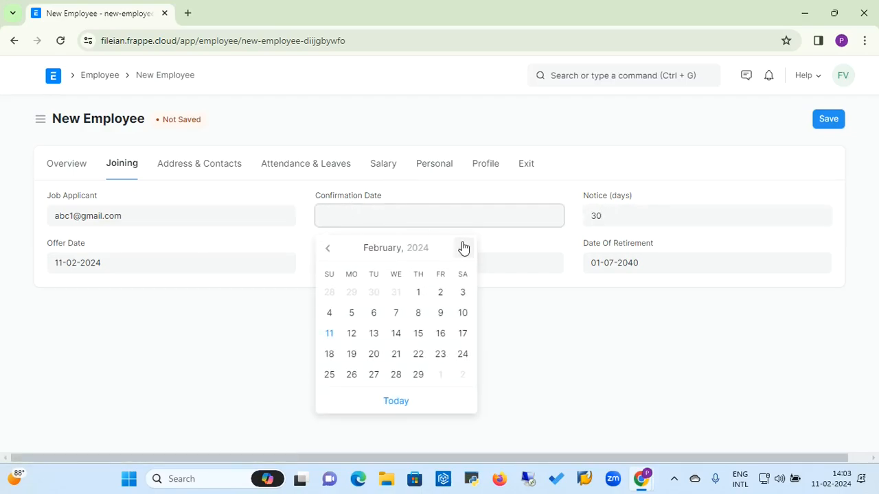
left_click(469, 195)
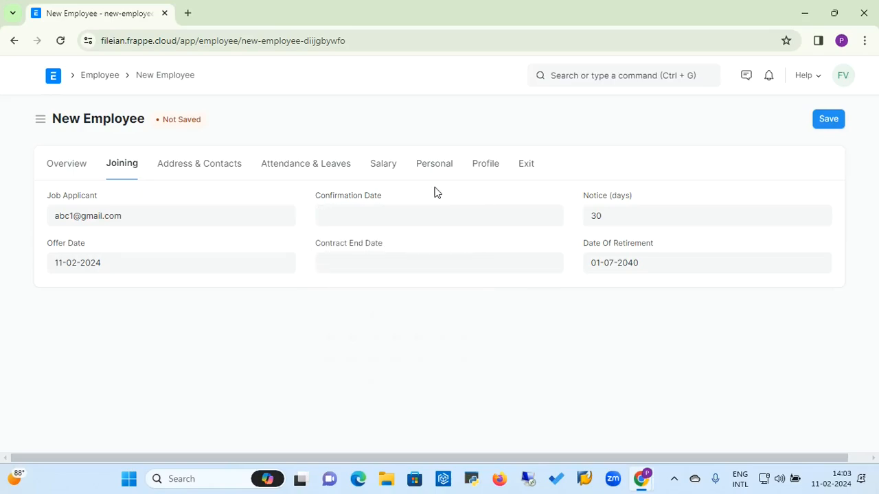
Step: Assign holiday list Holiday 2024 and default shift General Shift, then save as HR-EMP-00007
left_click(337, 170)
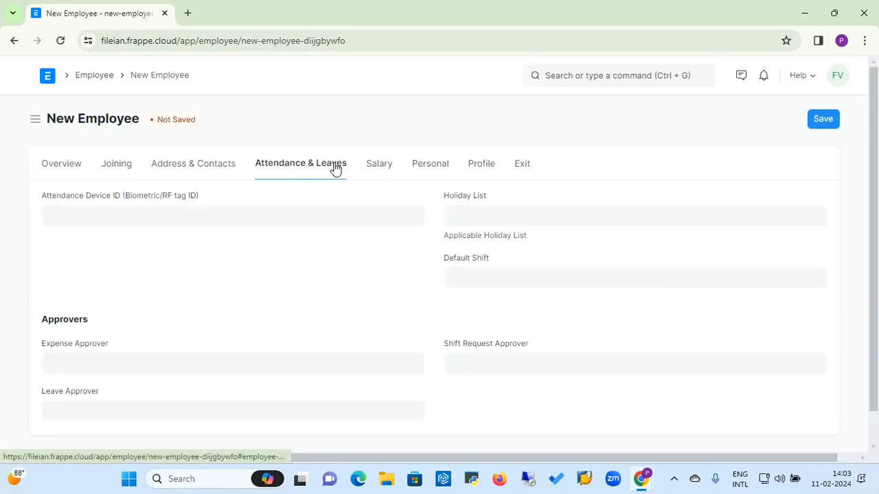
left_click(486, 221)
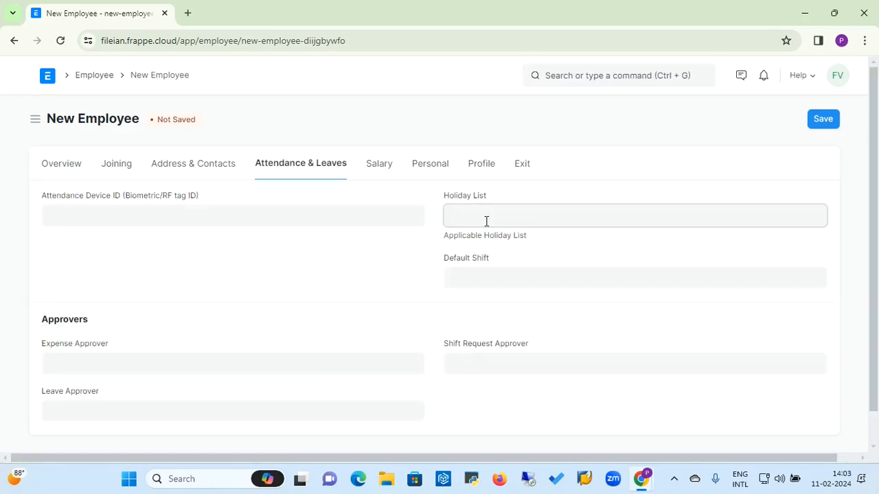
left_click(482, 273)
left_click(473, 283)
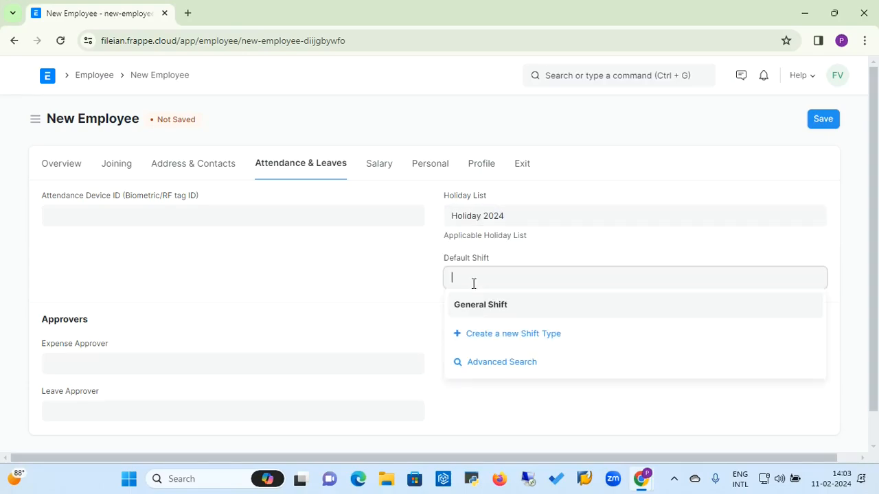
left_click(473, 305)
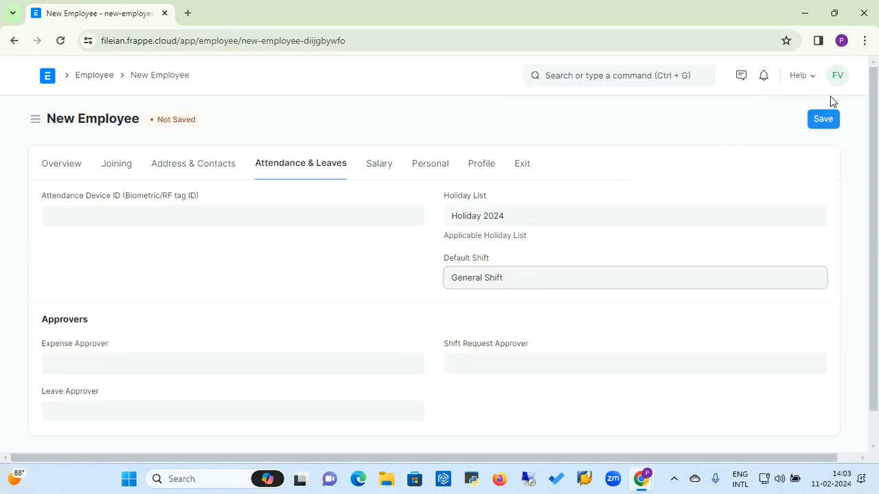
left_click(824, 119)
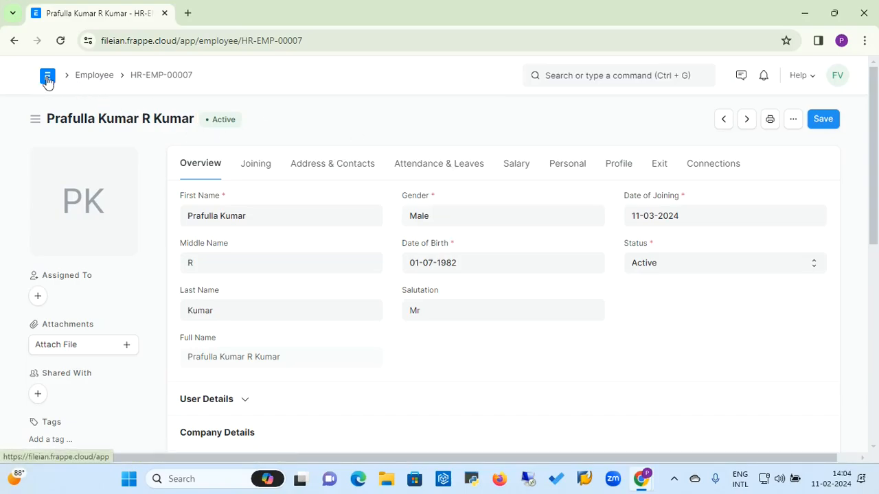
Step: Navigate from Home through the Shift & Attendance workspace to the Attendance list for HR-EMP-00006
left_click(94, 78)
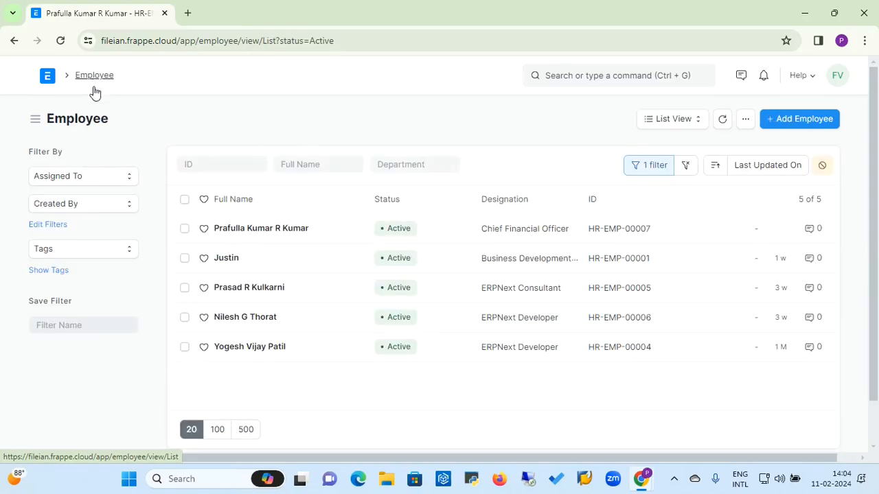
left_click(48, 78)
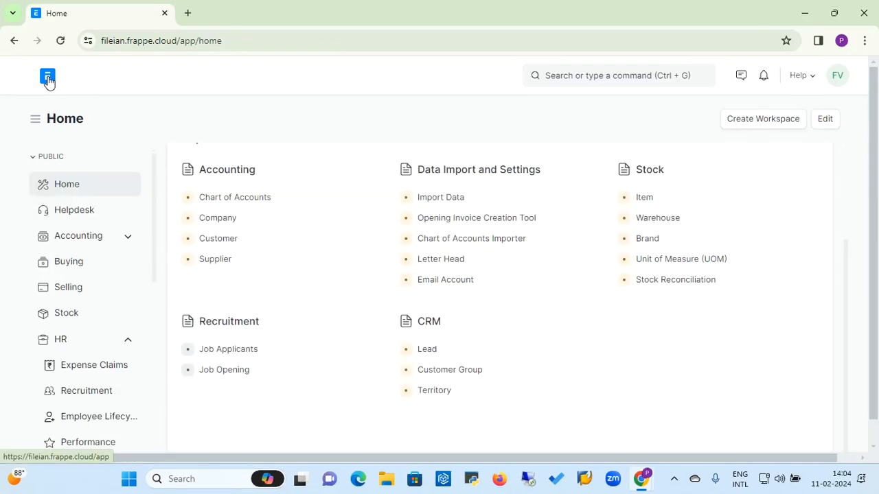
left_click(97, 405)
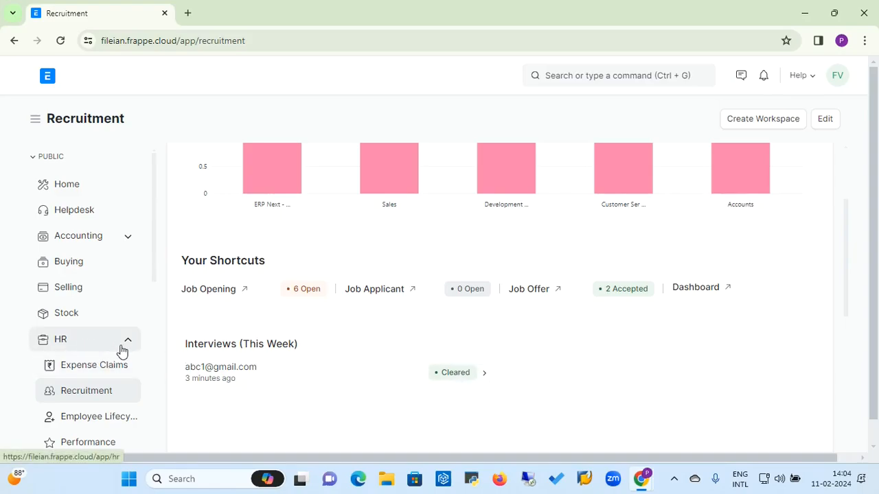
scroll(156, 291, "down", 3)
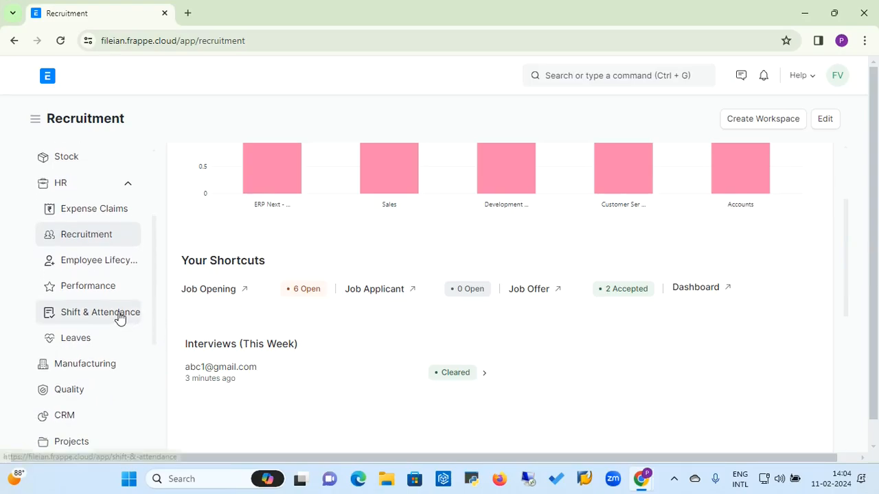
left_click(118, 317)
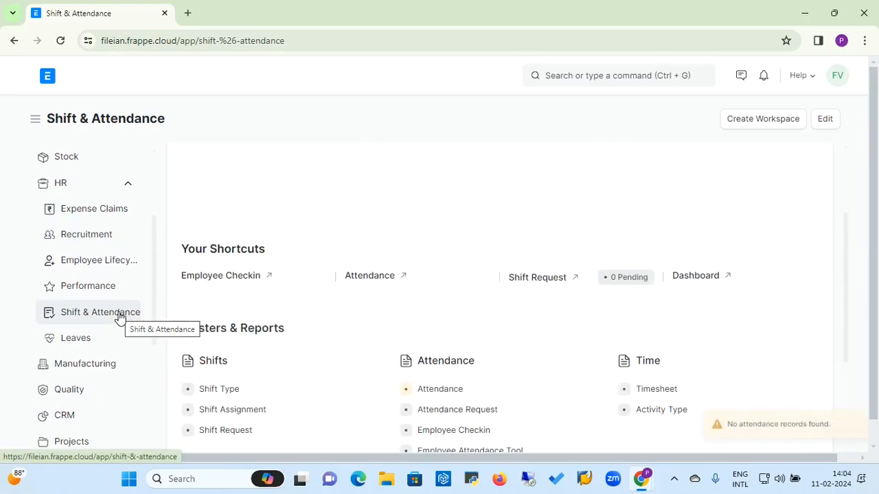
left_click(385, 286)
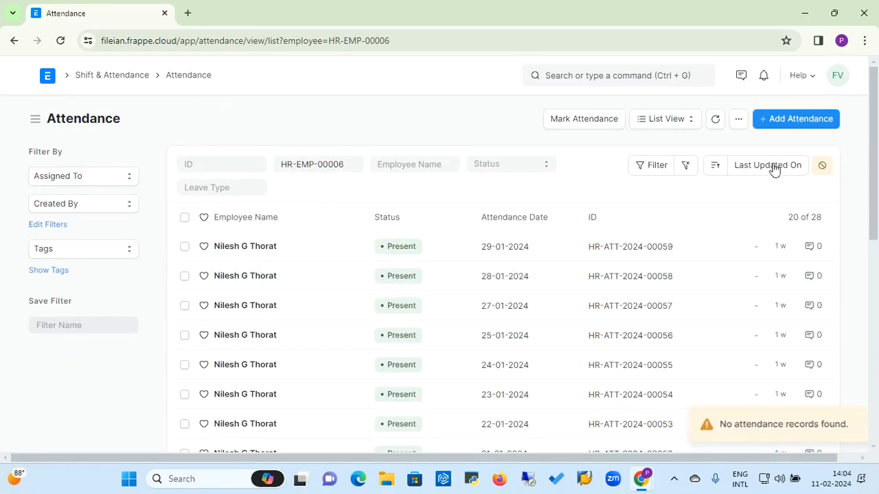
Step: Create a draft attendance for HR-EMP-00006 on 11-02-2024 as Present with General Shift
left_click(792, 127)
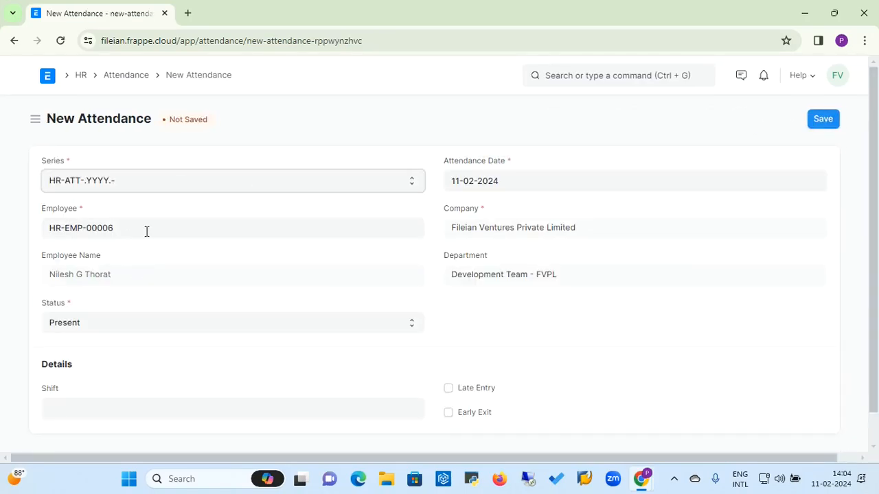
left_click(115, 330)
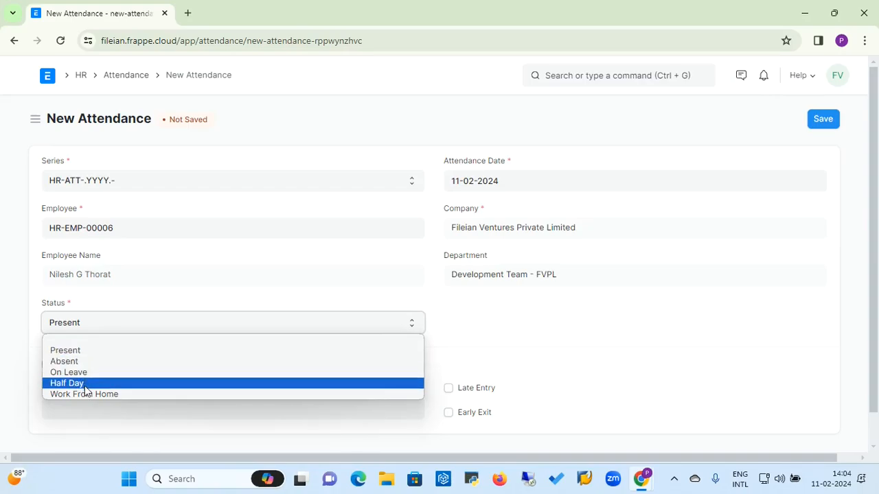
left_click(80, 353)
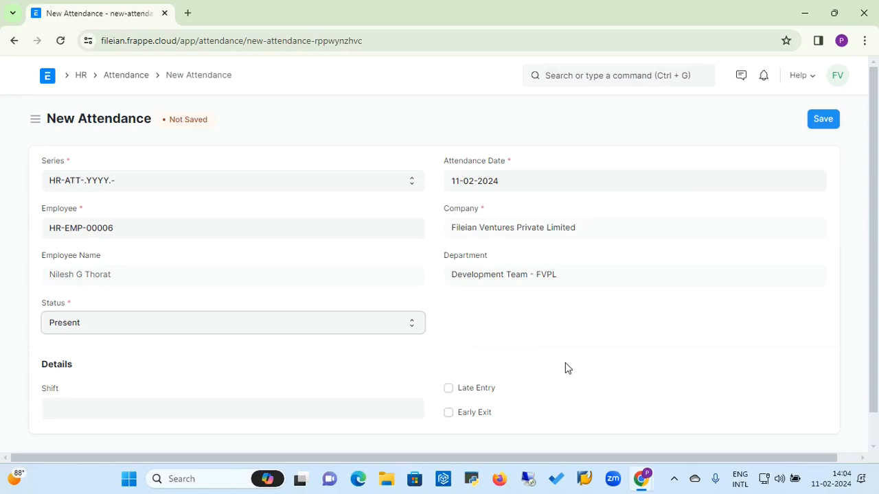
left_click(874, 429)
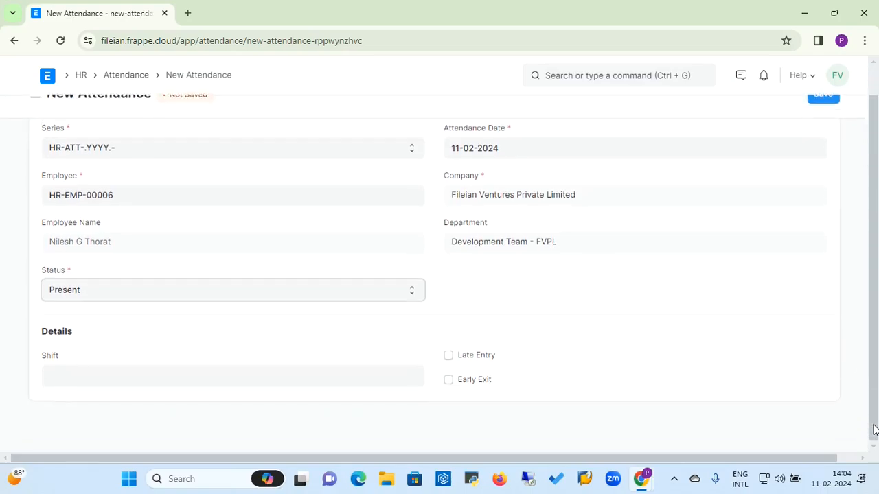
left_click(349, 383)
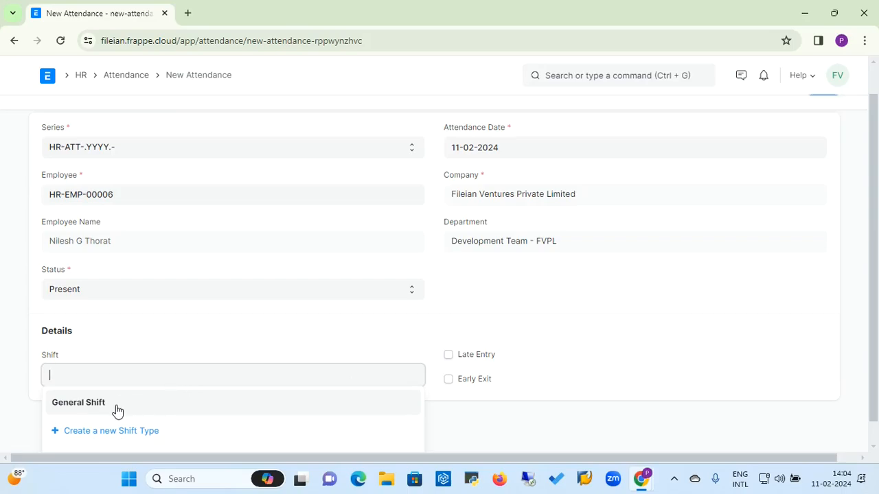
left_click(116, 406)
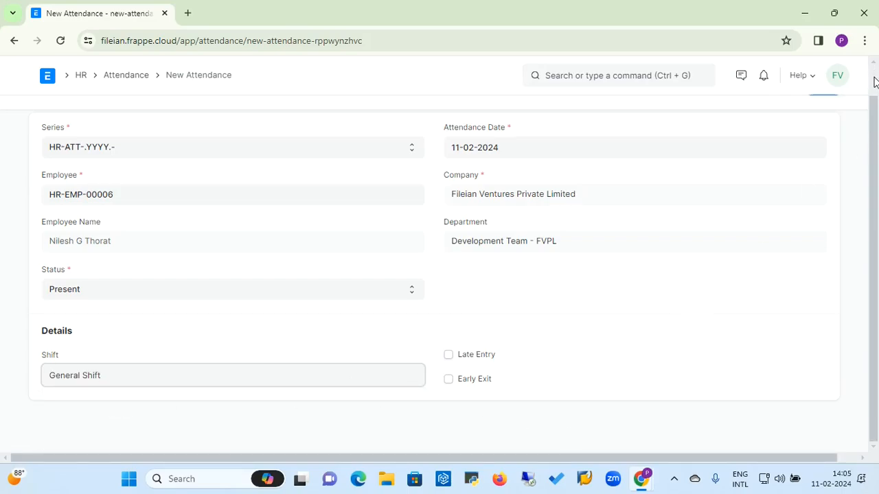
scroll(874, 81, "up", 1)
left_click(822, 119)
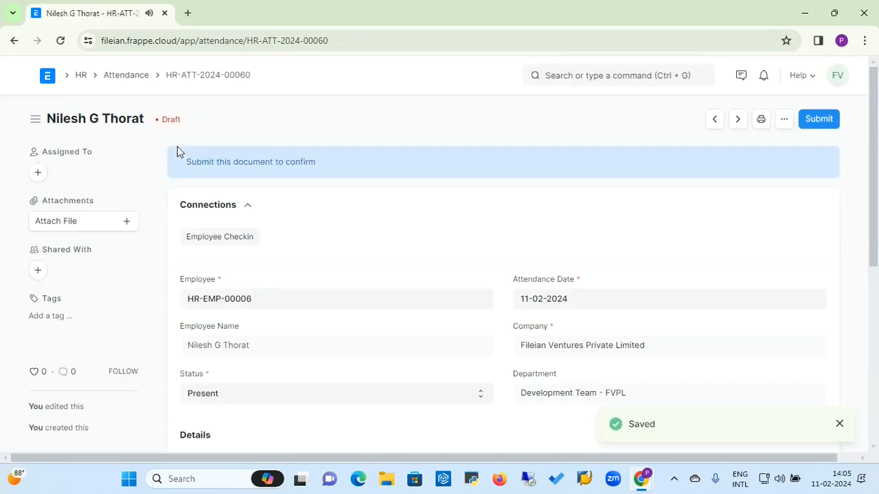
Step: Submit attendance HR-ATT-2024-00060 with confirmation, then return to the attendance list
left_click(818, 122)
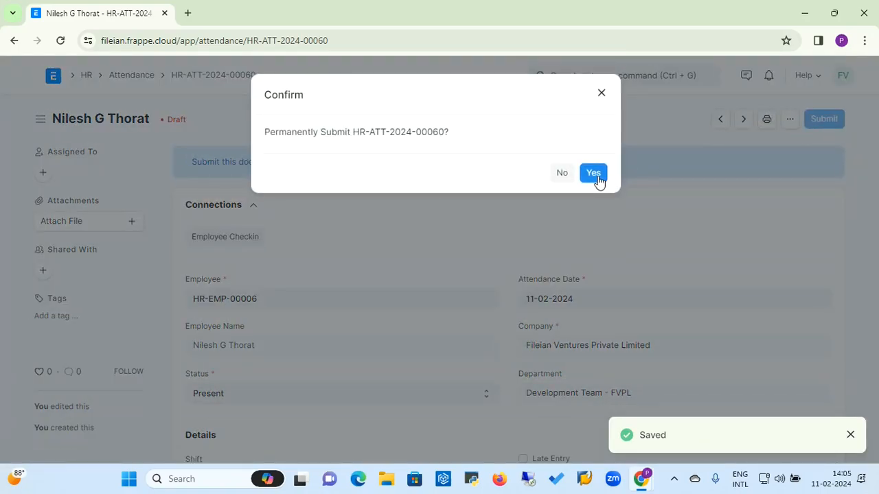
left_click(596, 176)
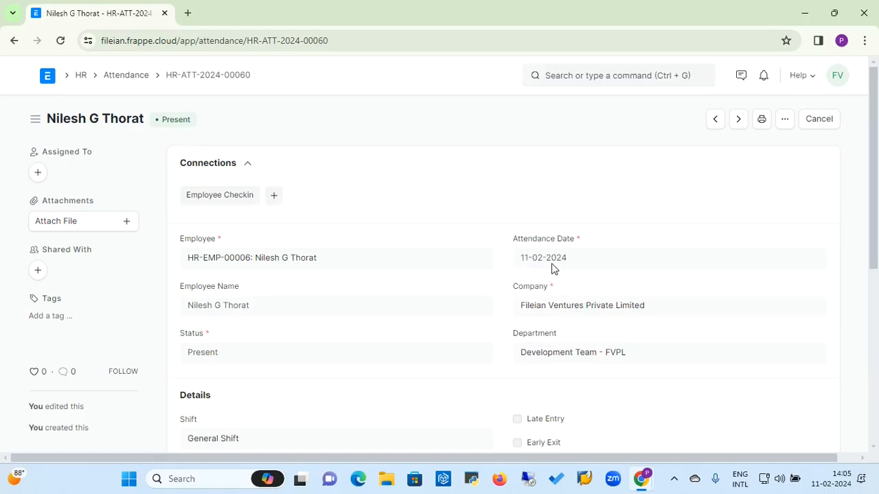
left_click(122, 83)
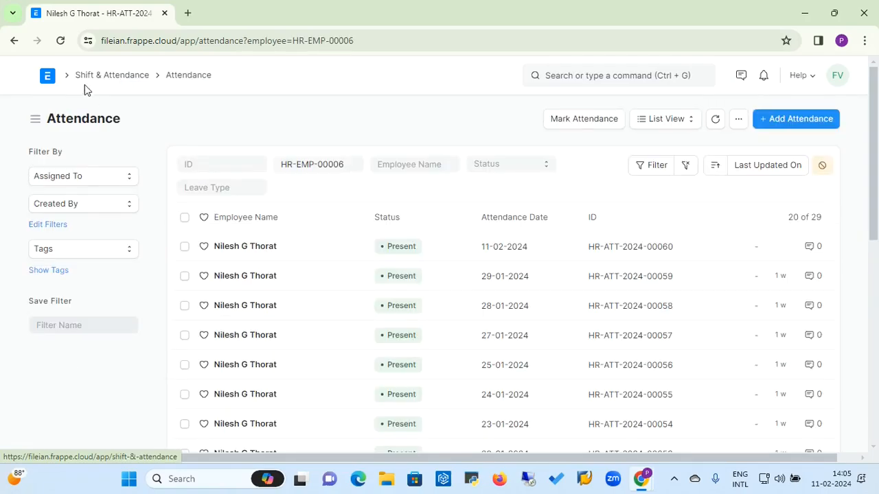
Step: Reach the empty Attendance Request list via Shift & Attendance and start a new request
left_click(95, 77)
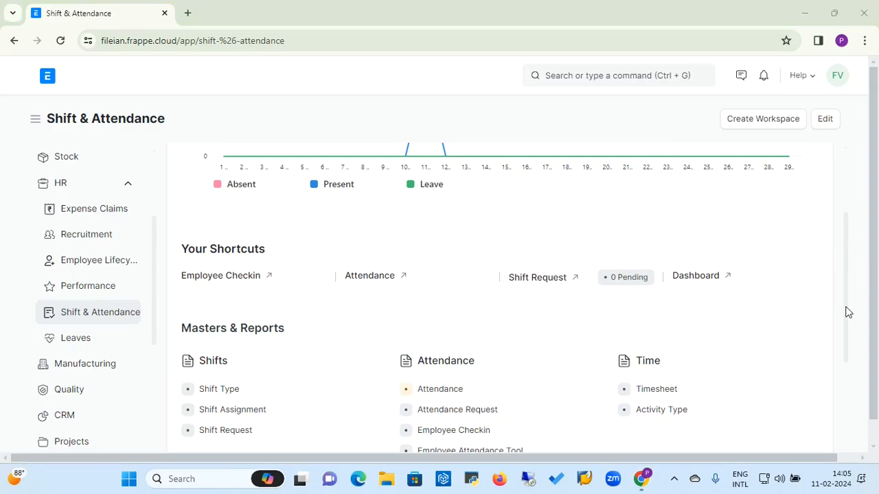
left_click(768, 337)
scroll(768, 340, "down", 3)
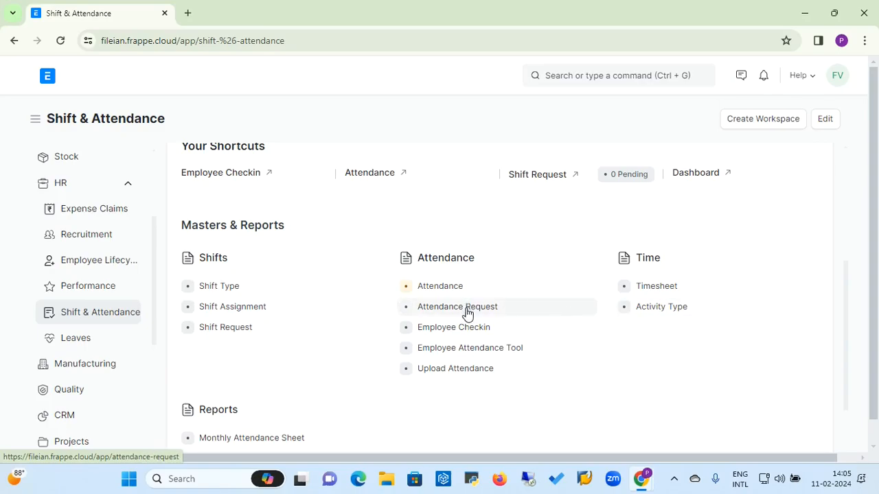
left_click(465, 311)
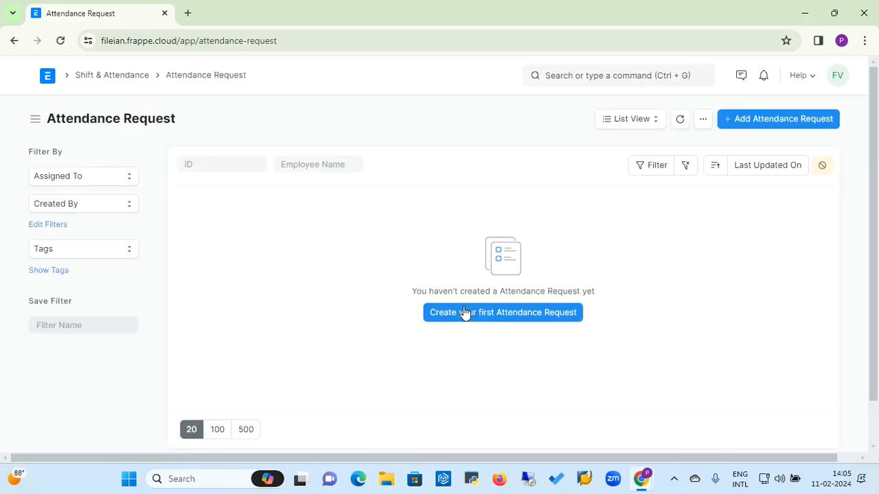
left_click(763, 120)
Step: Choose employee HR-EMP-00006 with a date range of 12-02-2024 to 13-02-2024
left_click(228, 177)
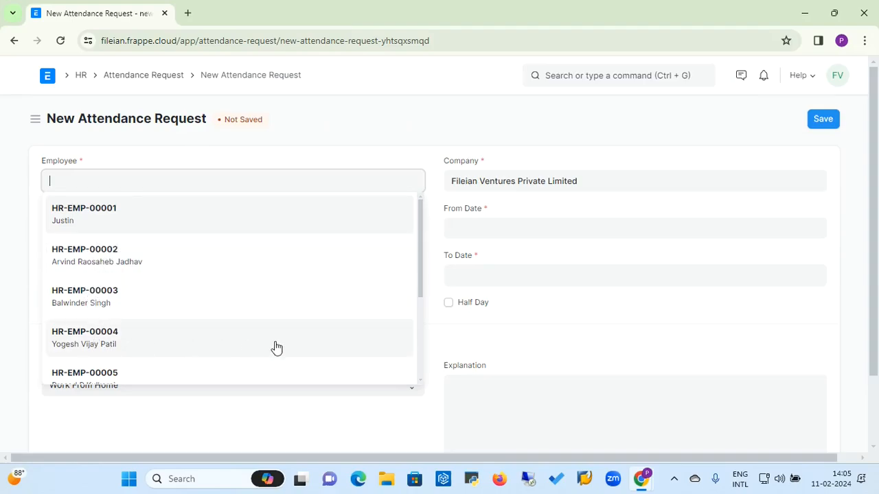
scroll(419, 349, "down", 3)
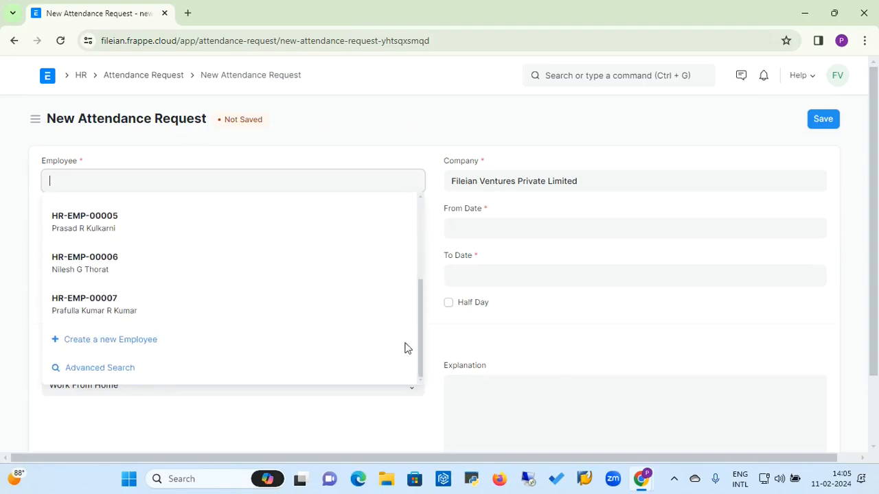
left_click(80, 265)
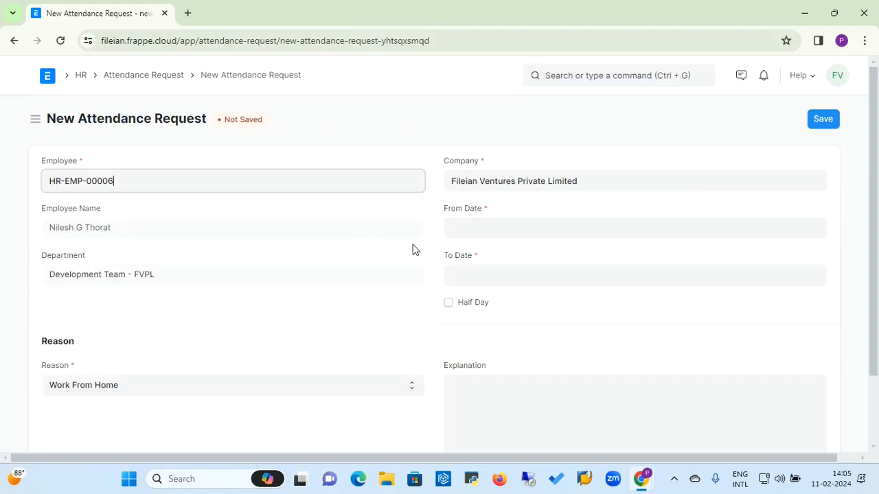
left_click(462, 230)
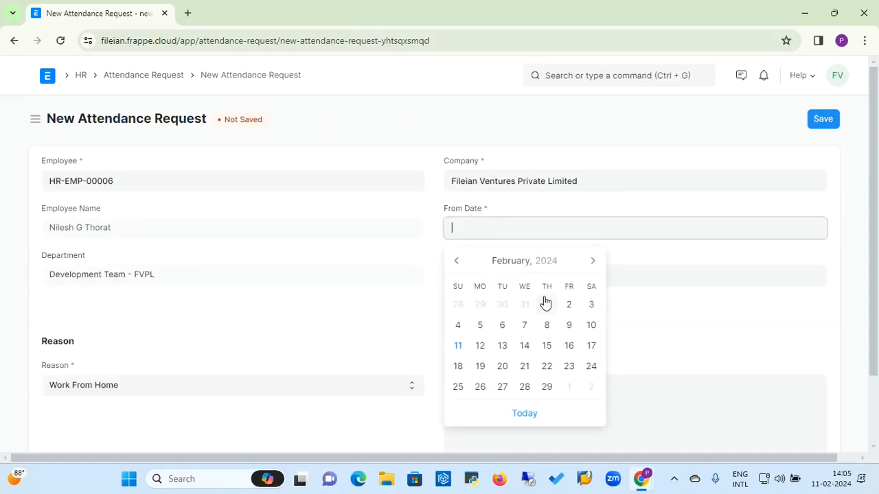
left_click(460, 348)
left_click(488, 281)
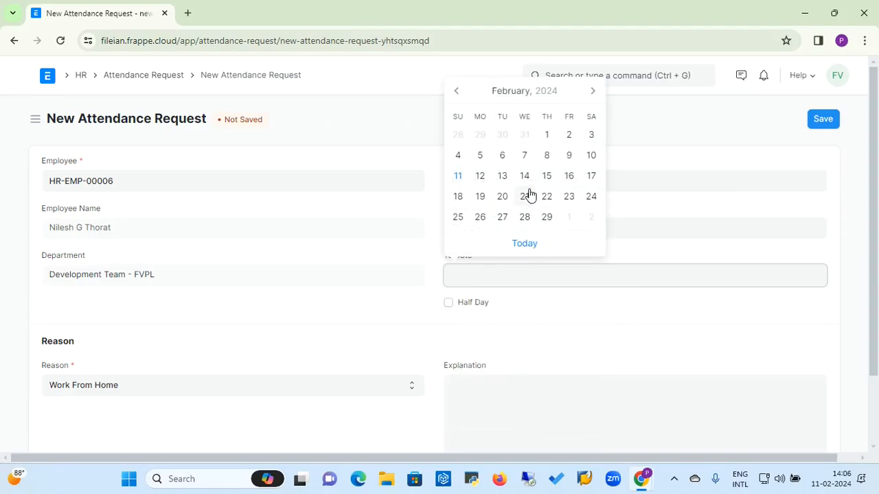
left_click(502, 177)
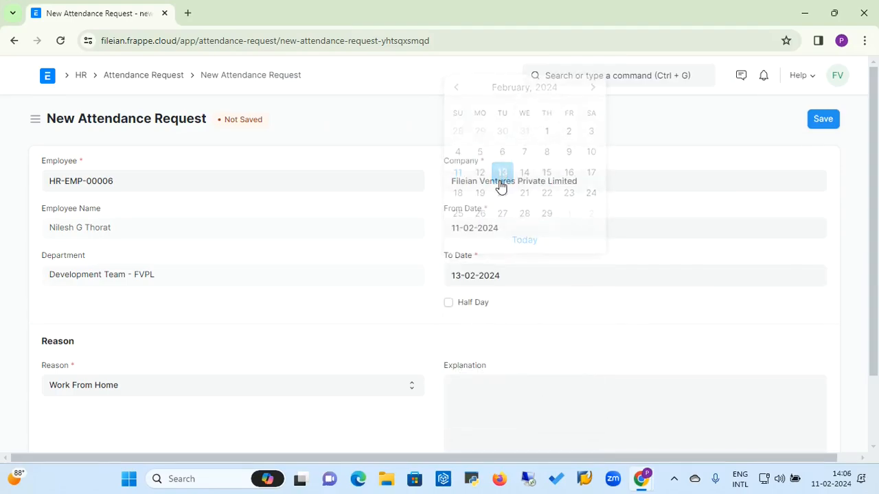
left_click(494, 227)
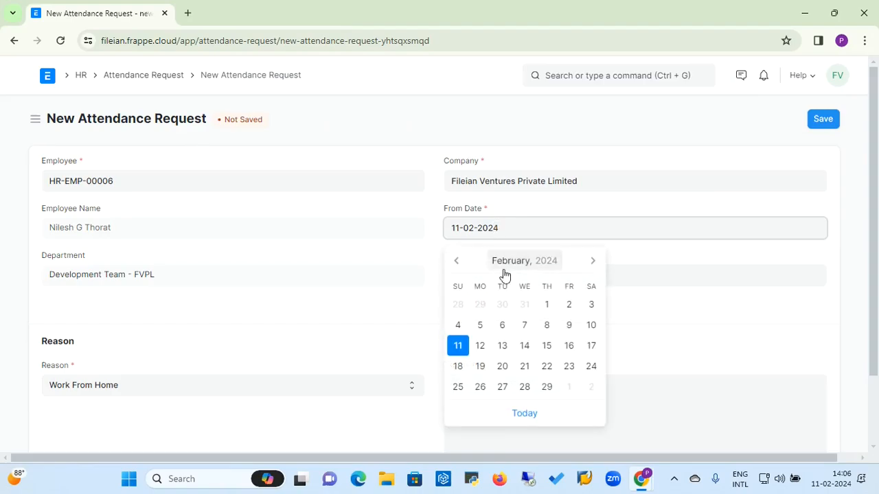
left_click(480, 347)
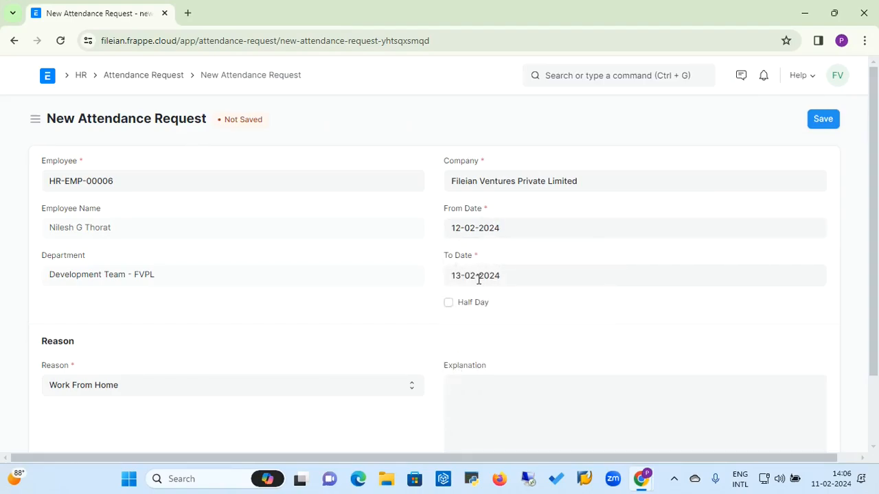
Step: Set the request reason to On Duty, leaving the explanation empty
left_click(208, 384)
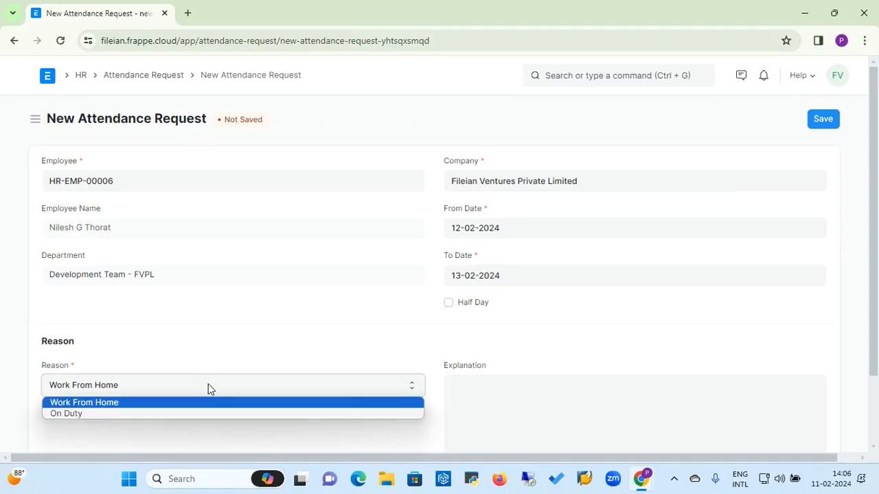
left_click(132, 416)
left_click(468, 431)
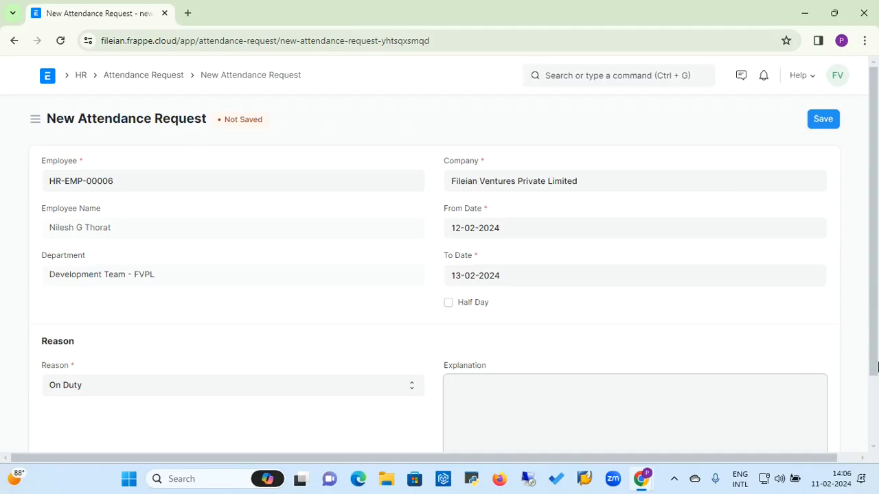
left_click(868, 418)
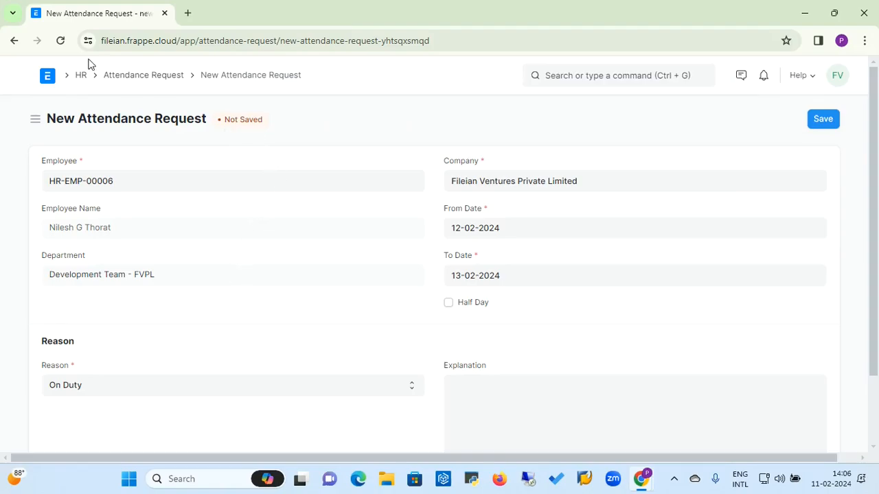
Step: Abandon the unsaved attendance request and open the empty Employee Checkin list from Shift & Attendance
left_click(143, 80)
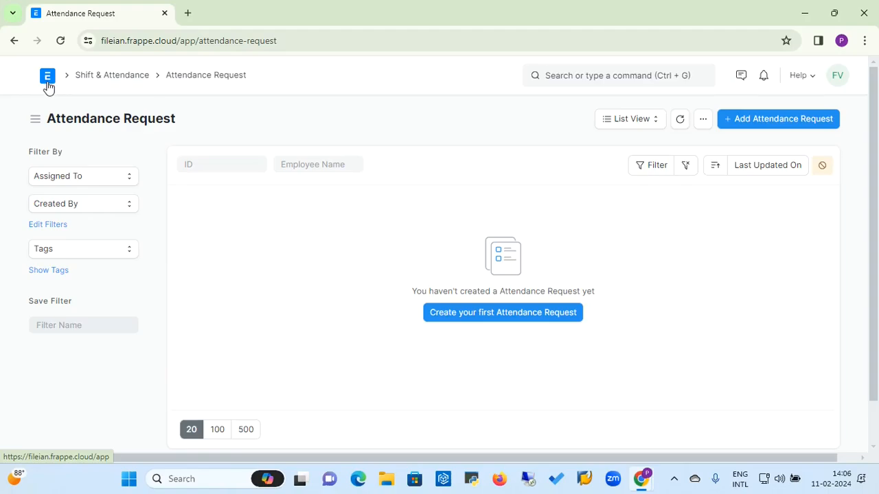
left_click(92, 81)
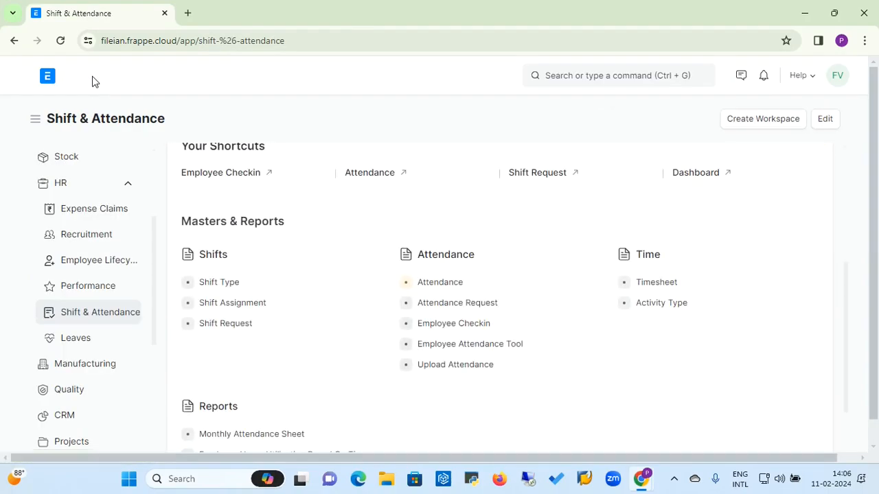
left_click(463, 329)
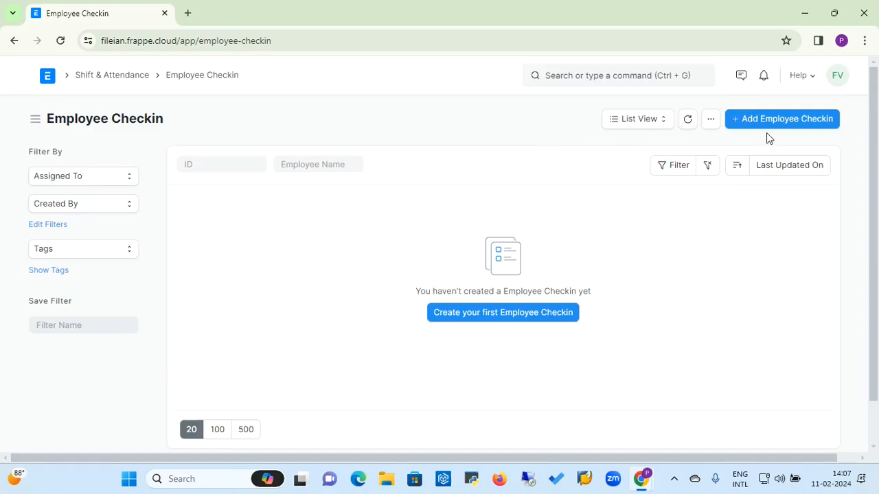
Step: Save an IN check-in for employee HR-EMP-00001 with location/device ID 12344
left_click(783, 122)
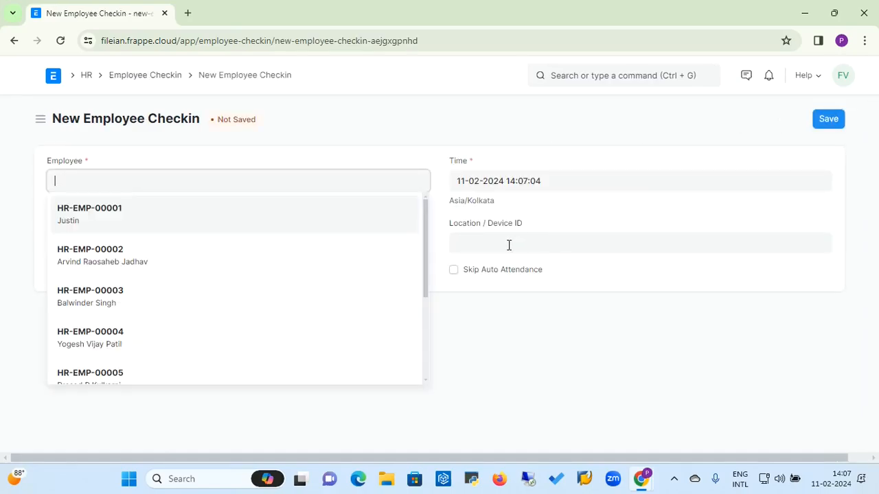
left_click(114, 220)
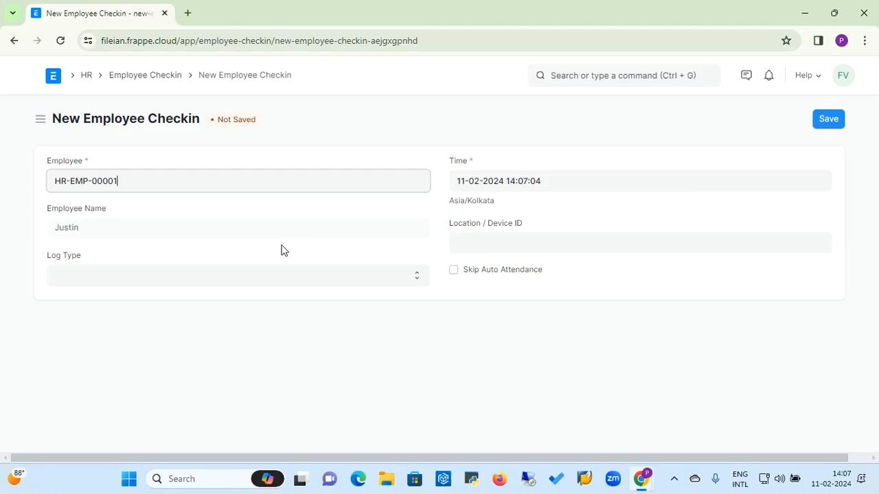
left_click(168, 280)
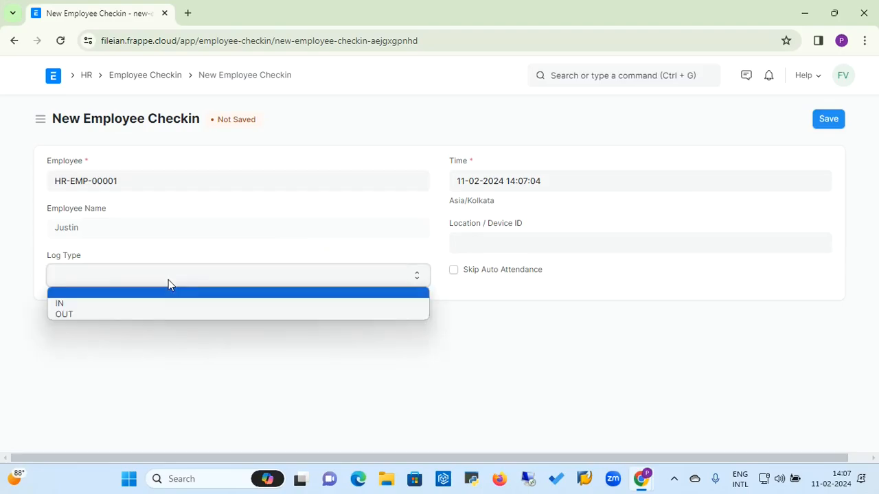
left_click(134, 303)
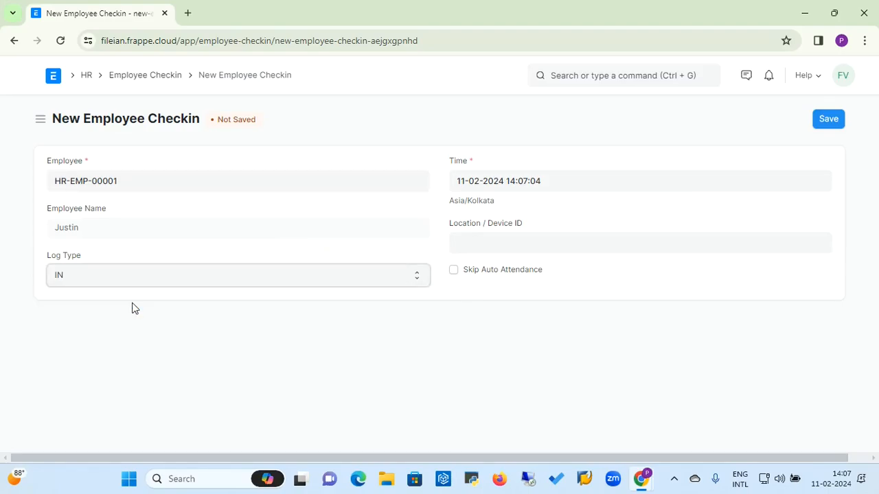
left_click(506, 241)
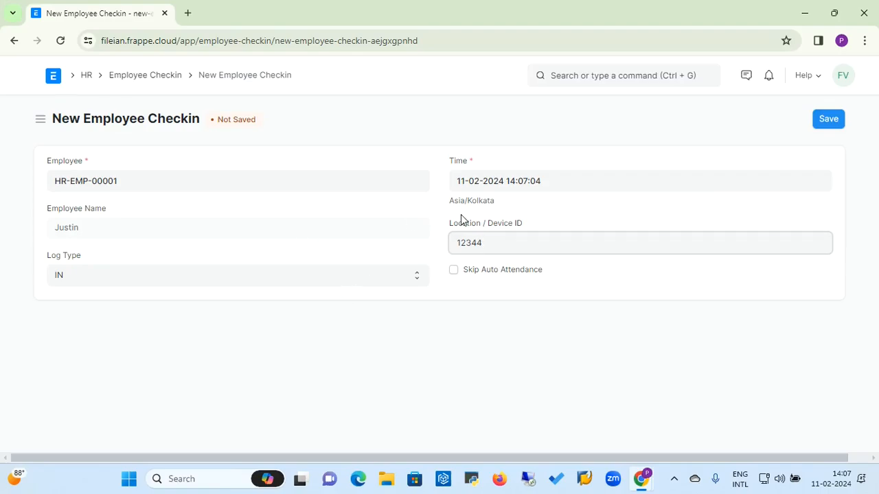
left_click(827, 122)
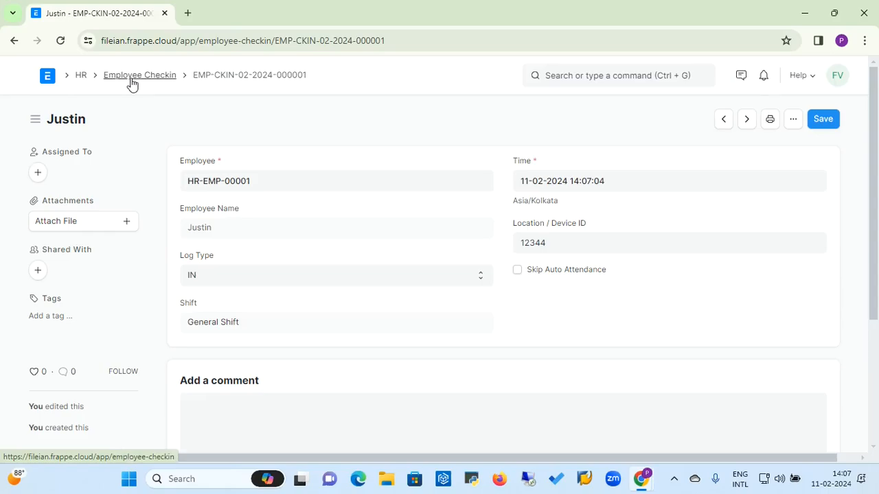
Step: Open the Shift Type list from HR's Shift & Attendance workspace and start a new shift type
left_click(81, 77)
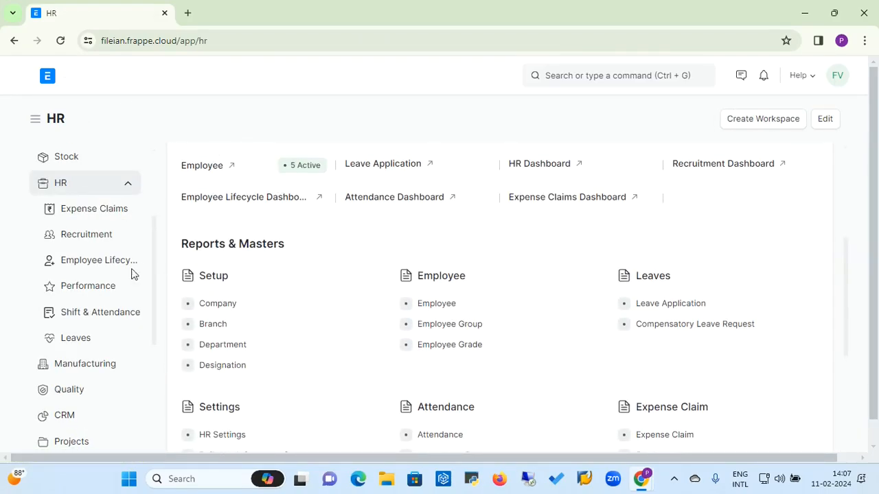
left_click(117, 319)
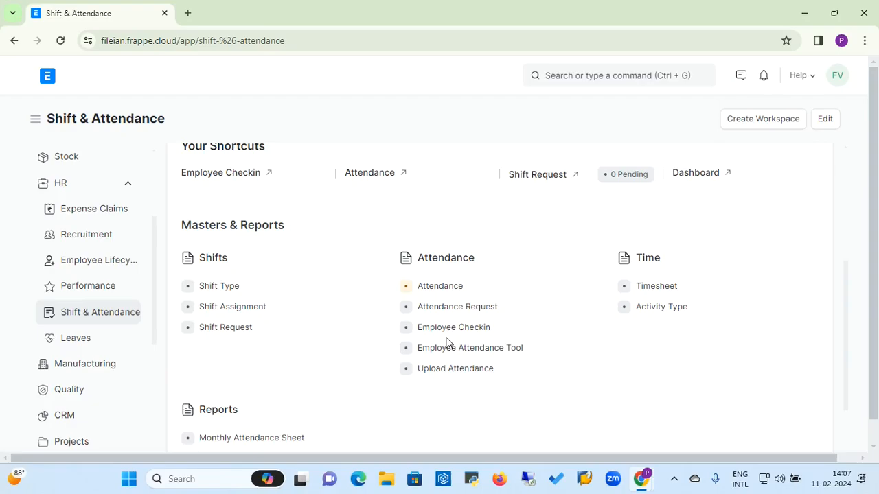
left_click(224, 288)
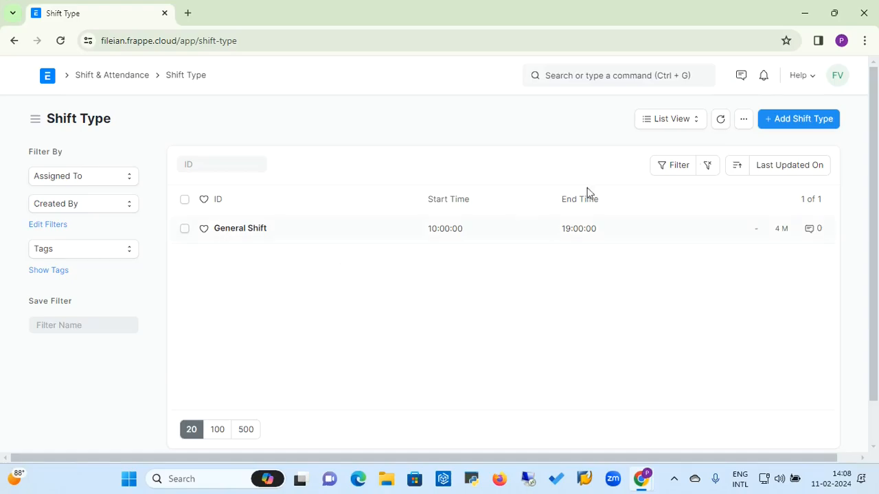
left_click(794, 123)
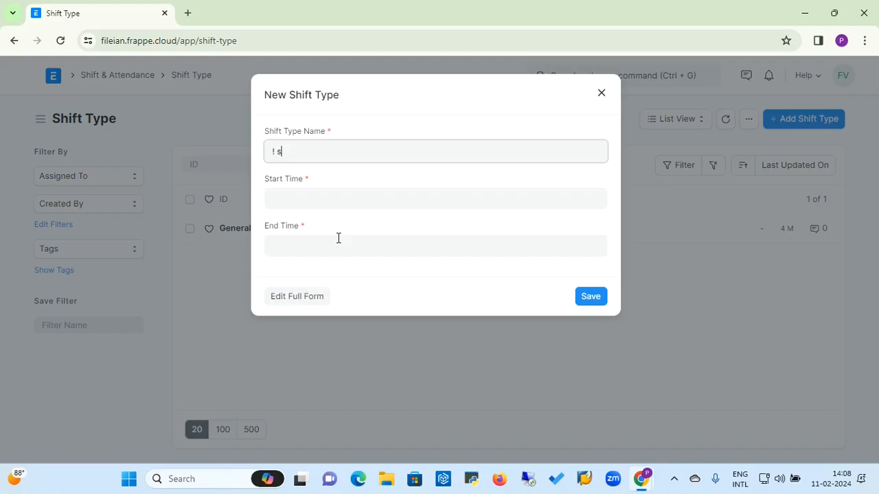
Step: Name the shift type 1st, set it to run 07:00:00 to 15:00:00, and save
key("BackSpace")
key("BackSpace")
left_click(322, 197)
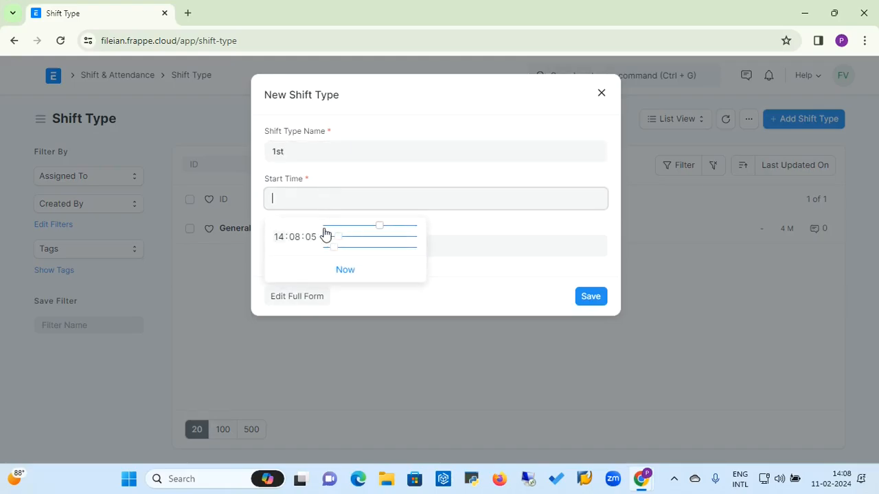
left_click(327, 227)
left_click_drag(329, 231, 324, 256)
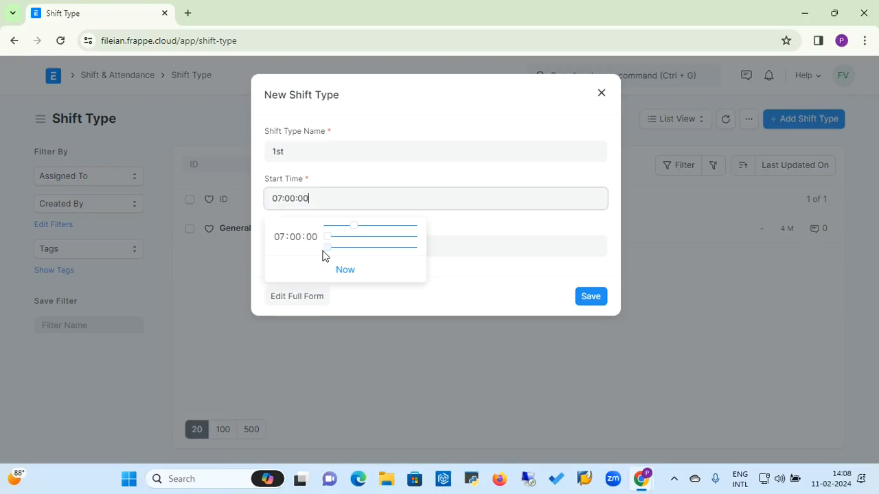
left_click(525, 254)
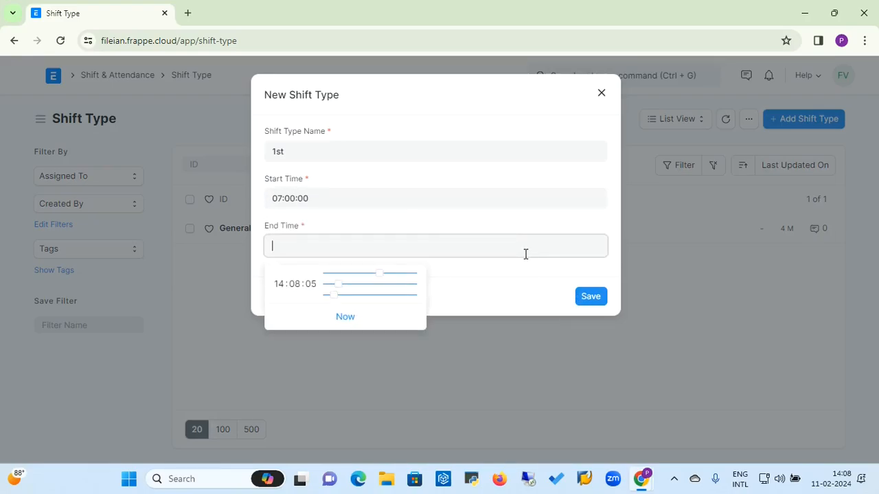
left_click_drag(379, 274, 382, 279)
left_click_drag(331, 289, 328, 300)
left_click(592, 296)
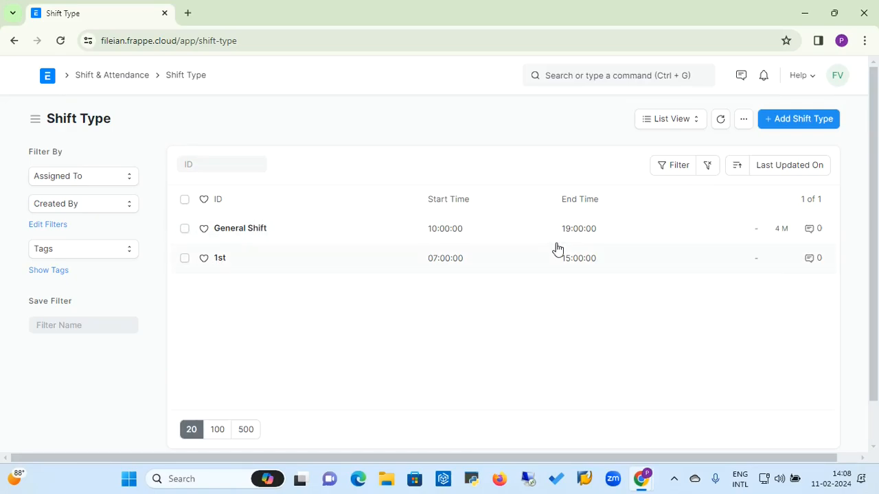
Step: Start another shift type with a start time of 15:00:00
left_click(813, 118)
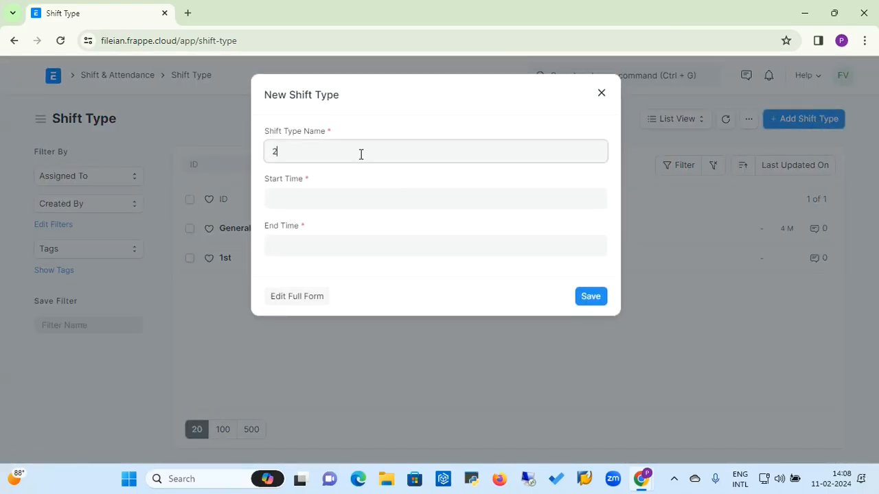
left_click(324, 198)
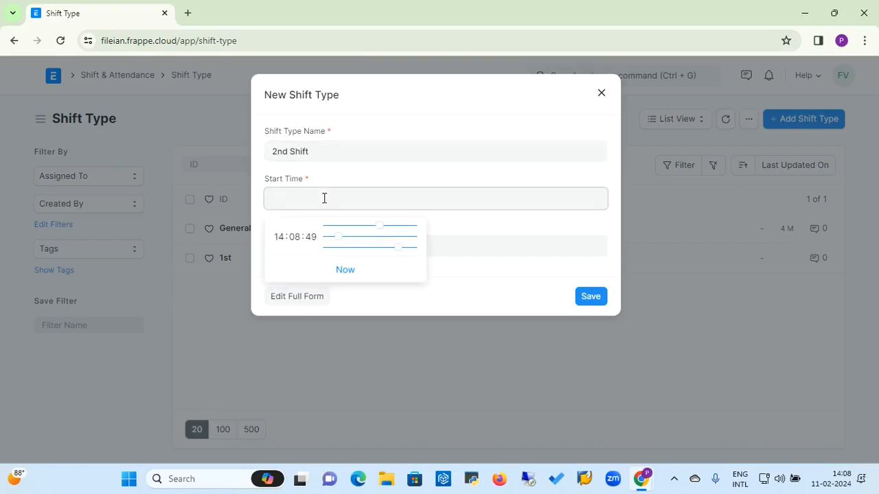
left_click(329, 227)
mouse_move(330, 230)
left_mouse_down()
mouse_move(385, 240)
mouse_move(326, 242)
left_mouse_up()
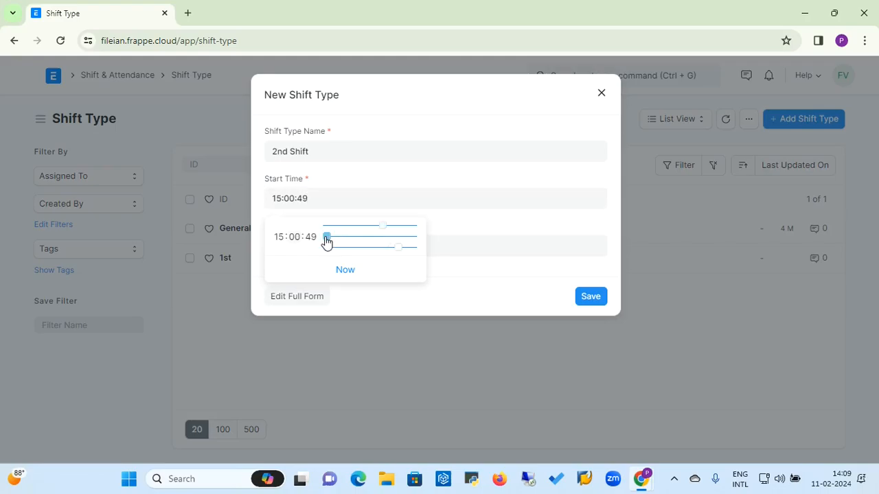
left_click(327, 247)
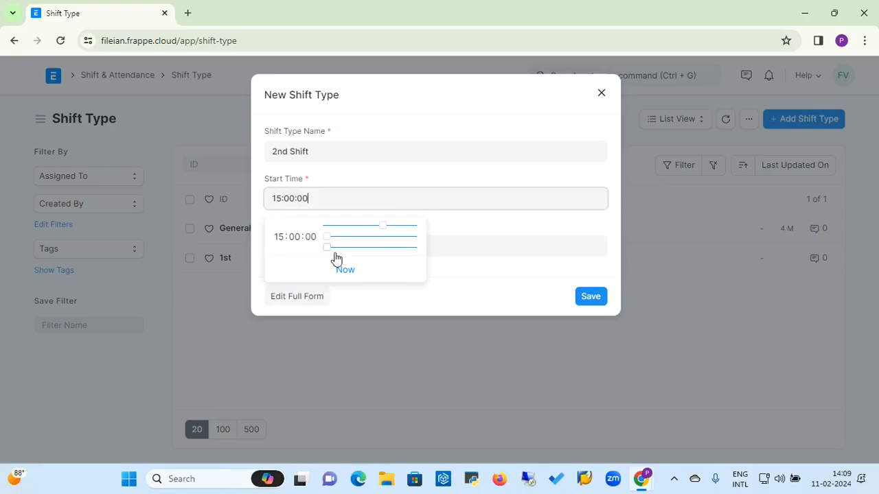
Step: Set its end time to 23:00:00, save it as 2nd Shift, and return to Shift & Attendance
left_click(467, 252)
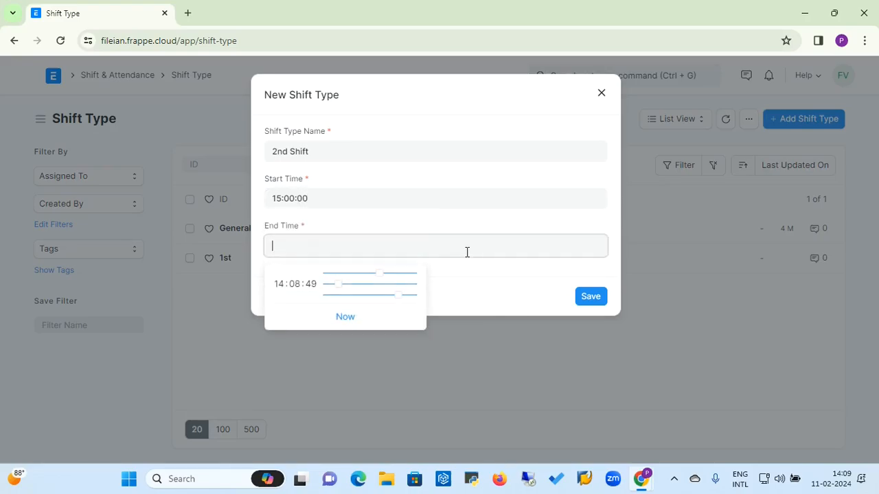
left_click_drag(380, 275, 420, 287)
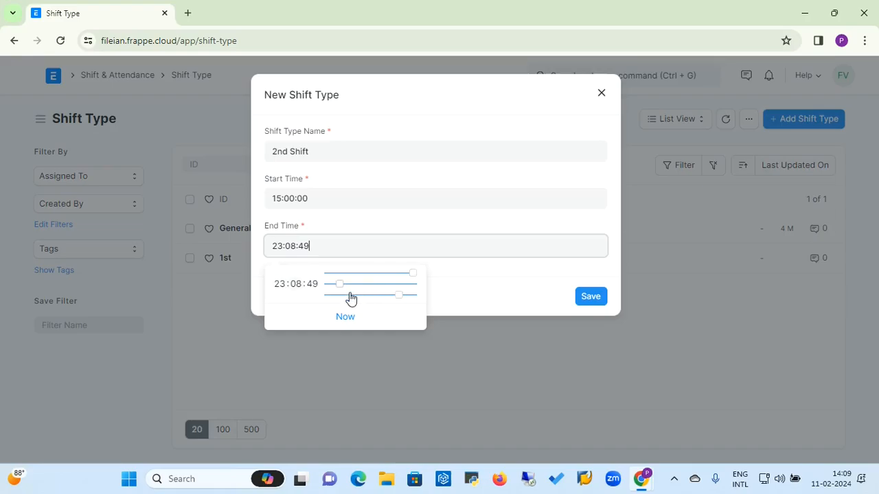
left_click_drag(337, 287, 326, 289)
left_click(328, 295)
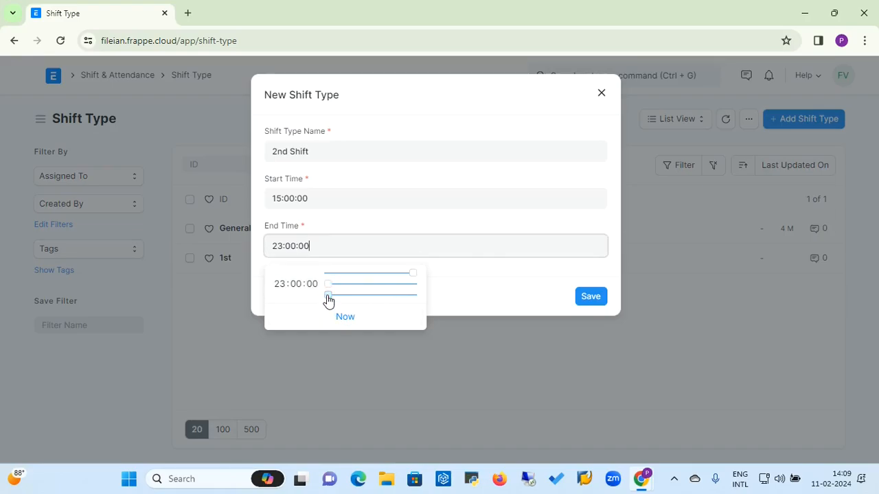
left_click(570, 284)
left_click(589, 297)
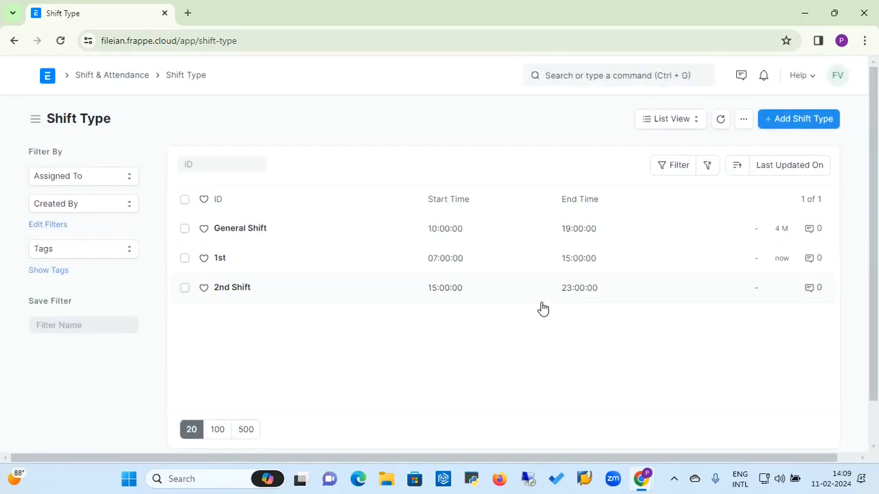
left_click(123, 81)
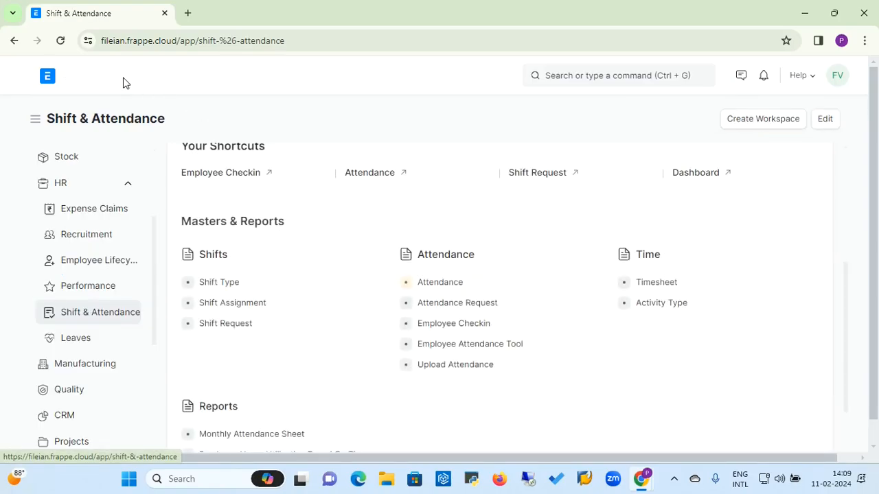
Step: Create a shift assignment putting the second employee on the 1st shift, 01-02-2024 to 29-02-2024
left_click(245, 304)
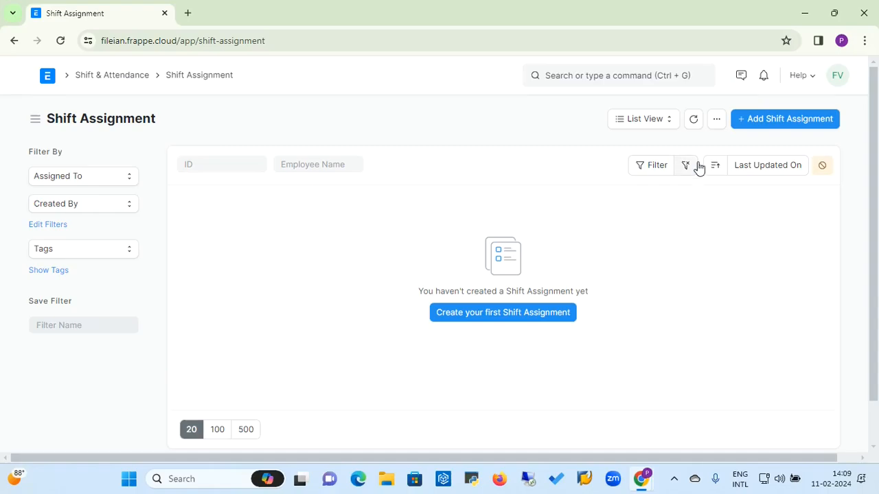
left_click(788, 124)
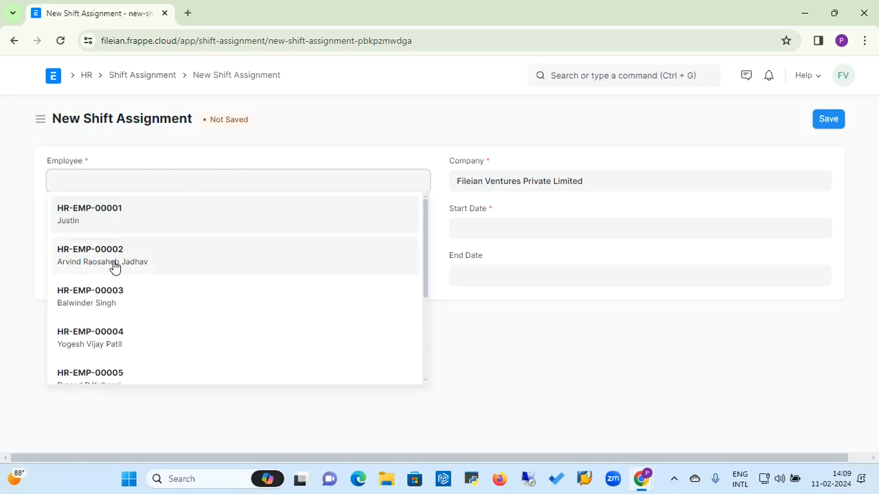
left_click(114, 268)
left_click(128, 281)
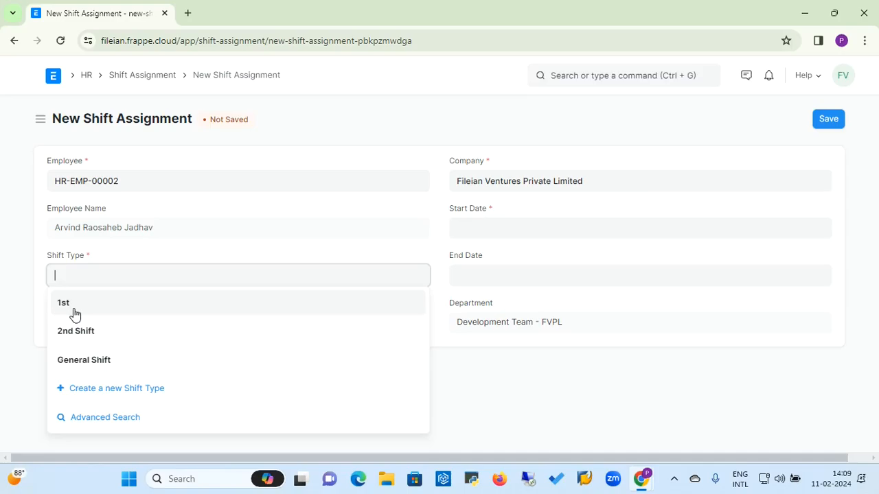
left_click(73, 308)
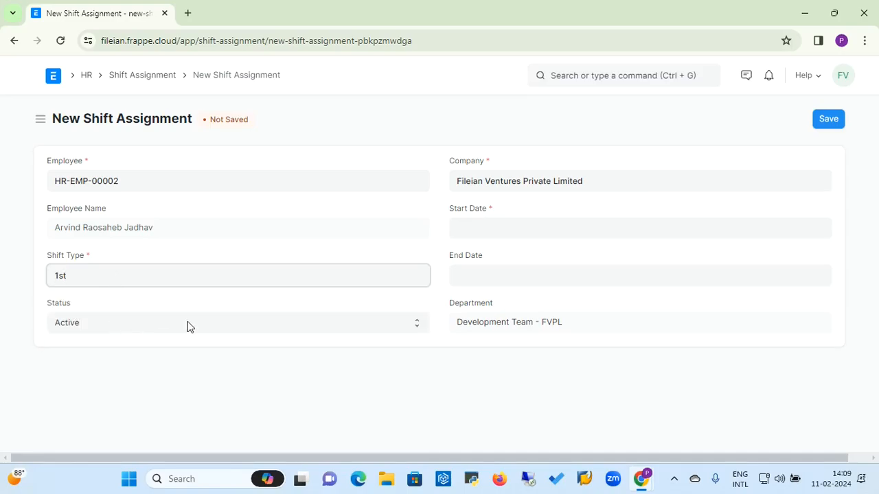
left_click(489, 223)
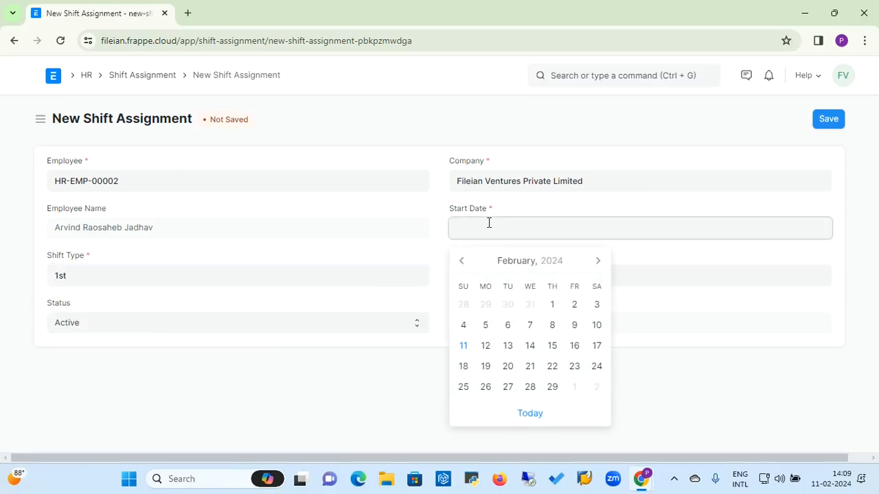
left_click(551, 305)
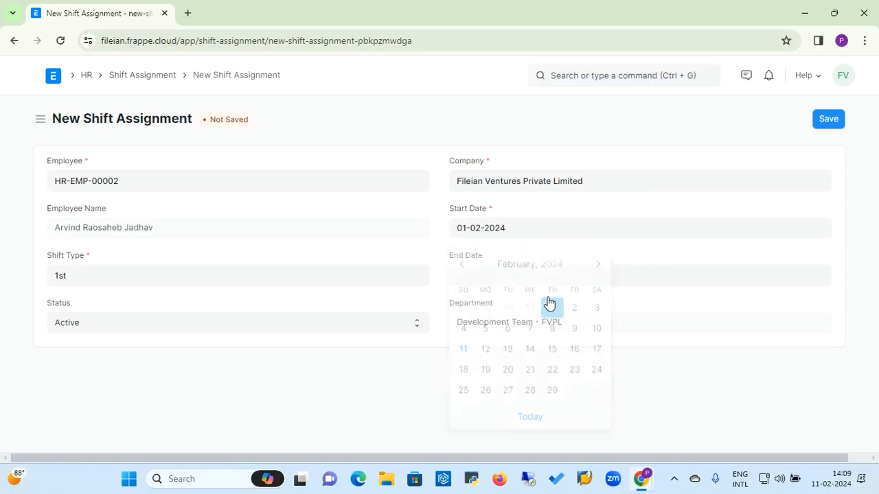
left_click(510, 272)
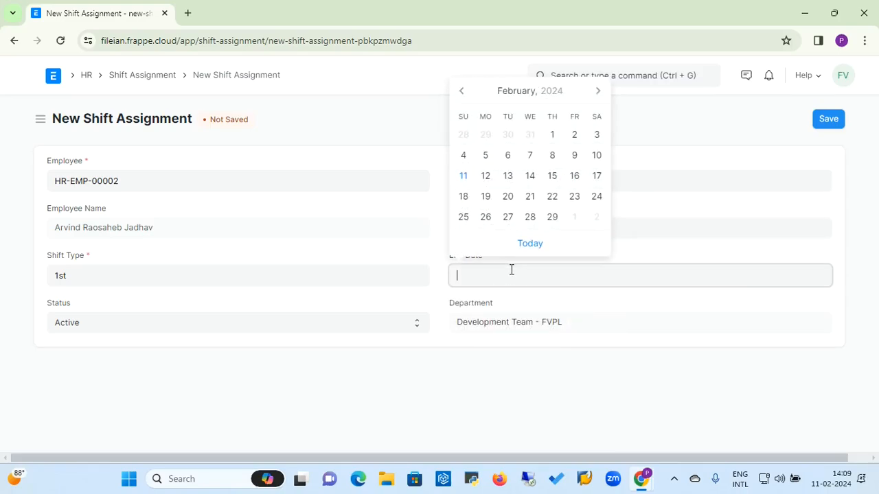
left_click(552, 220)
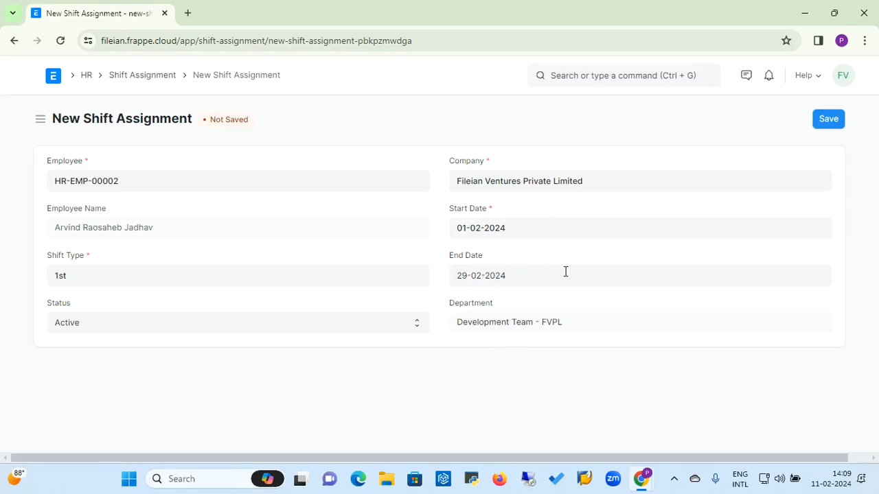
Step: Save and submit the shift assignment, then return to the Shift Assignment list
left_click(826, 119)
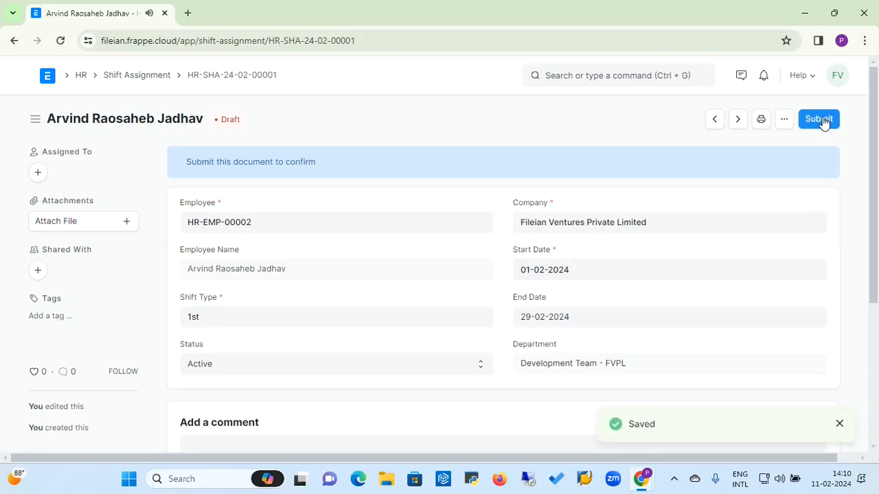
left_click(826, 118)
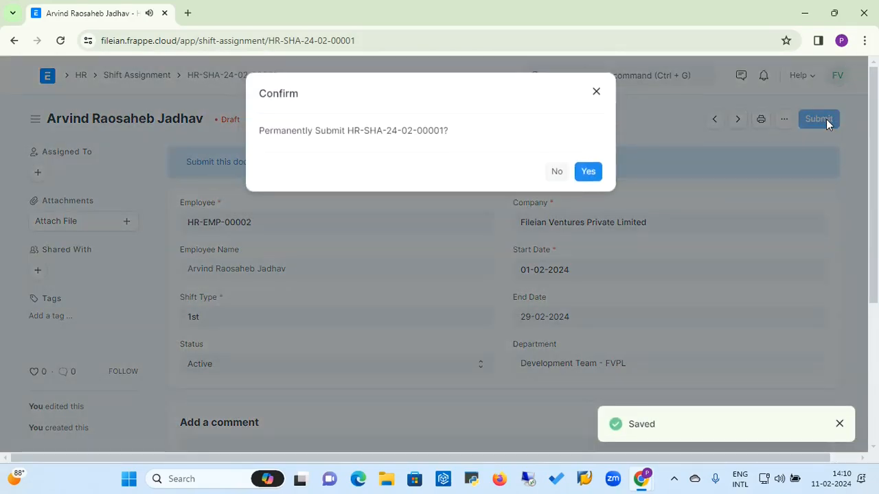
left_click(593, 172)
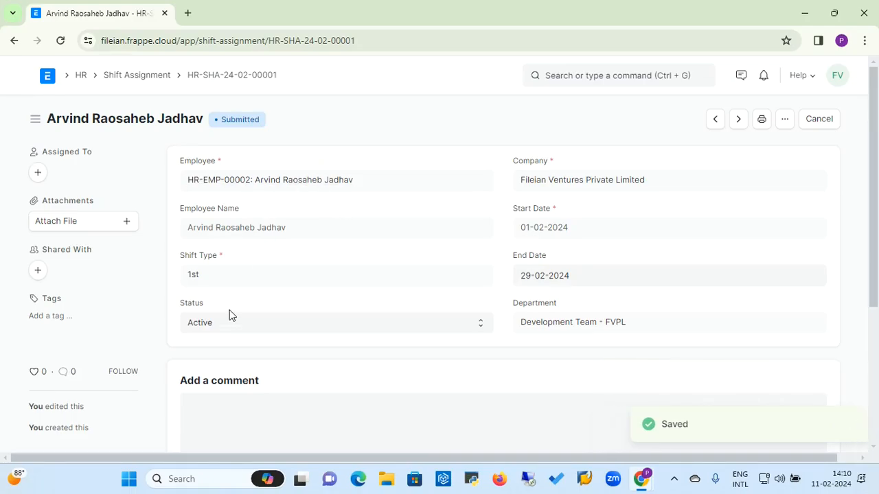
left_click(146, 79)
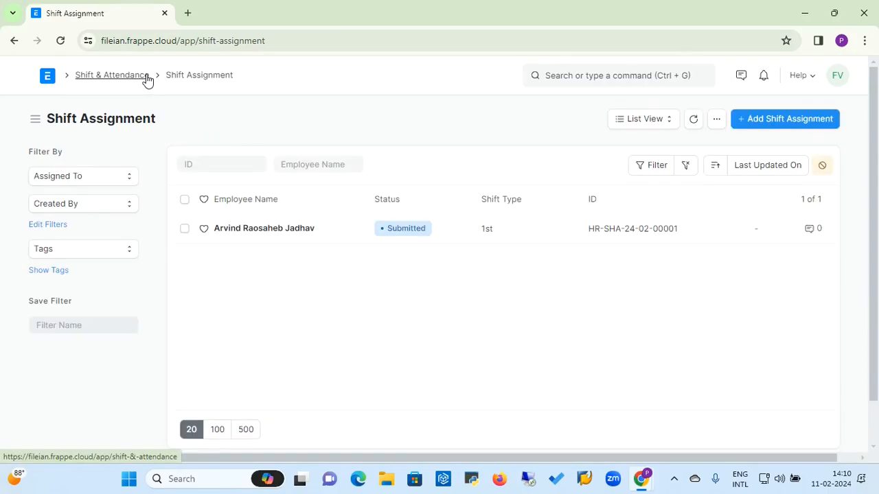
Step: In the Employee Attendance Tool, tick the three unmarked employees and set status to Present
left_click(92, 79)
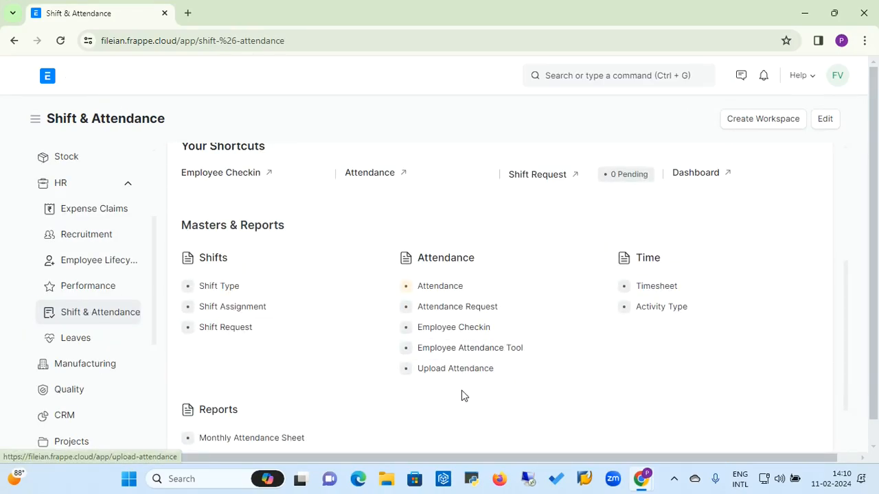
left_click(464, 348)
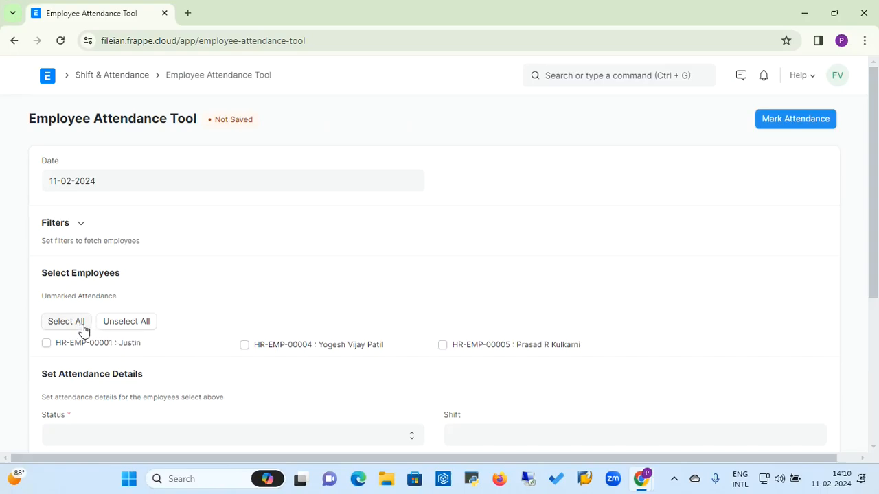
left_click(57, 328)
left_click(341, 435)
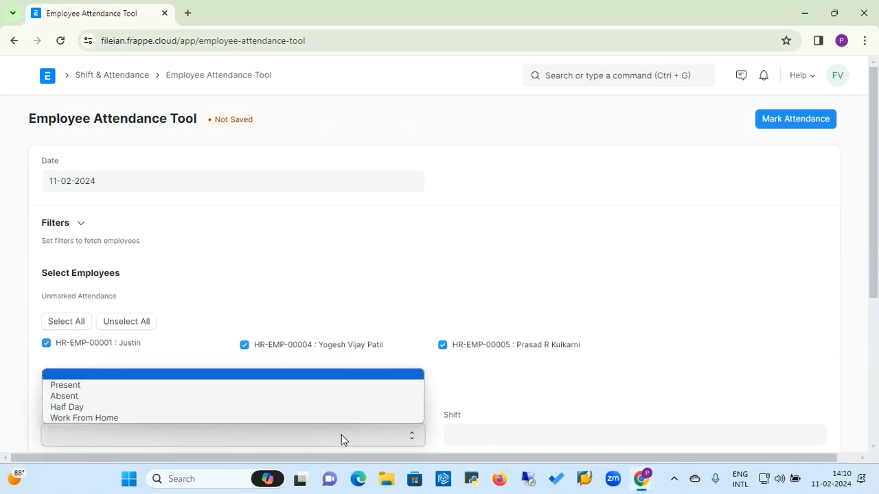
left_click(213, 388)
Step: Begin choosing a shift, closing the empty new shift type form that opened by mistake
left_click(487, 433)
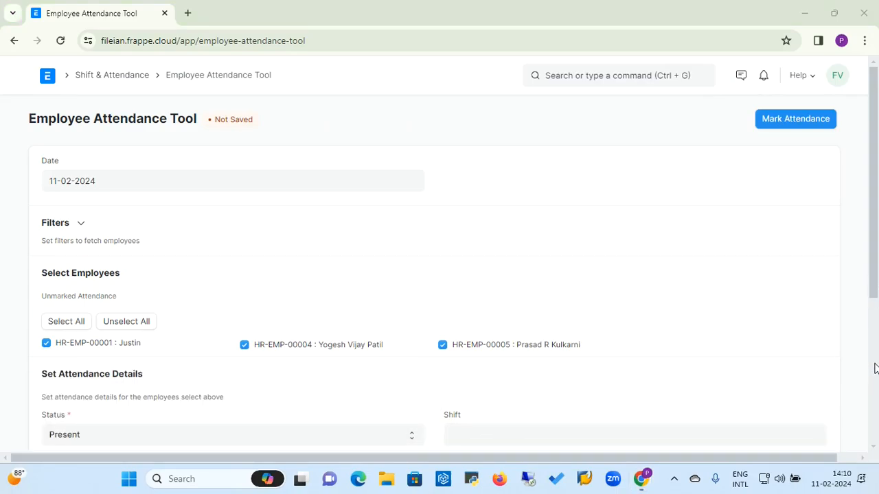
left_click(826, 393)
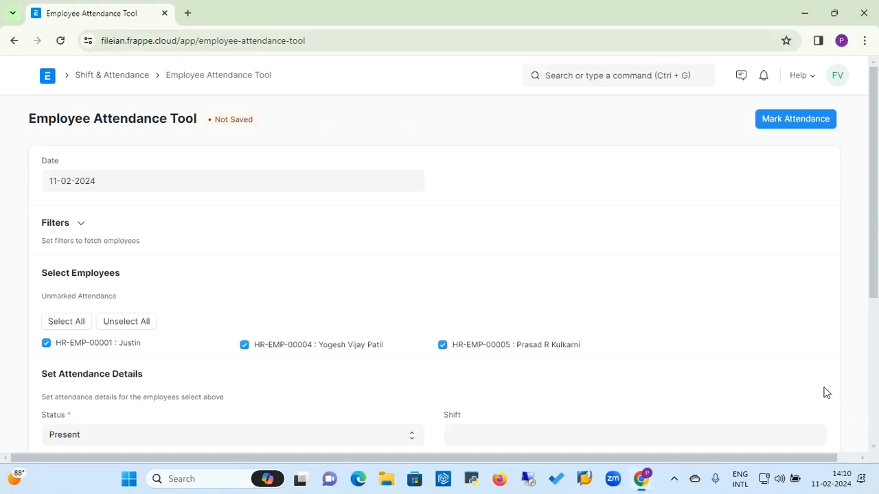
scroll(826, 392, "down", 1)
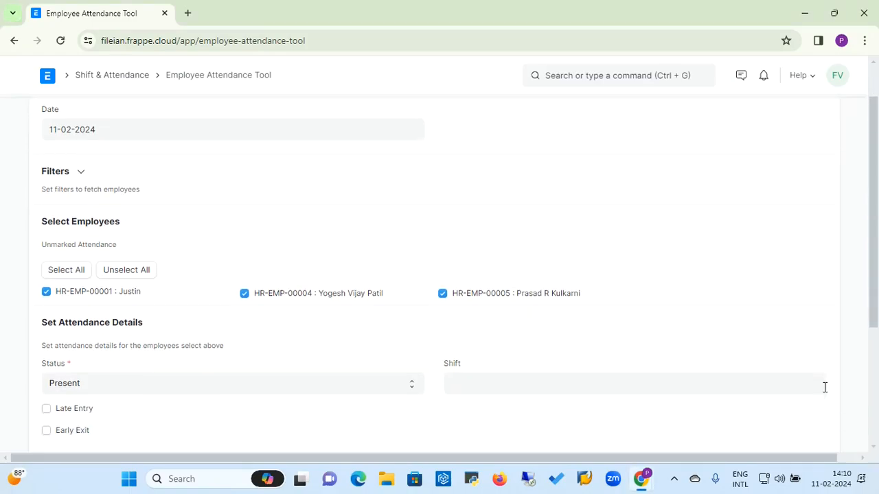
left_click(638, 393)
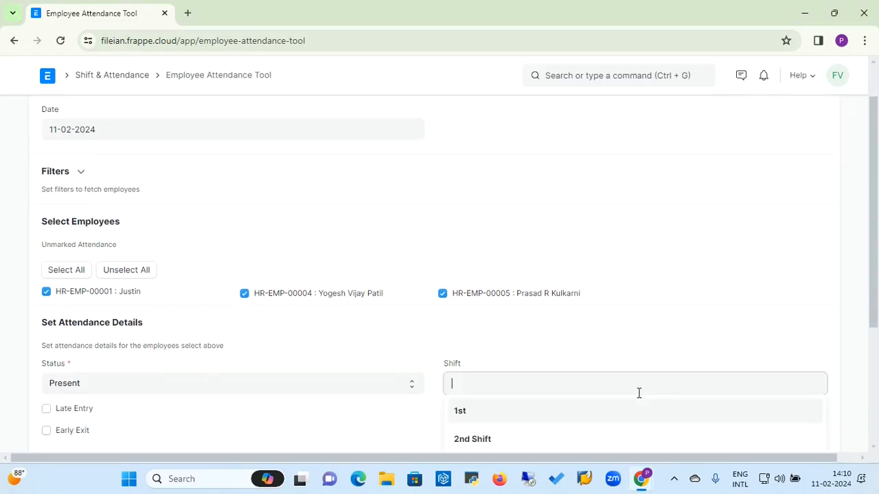
left_click(546, 437)
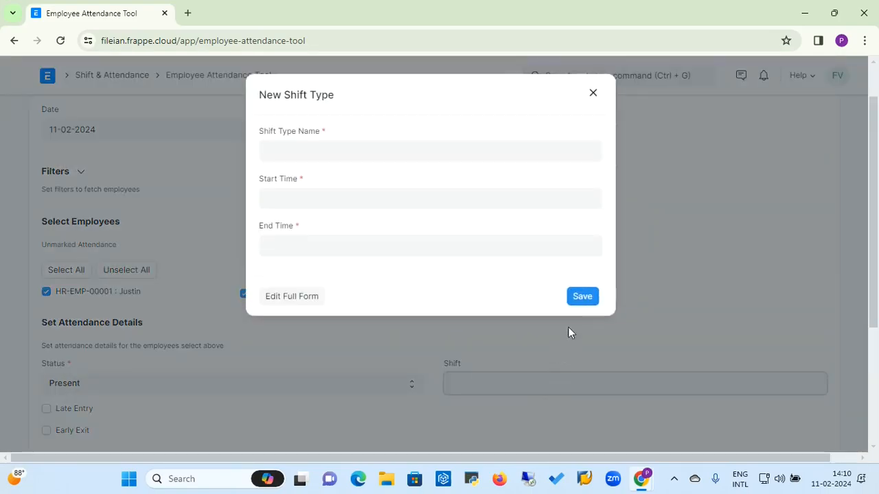
left_click(596, 95)
Step: Set the shift to General Shift and mark the employees Present for 11-02-2024
left_click(469, 380)
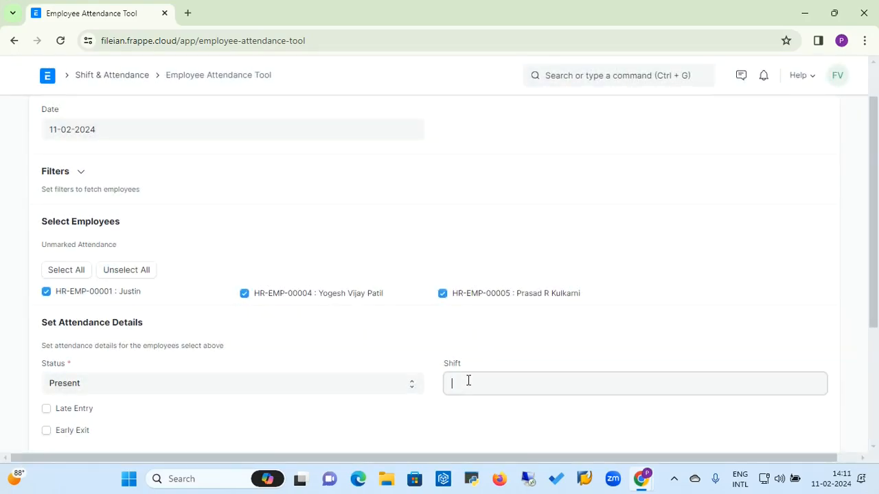
left_click(878, 408)
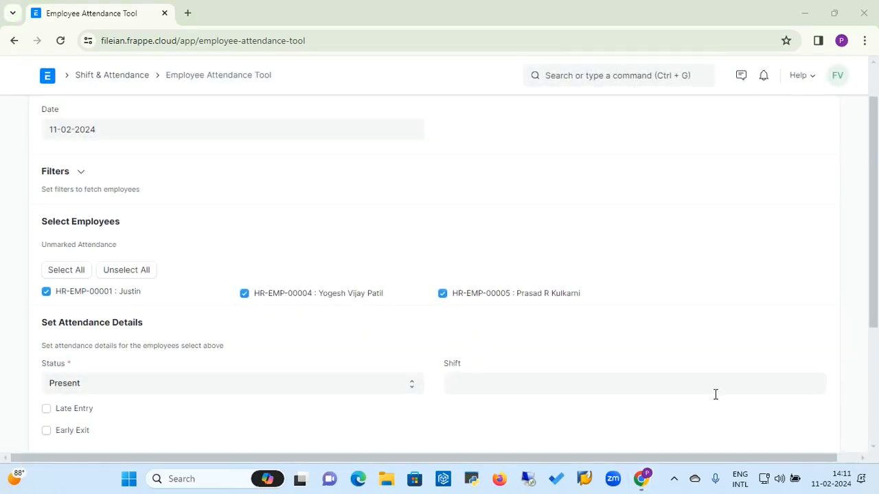
left_click(747, 351)
scroll(747, 351, "down", 1)
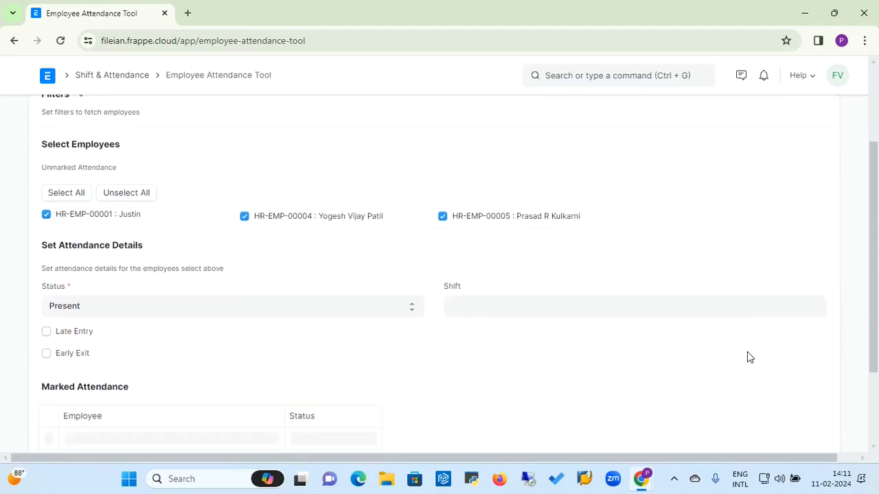
left_click(712, 313)
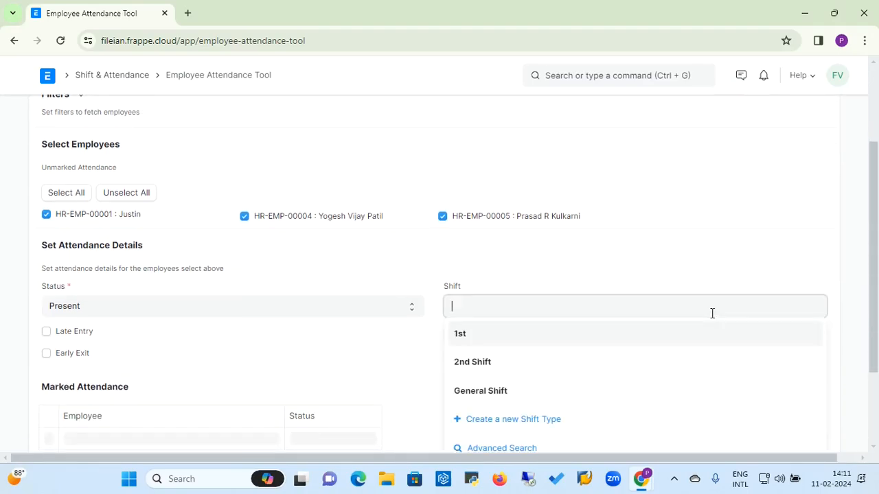
left_click(510, 396)
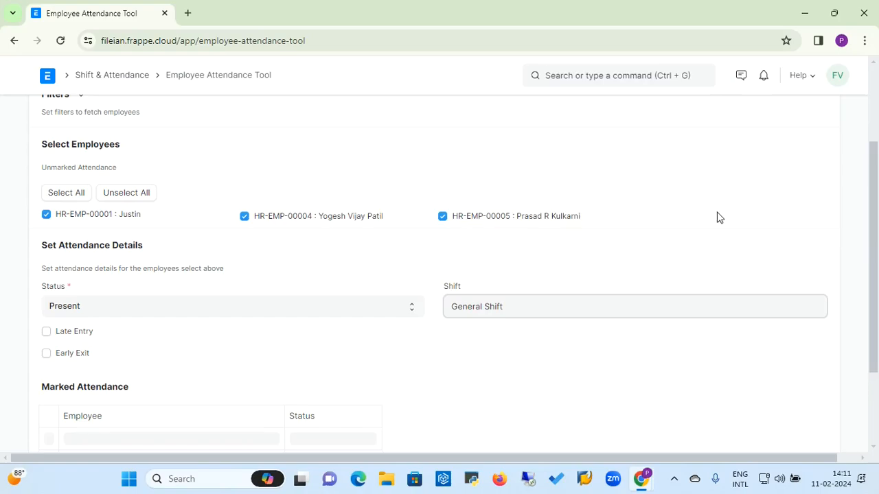
left_click(877, 94)
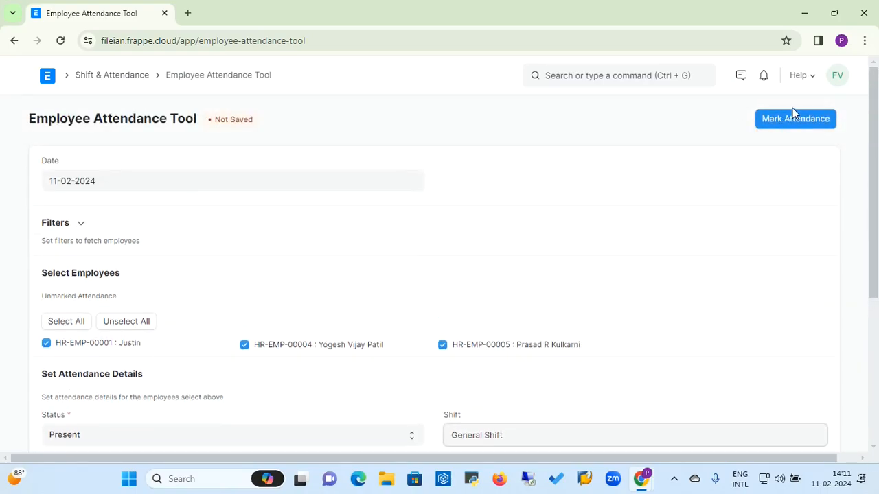
left_click(795, 121)
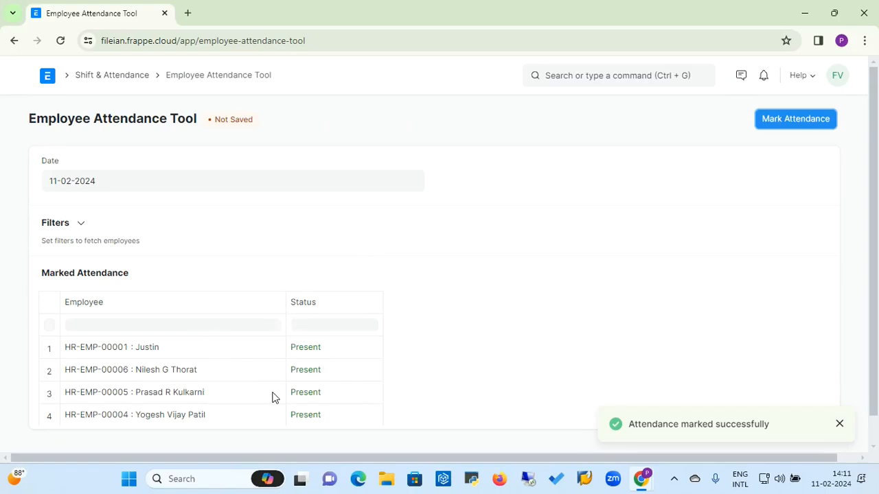
left_click(110, 75)
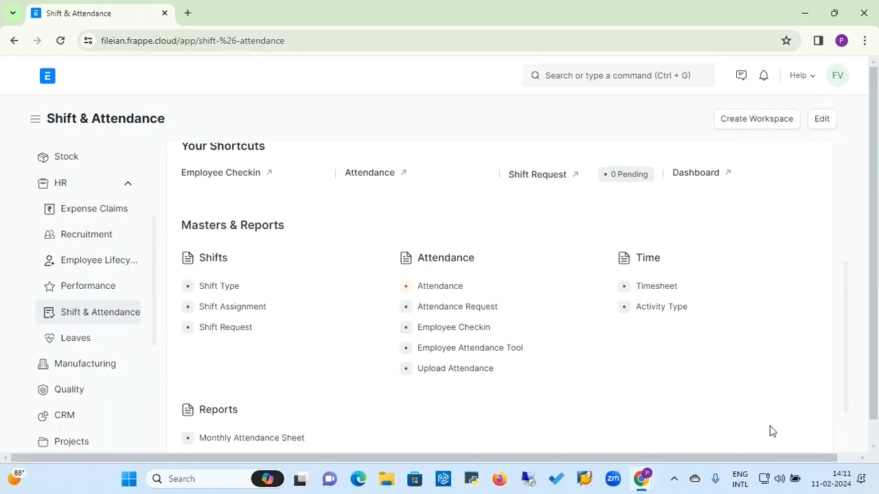
Step: On Upload Attendance, download the 11-02-2024 attendance template as Attendance (1).csv
scroll(877, 439, "down", 1)
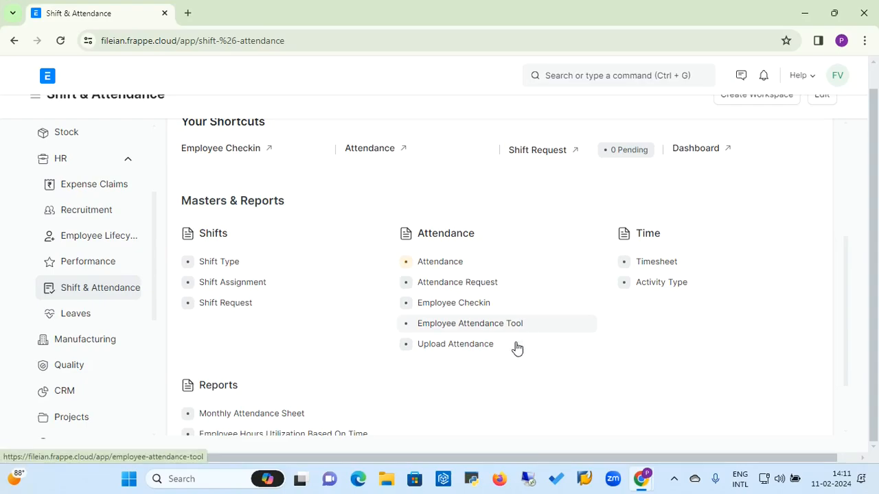
left_click(466, 353)
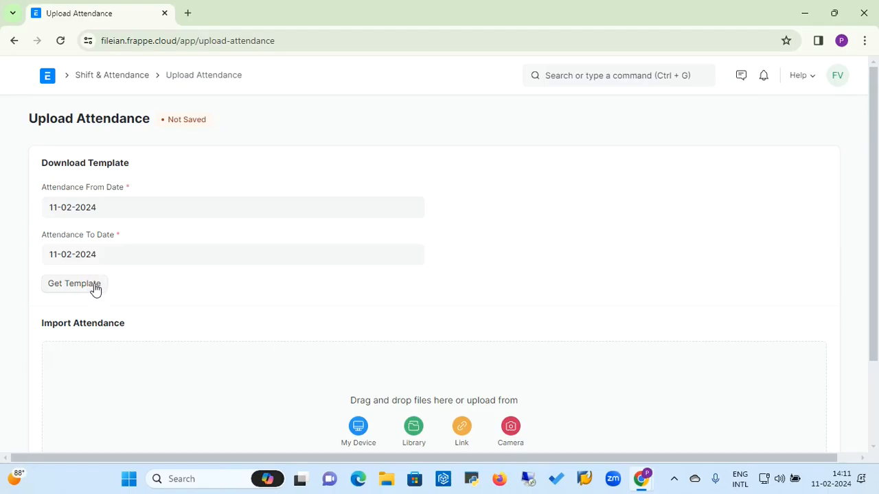
left_click(358, 433)
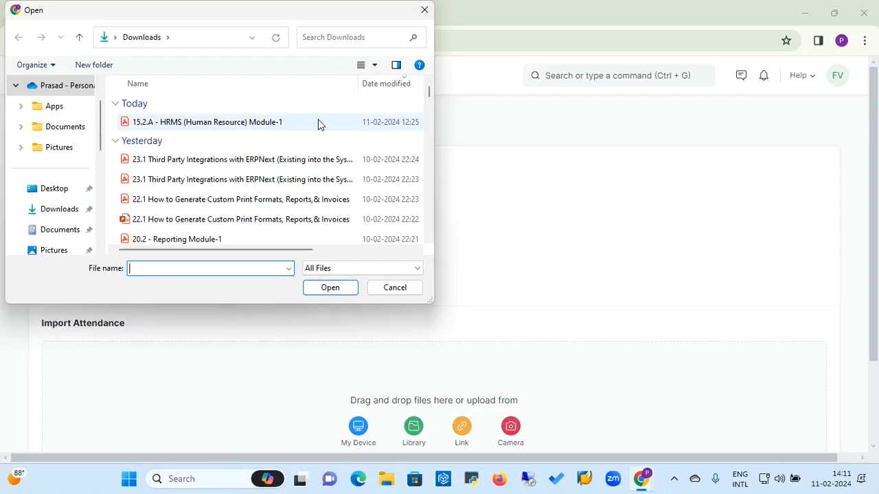
left_click(425, 13)
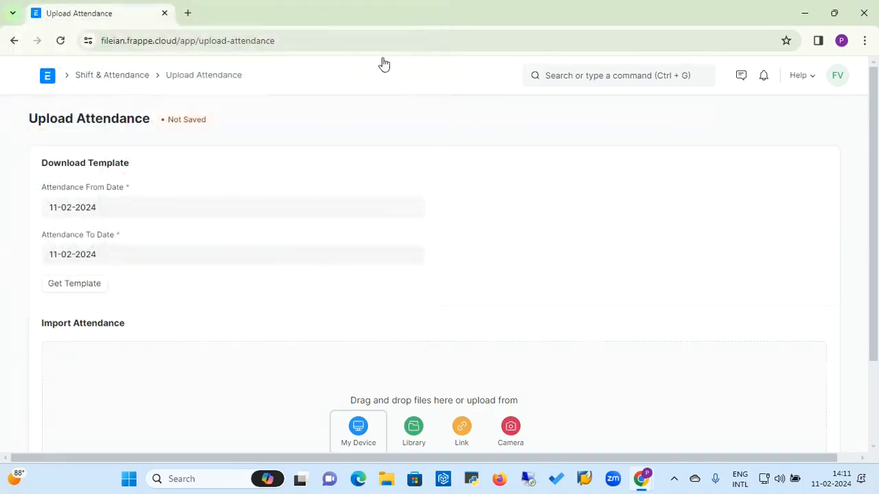
left_click(70, 295)
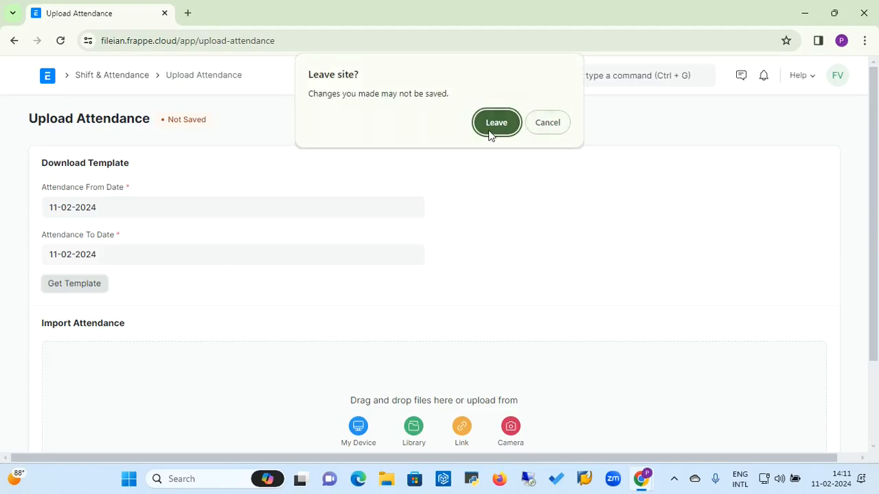
left_click(490, 132)
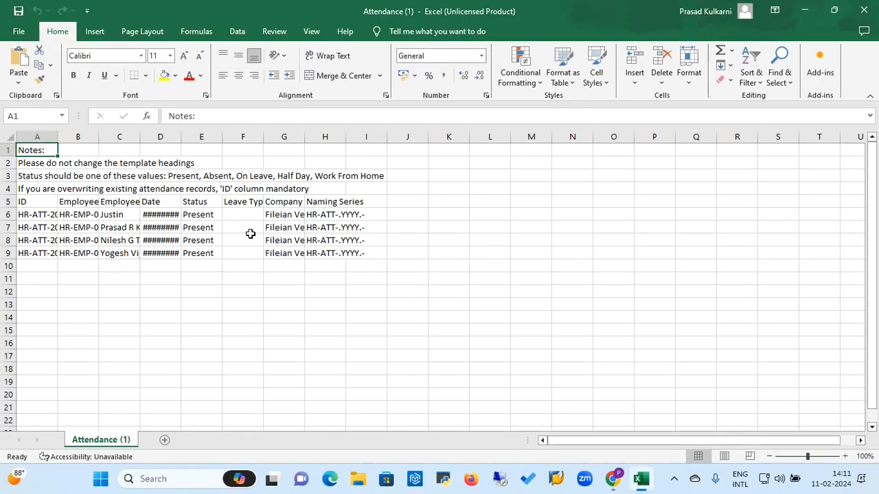
Step: Inspect the template's four Present rows for 11-02-2024, then close both Excel windows
left_click(250, 234)
left_click(91, 224)
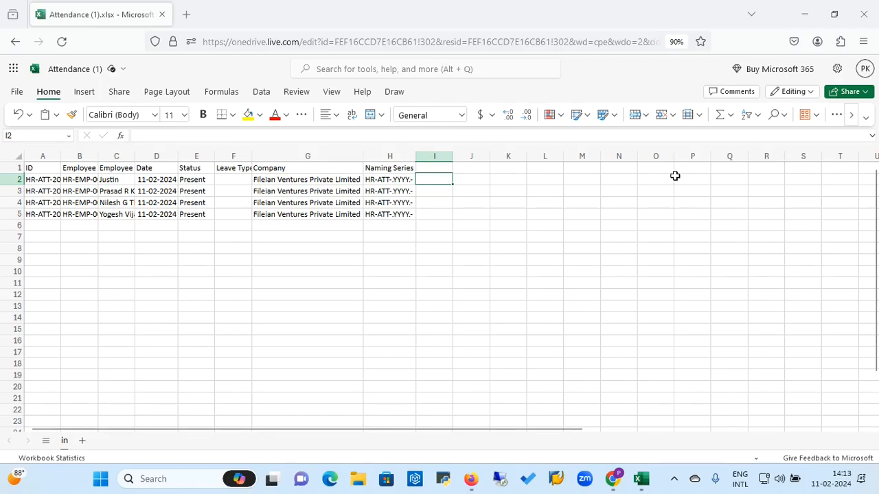
left_click(675, 177)
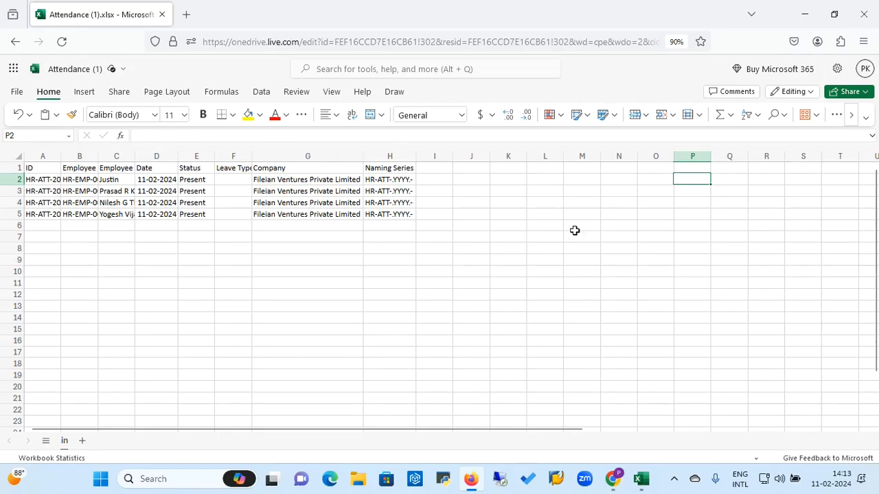
left_click(403, 227)
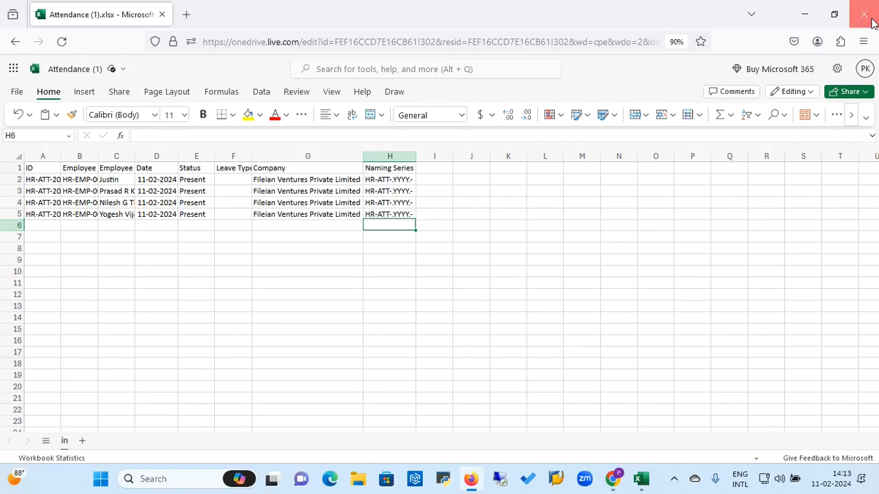
left_click(871, 21)
left_click(866, 11)
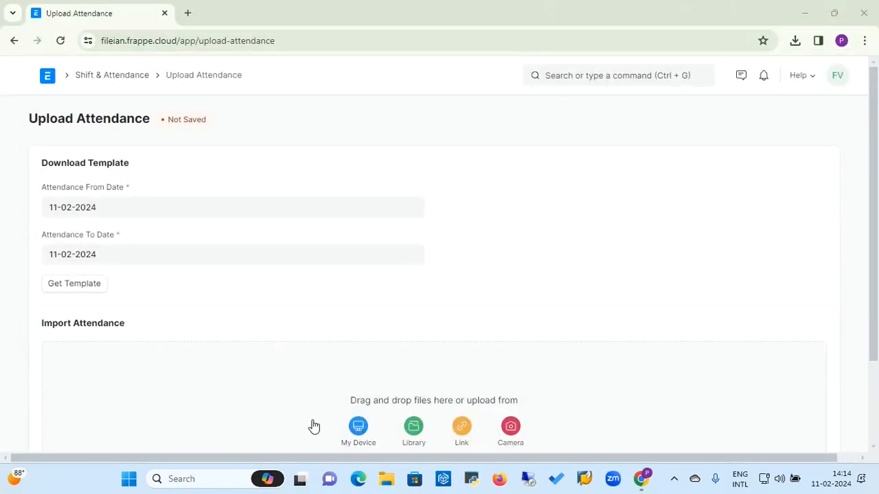
Step: Attach Attendance (1).csv from this computer for import, then go back to Shift & Attendance
left_click(358, 427)
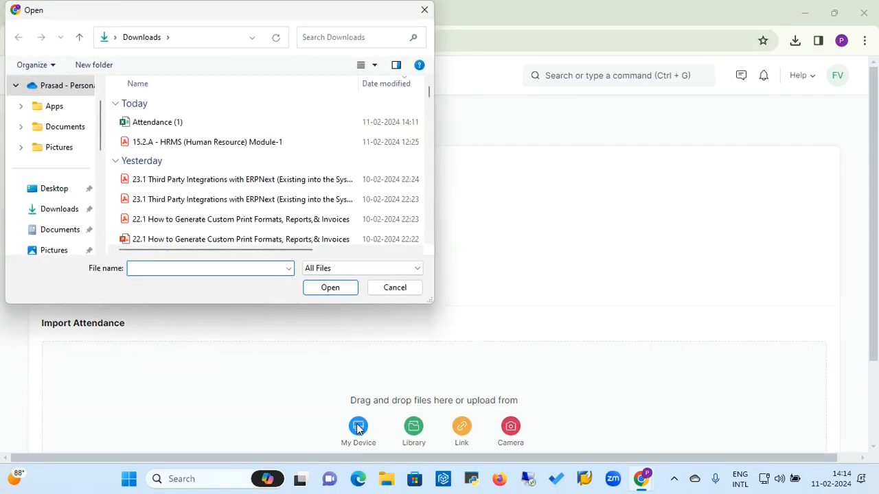
left_click(191, 126)
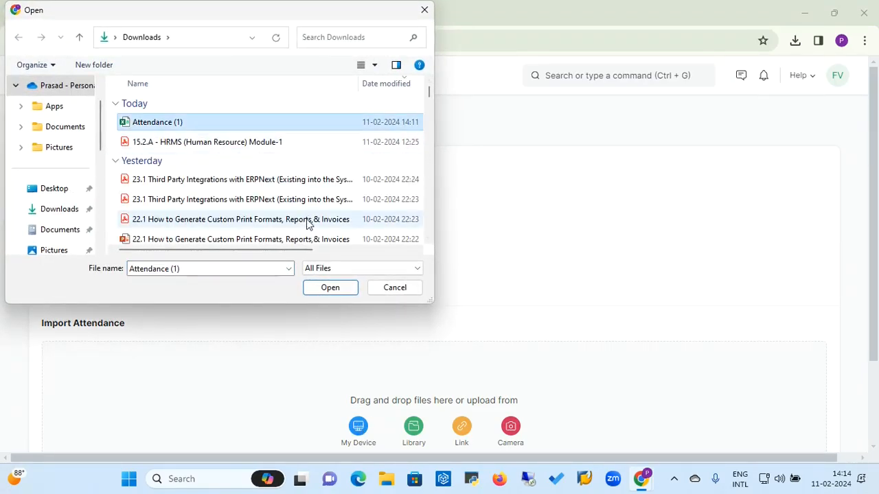
left_click(330, 288)
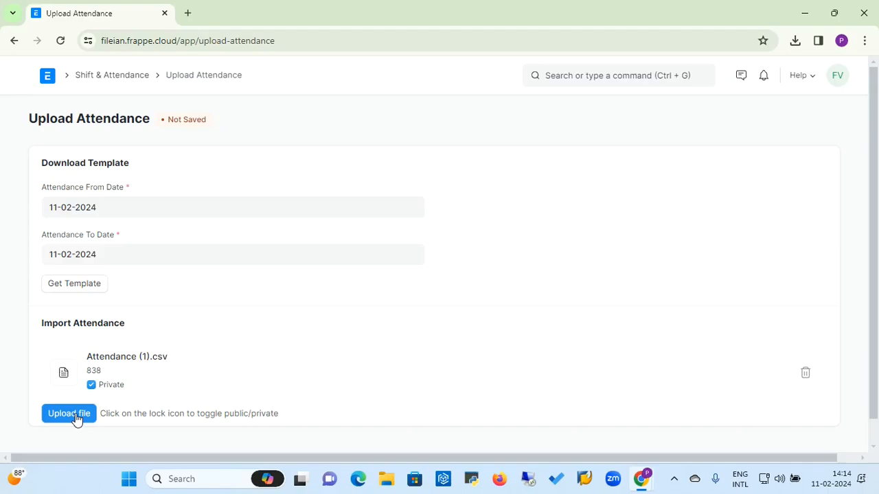
left_click(96, 76)
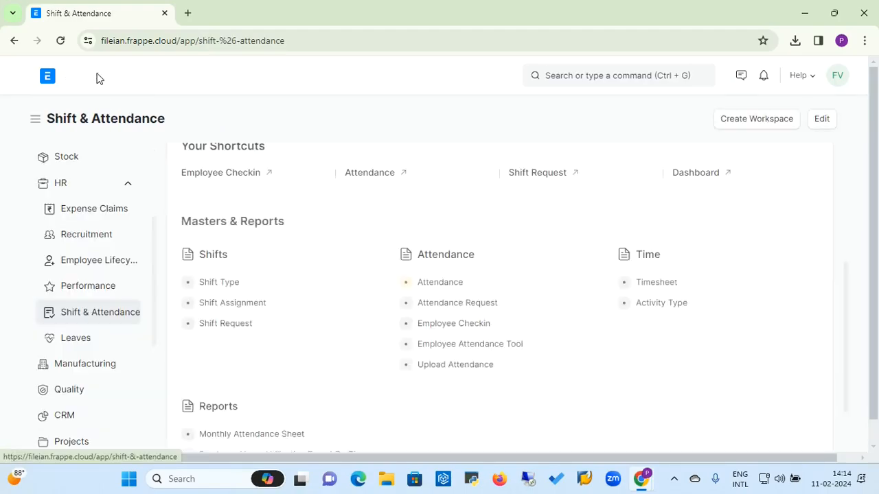